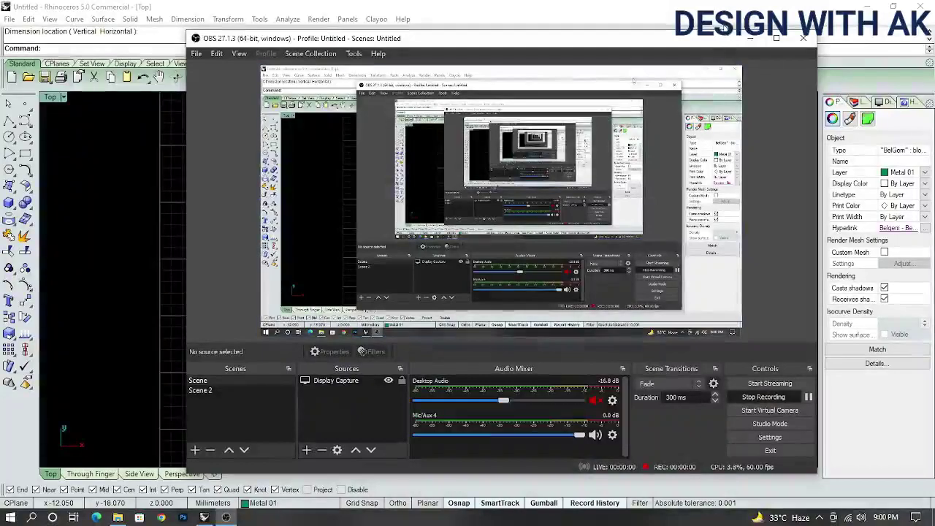
Minimize the OBS window and pan the Top view toward the reference image
click(750, 38)
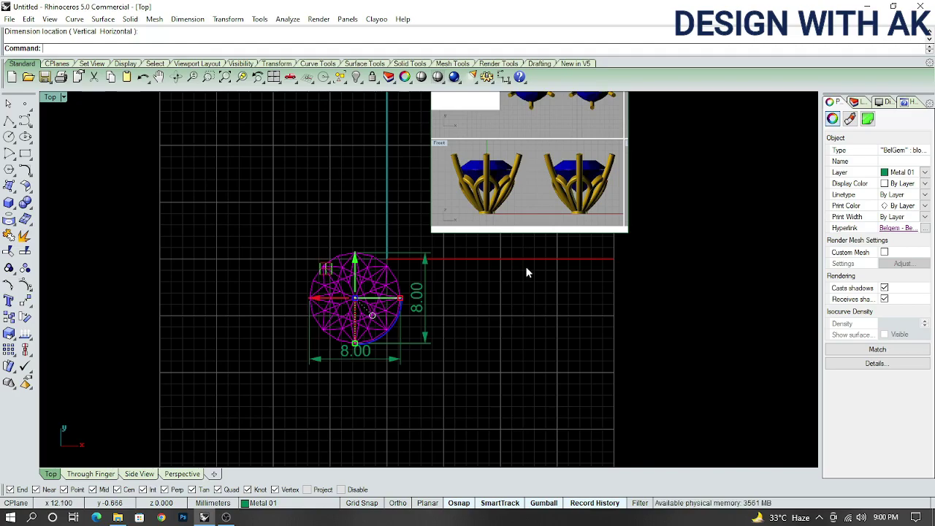
right_drag(389, 243, 438, 285)
scroll(417, 255, up, 3)
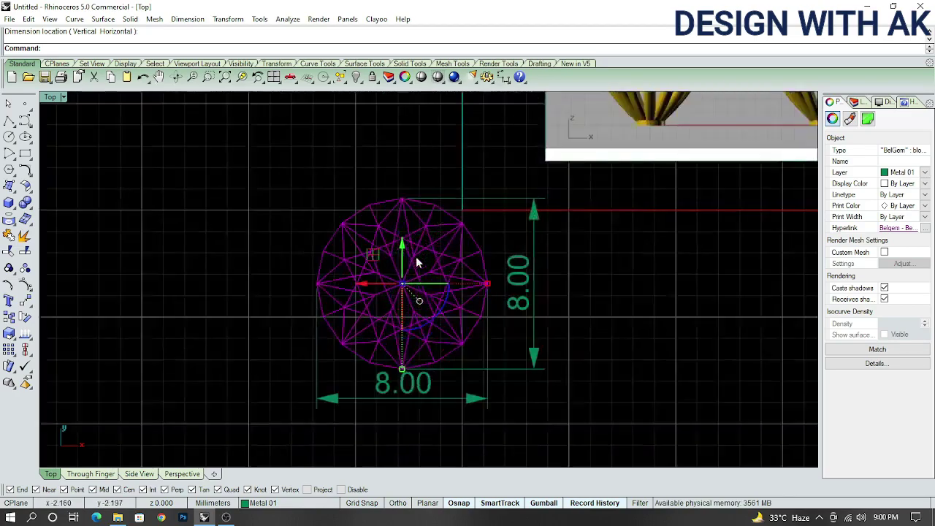
scroll(438, 254, down, 3)
scroll(482, 220, up, 3)
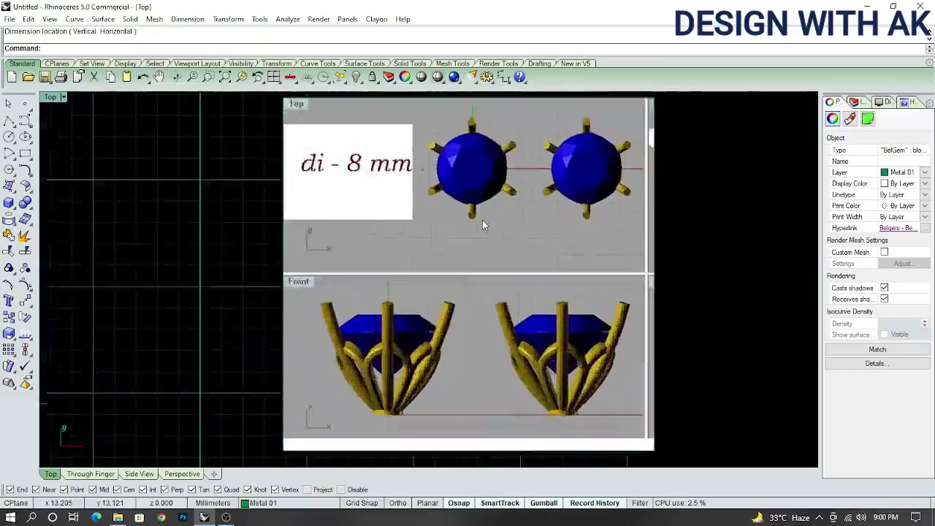
scroll(479, 222, up, 3)
scroll(475, 222, up, 2)
Tilt the view, return to the flat Top view, and deselect the gem
right_drag(474, 222, 456, 267)
key(ctrl+F1)
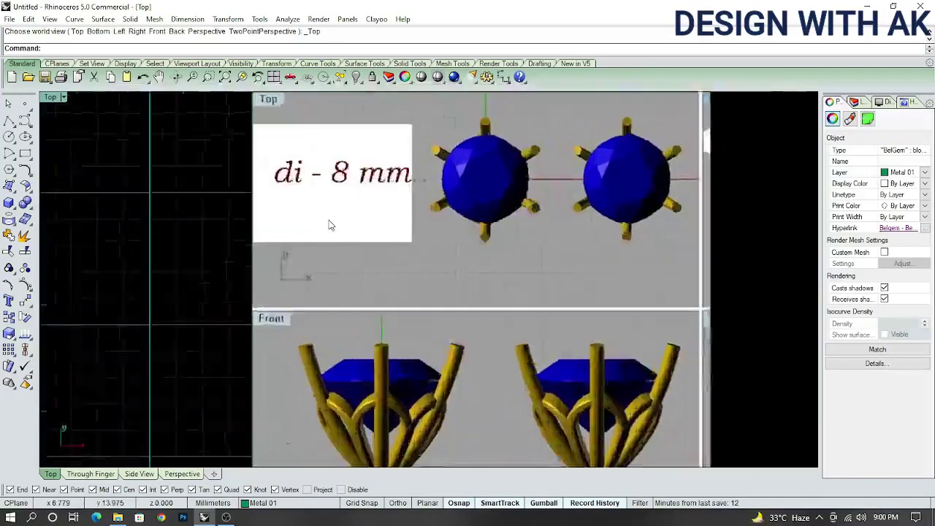
scroll(522, 271, down, 3)
scroll(395, 256, up, 5)
right_drag(438, 219, 394, 254)
key(Escape)
Centre the 8 mm gem wireframe in the Top view and select it
scroll(428, 382, up, 2)
scroll(484, 241, up, 3)
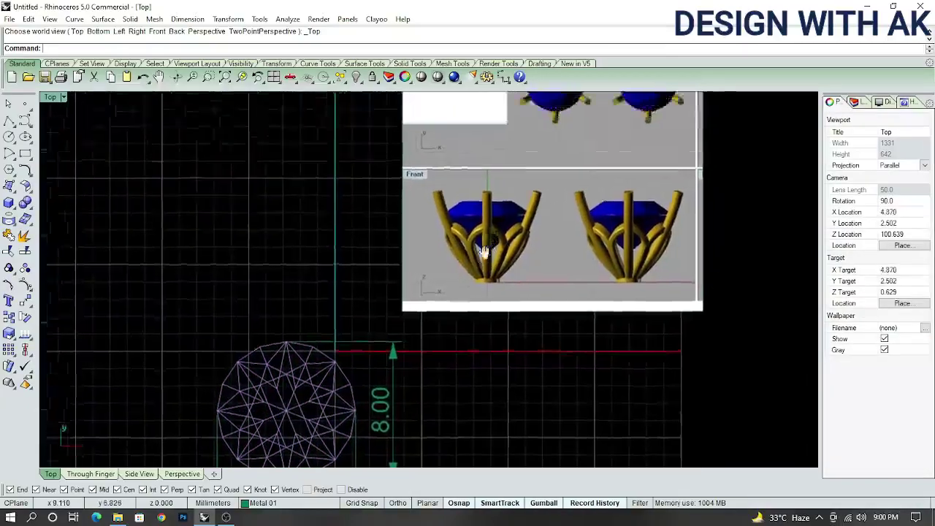
scroll(460, 259, up, 3)
scroll(448, 315, down, 1)
right_drag(448, 315, 547, 140)
mouse_move(335, 415)
right_down()
mouse_move(386, 327)
mouse_move(406, 345)
mouse_move(424, 340)
right_up()
scroll(385, 328, up, 2)
click(399, 318)
scroll(398, 317, down, 3)
Move the gem and both 8.00 dimensions from the gem centre to the origin (0)
scroll(450, 348, up, 2)
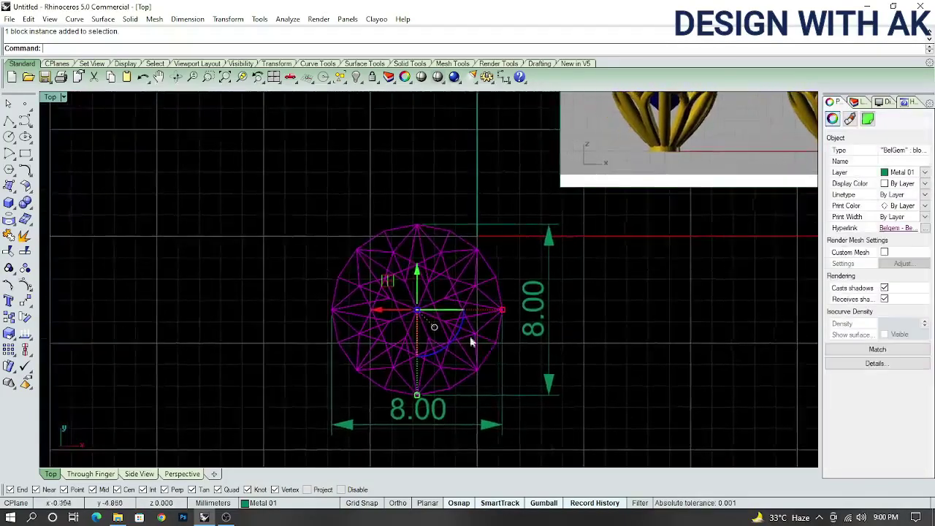
scroll(448, 346, down, 2)
drag(310, 243, 559, 442)
scroll(429, 353, up, 4)
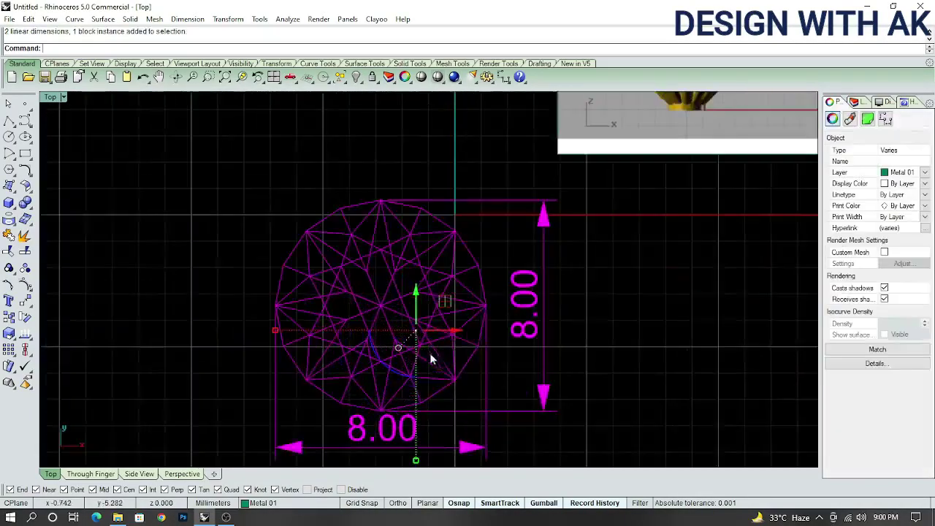
scroll(419, 379, down, 2)
text(m)
key(Return)
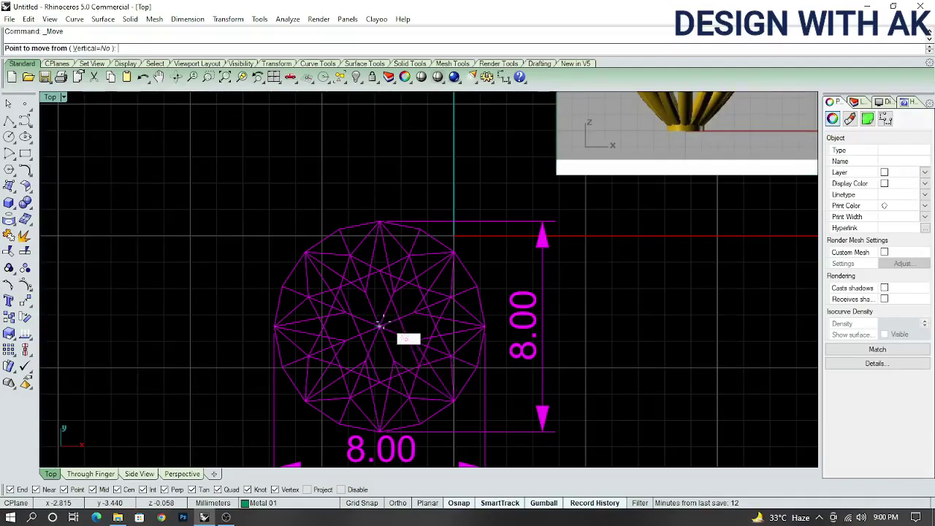
click(379, 325)
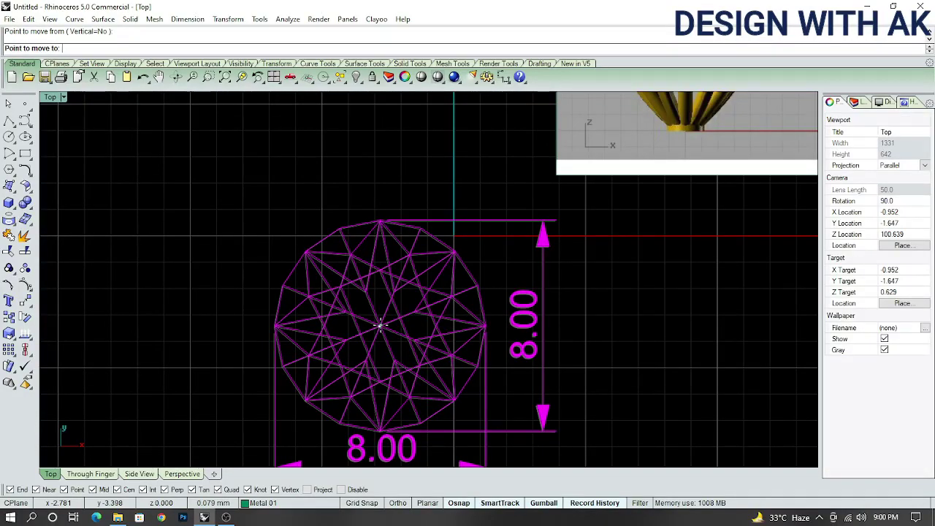
text(0)
key(Return)
Orbit the view to inspect the centred gem, then reselect it
click(697, 372)
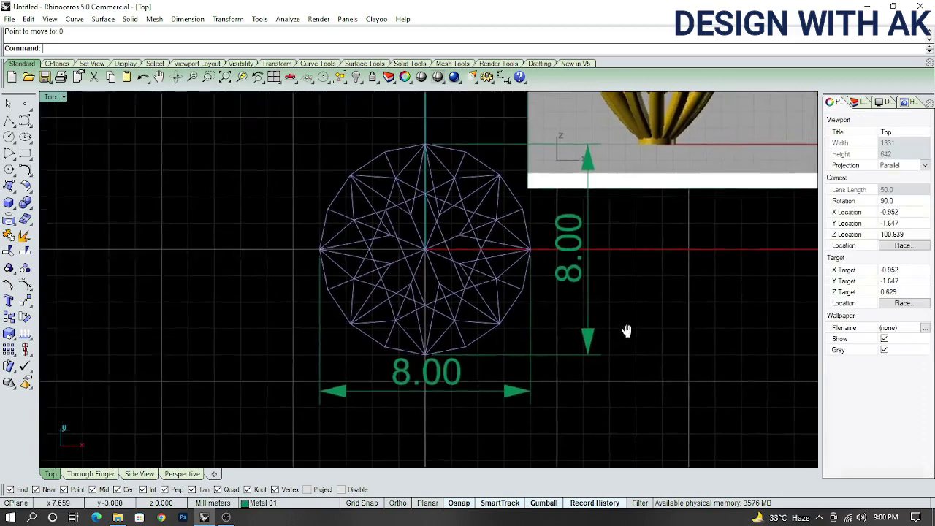
mouse_move(626, 330)
ctrl+shift+right_down()
mouse_move(592, 265)
mouse_move(518, 323)
ctrl+shift+right_up()
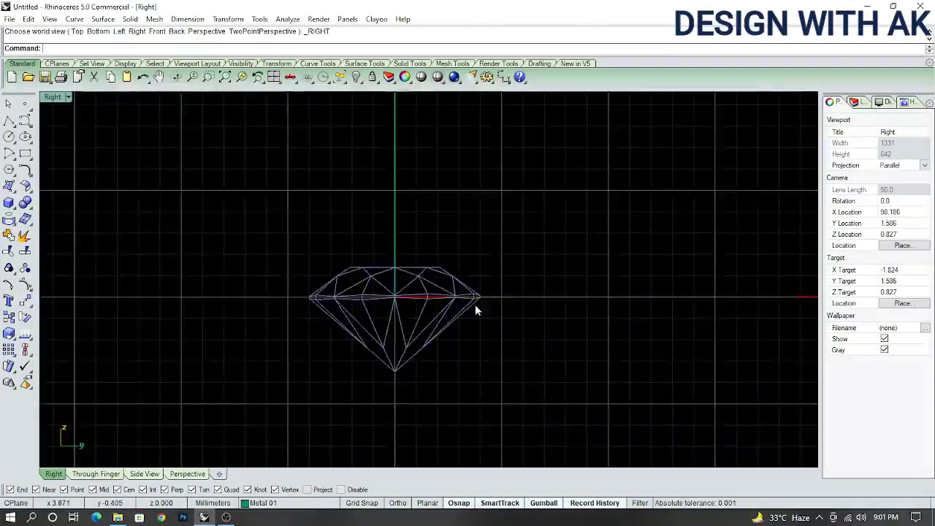
scroll(475, 303, up, 3)
scroll(504, 299, up, 1)
scroll(518, 302, down, 2)
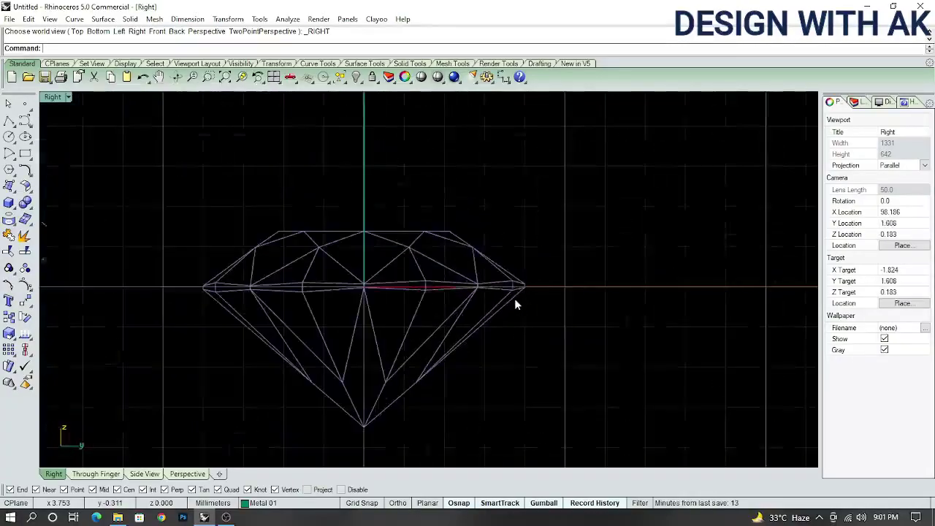
scroll(514, 303, up, 4)
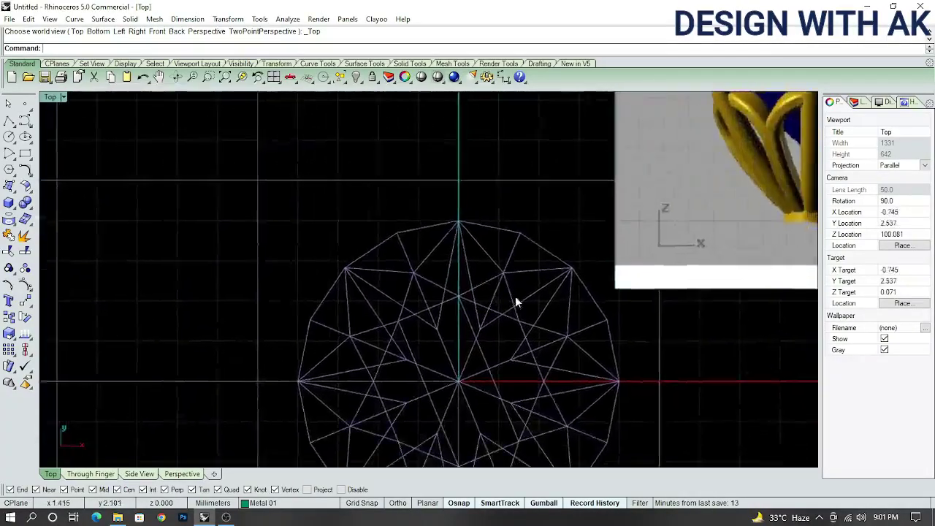
click(509, 330)
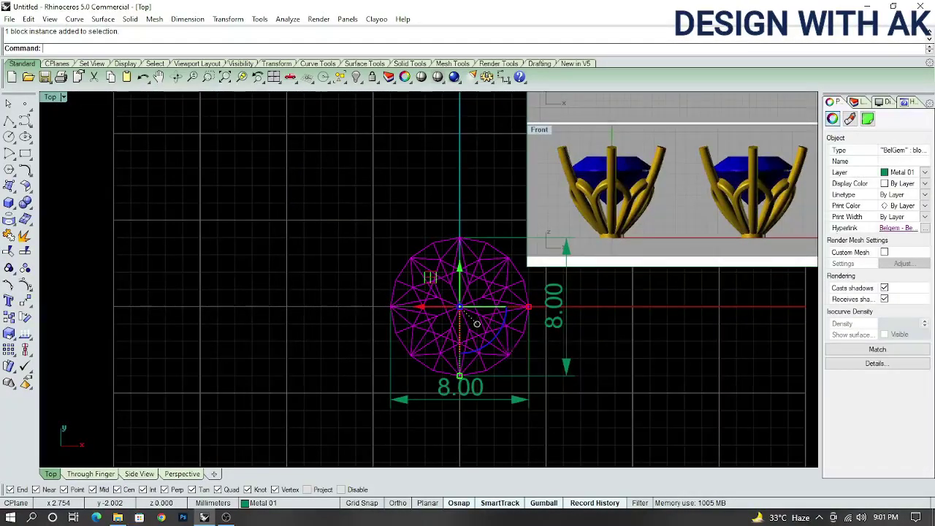
Draw a circle centred at 0 with diameter 8 around the gem's girdle
text(circle)
key(Return)
text(0)
key(Return)
text(8)
key(Return)
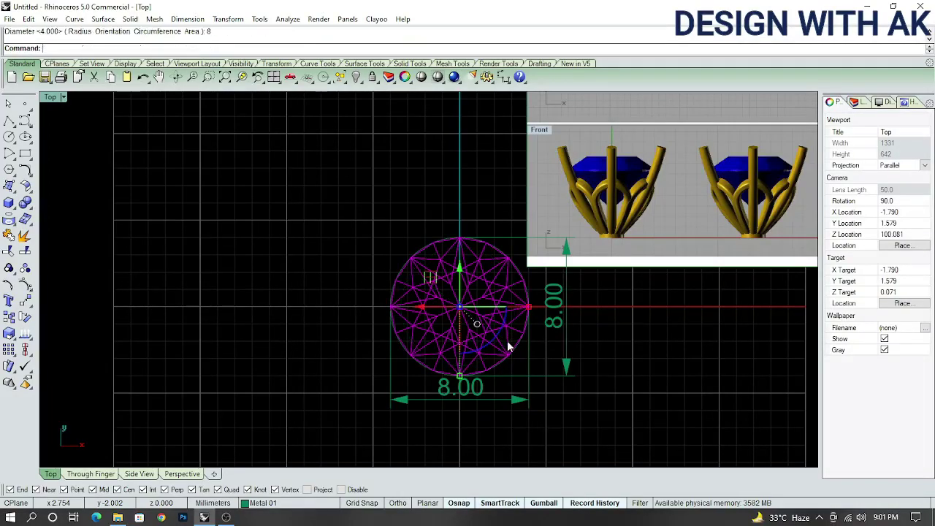
scroll(522, 342, up, 5)
scroll(492, 366, down, 5)
Delete the two 8.00 dimensions
mouse_move(509, 372)
mouse_down()
mouse_move(492, 361)
mouse_move(503, 367)
mouse_up()
scroll(491, 377, up, 5)
scroll(503, 367, down, 5)
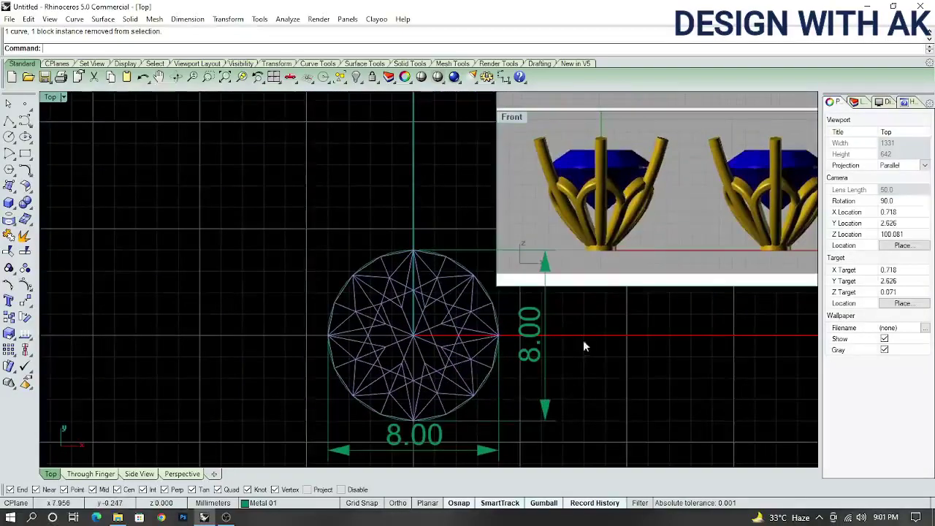
click(544, 365)
right_drag(594, 392, 598, 329)
shift+click(491, 374)
right_drag(511, 407, 463, 419)
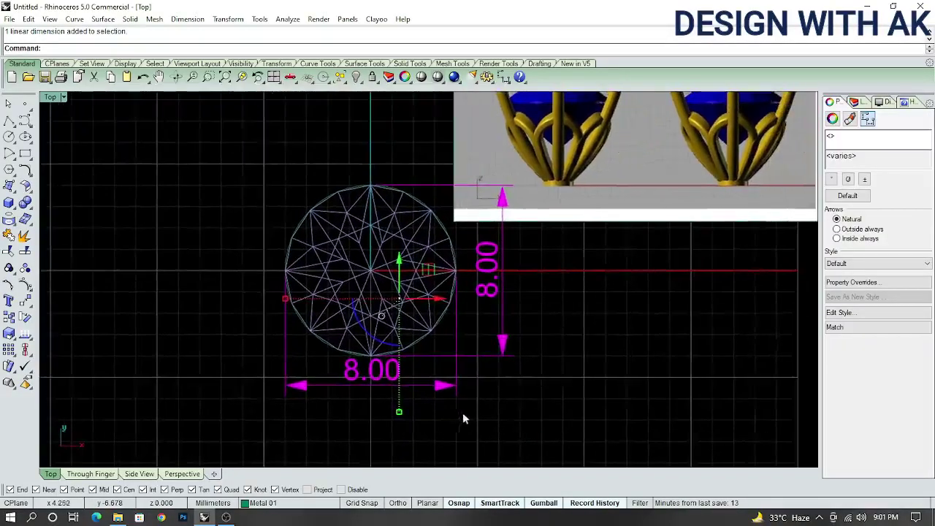
key(Delete)
Re-frame the view close around the gem and the new circle
drag(514, 389, 423, 319)
right_drag(449, 285, 503, 371)
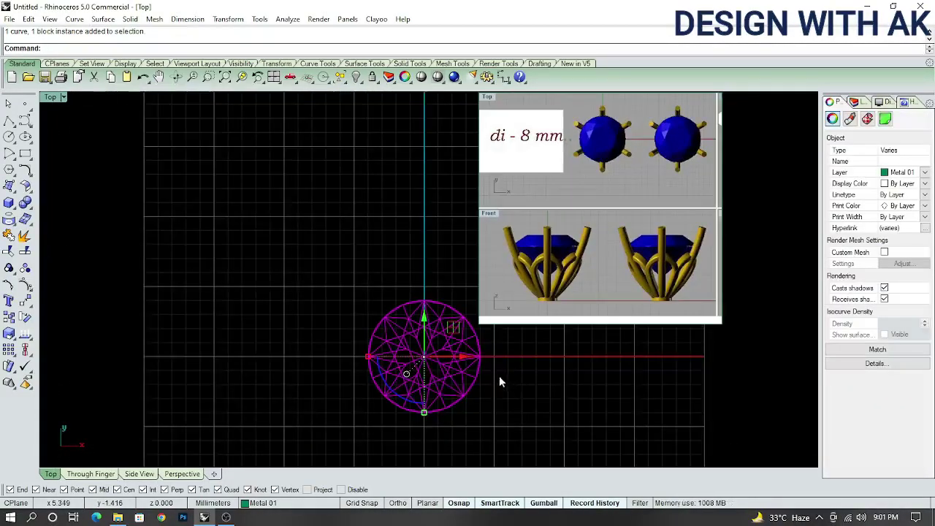
key(Escape)
scroll(514, 374, up, 2)
scroll(541, 329, up, 3)
scroll(554, 219, up, 3)
scroll(556, 124, up, 2)
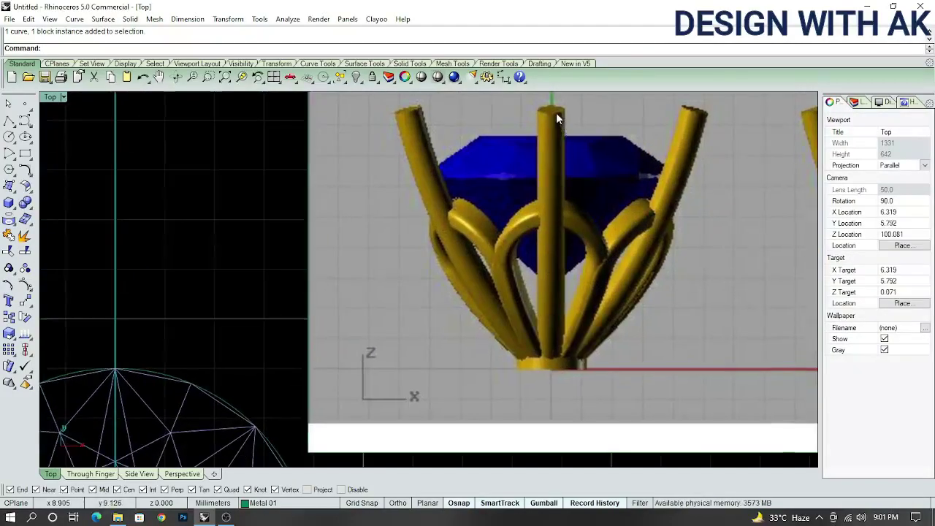
scroll(569, 314, down, 1)
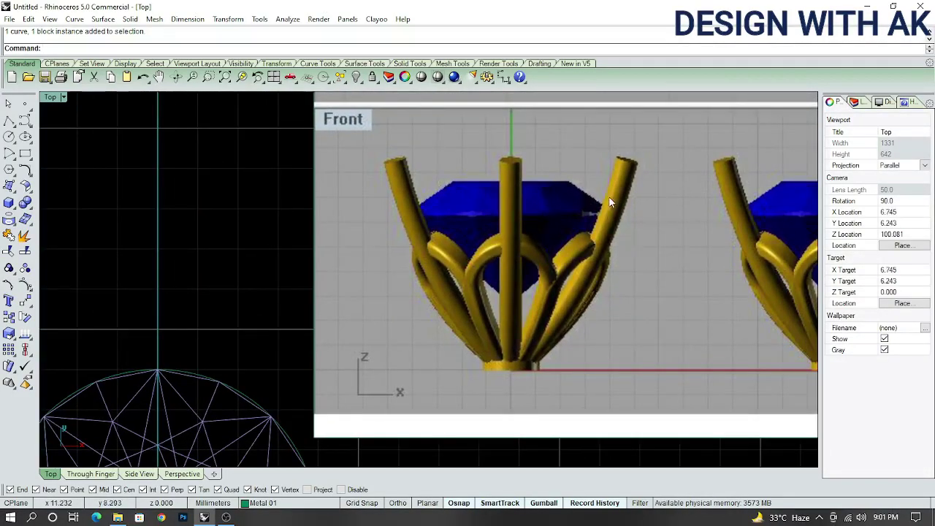
scroll(606, 203, down, 1)
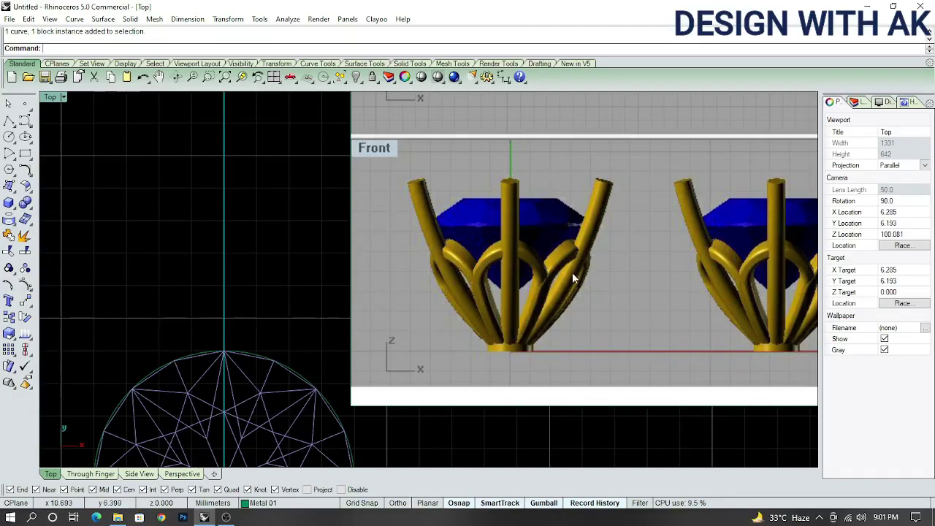
scroll(511, 293, up, 1)
right_drag(447, 316, 507, 256)
scroll(482, 307, up, 3)
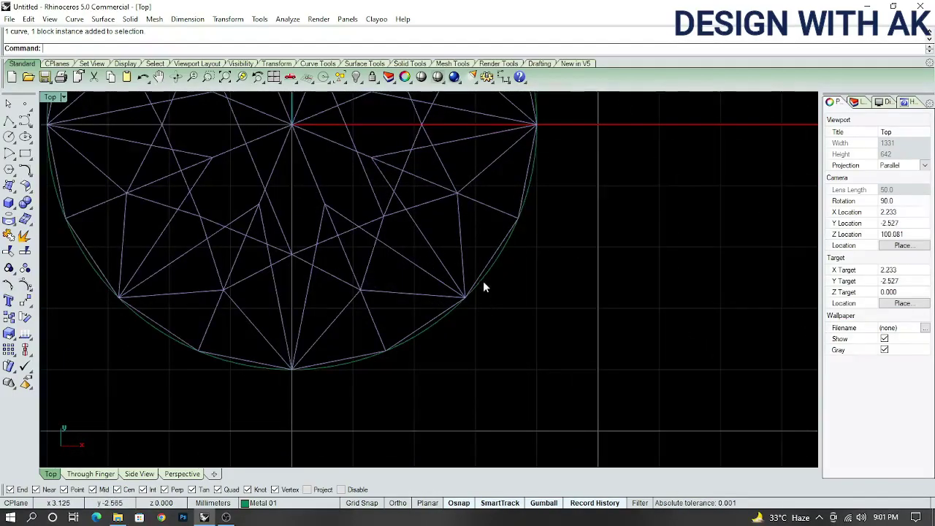
Select the 8 mm circle and switch the viewport to the Front view
click(483, 284)
scroll(483, 282, down, 1)
scroll(485, 296, down, 1)
scroll(502, 303, down, 1)
scroll(517, 270, up, 2)
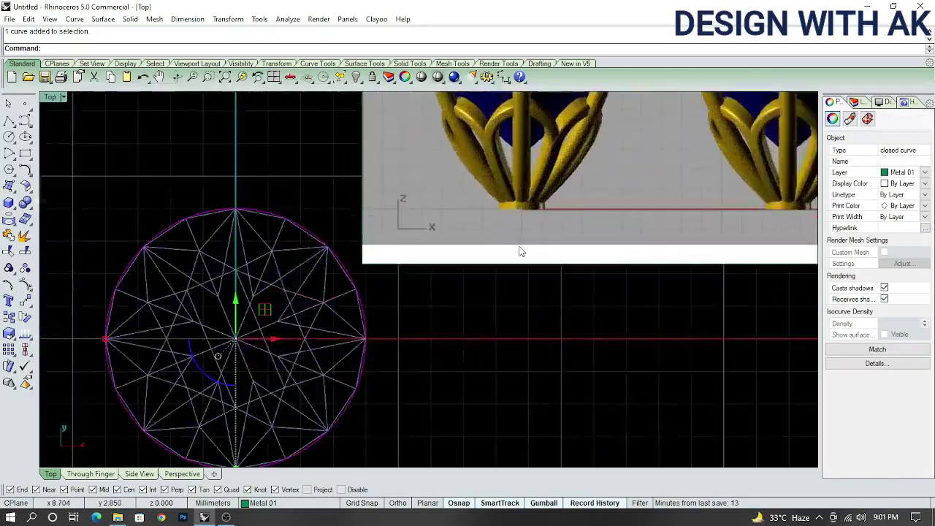
scroll(511, 248, down, 2)
key(ctrl+F2)
Re-centre the Front view on the gem and clear a half-typed command
right_drag(526, 313, 526, 262)
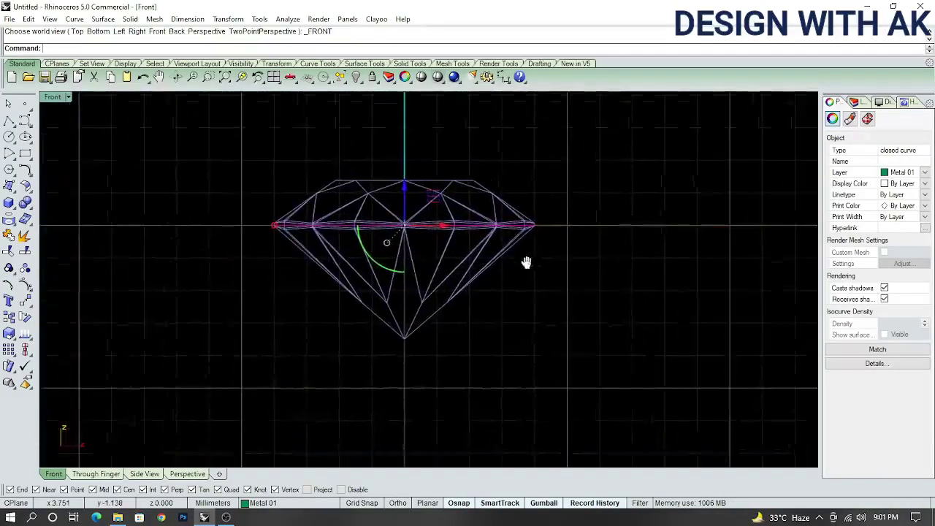
key(Return)
scroll(460, 351, down, 2)
scroll(459, 372, up, 3)
scroll(457, 365, down, 3)
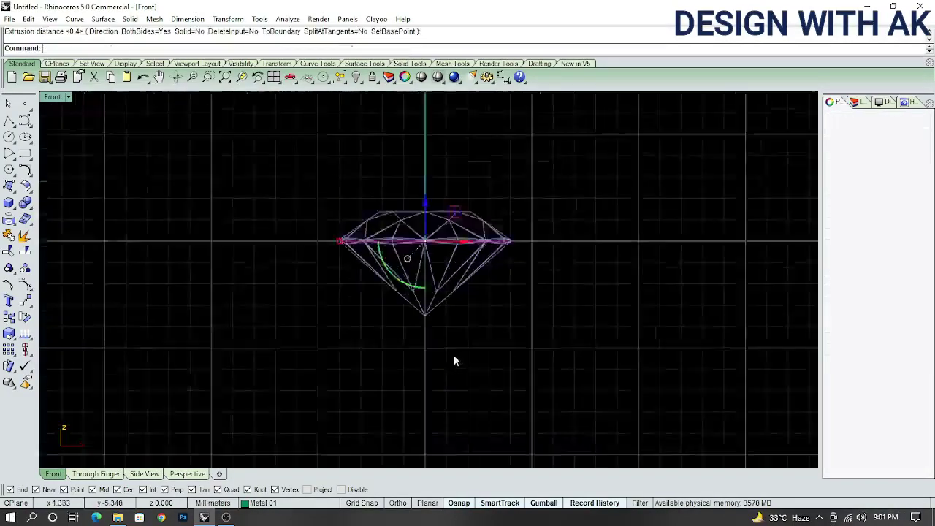
scroll(512, 365, down, 2)
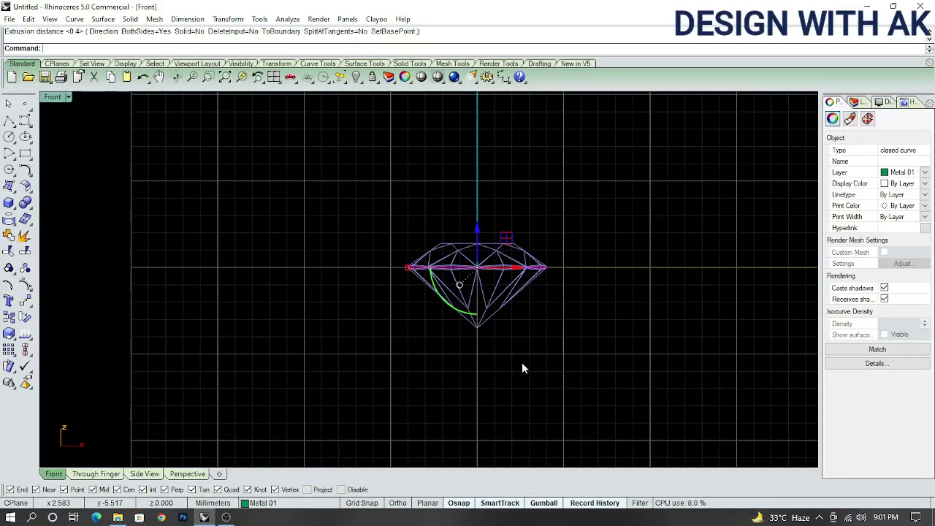
text(Extrac)
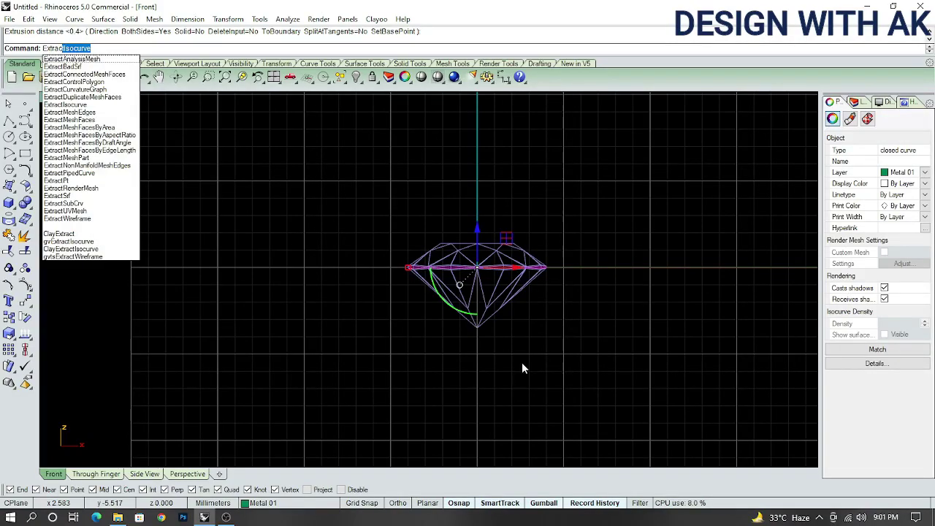
text(ti)
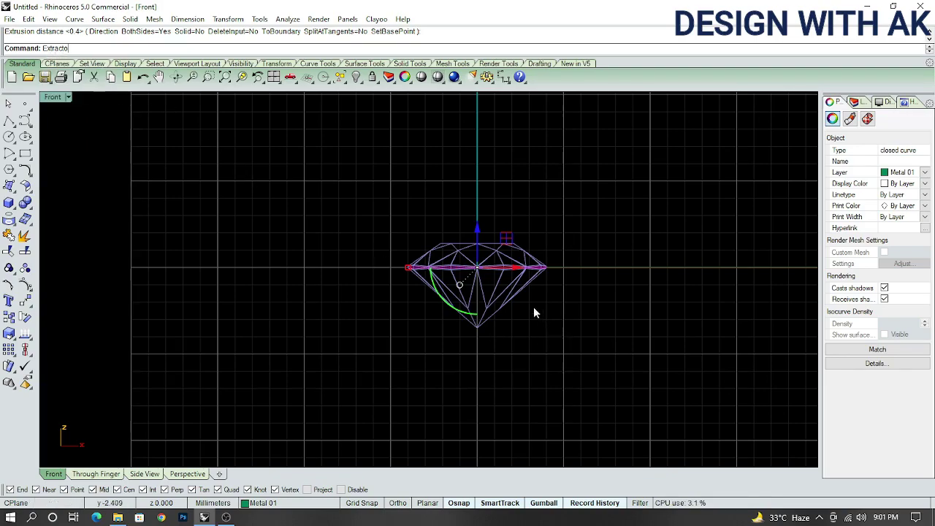
text(a)
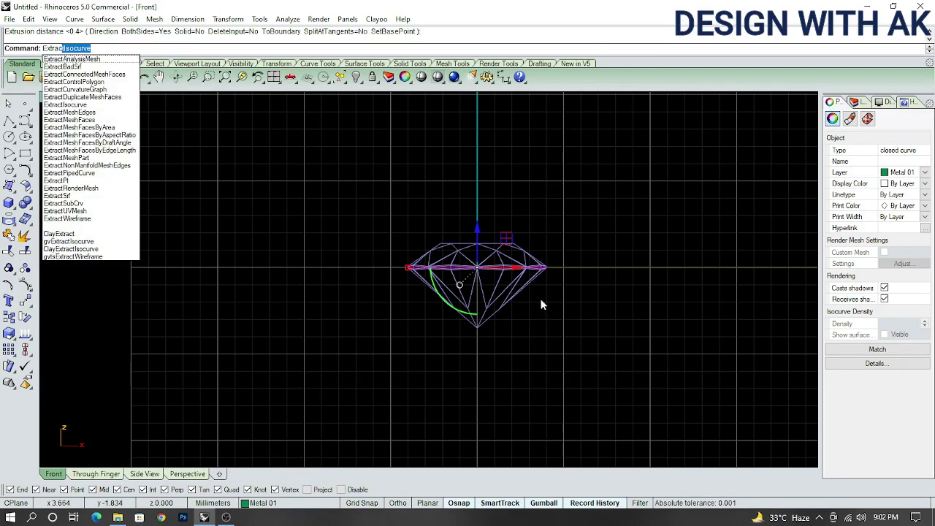
text(ccr)
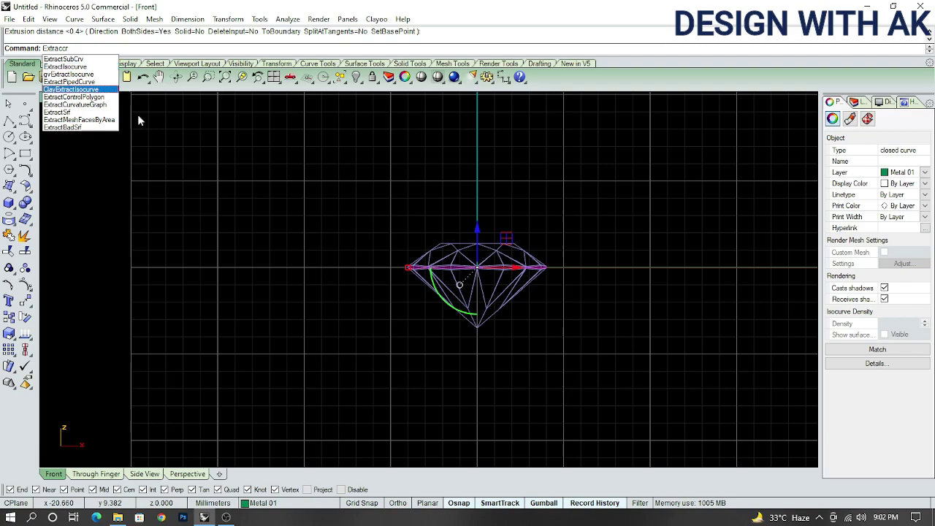
key(BackSpace)
key(BackSpace)
key(BackSpace)
key(BackSpace)
key(BackSpace)
key(BackSpace)
key(BackSpace)
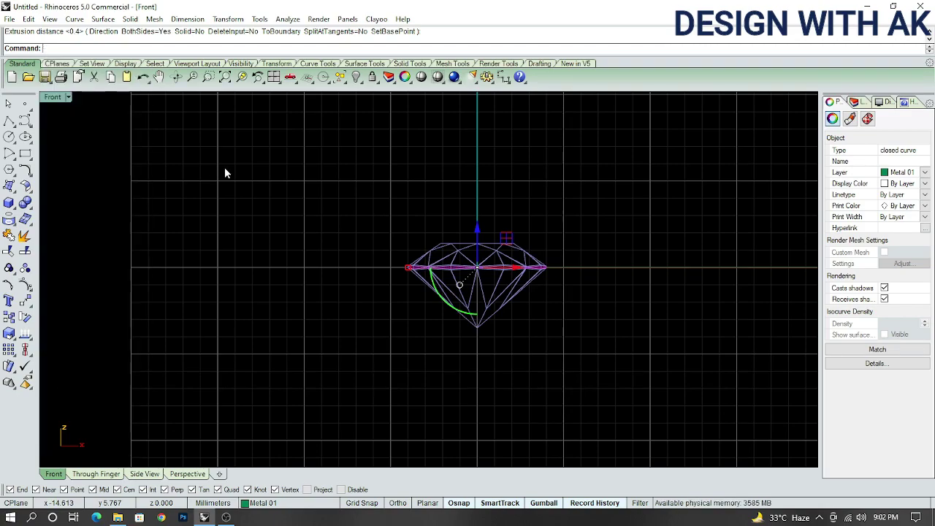
Cancel the straight extrusion and type Extru to list the extrude command variants
key(Return)
key(Escape)
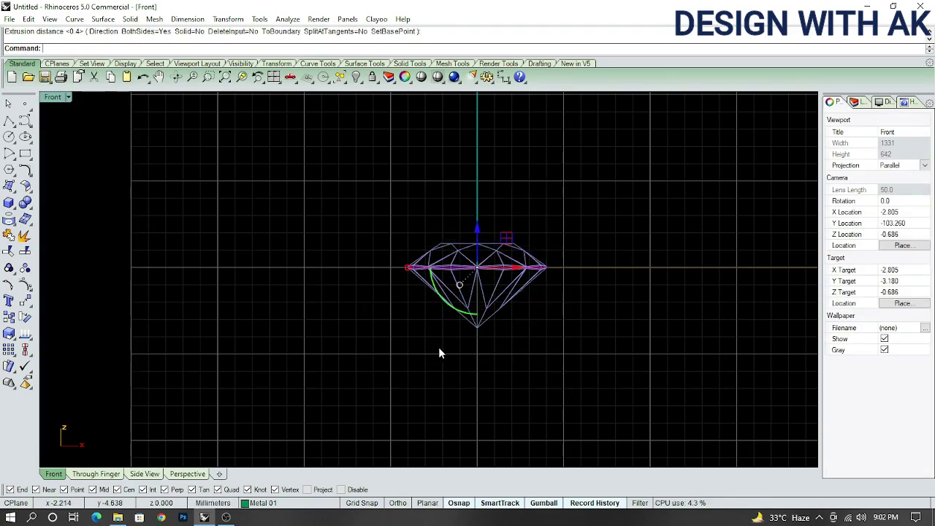
scroll(423, 332, up, 2)
scroll(394, 321, up, 2)
text(E)
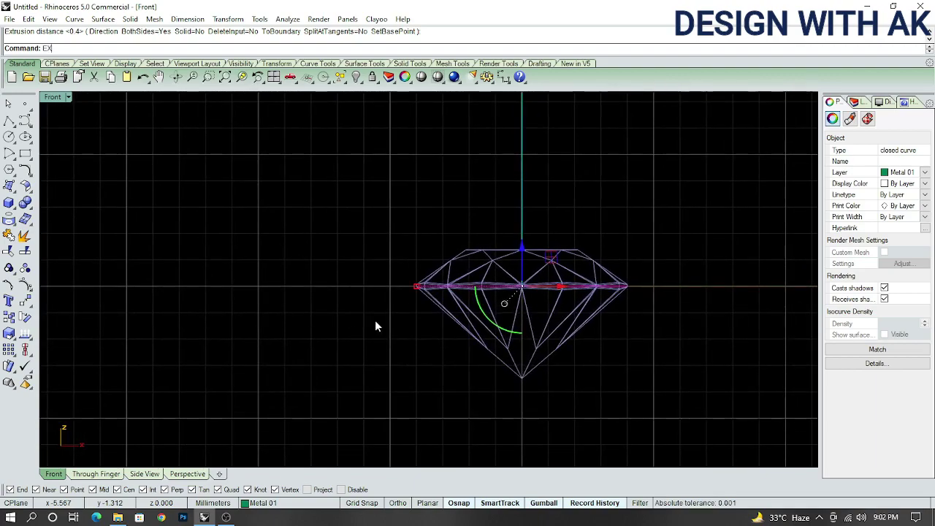
text(xtrudeCrv)
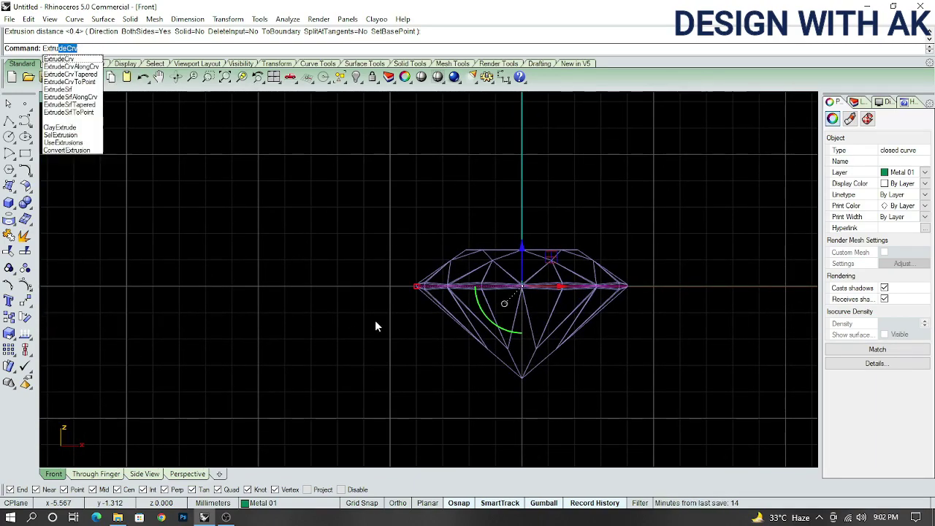
Start ExtrudeCrvToPoint on the girdle circle and zoom in toward the culet
click(70, 81)
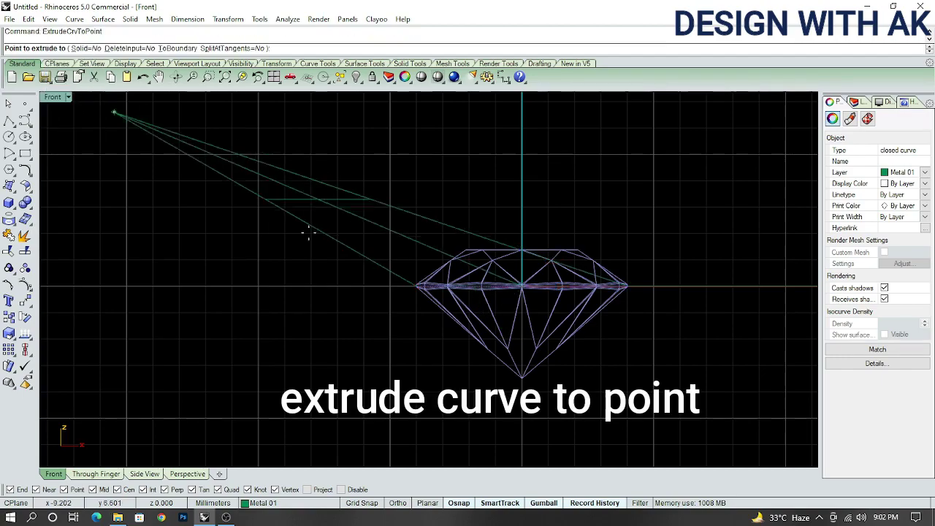
scroll(433, 307, down, 2)
scroll(433, 306, up, 2)
scroll(436, 306, up, 3)
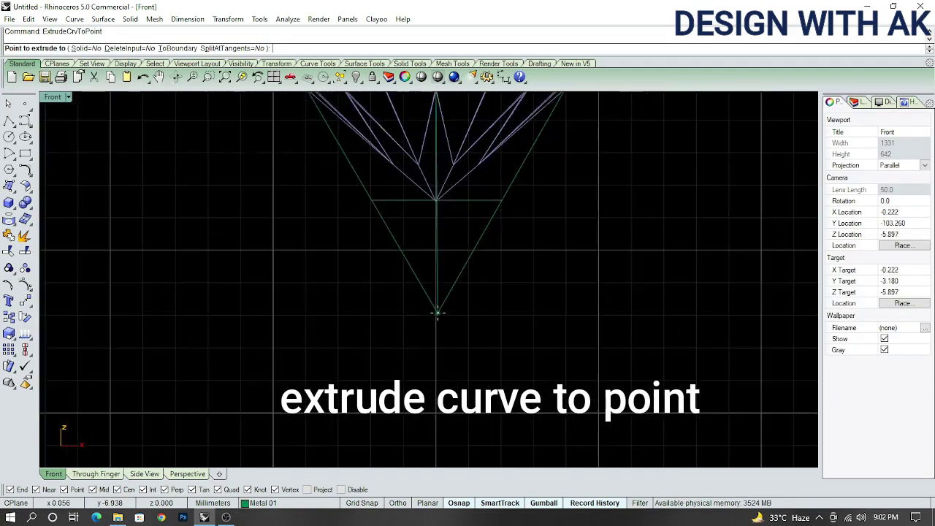
scroll(438, 305, down, 3)
scroll(442, 310, up, 2)
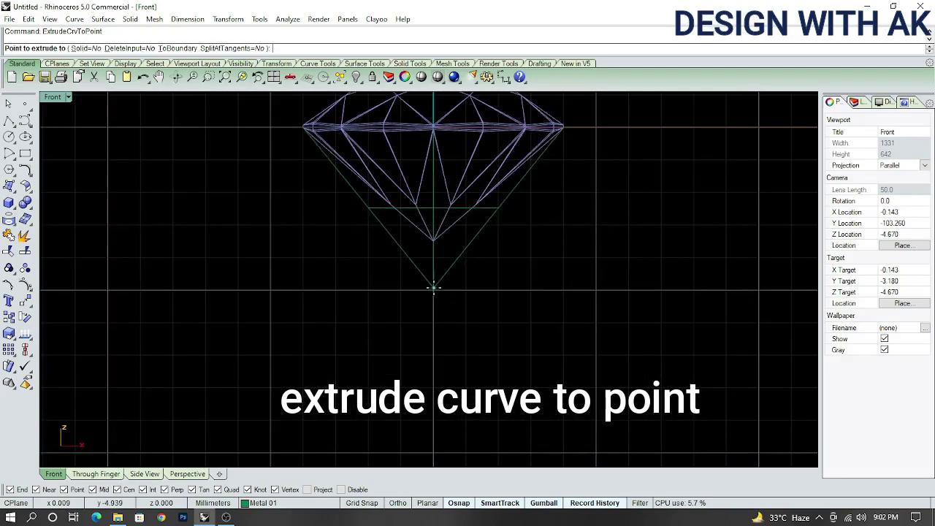
scroll(437, 310, up, 1)
scroll(434, 308, up, 1)
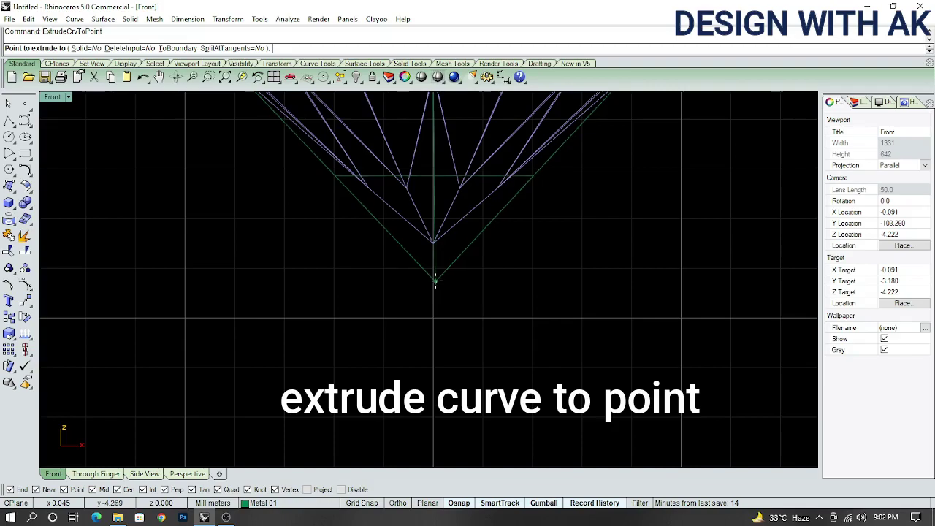
With Ortho on, place the cone apex directly below the culet, then view from Top
key(F8)
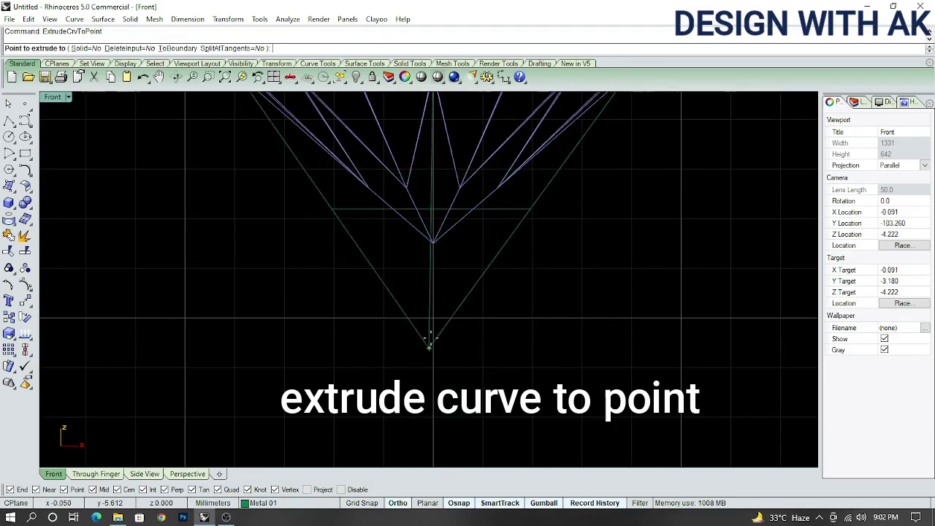
scroll(430, 337, up, 2)
scroll(429, 325, up, 2)
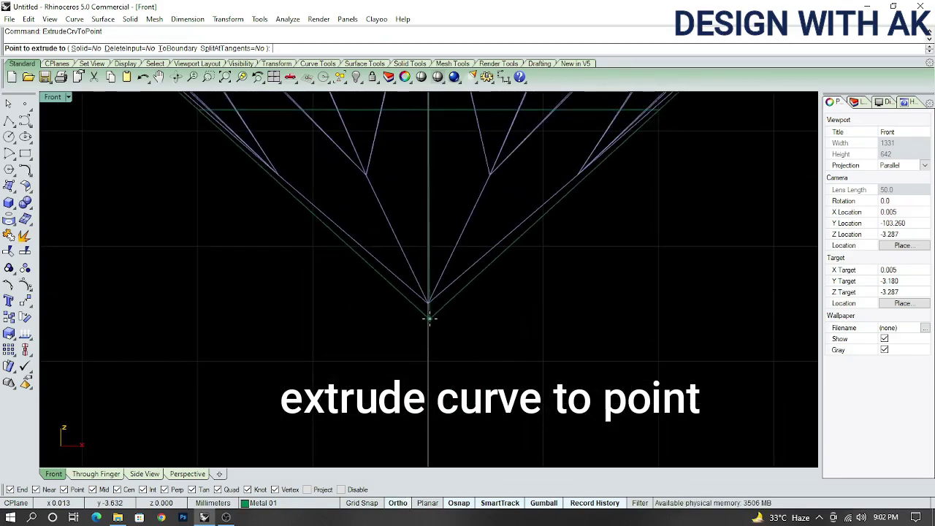
scroll(428, 321, down, 2)
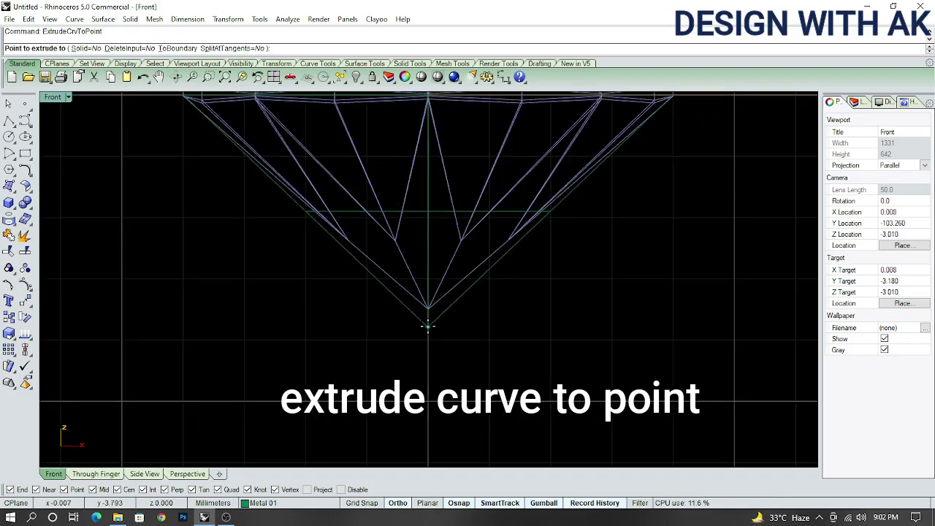
click(429, 310)
scroll(429, 310, down, 1)
right_drag(479, 332, 463, 373)
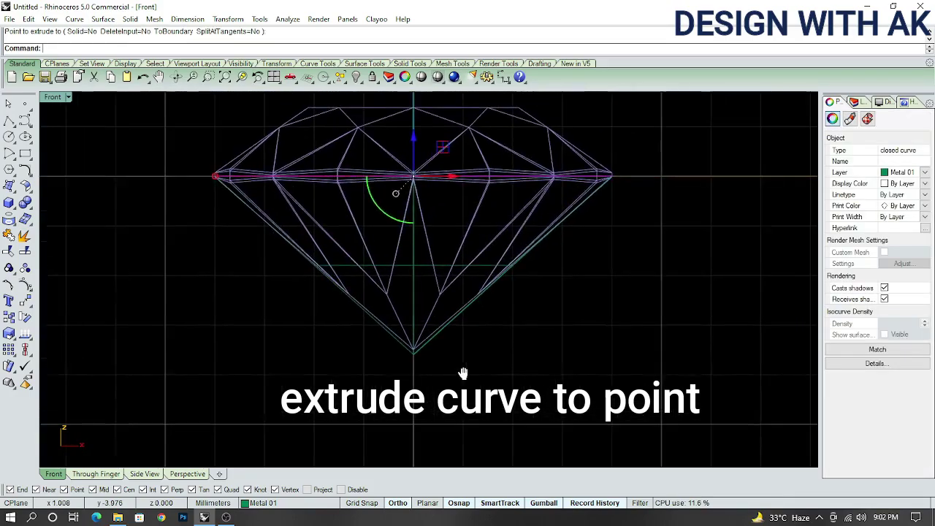
key(ctrl+F1)
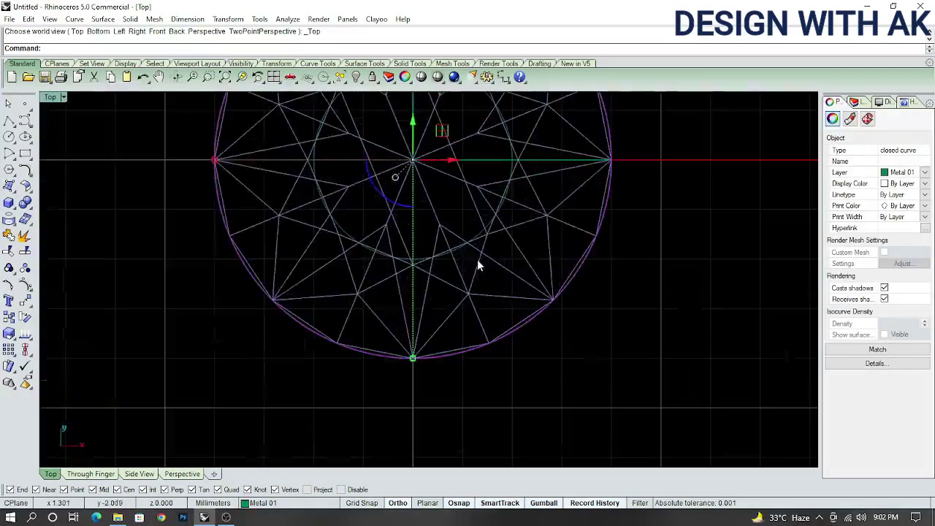
Set the viewport to Shaded and hide the gem block
click(477, 264)
click(63, 98)
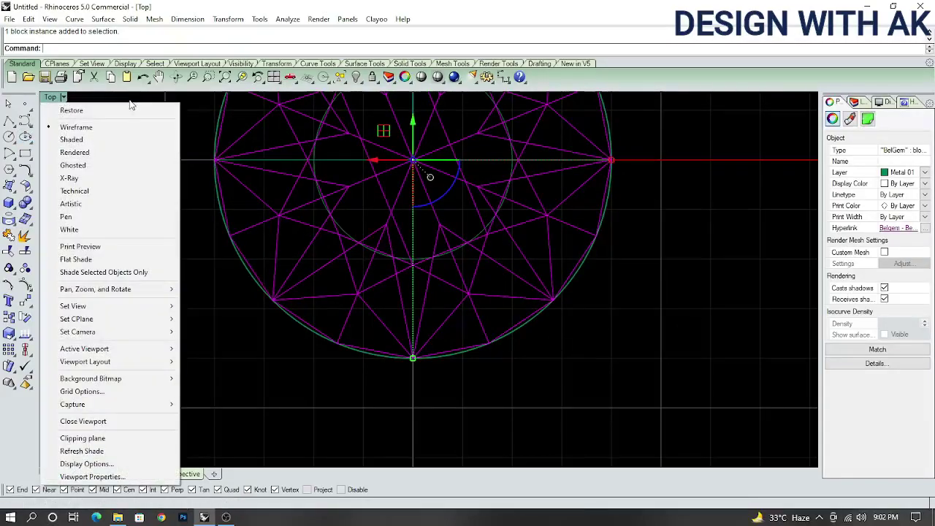
click(87, 140)
scroll(434, 273, down, 2)
key(ctrl+h)
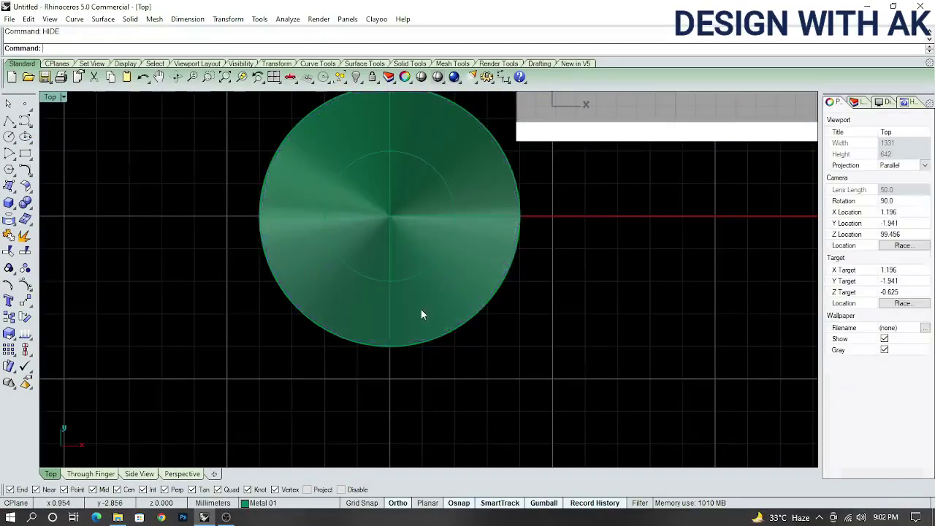
Switch to the Front view and frame the shaded cone surface
mouse_move(421, 313)
ctrl+shift+right_down()
mouse_move(364, 260)
mouse_move(449, 305)
ctrl+shift+right_up()
key(ctrl+F2)
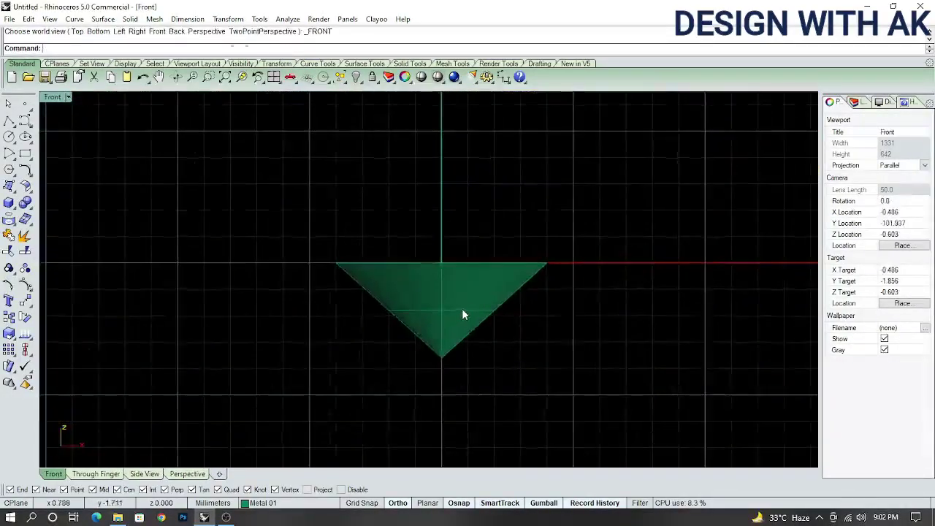
click(461, 308)
click(524, 322)
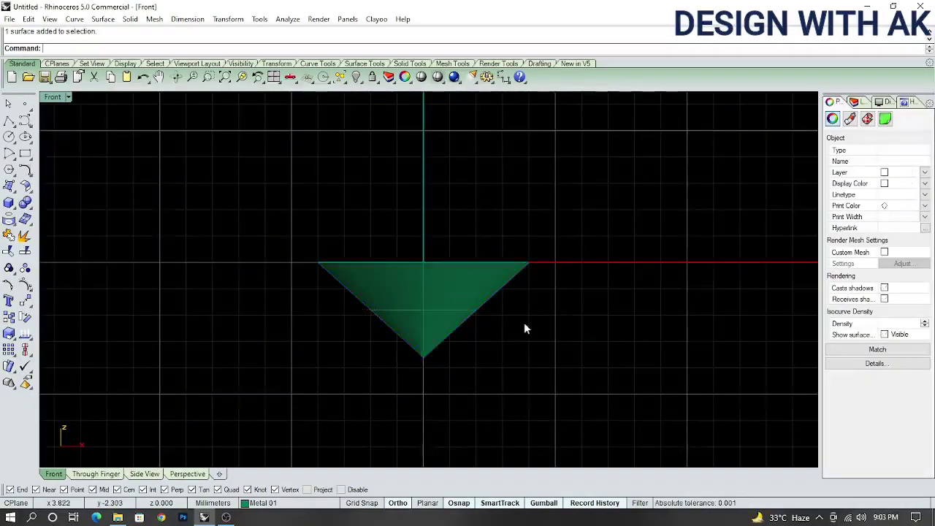
right_drag(523, 322, 465, 321)
scroll(473, 323, down, 2)
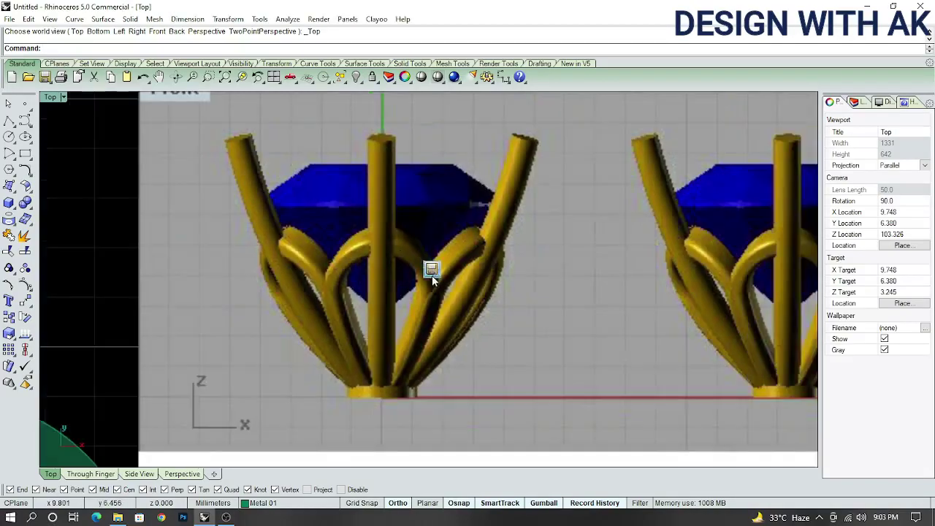
scroll(401, 325, up, 2)
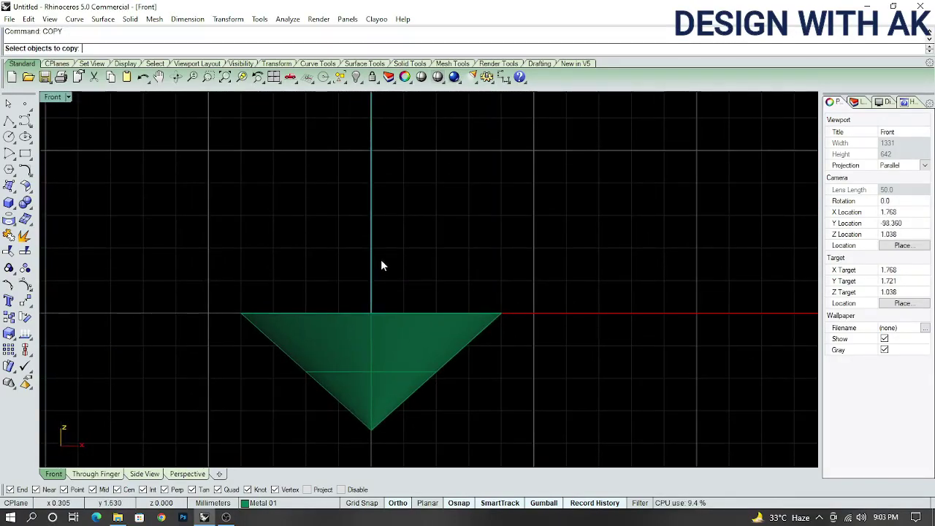
Draw a circle about 3.46 mm in diameter centred on the cone's axis above it
text(circle)
key(Return)
click(380, 198)
scroll(380, 248, up, 2)
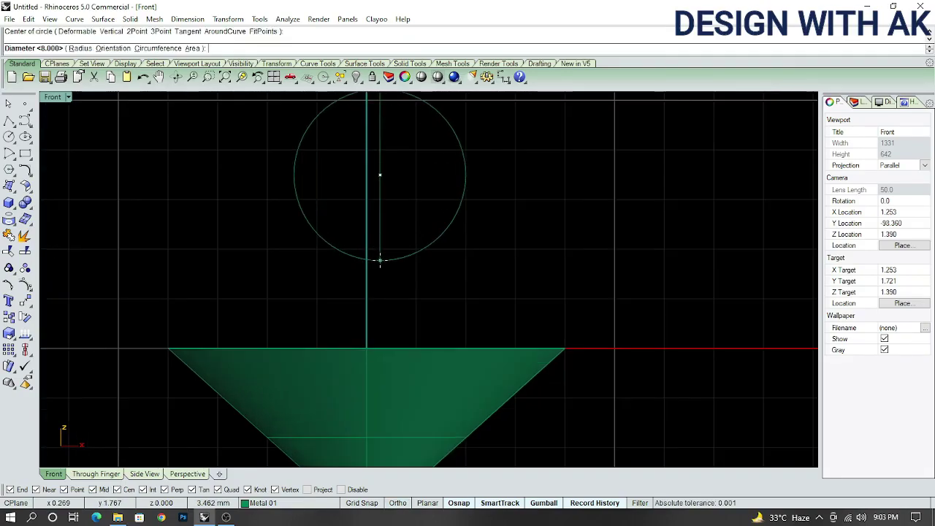
scroll(380, 259, down, 2)
click(379, 263)
Try measuring the new circle with a linear dimension, then cancel it
click(383, 261)
scroll(407, 231, up, 2)
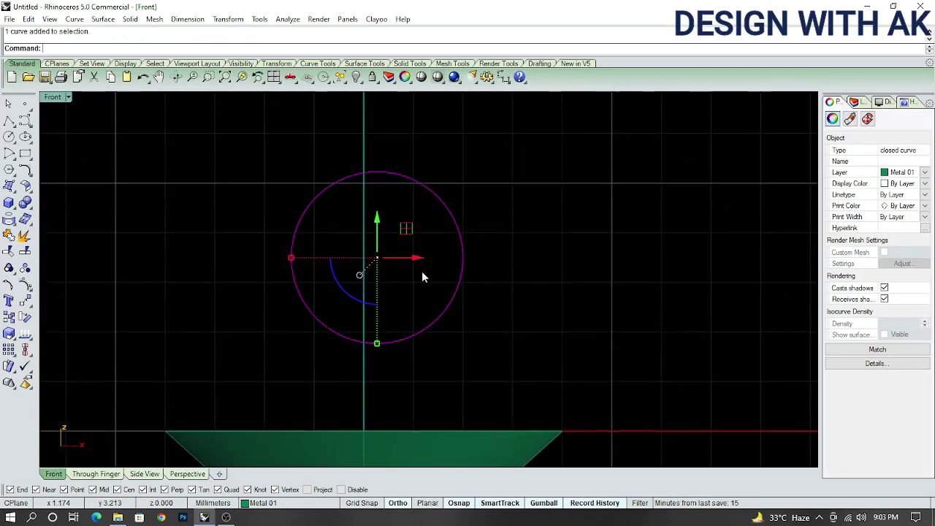
key(Return)
scroll(428, 267, up, 3)
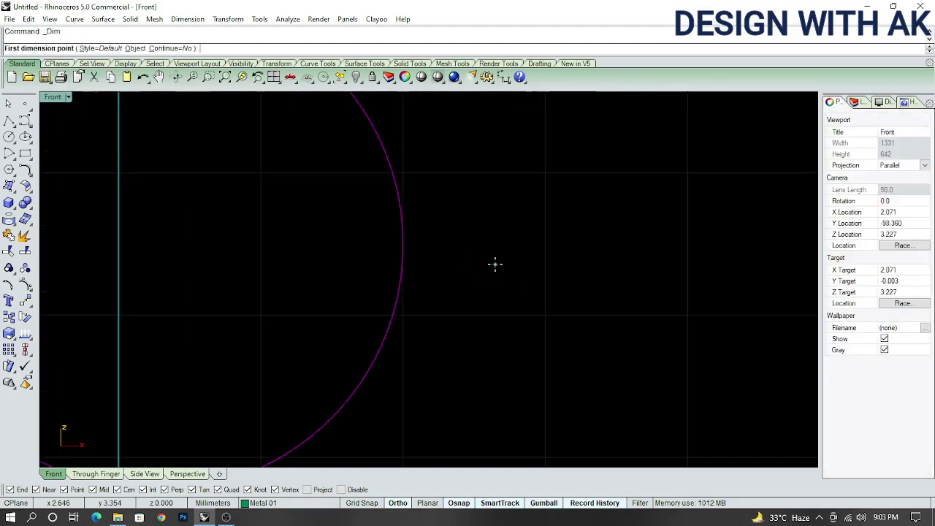
scroll(494, 263, up, 2)
scroll(465, 251, down, 2)
click(402, 277)
scroll(403, 277, down, 2)
text(DD)
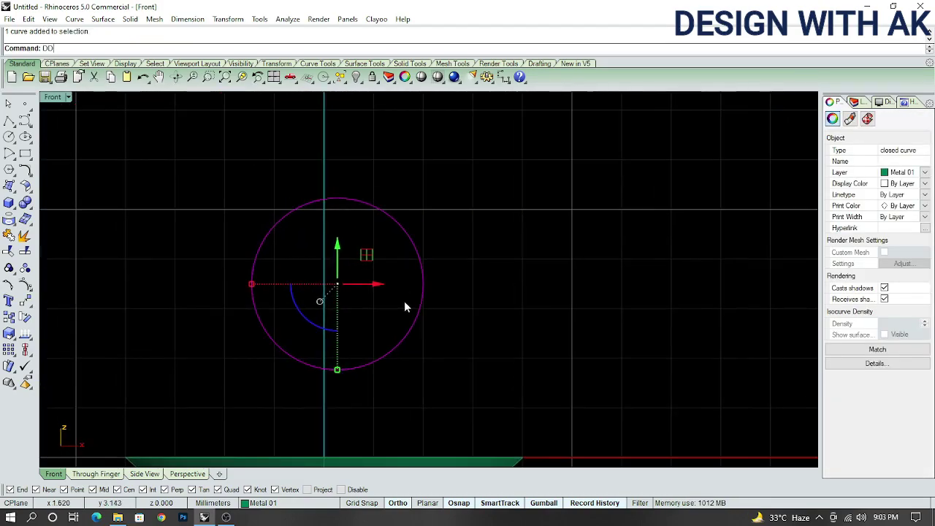
key(Return)
scroll(407, 303, up, 3)
scroll(447, 288, down, 3)
scroll(447, 286, down, 2)
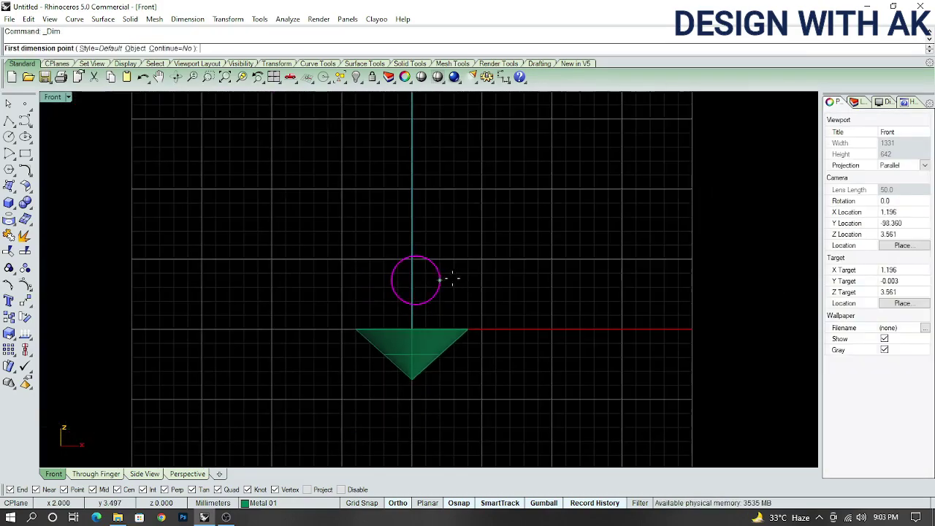
key(Escape)
click(440, 279)
scroll(451, 289, up, 2)
key(Return)
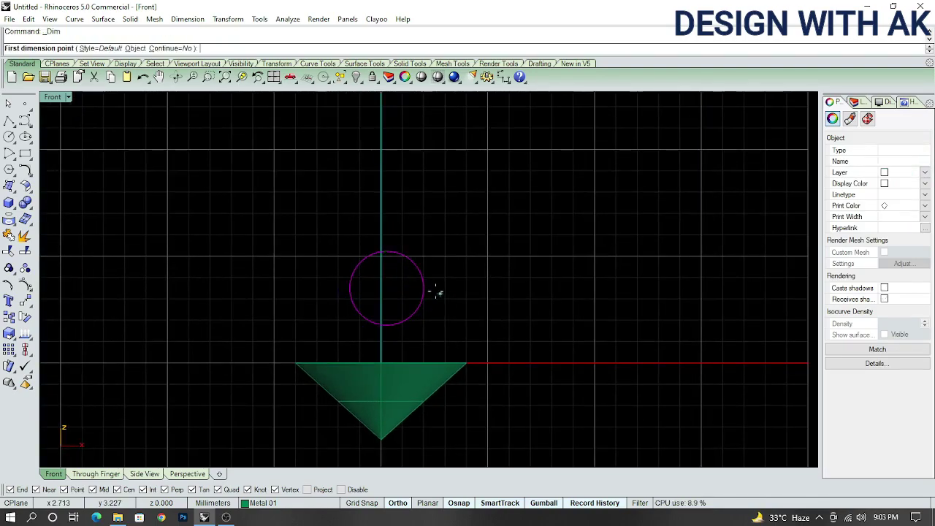
scroll(438, 292, up, 3)
click(419, 289)
key(Escape)
click(419, 274)
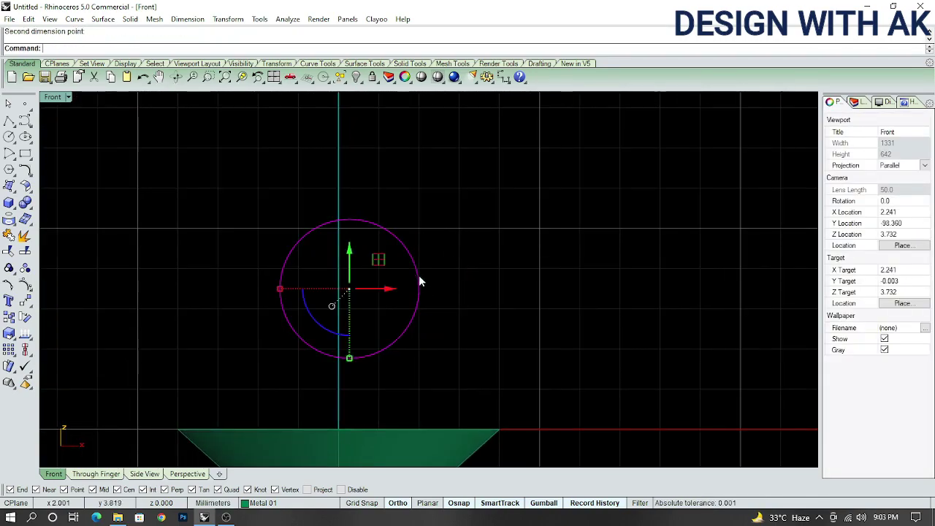
scroll(455, 283, down, 2)
Check the circle's diameter with DimDiameter, then cancel and reselect the circle
text(dimd)
key(Return)
scroll(468, 278, up, 2)
scroll(469, 279, down, 1)
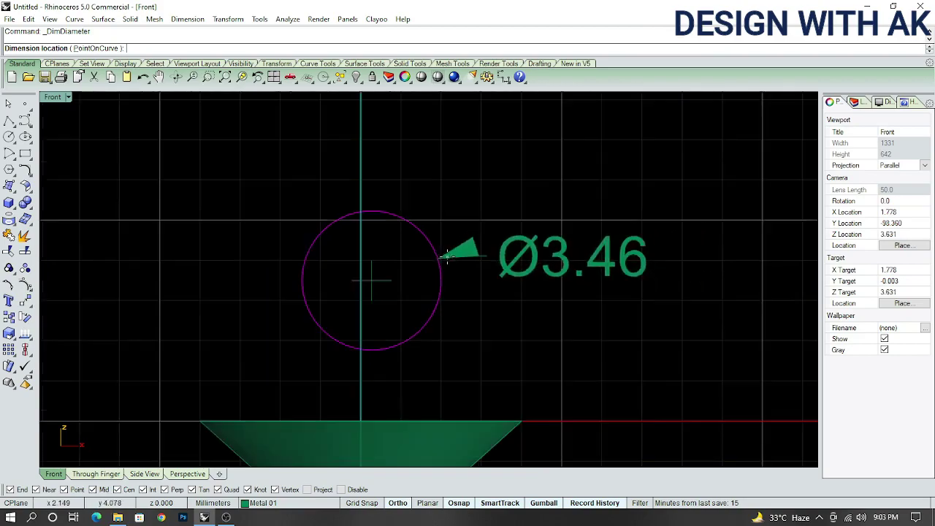
scroll(446, 250, down, 2)
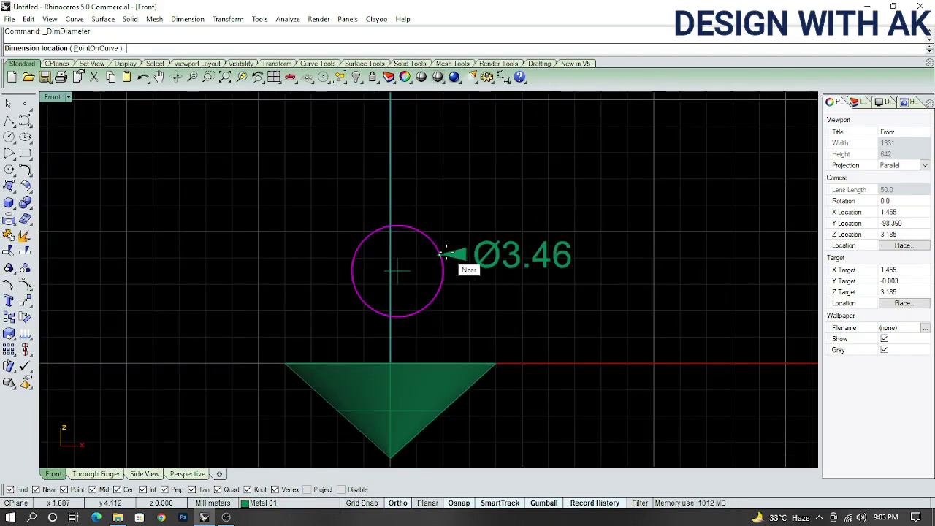
key(Escape)
click(441, 296)
scroll(431, 305, up, 2)
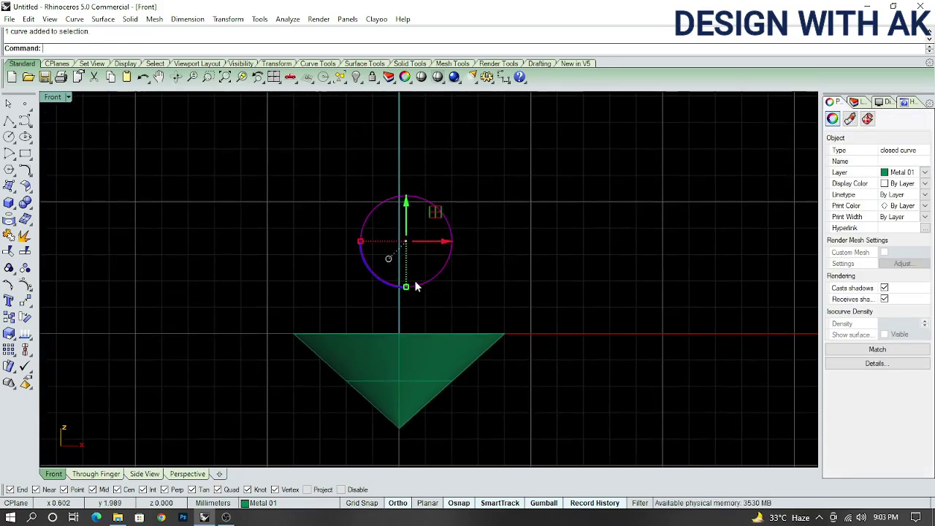
scroll(398, 303, up, 2)
Draw a horizontal line across the circle at centre height and select both curves
text(line)
key(Return)
click(270, 285)
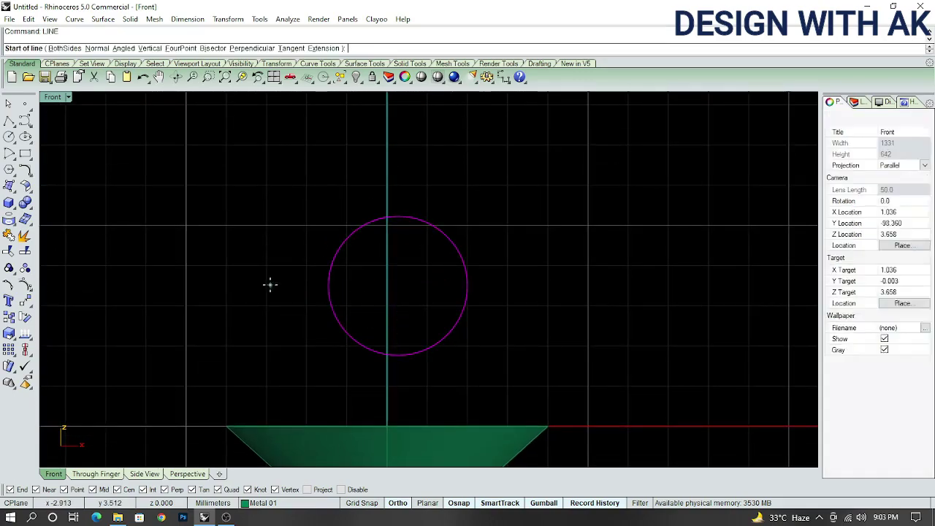
click(575, 287)
drag(547, 334, 501, 268)
scroll(438, 293, up, 1)
drag(626, 328, 281, 224)
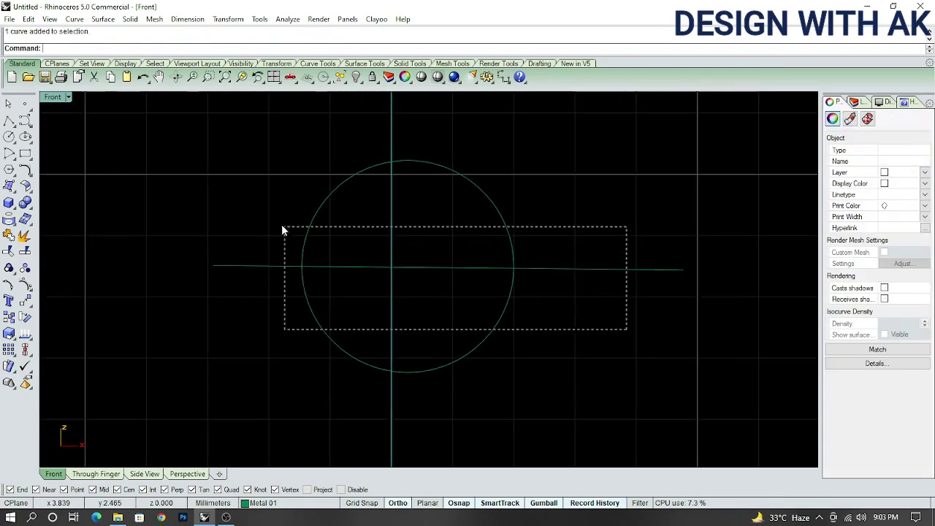
Trim away the circle's lower half with the line, then delete the line
text(trim)
key(Return)
click(482, 341)
key(Return)
click(551, 268)
scroll(486, 276, down, 2)
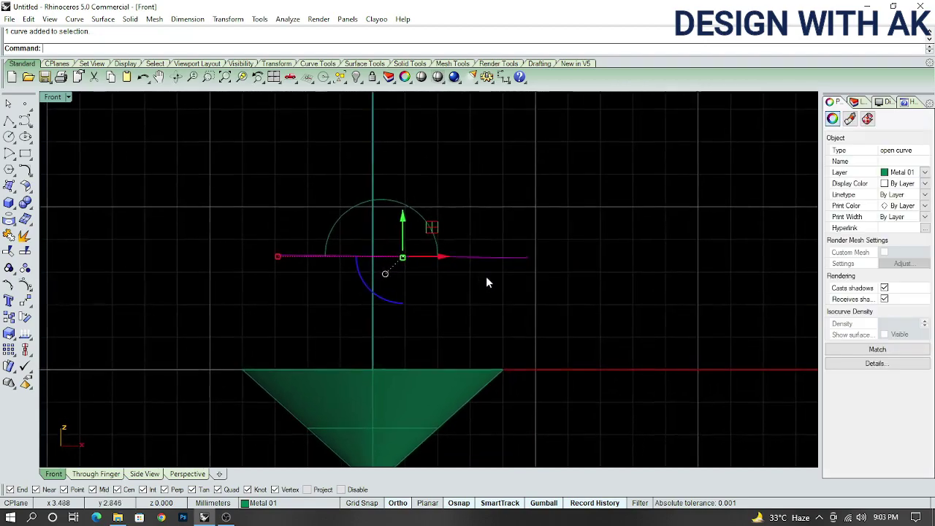
key(Delete)
Select the remaining arc and put it on User Layer 01
click(456, 259)
scroll(421, 251, up, 1)
scroll(343, 255, up, 2)
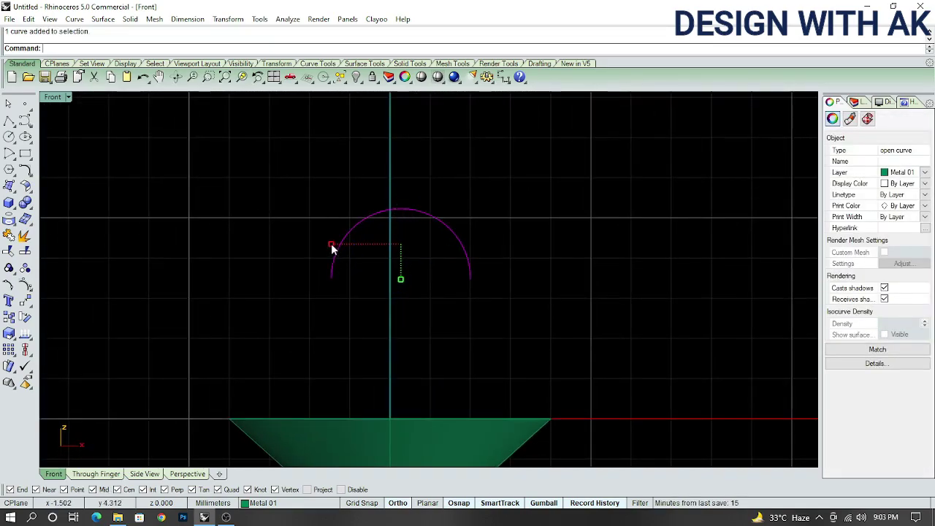
click(332, 247)
scroll(497, 330, down, 2)
drag(516, 299, 348, 217)
scroll(794, 175, down, 1)
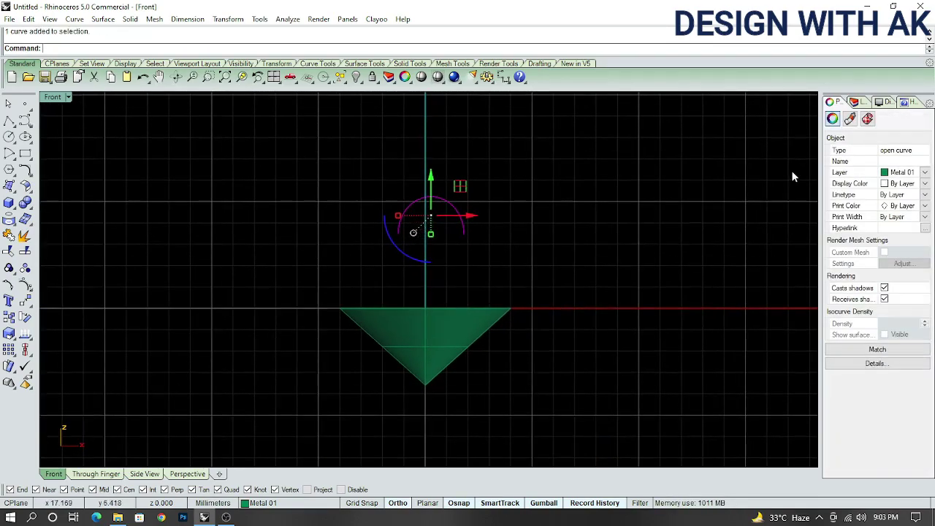
click(903, 173)
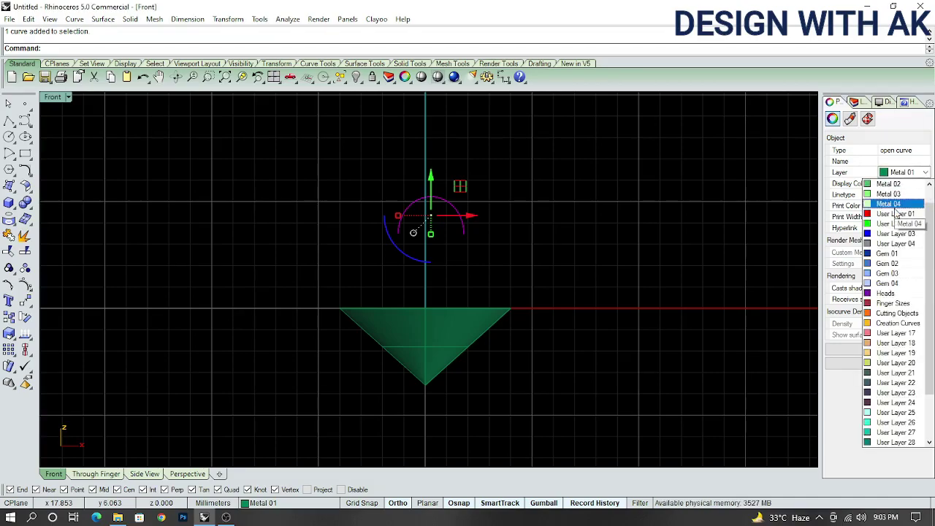
click(896, 214)
Make User Layer 02 the current layer and reselect the arc
click(755, 234)
click(855, 103)
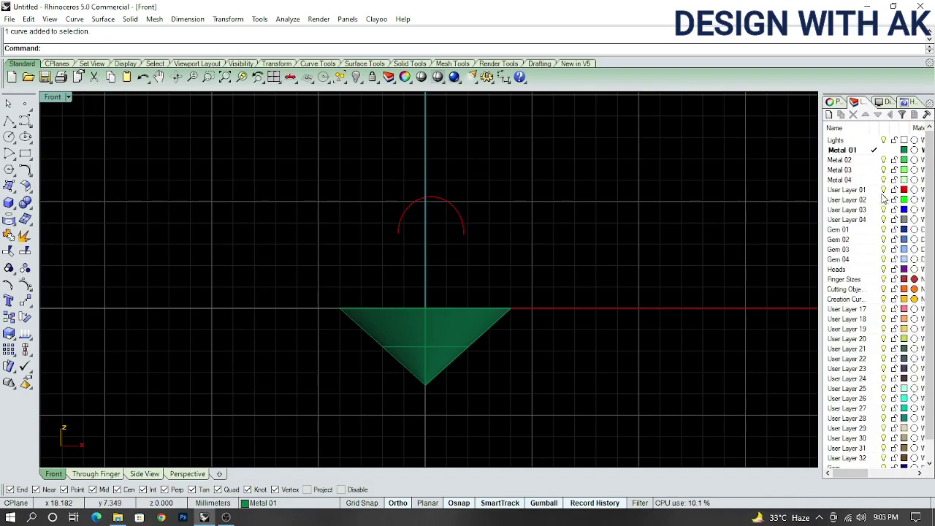
double_click(847, 200)
right_drag(558, 228, 614, 196)
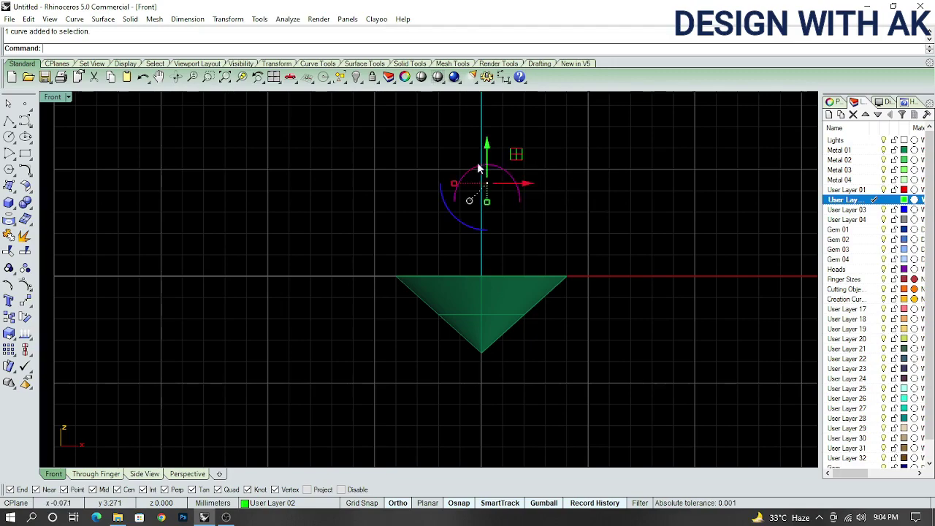
right_drag(478, 168, 502, 160)
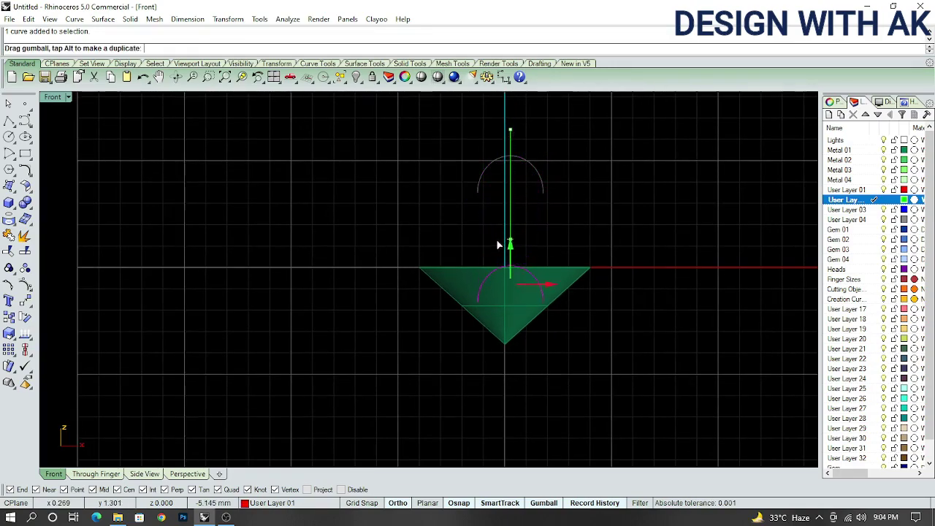
Lower the arc onto the green cone with the gumball
drag(499, 231, 496, 239)
scroll(590, 211, up, 3)
scroll(550, 252, up, 2)
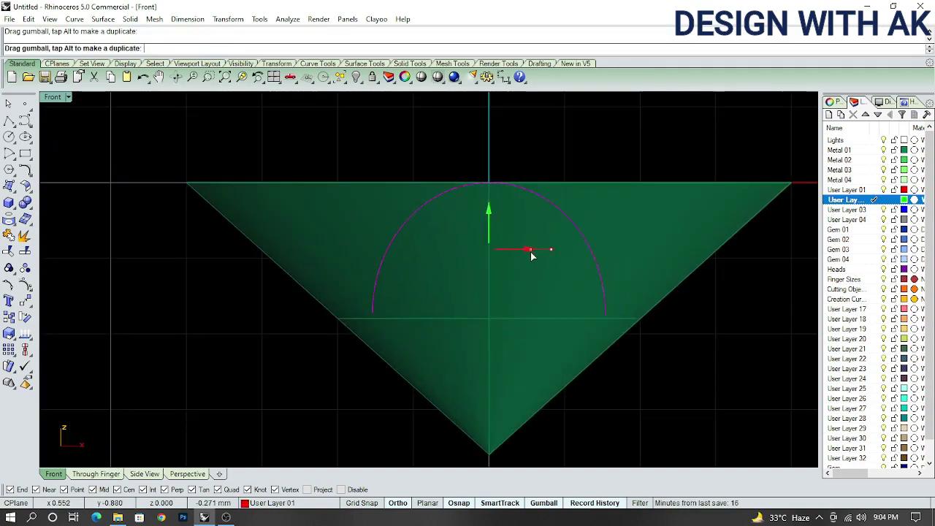
scroll(522, 220, down, 2)
scroll(504, 206, down, 1)
scroll(467, 234, up, 4)
scroll(402, 252, down, 3)
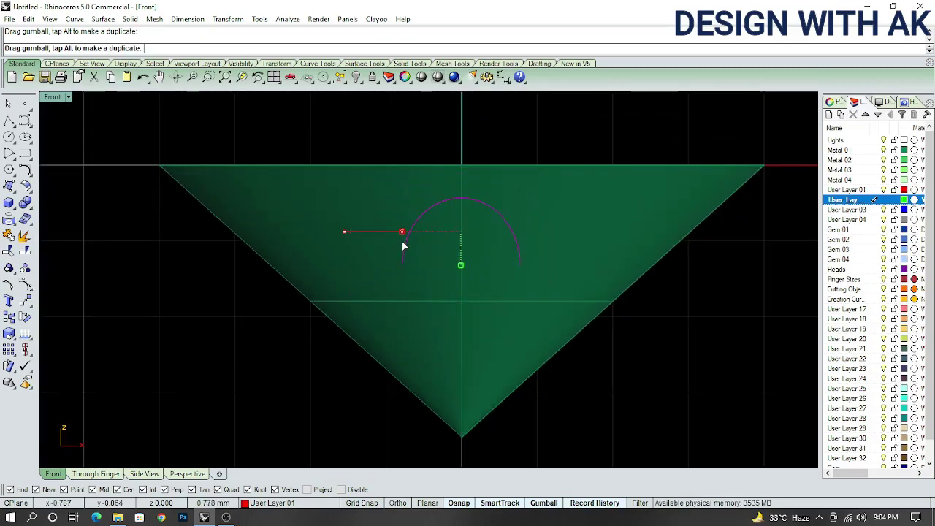
Scale the arc horizontally to fit the cone's upper half, adjust its height, and select the cone
drag(404, 245, 409, 243)
scroll(412, 242, up, 2)
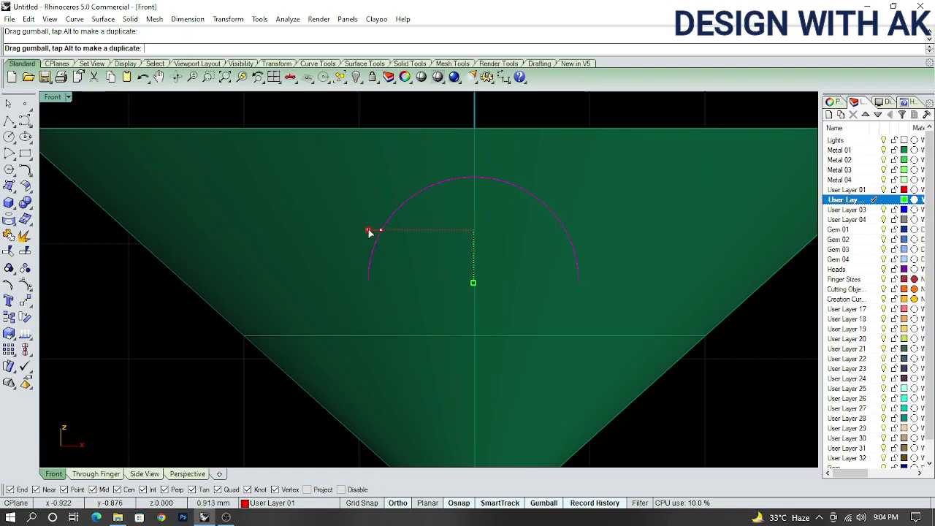
drag(480, 200, 475, 211)
scroll(477, 216, down, 2)
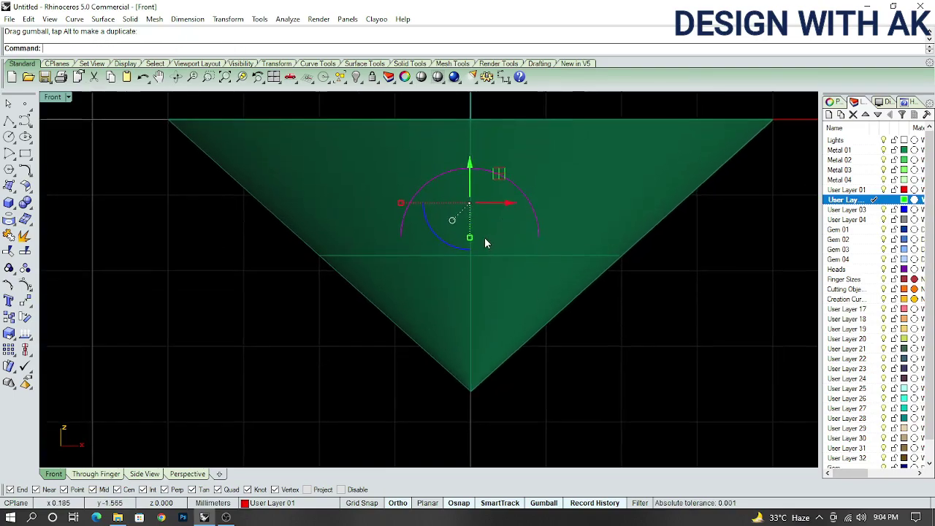
scroll(485, 239, down, 2)
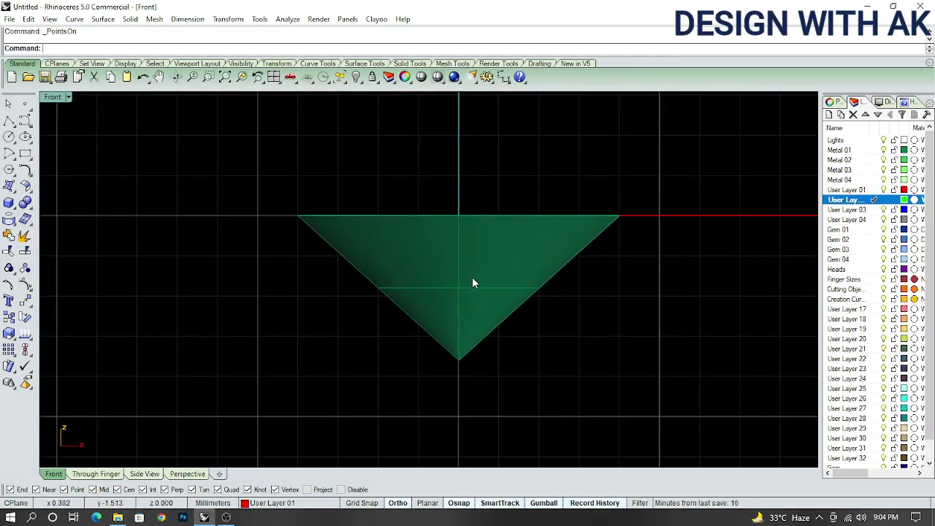
right_drag(471, 284, 461, 255)
right_drag(522, 233, 523, 272)
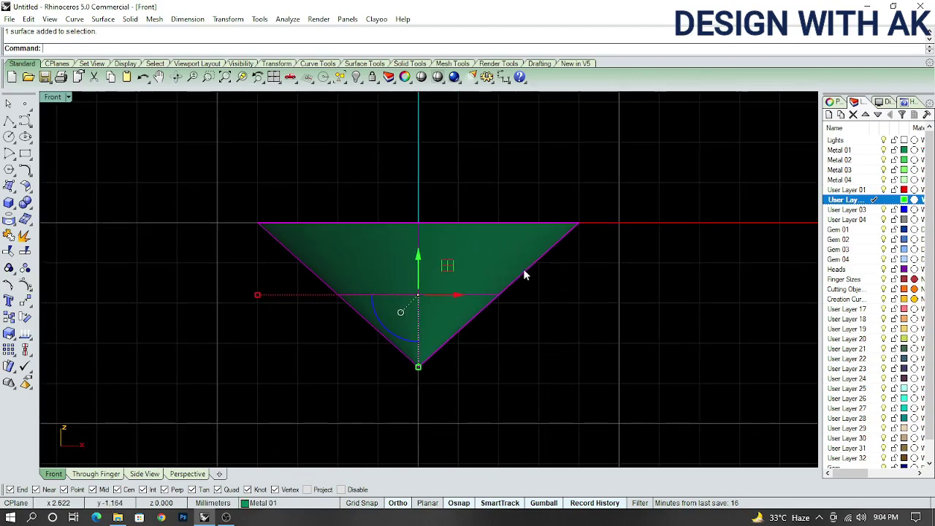
Hide the cone and pull the arc's two bottom control points down into a taller arch
key(ctrl+h)
click(425, 246)
right_drag(331, 249, 455, 260)
key(F10)
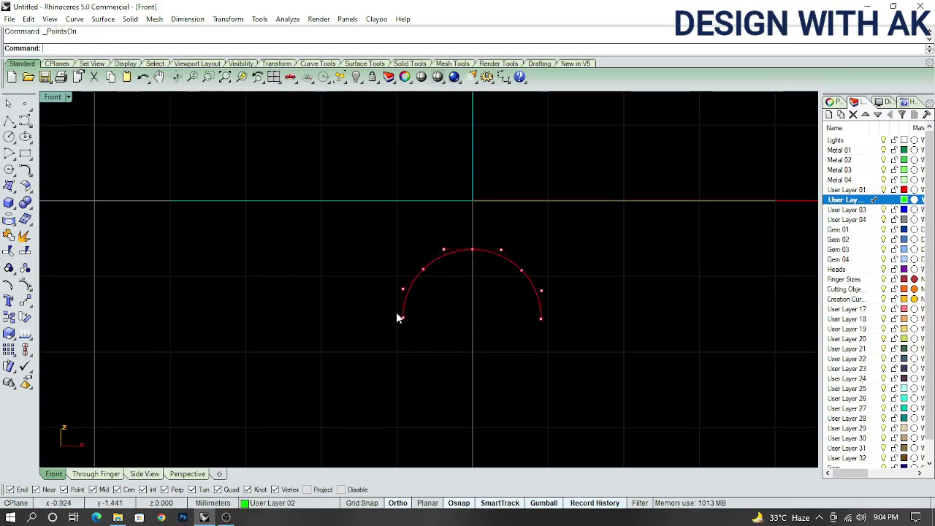
scroll(396, 312, up, 3)
drag(626, 290, 647, 293)
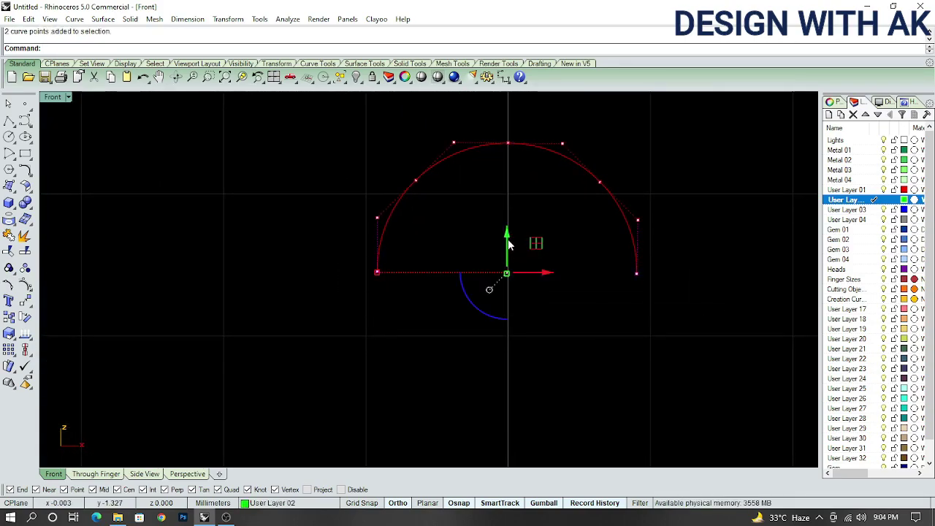
drag(509, 244, 509, 261)
scroll(509, 285, down, 2)
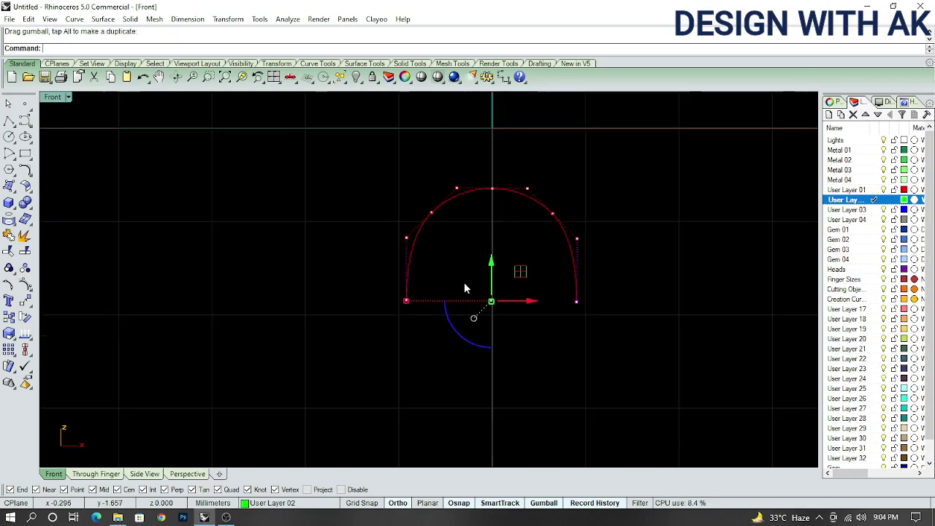
drag(378, 296, 376, 295)
Rebuild the arch as a smooth degree 3 curve
scroll(493, 278, down, 2)
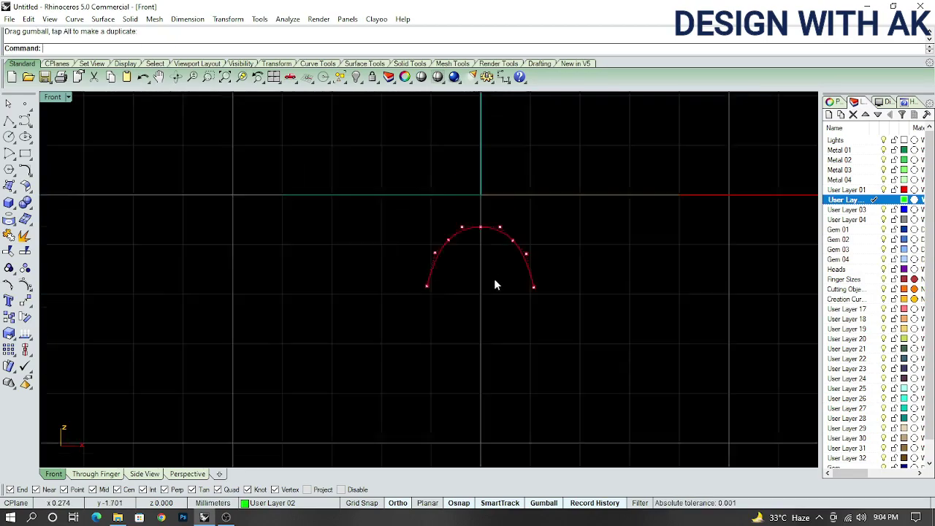
scroll(441, 323, down, 2)
scroll(456, 354, down, 2)
scroll(457, 354, up, 2)
click(475, 343)
right_drag(474, 332, 482, 329)
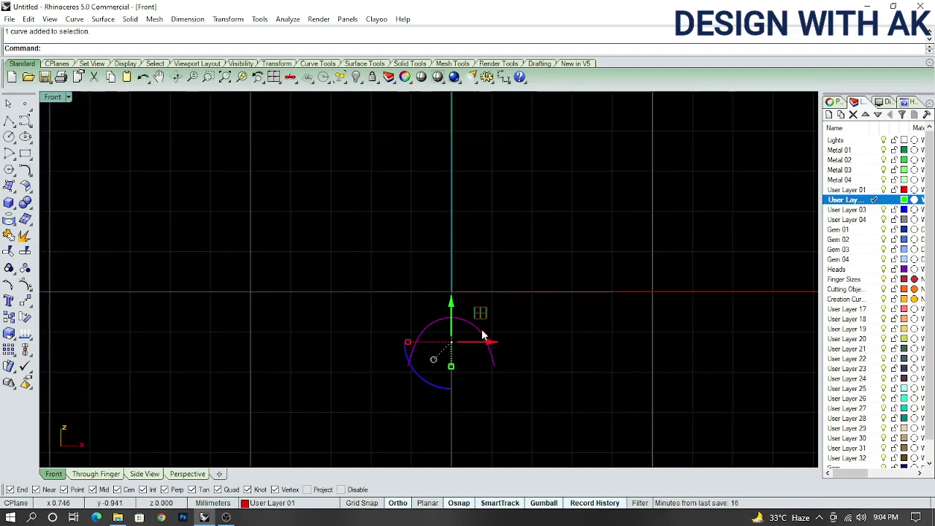
text(rebuild)
key(Return)
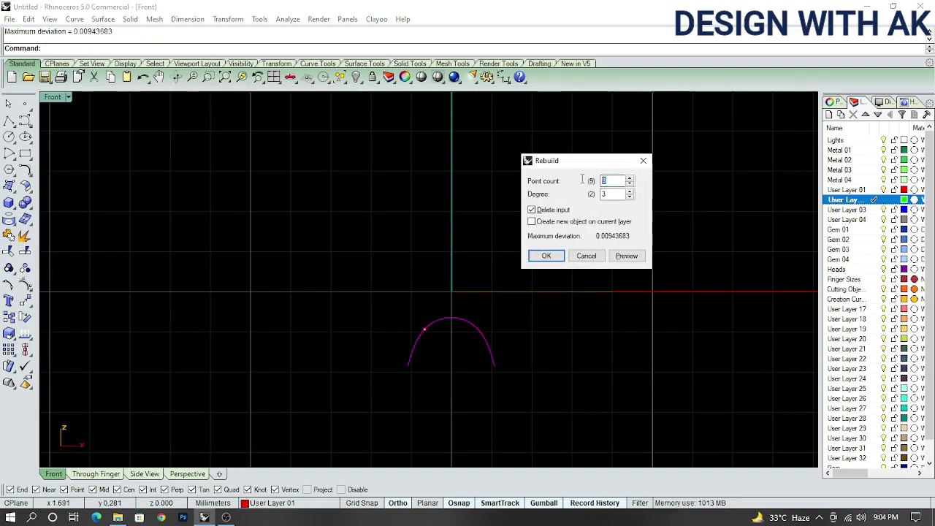
key(Return)
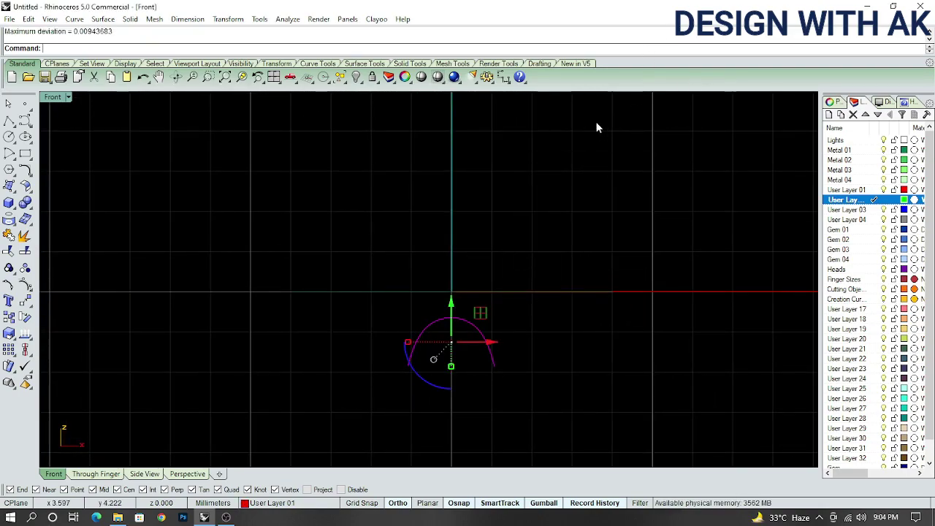
key(Escape)
scroll(561, 242, down, 3)
right_drag(561, 243, 508, 313)
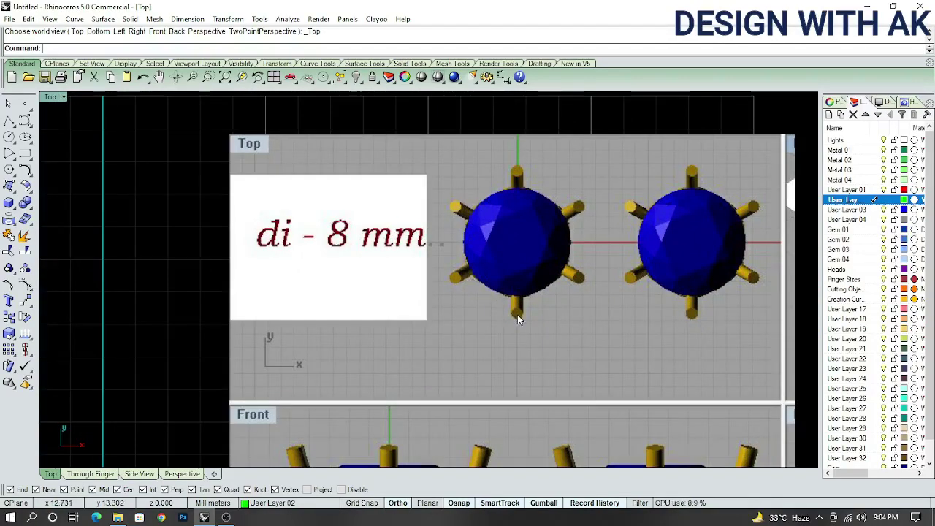
Switch to the Front view, pick the diamond from the overlapping objects, and hide it
key(ctrl+F2)
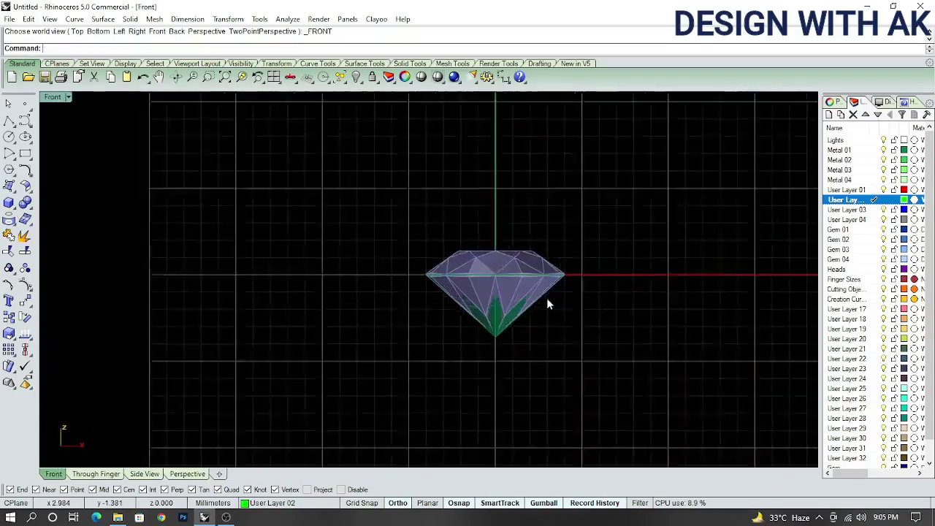
click(472, 298)
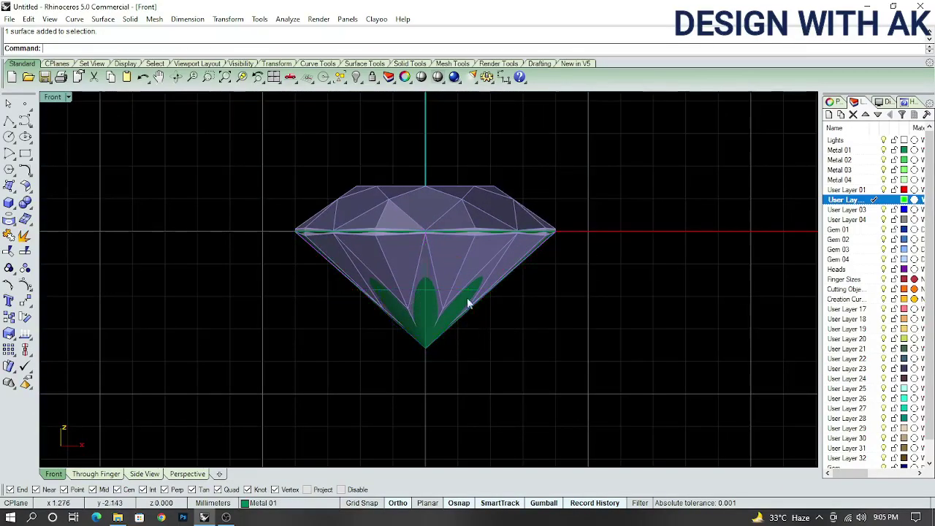
scroll(468, 304, up, 3)
click(454, 263)
click(498, 299)
scroll(544, 289, down, 2)
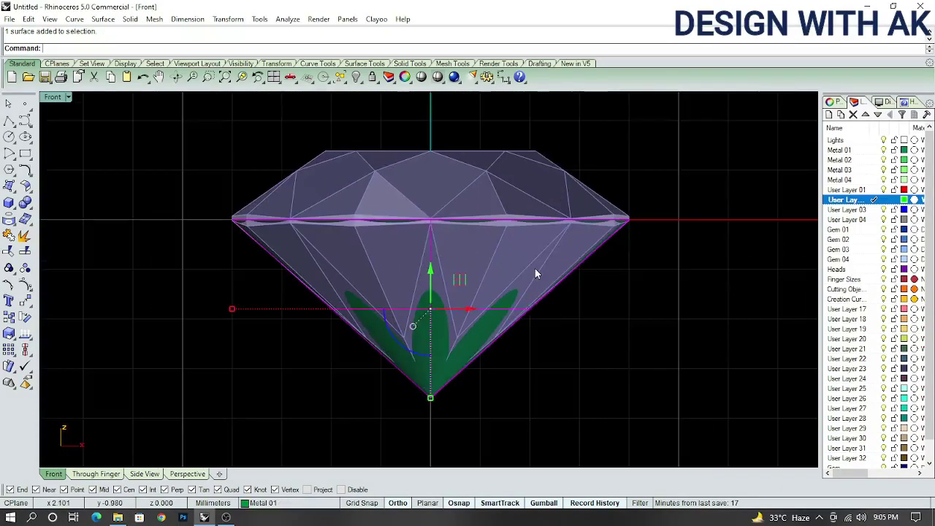
click(535, 274)
click(577, 304)
scroll(576, 307, down, 3)
key(ctrl+h)
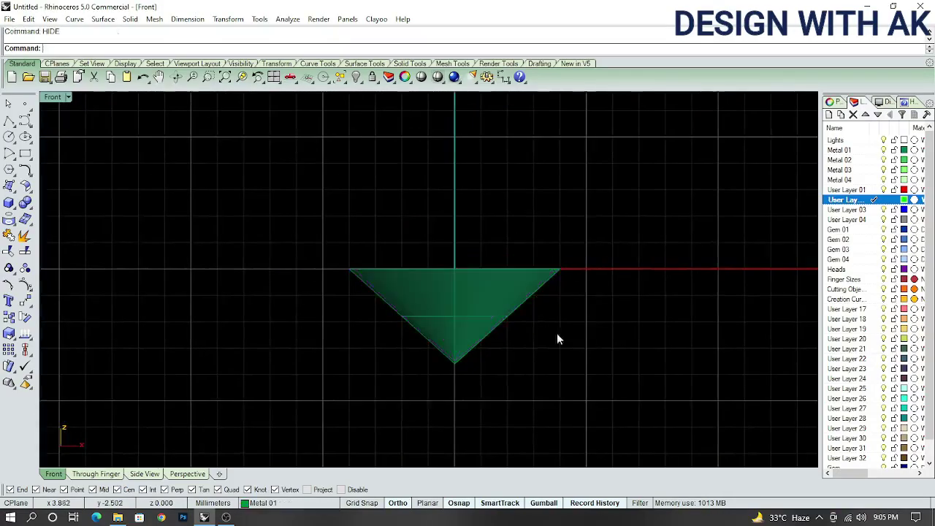
scroll(546, 318, up, 5)
scroll(496, 282, down, 3)
In wireframe, project the red arch onto the cone surface
key(ctrl+alt+w)
right_drag(497, 282, 482, 295)
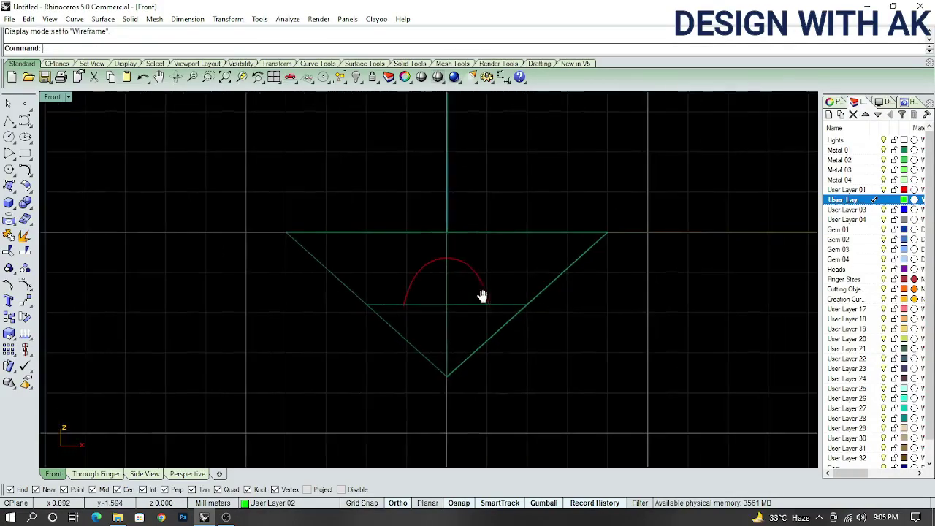
click(480, 282)
scroll(519, 267, up, 2)
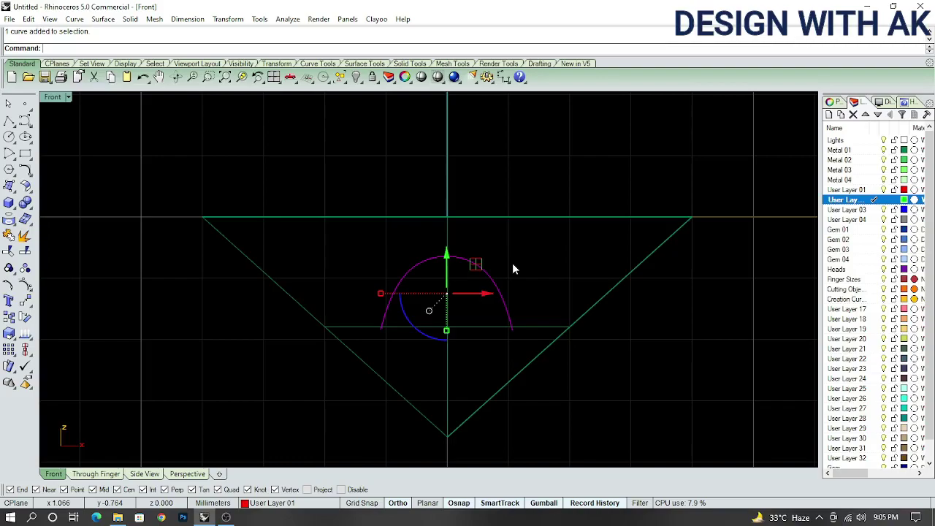
text(Project)
key(Return)
drag(624, 349, 568, 294)
key(Return)
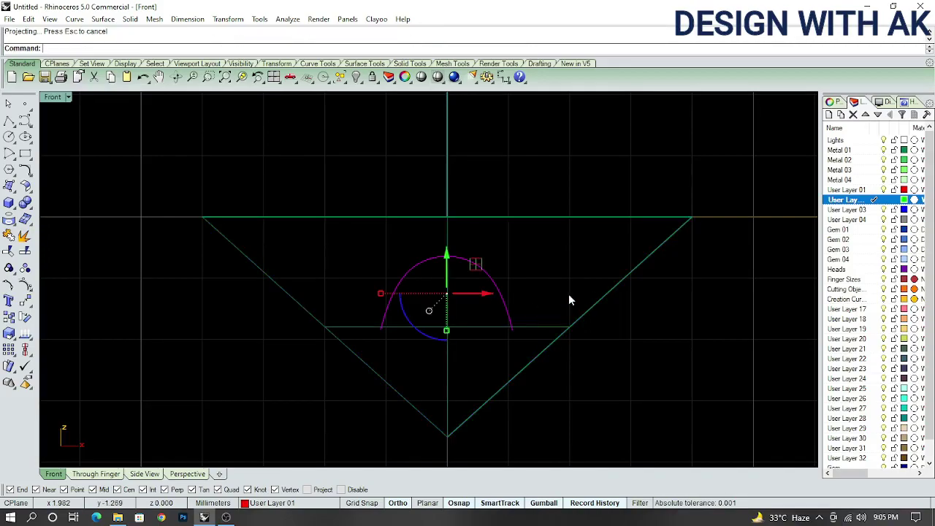
Delete the leftover curve and surface, return to the Front view, and select the projected arch
mouse_move(536, 272)
ctrl+shift+right_down()
mouse_move(474, 293)
mouse_move(645, 287)
ctrl+shift+right_up()
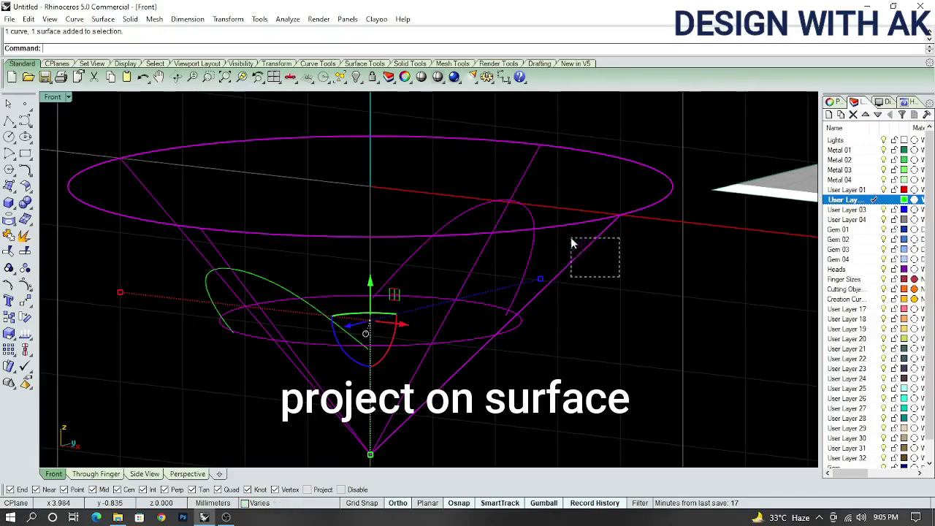
mouse_move(573, 243)
ctrl+shift+right_down()
mouse_move(582, 267)
mouse_move(507, 290)
mouse_move(532, 278)
ctrl+shift+right_up()
key(Delete)
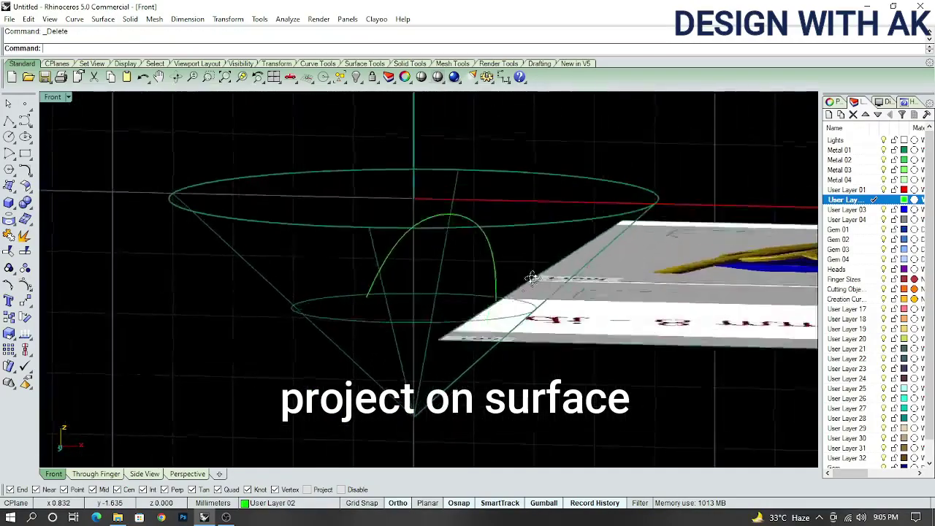
key(Home)
click(490, 279)
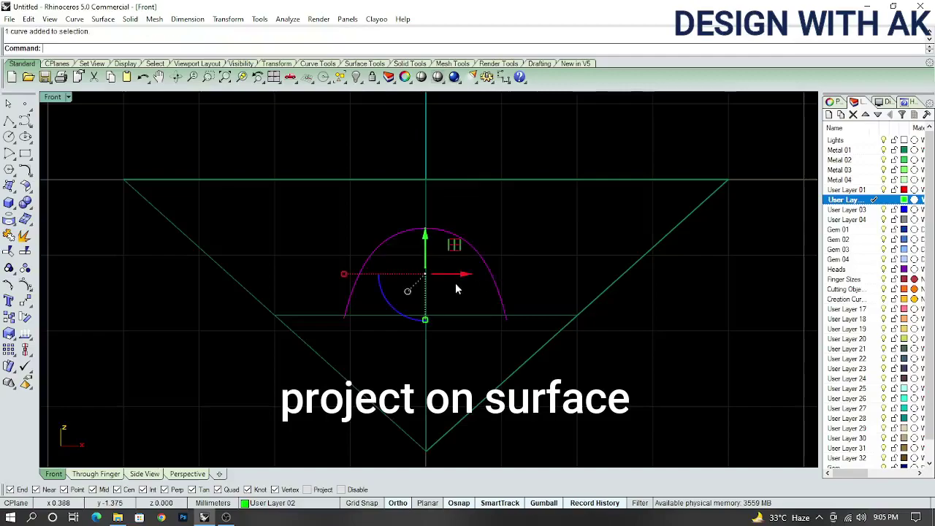
scroll(452, 286, up, 1)
scroll(443, 292, up, 1)
scroll(456, 296, up, 1)
Start an Offset on the arch, then cancel it
text(offset)
key(Return)
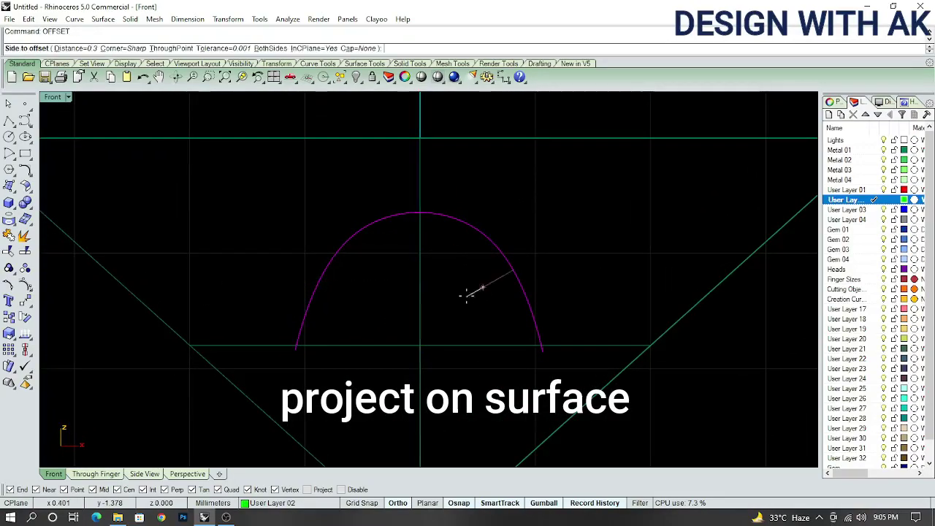
scroll(466, 294, up, 3)
scroll(466, 294, down, 2)
scroll(460, 299, down, 3)
key(Escape)
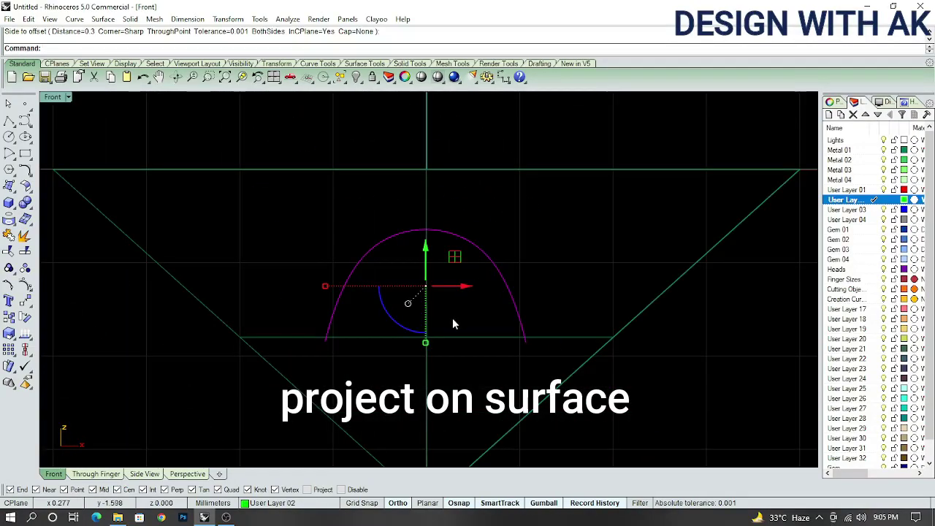
scroll(459, 321, up, 1)
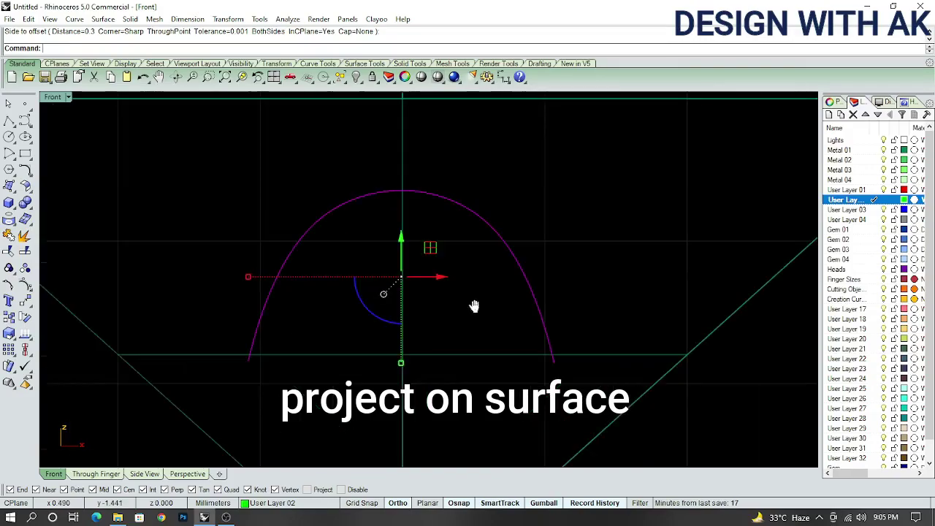
scroll(474, 321, up, 1)
text(O)
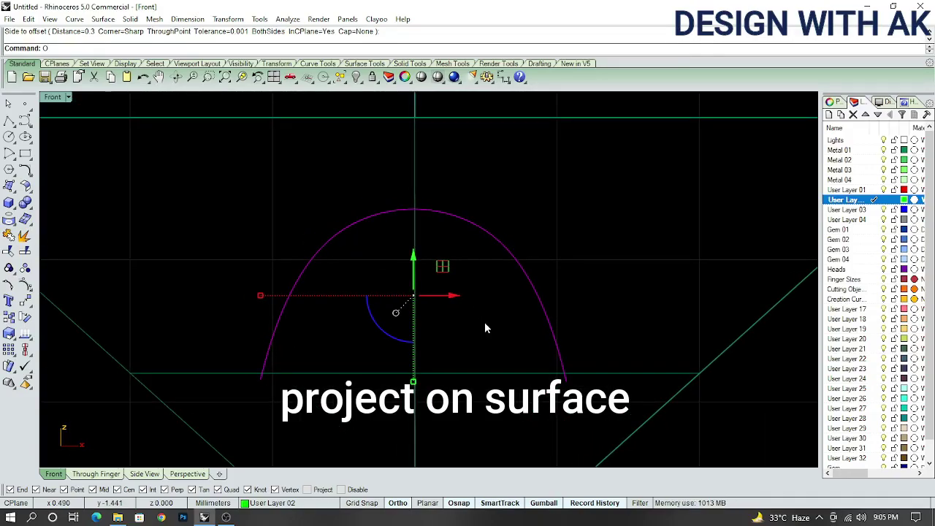
Try OffsetCrvOnSrf on the arch against the base surface, then undo it
text(ffsetCrvOnSrf)
key(Return)
drag(471, 322, 441, 375)
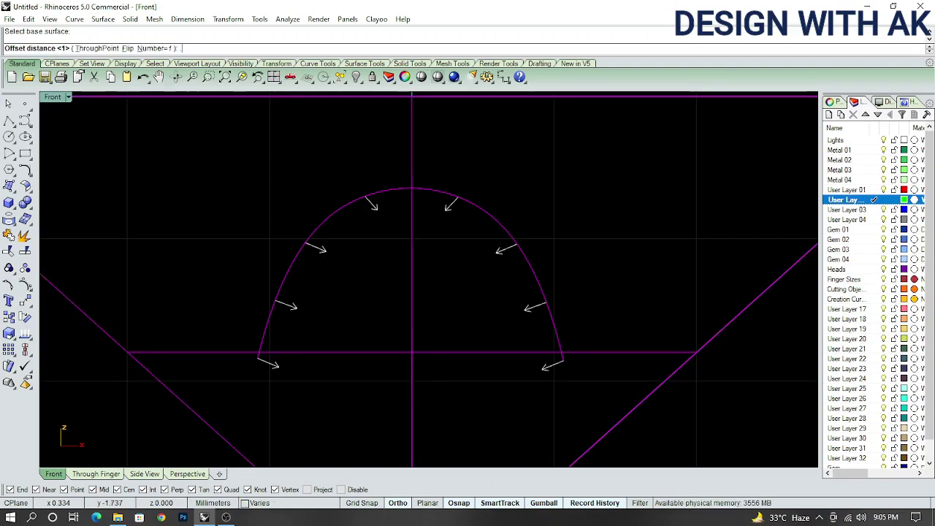
key(Return)
key(ctrl+z)
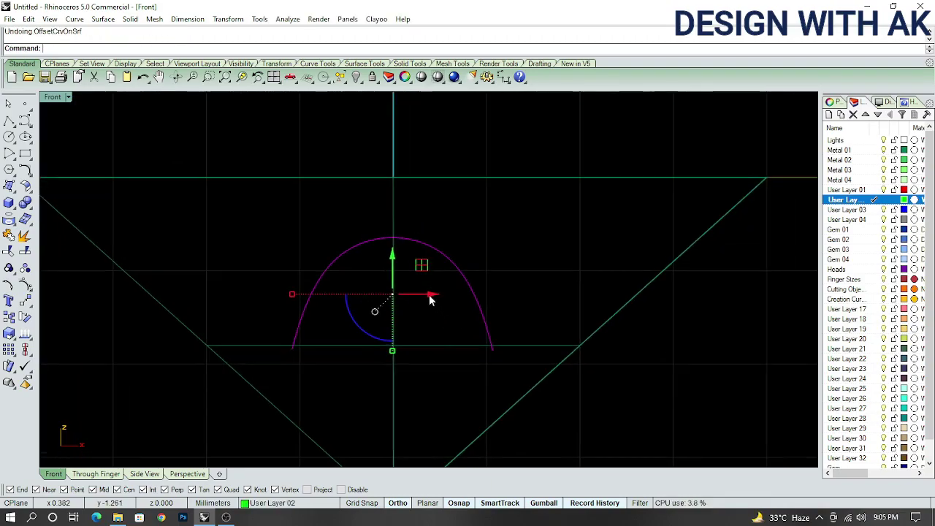
Offset the arch curve 0.5 to its inner side, creating a nested inner arch
scroll(431, 300, up, 1)
scroll(440, 323, up, 1)
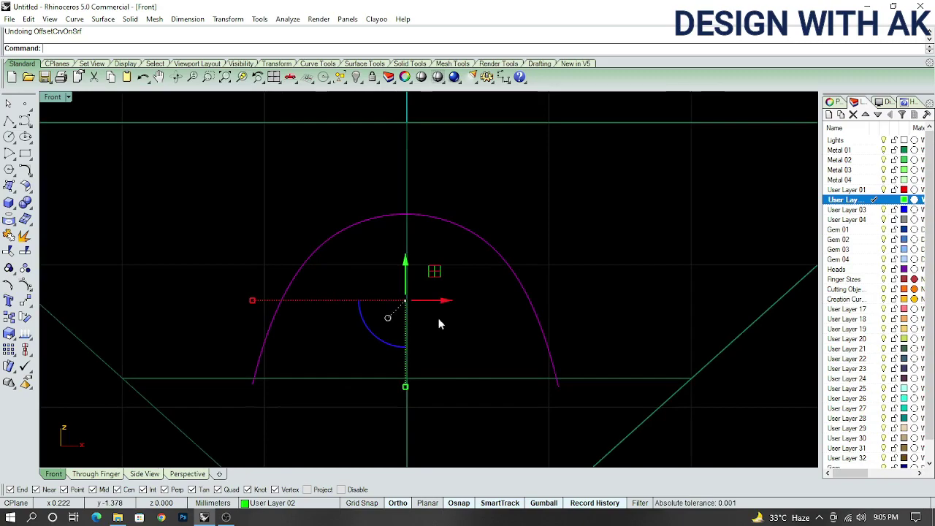
click(525, 288)
scroll(512, 292, down, 2)
text(offset)
key(Return)
scroll(480, 314, up, 3)
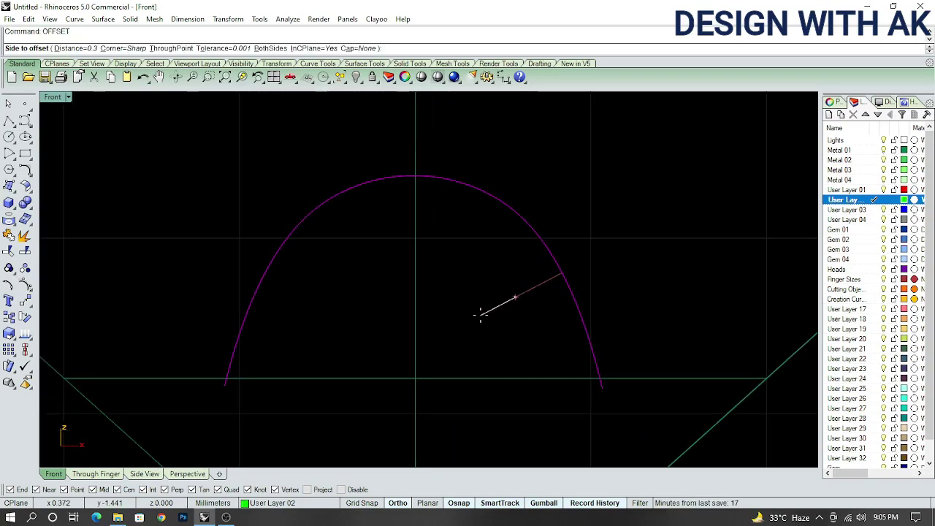
text(0)
key(Return)
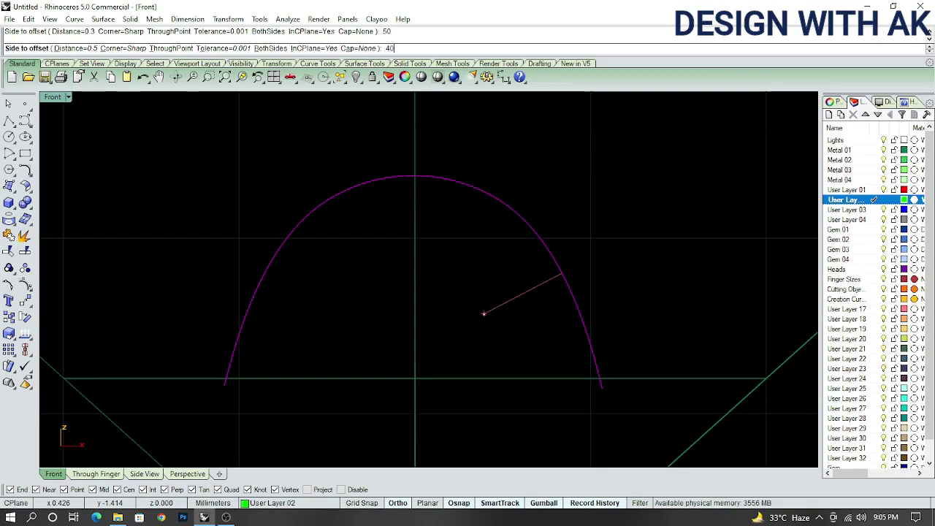
click(490, 307)
click(503, 316)
scroll(504, 317, down, 2)
scroll(508, 314, up, 2)
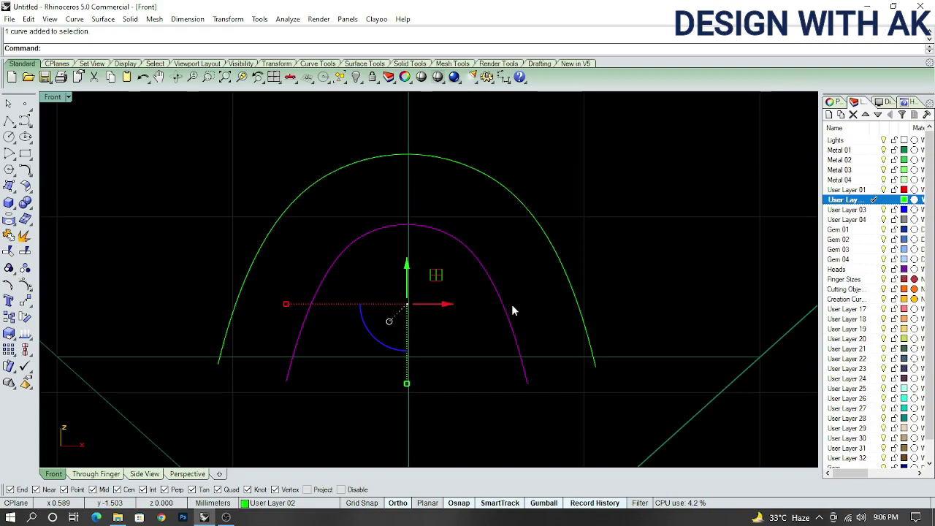
text(PO)
Orbit to inspect the nested arches, then return to the flat Front view
key(Return)
scroll(490, 306, down, 2)
scroll(474, 314, down, 1)
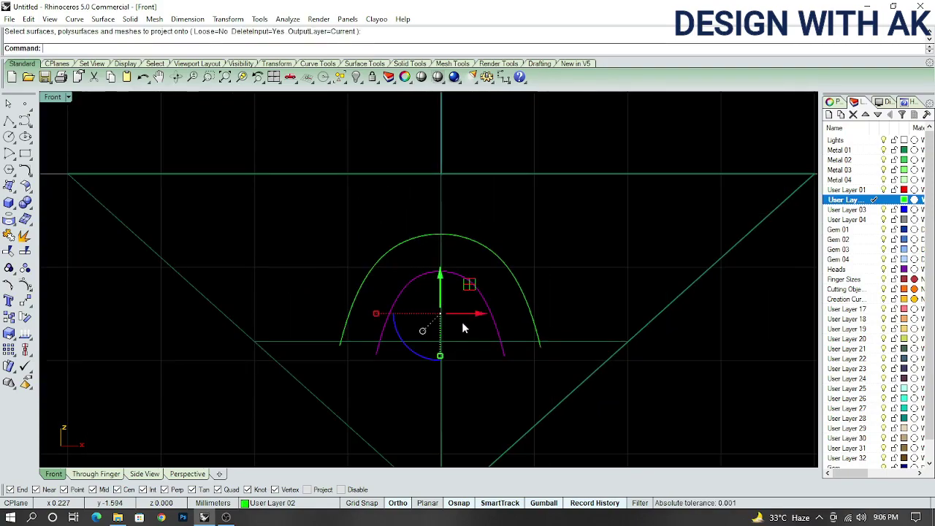
scroll(461, 321, up, 2)
mouse_move(453, 344)
right_down()
mouse_move(468, 322)
mouse_move(450, 354)
mouse_move(428, 360)
right_up()
key(ctrl+F2)
text(Pu)
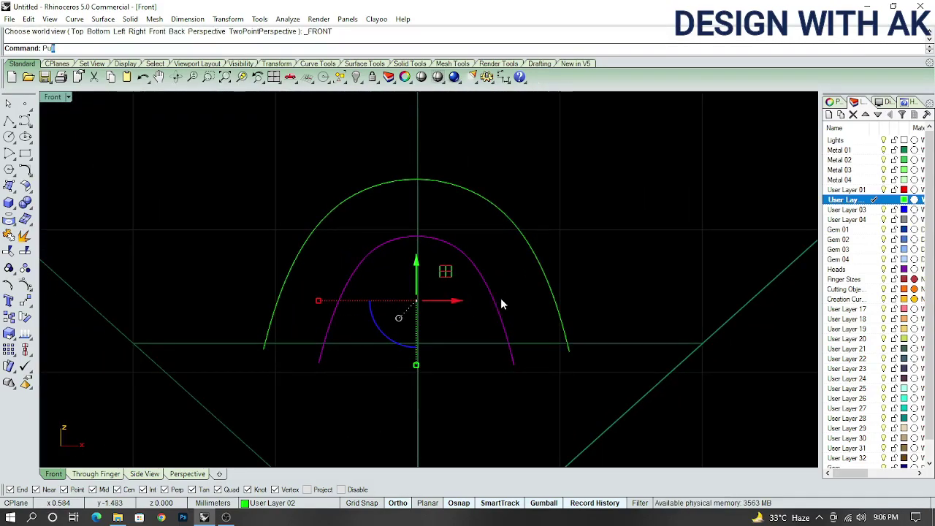
Try pulling the curve onto the surfaces with Pull, check it, then undo
text(ll)
key(Return)
drag(415, 348, 403, 328)
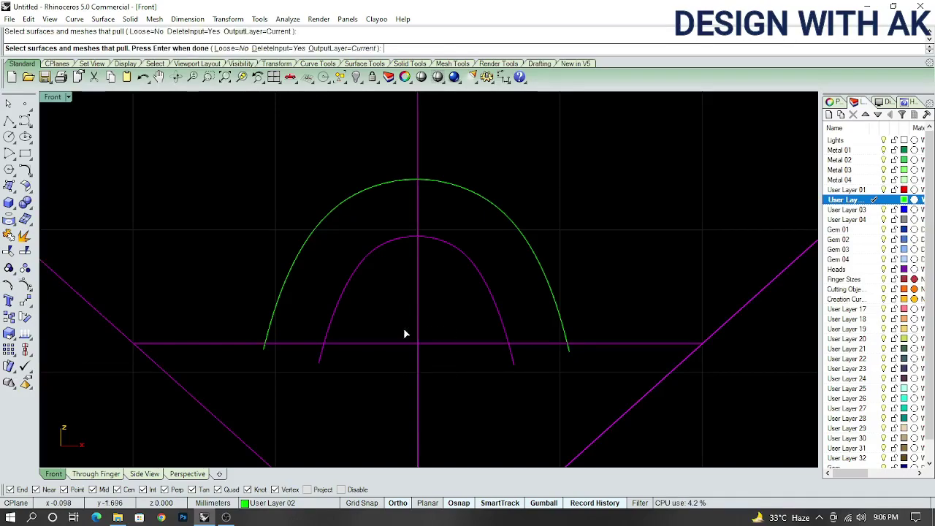
key(Return)
mouse_move(444, 317)
right_down()
mouse_move(423, 304)
mouse_move(354, 346)
mouse_move(282, 359)
mouse_move(298, 314)
right_up()
key(ctrl+F2)
key(ctrl+z)
Project the inner arch onto the cone surface and check both arches
scroll(466, 345, up, 5)
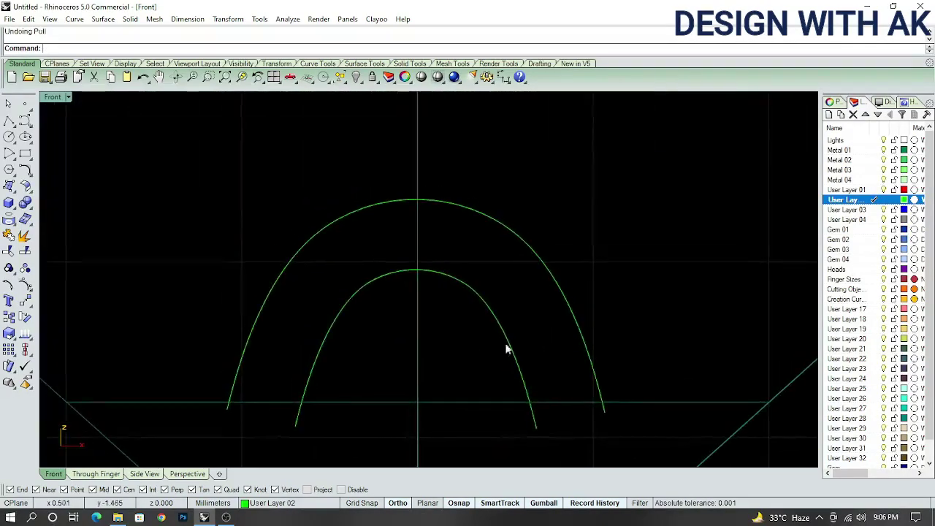
click(523, 317)
text(P)
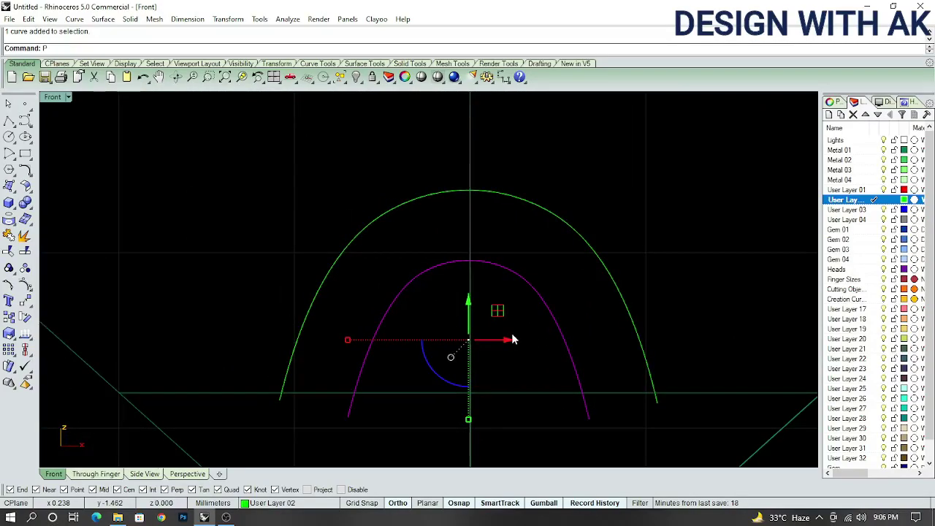
text(roject)
key(Return)
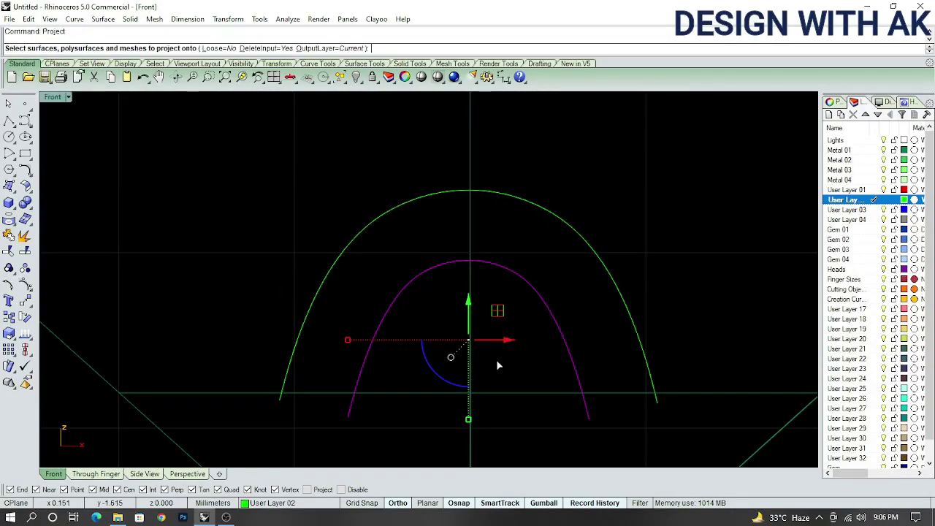
click(502, 392)
key(Return)
scroll(509, 351, down, 3)
mouse_move(509, 350)
ctrl+shift+right_down()
mouse_move(495, 367)
mouse_move(591, 345)
ctrl+shift+right_up()
scroll(693, 294, up, 5)
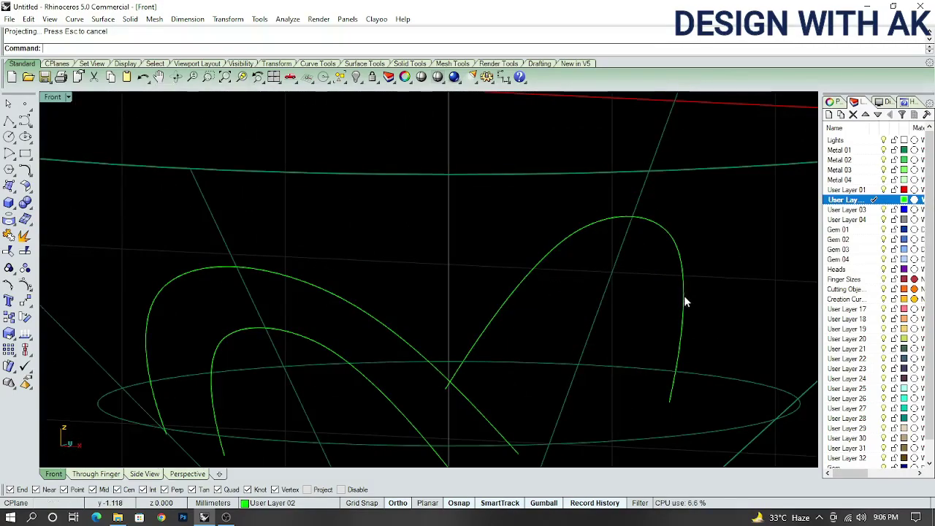
ctrl+shift+right_drag(684, 295, 575, 347)
scroll(575, 347, down, 3)
shift+right_drag(636, 315, 575, 360)
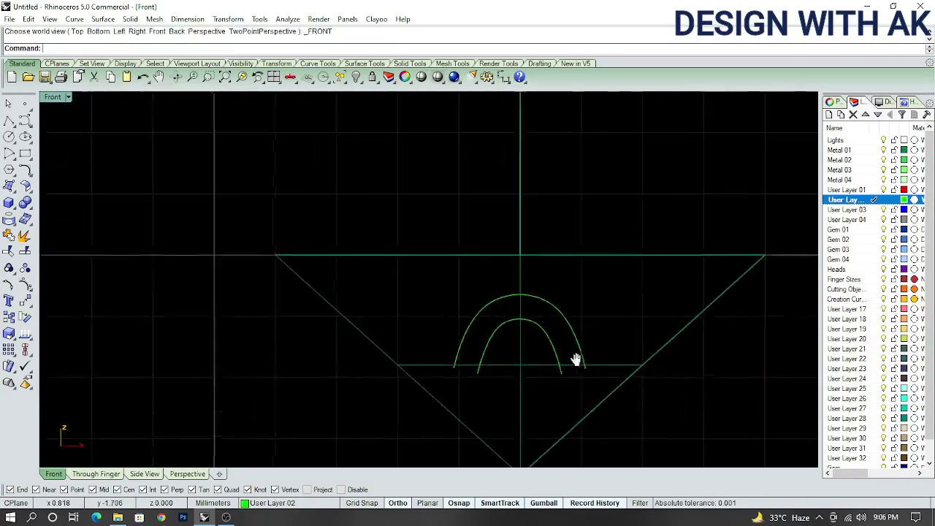
scroll(575, 359, up, 5)
drag(623, 310, 621, 312)
Draw two lines connecting the inner and outer arch ends on the right and left
scroll(587, 322, up, 2)
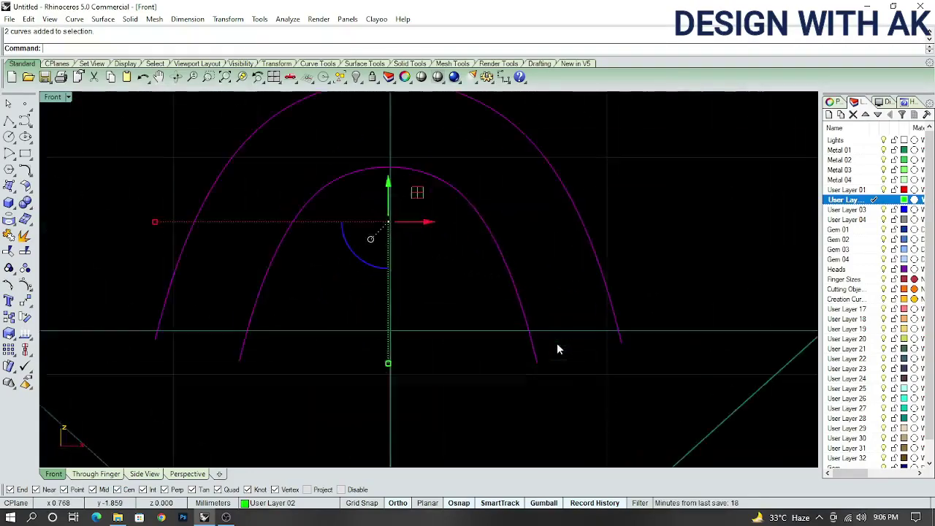
text(L)
key(Return)
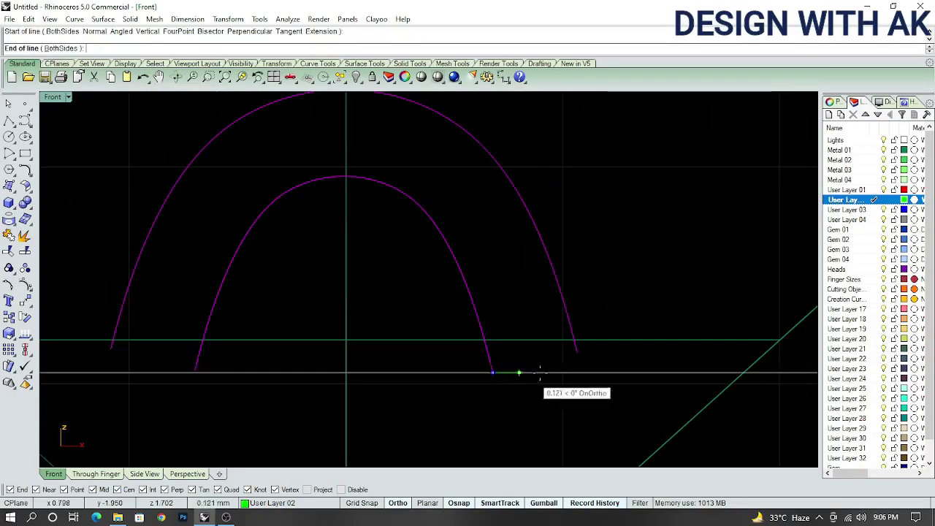
click(492, 371)
click(576, 351)
scroll(555, 351, down, 3)
scroll(433, 355, up, 3)
key(Return)
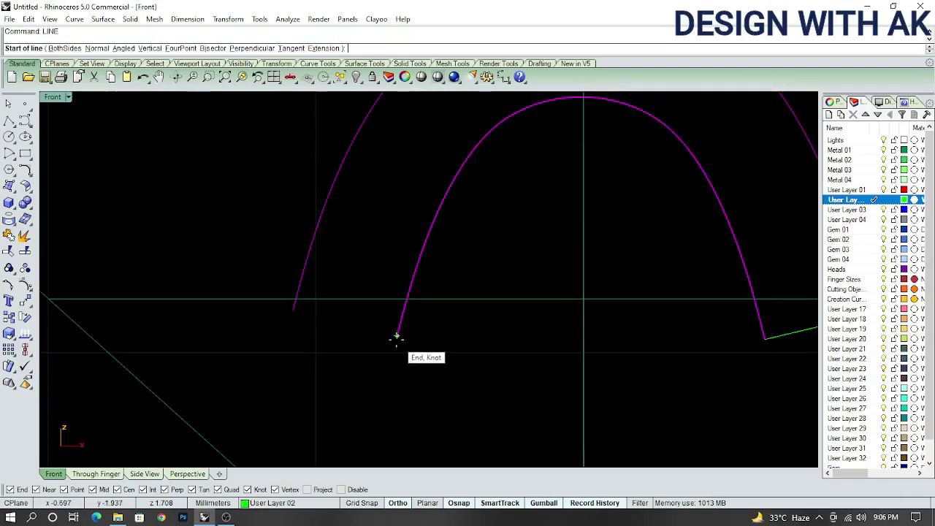
click(396, 335)
click(293, 312)
scroll(369, 342, down, 3)
scroll(369, 341, up, 3)
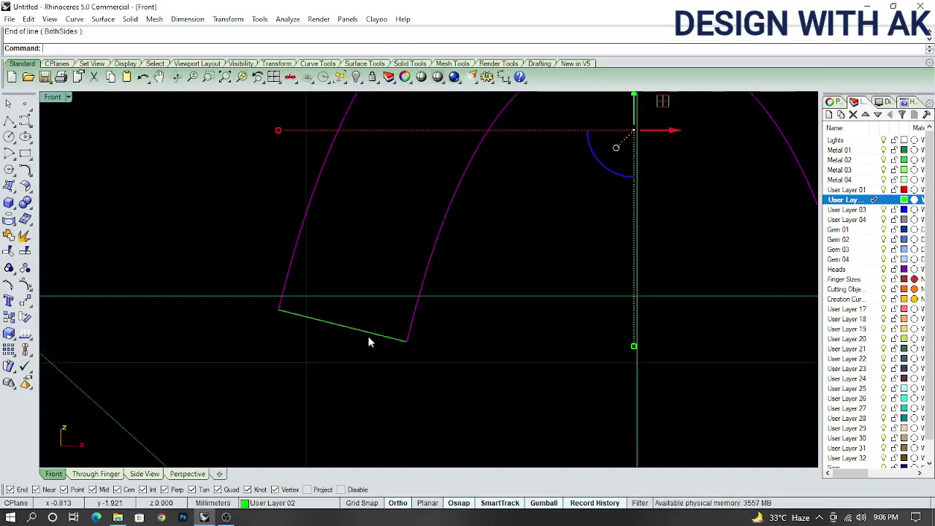
Join the arches and end lines into one closed arch outline
click(371, 333)
scroll(371, 333, down, 3)
scroll(522, 350, up, 3)
scroll(496, 361, down, 4)
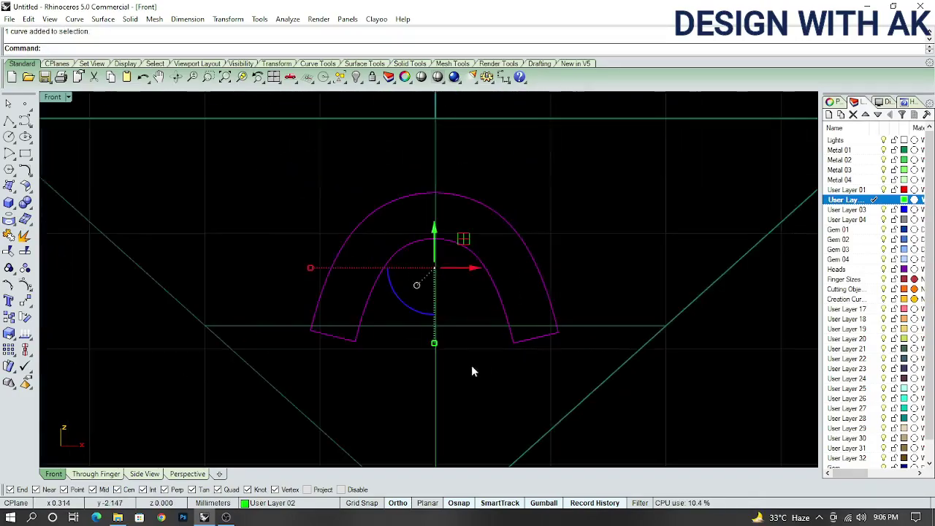
scroll(512, 369, up, 1)
scroll(535, 374, down, 3)
scroll(505, 372, up, 4)
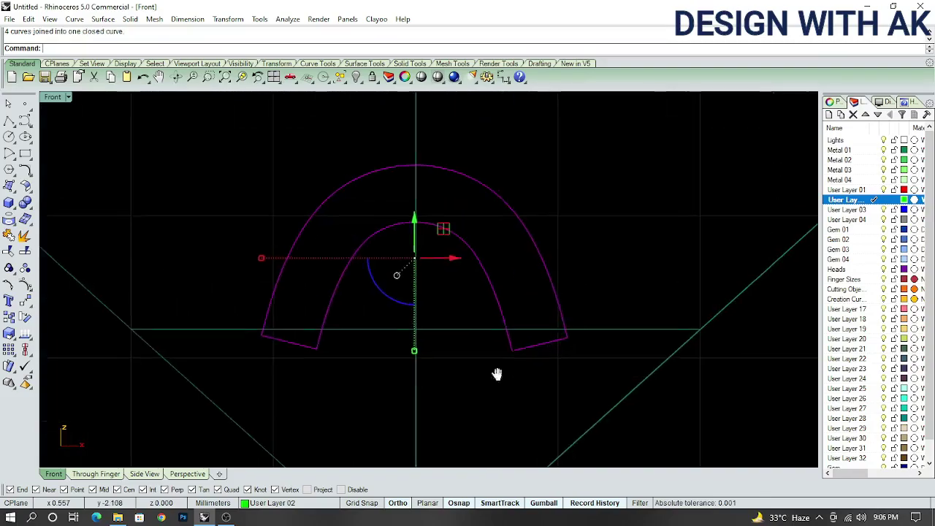
scroll(496, 375, down, 2)
scroll(538, 388, up, 1)
click(512, 388)
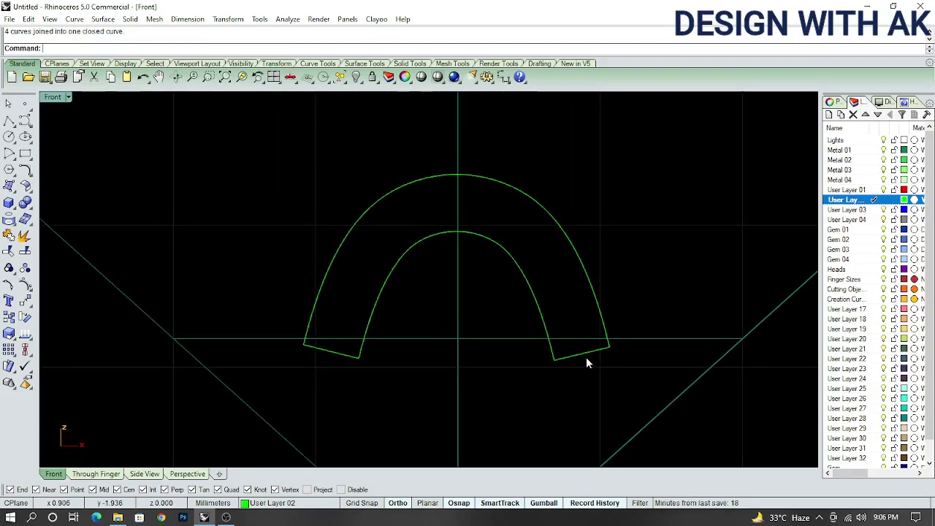
click(586, 356)
scroll(585, 356, down, 3)
scroll(618, 362, up, 1)
scroll(584, 351, up, 2)
scroll(617, 362, up, 1)
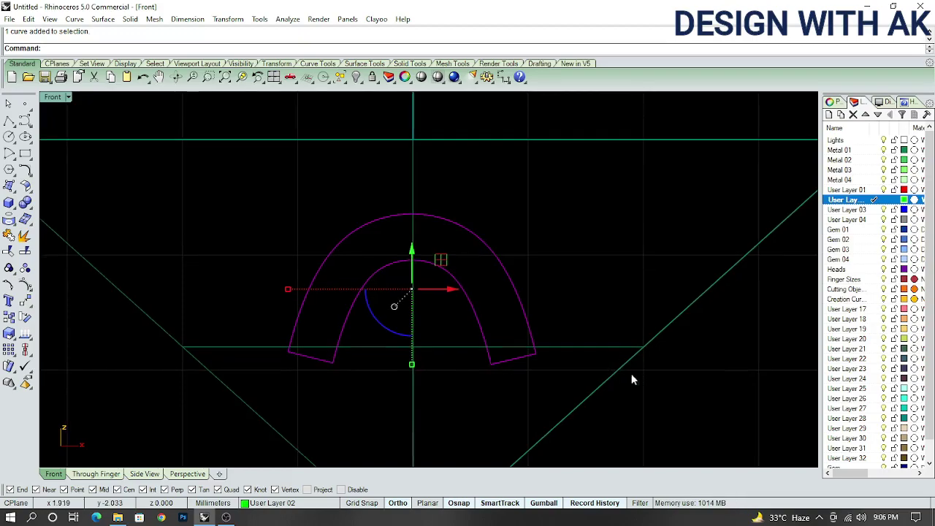
scroll(584, 369, down, 1)
scroll(613, 372, up, 1)
Split the cone surface using the closed arch outline as the cutter
click(603, 355)
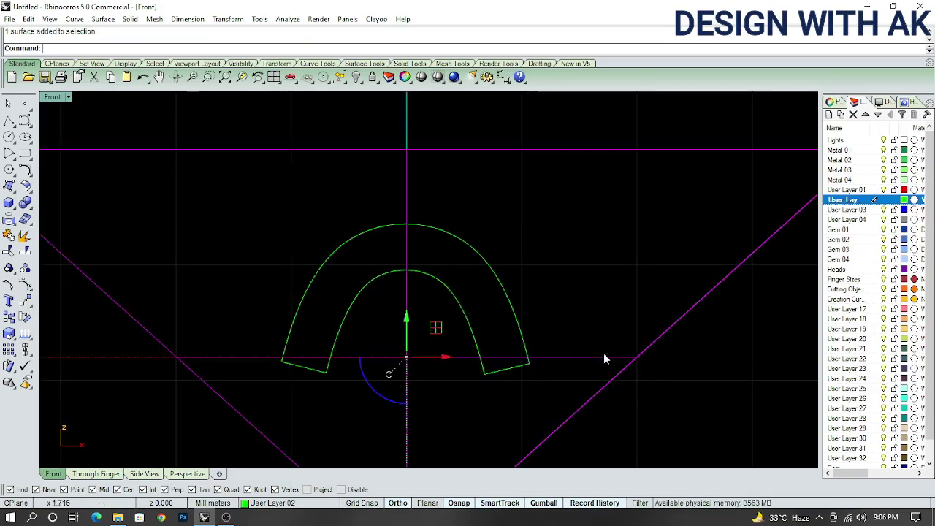
text(Split)
key(Return)
click(561, 311)
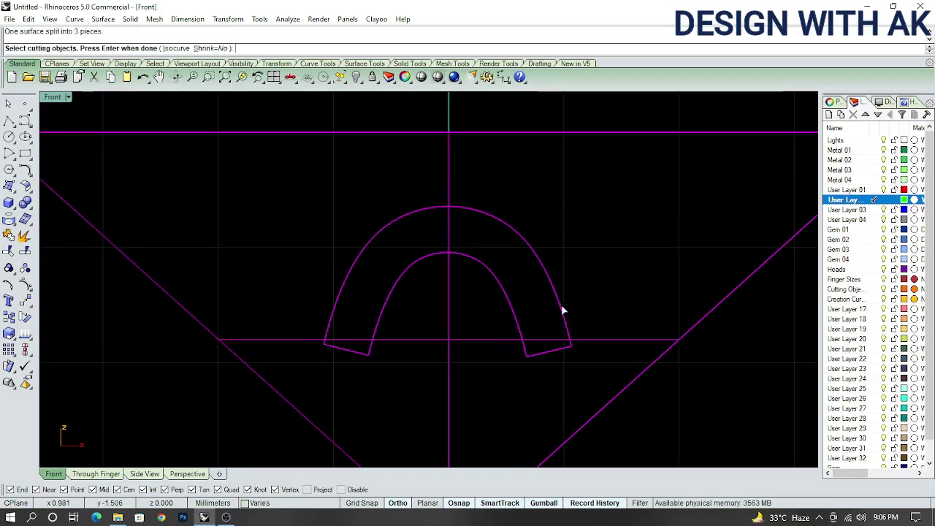
key(Return)
Delete the unwanted cone pieces, keeping the arch-shaped strips
scroll(643, 350, down, 3)
key(Delete)
scroll(555, 322, up, 3)
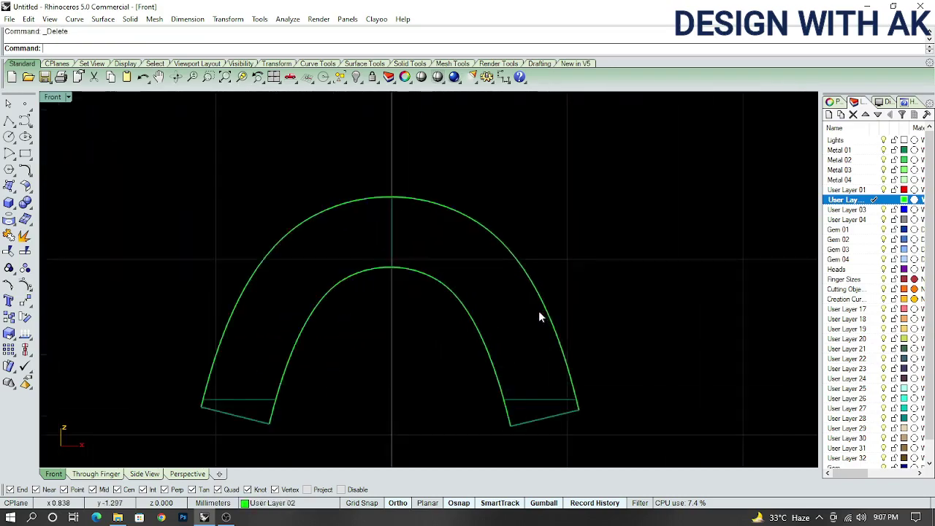
mouse_move(538, 313)
ctrl+shift+right_down()
mouse_move(501, 341)
mouse_move(563, 364)
mouse_move(724, 273)
mouse_move(761, 320)
mouse_move(679, 323)
mouse_move(701, 293)
mouse_move(620, 328)
mouse_move(663, 338)
ctrl+shift+right_up()
click(760, 320)
key(Delete)
key(ctrl+F2)
Set the Front viewport to Shaded display, glance at Top, and return to Front
click(66, 101)
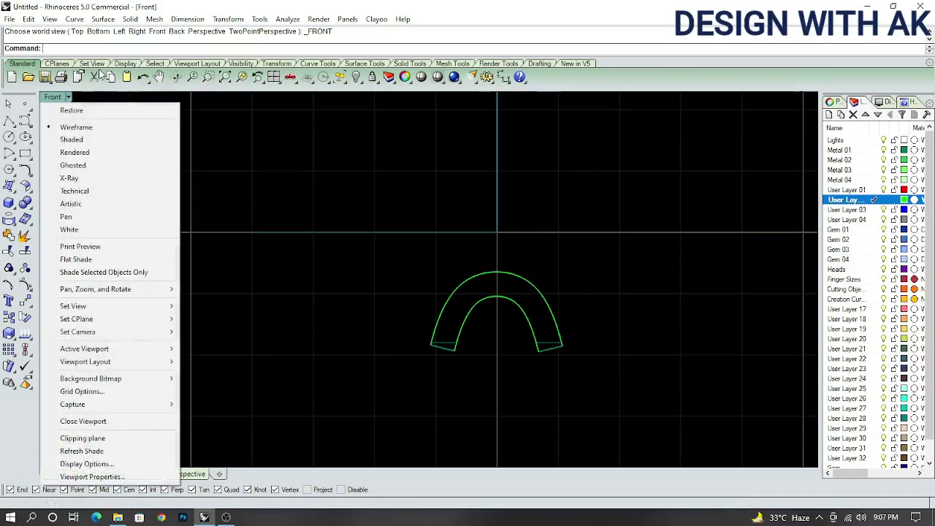
click(73, 140)
scroll(521, 273, up, 4)
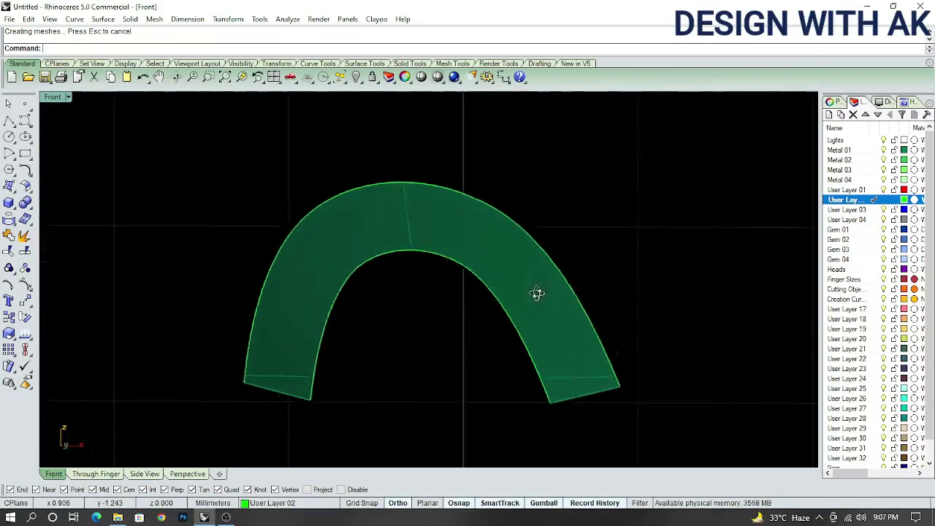
ctrl+shift+right_drag(538, 292, 444, 327)
key(ctrl+F2)
scroll(543, 303, down, 4)
key(ctrl+F1)
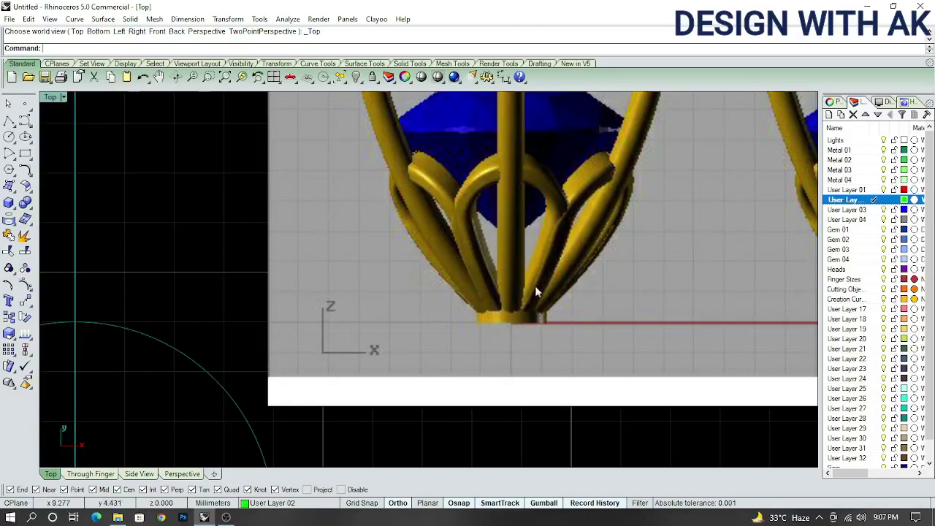
key(ctrl+F2)
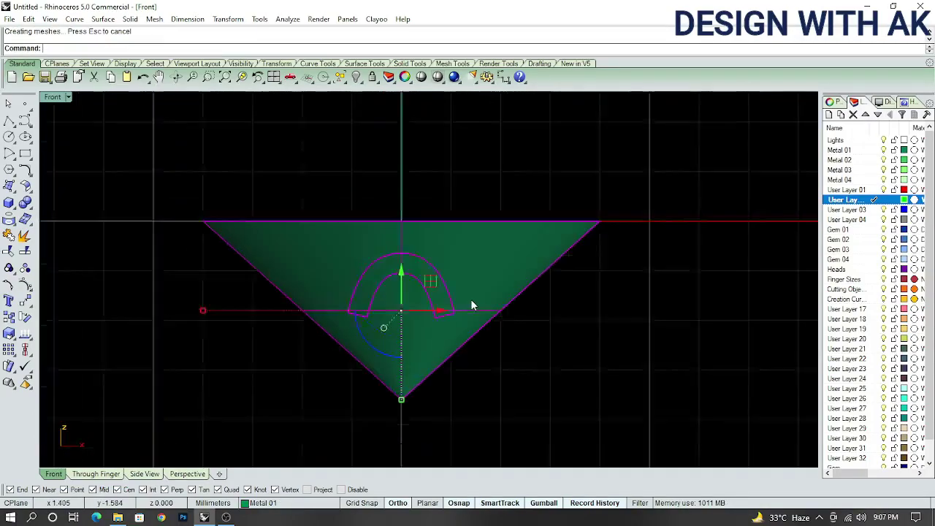
Copy the arch band surface and paste it back in place
scroll(465, 292, up, 3)
click(460, 294)
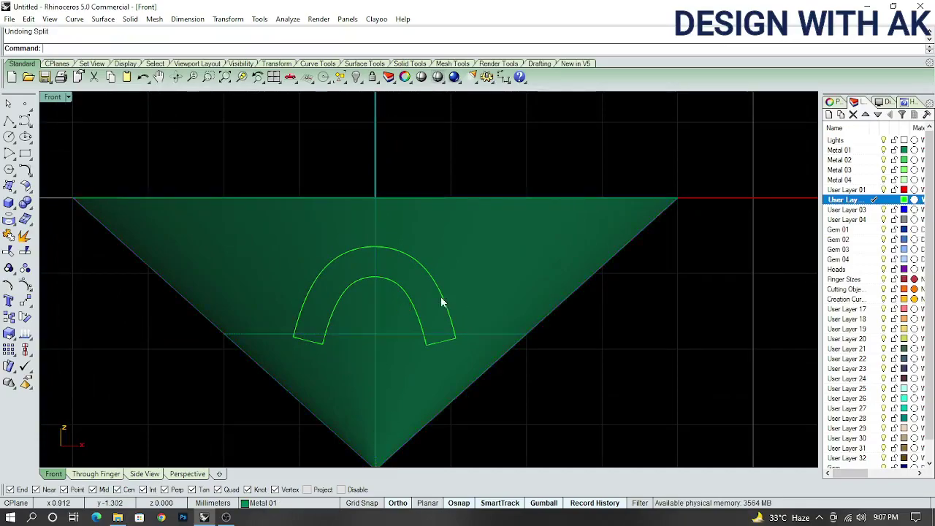
scroll(436, 296, up, 3)
scroll(434, 295, down, 3)
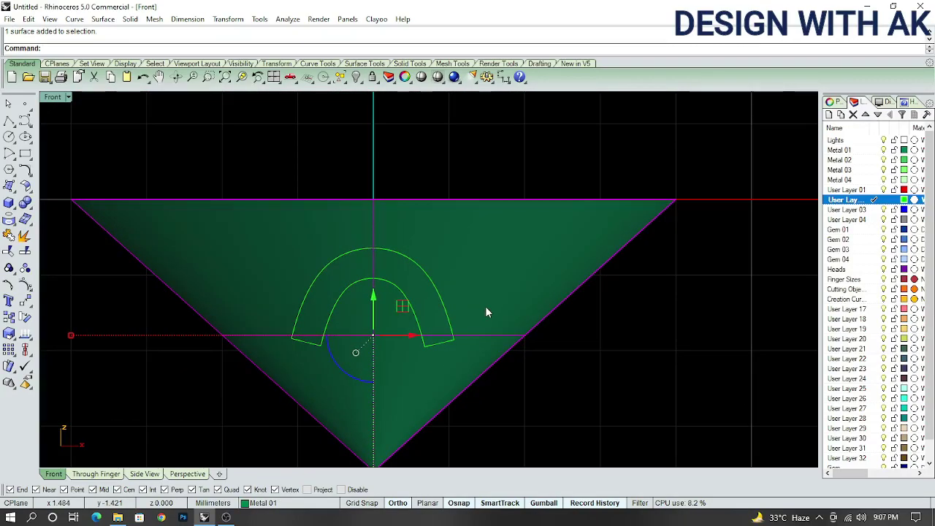
key(ctrl+c)
key(ctrl+v)
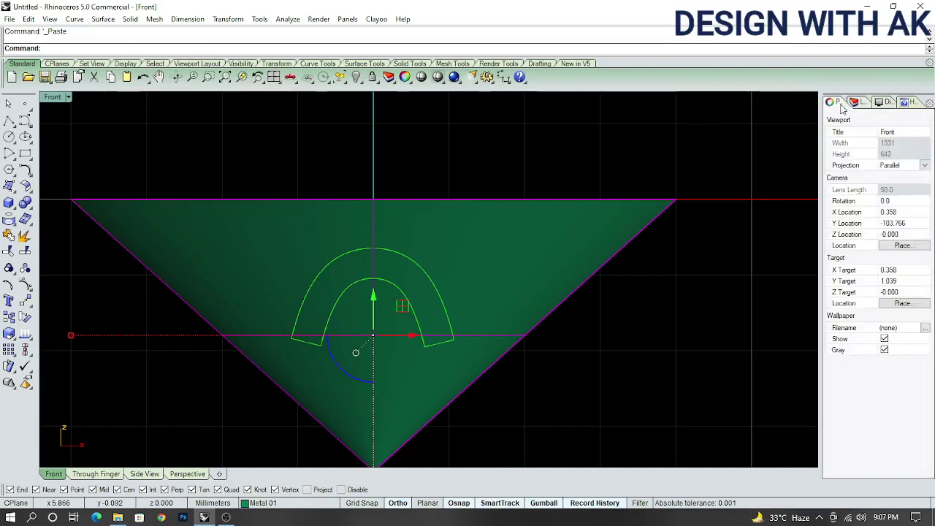
Move the pasted surface onto the Metal 04 layer in Properties
click(834, 102)
click(897, 172)
click(889, 223)
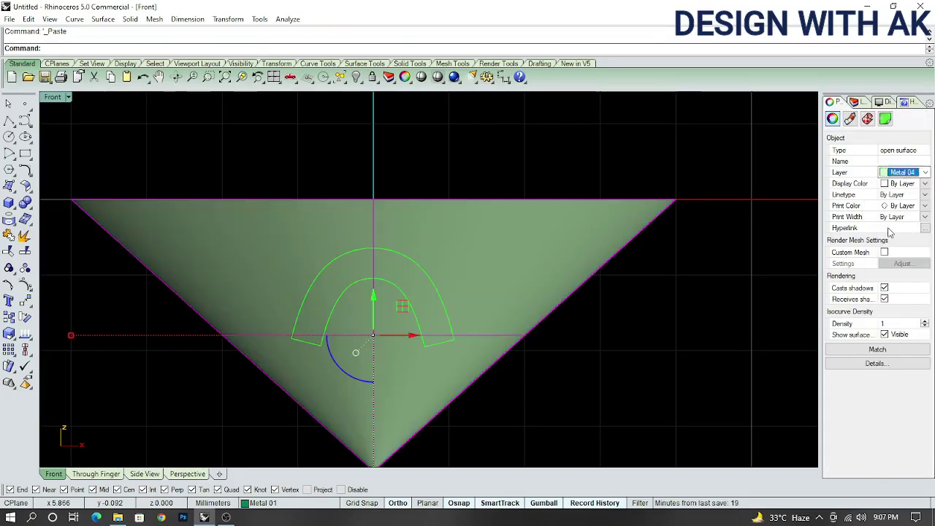
click(856, 102)
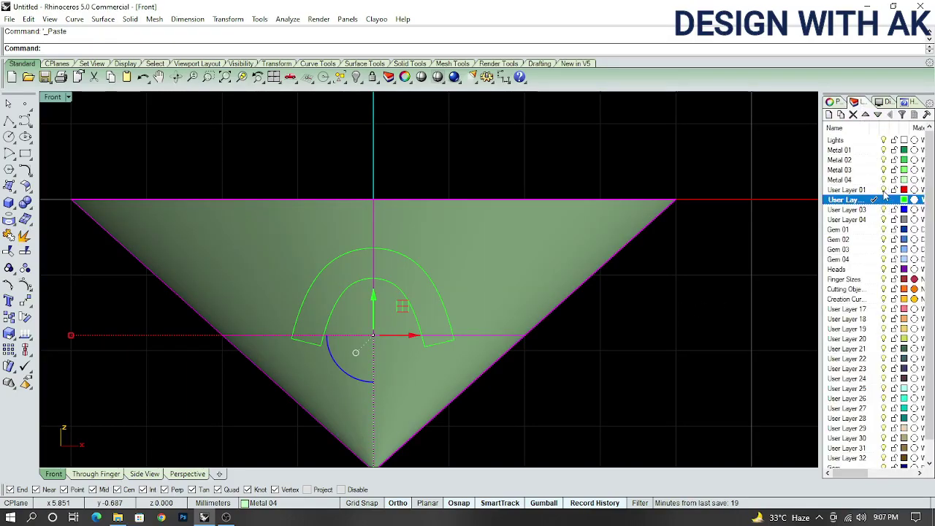
click(882, 180)
scroll(677, 311, down, 2)
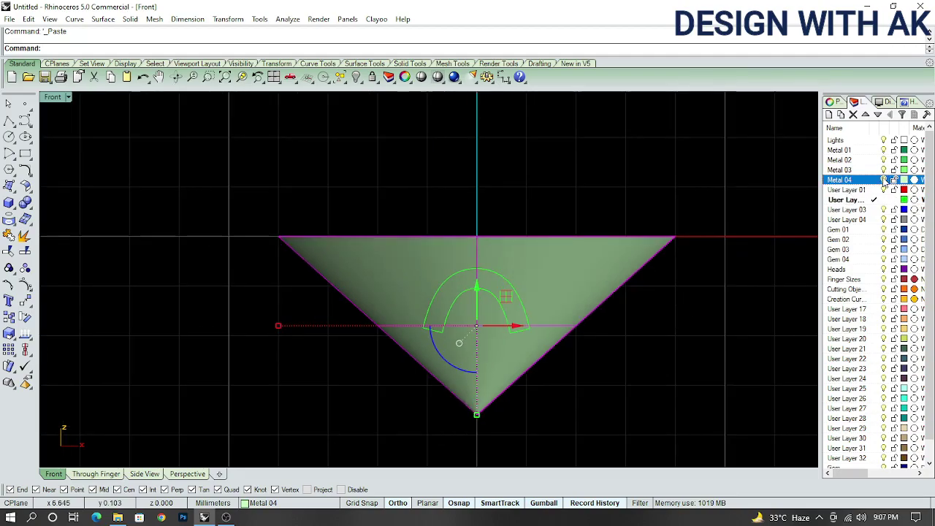
click(749, 263)
scroll(658, 304, up, 3)
Split the triangular surface with the arch outlines and delete the leftover triangle piece
click(534, 305)
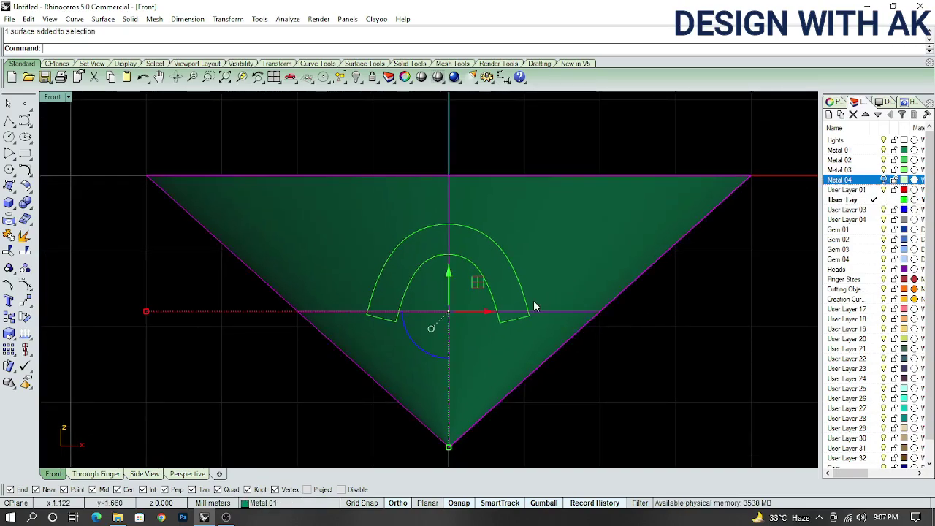
right_drag(534, 306, 557, 311)
right_click(556, 304)
click(547, 299)
key(Return)
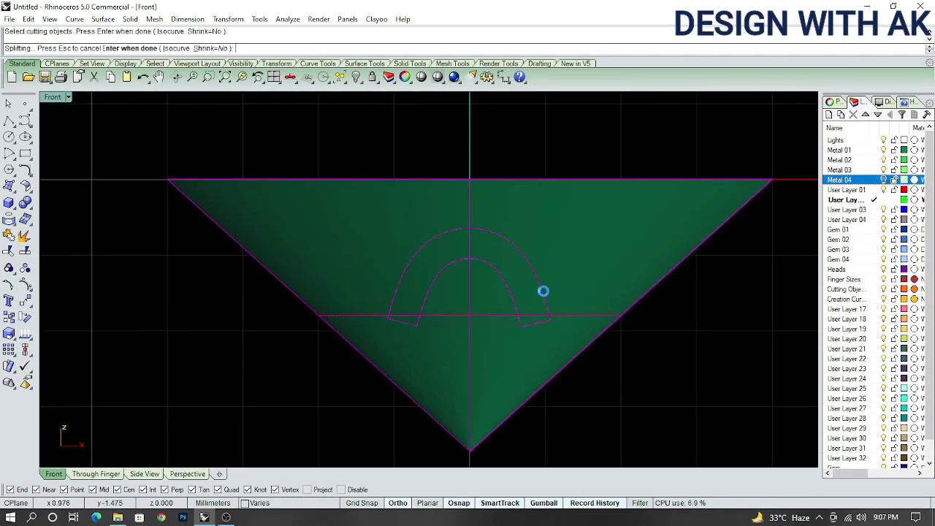
key(Delete)
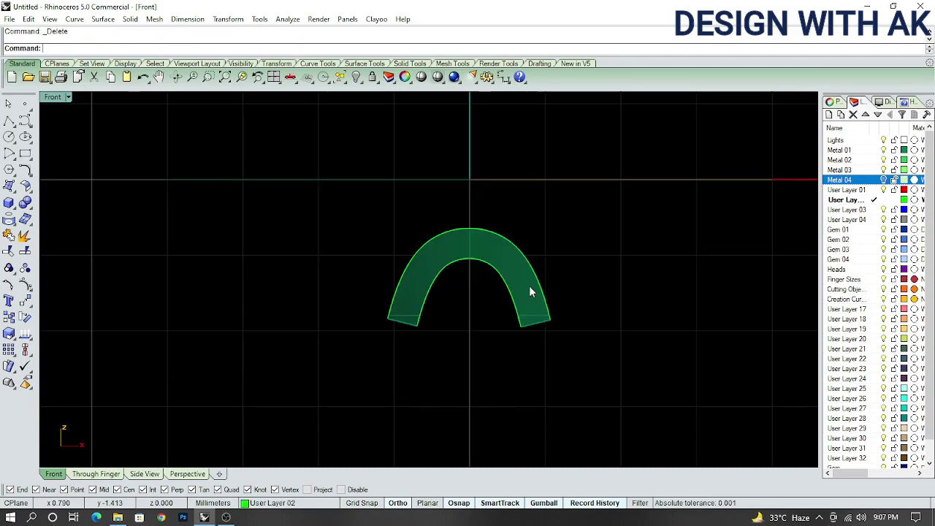
click(526, 283)
Select the thin arch surface sliver in the Right view
scroll(540, 292, up, 3)
key(ctrl+F3)
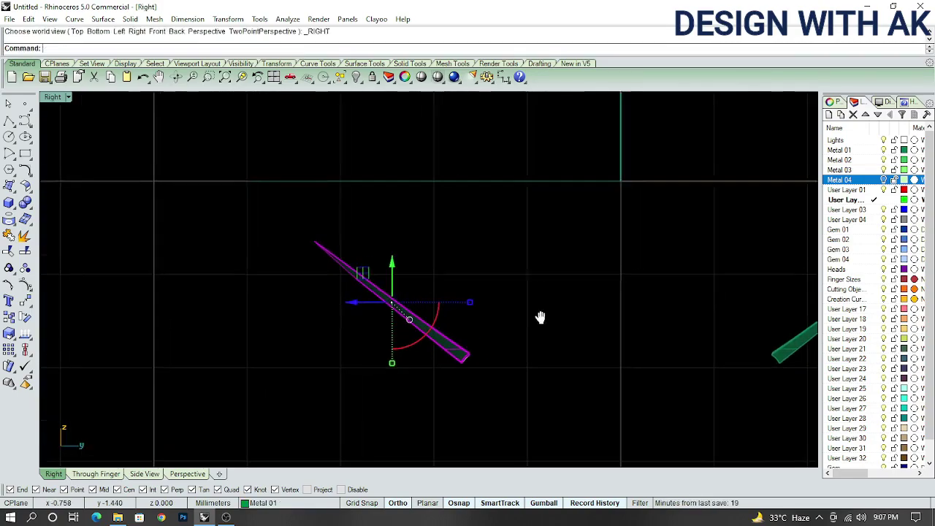
click(676, 323)
right_drag(699, 325, 622, 325)
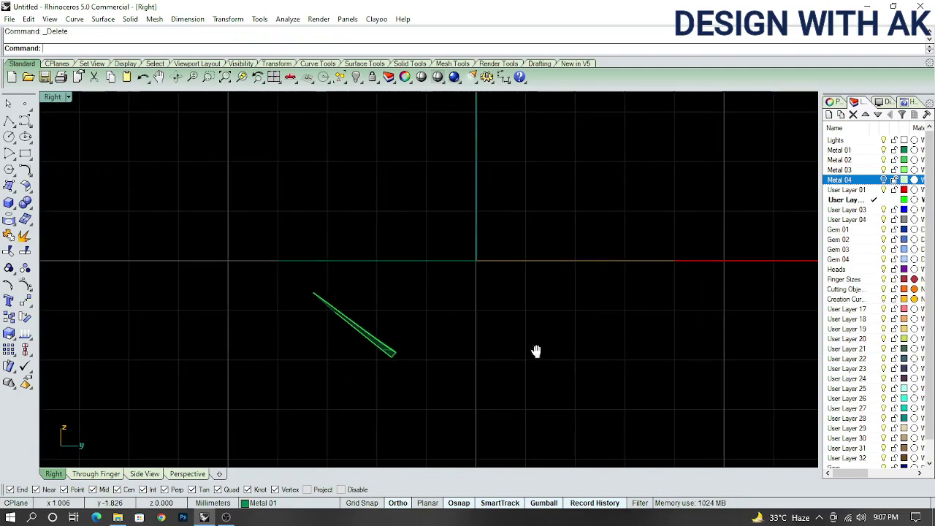
scroll(417, 322, up, 3)
click(445, 333)
key(ctrl+F2)
scroll(496, 330, up, 3)
text(R)
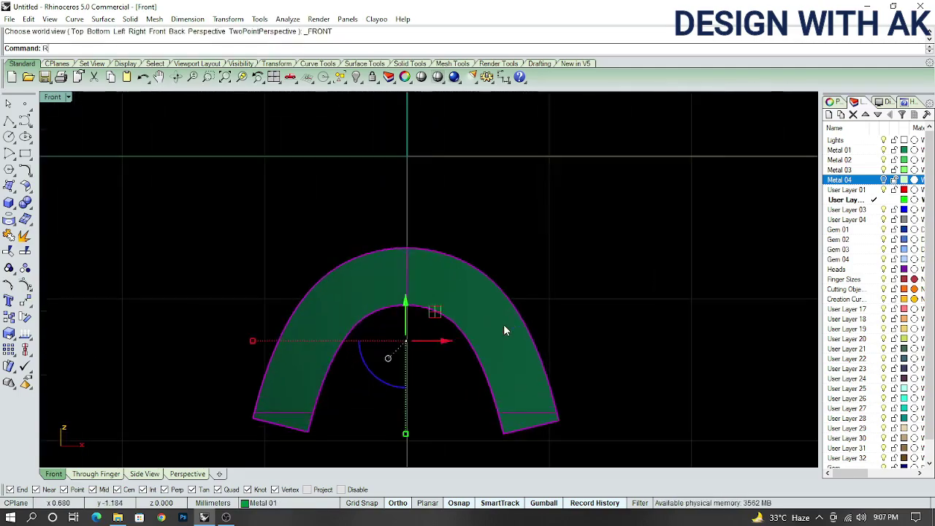
key(ctrl+F3)
Offset the arch surface 0.8 to both sides as a solid with OffsetSrf
text(os)
key(Return)
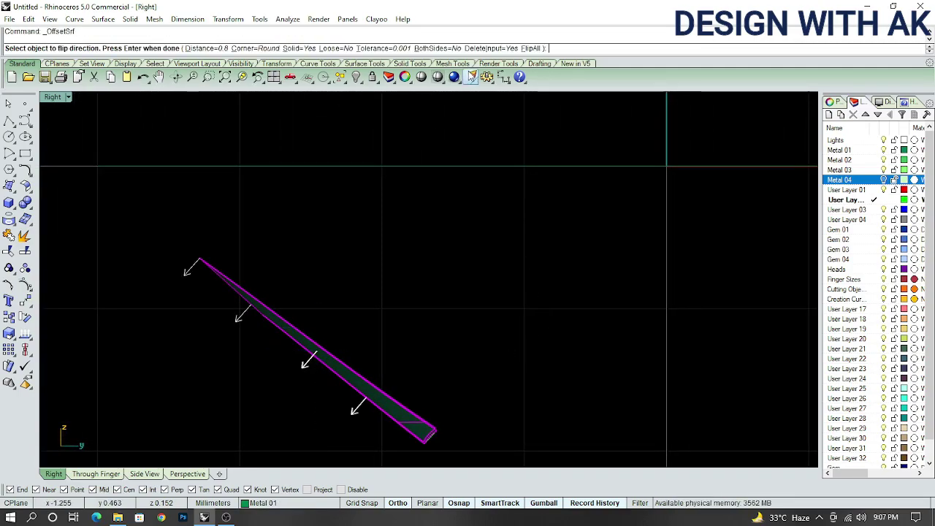
click(426, 49)
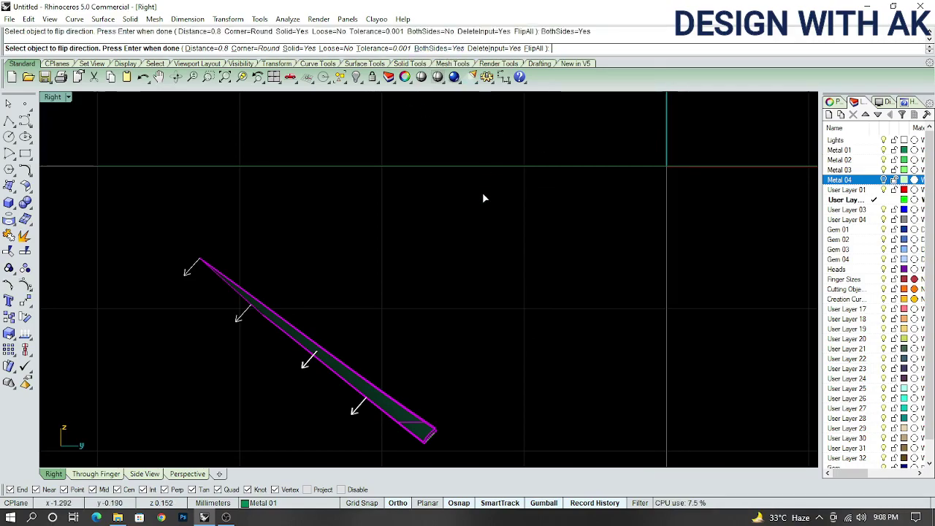
text(30)
key(Return)
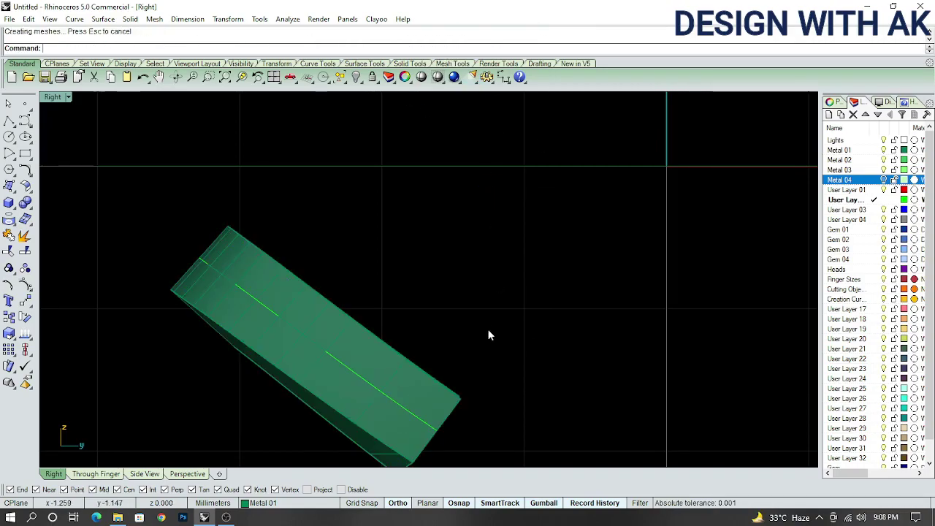
mouse_move(489, 334)
right_down()
mouse_move(518, 300)
mouse_move(646, 227)
mouse_move(745, 326)
right_up()
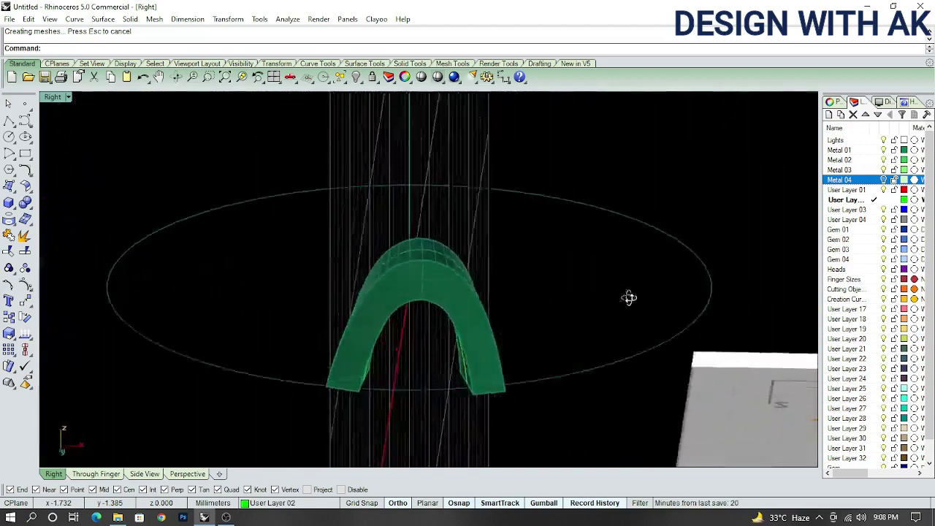
Undo the too-thick offset and redo it at 0.3 to both sides
key(ctrl+z)
key(ctrl+F3)
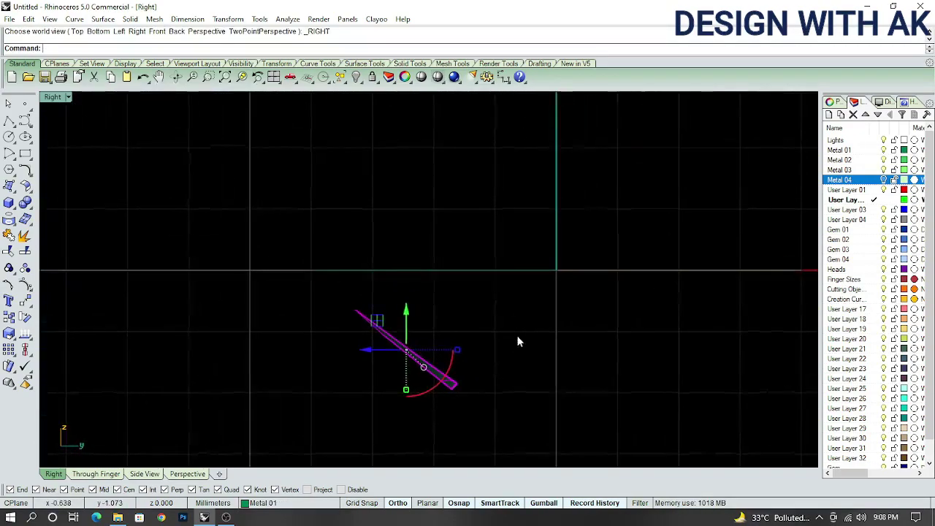
text(OS)
key(Return)
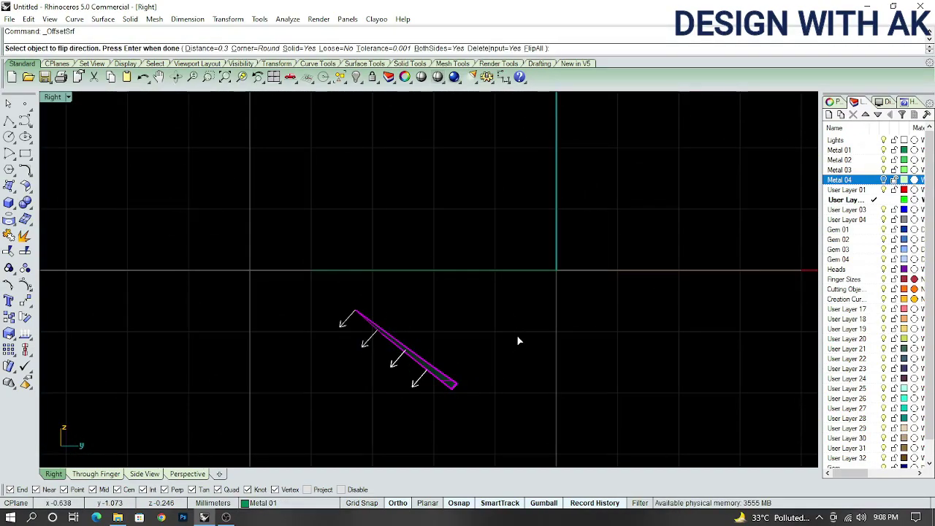
key(Return)
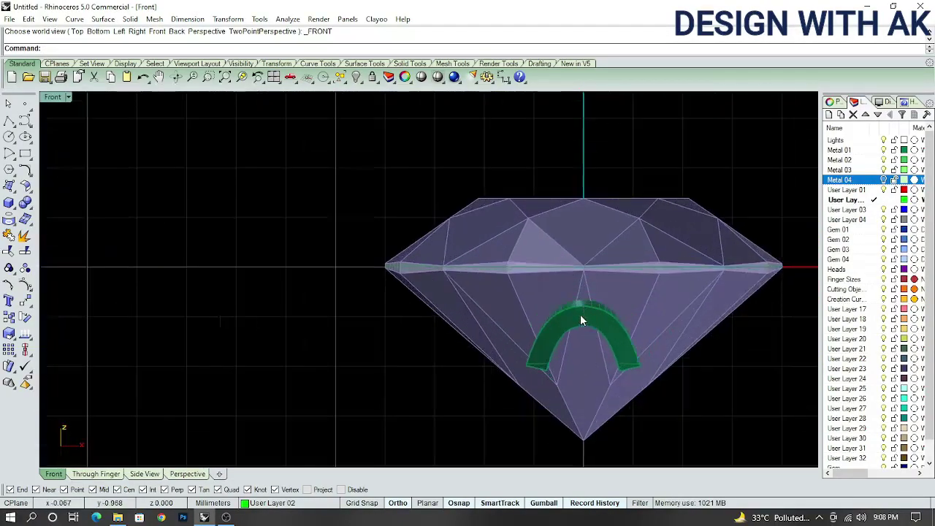
Polar-array the thickened arch band into 6 copies through 360° around the origin
click(580, 319)
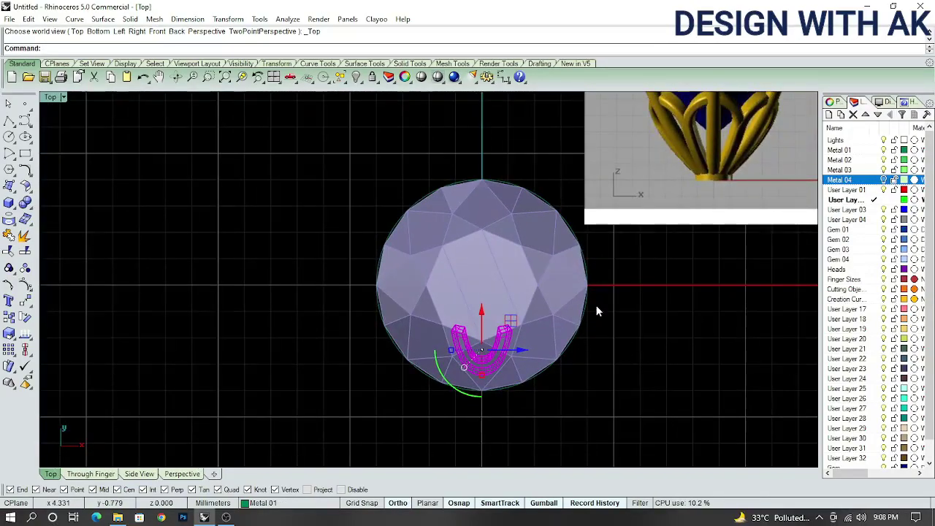
text(AA)
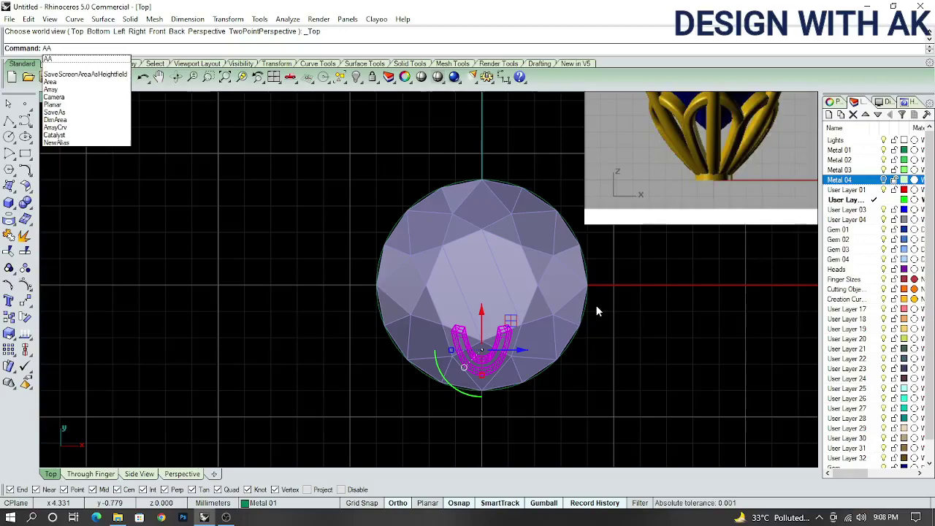
key(Return)
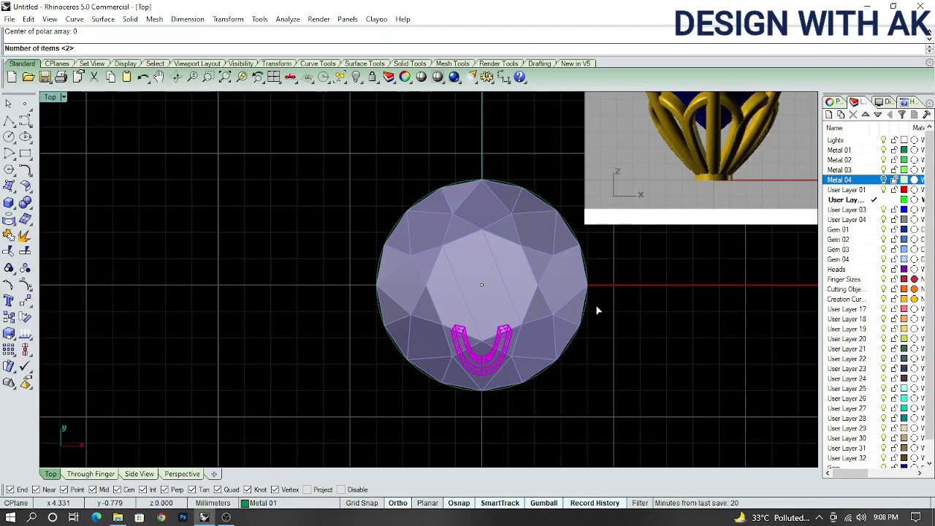
text(6)
key(Return)
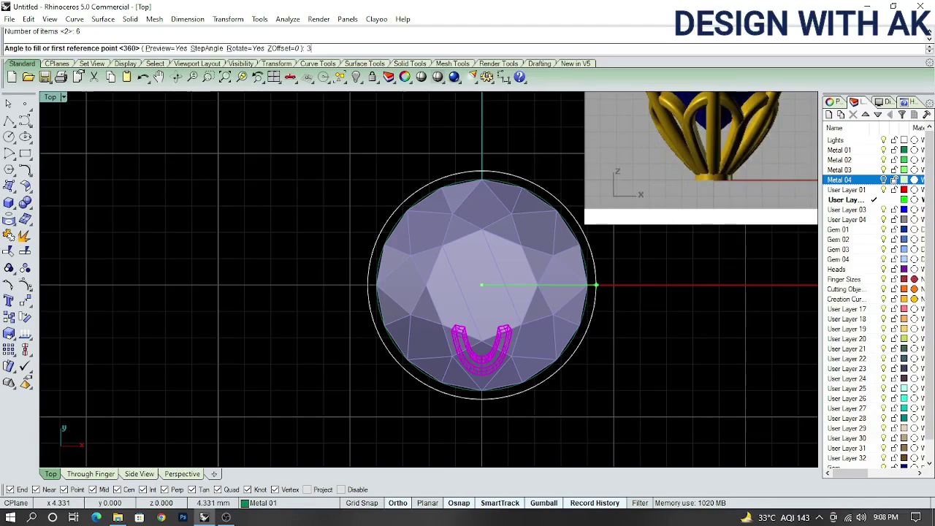
text(60)
key(Return)
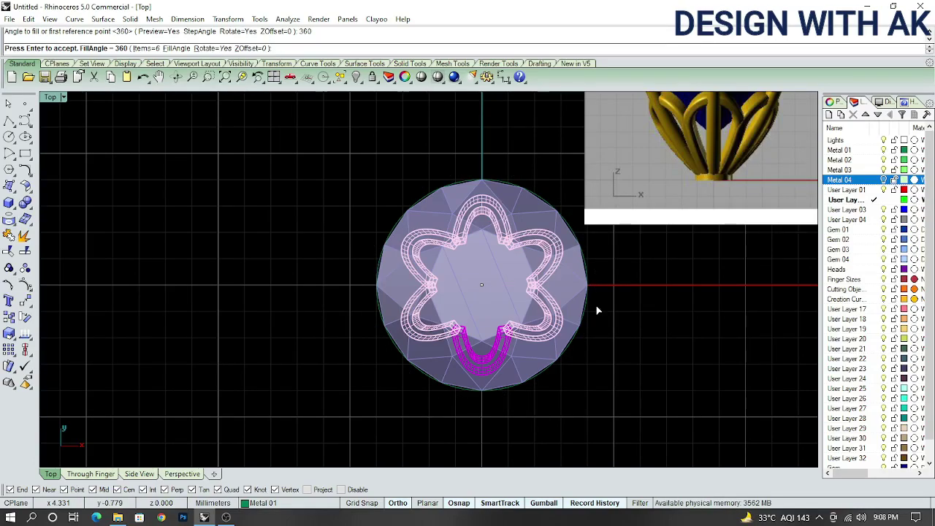
key(Return)
mouse_move(604, 354)
ctrl+shift+right_down()
mouse_move(550, 201)
mouse_move(484, 293)
ctrl+shift+right_up()
scroll(574, 289, up, 5)
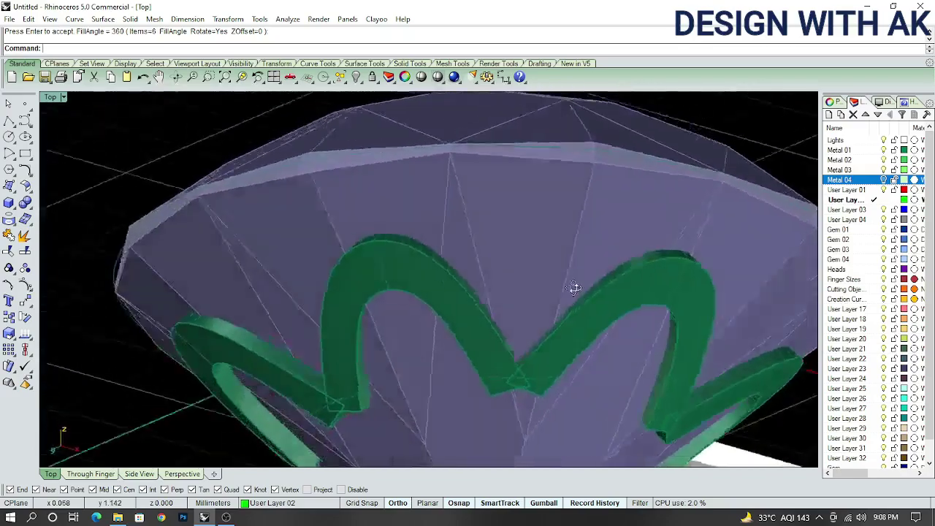
scroll(575, 288, down, 3)
Select the centre arch band and add all similar objects to the selection
key(ctrl+F1)
key(ctrl+F2)
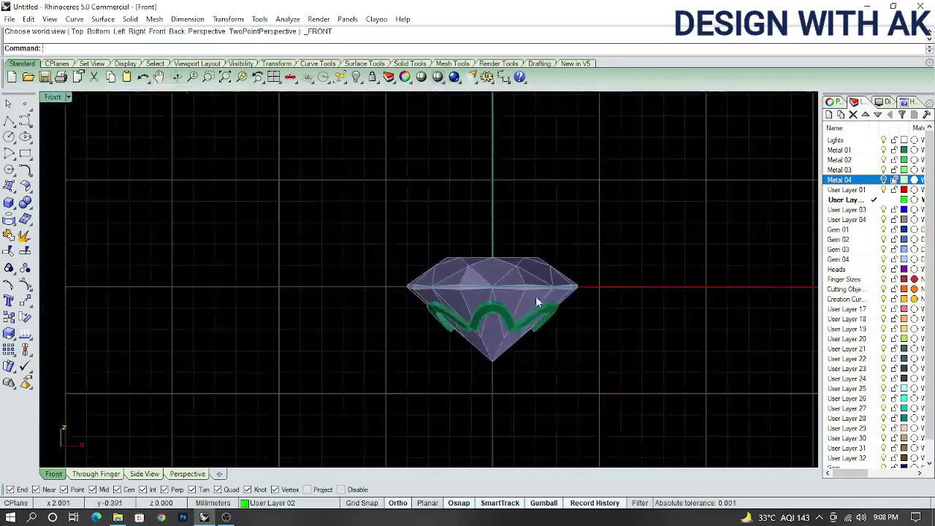
scroll(536, 301, up, 5)
click(884, 180)
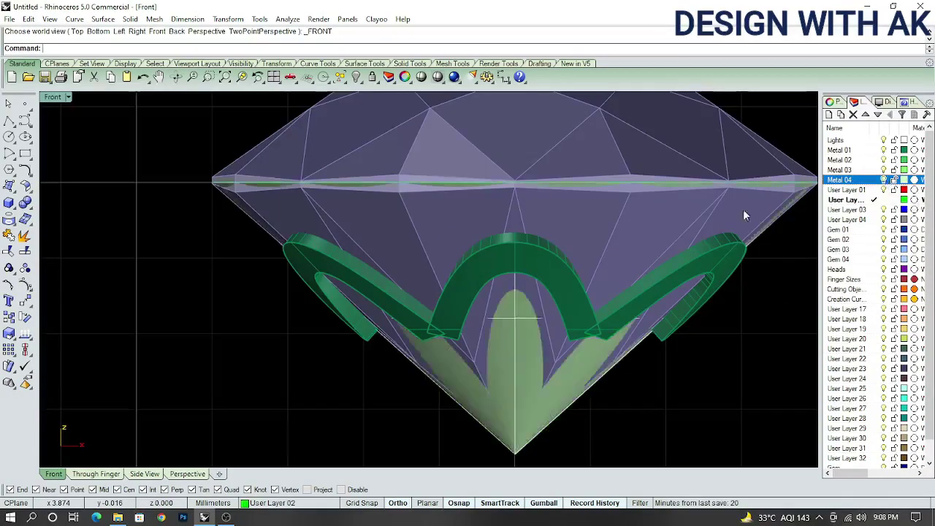
scroll(658, 219, down, 4)
scroll(511, 241, up, 6)
click(486, 253)
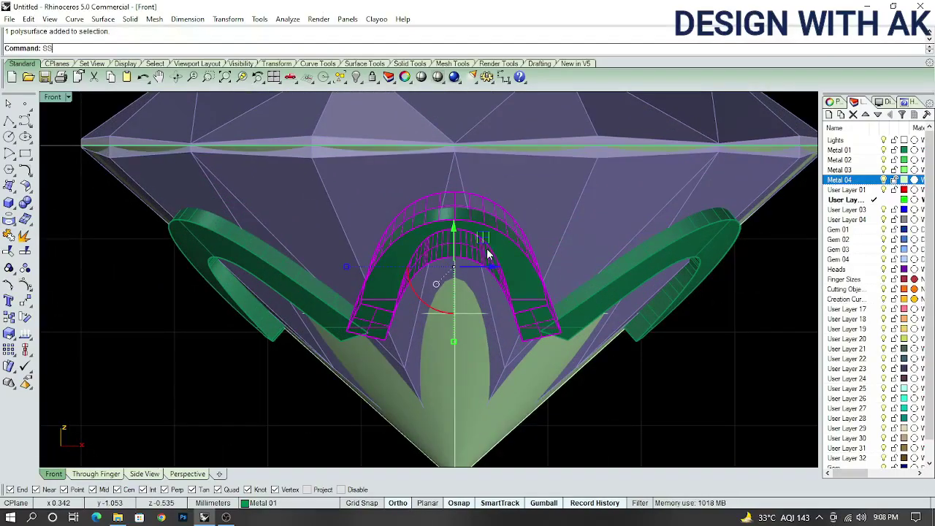
click(498, 252)
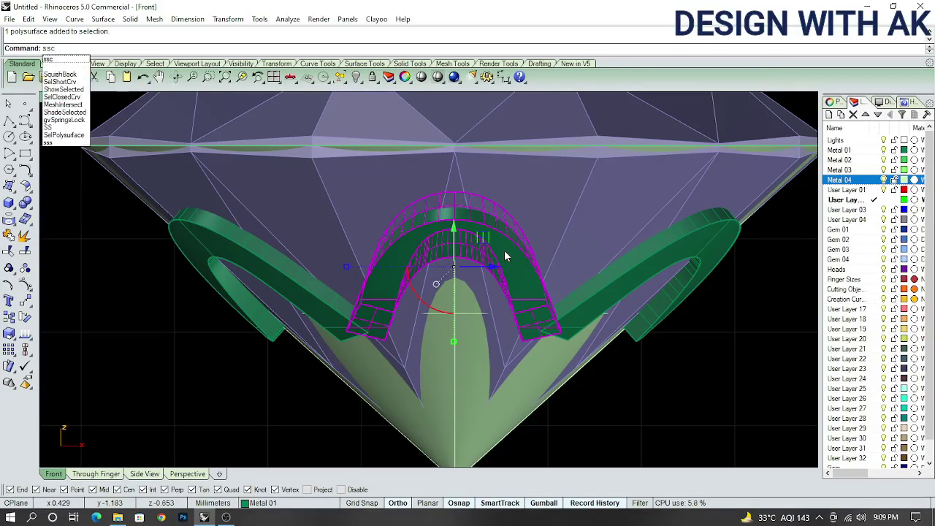
key(Return)
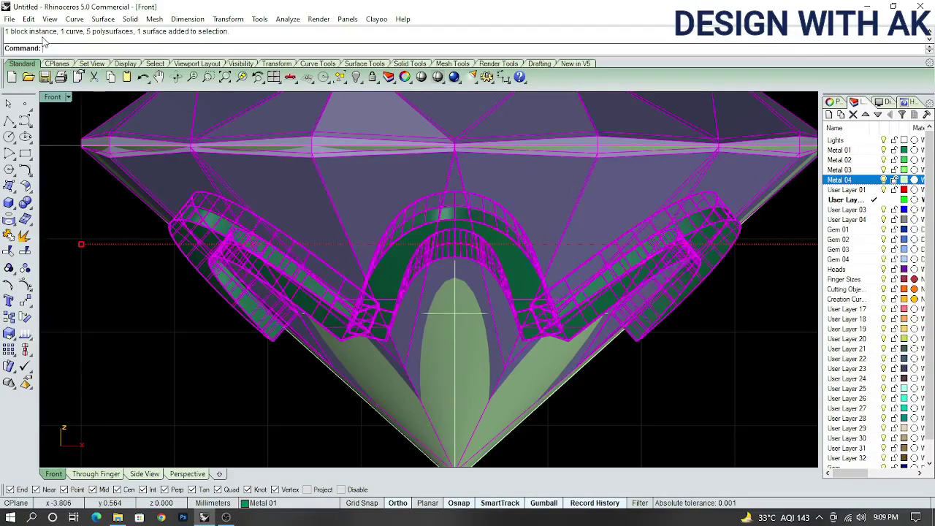
Remove the gem, a stray surface and a stray curve from the selection
scroll(492, 240, down, 3)
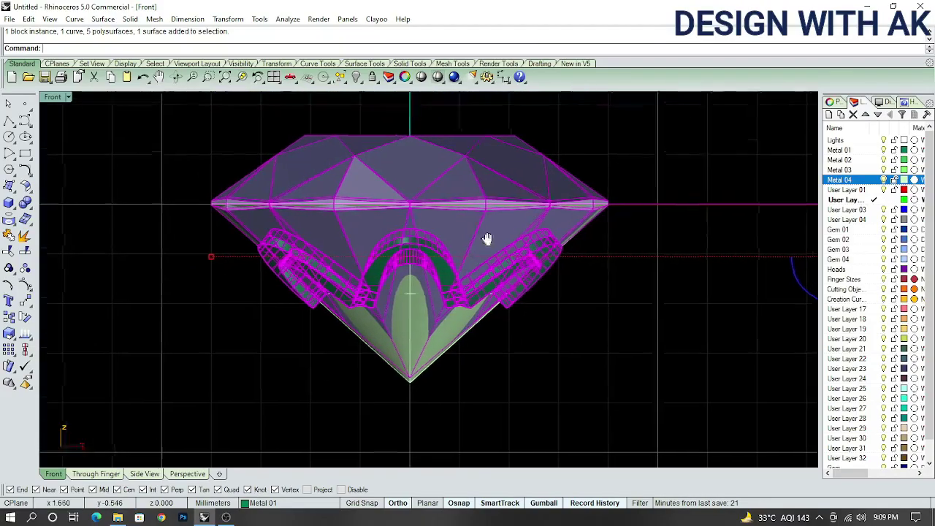
scroll(497, 235, up, 3)
scroll(504, 235, down, 3)
scroll(491, 255, up, 1)
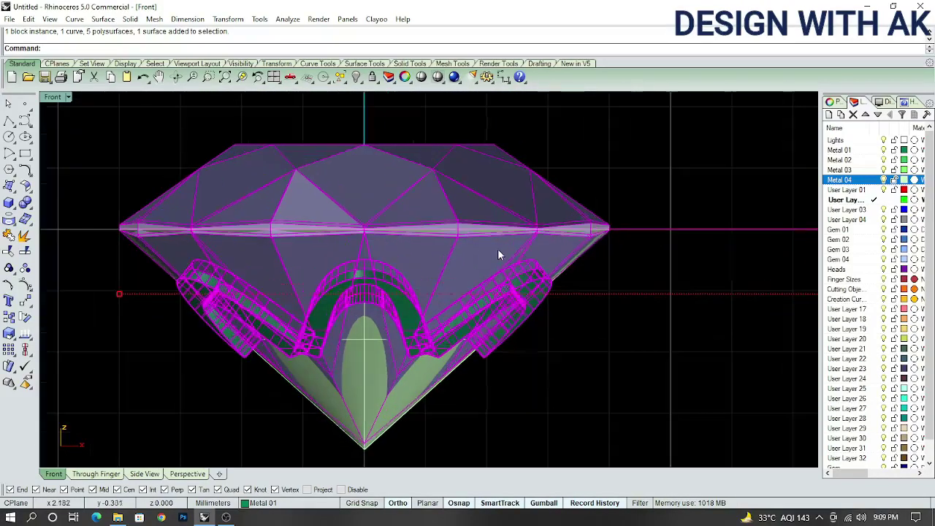
ctrl+drag(562, 152, 503, 170)
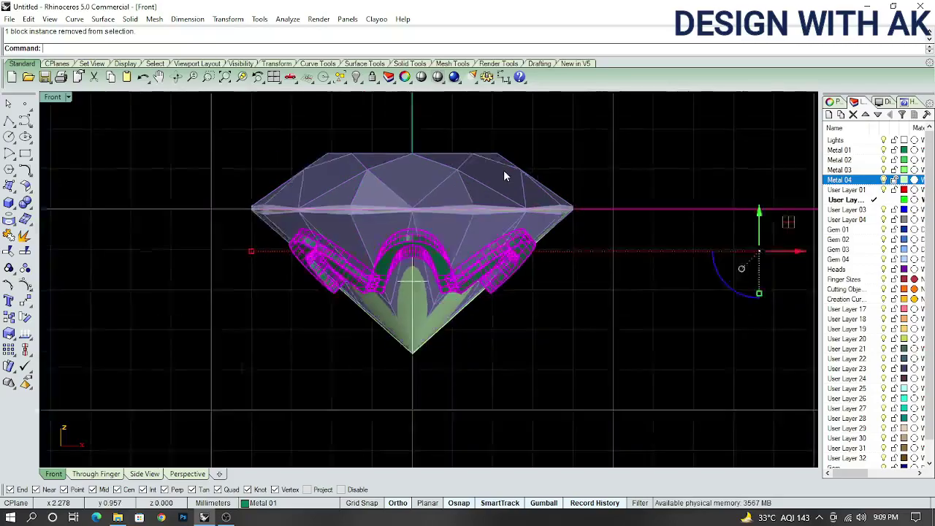
scroll(503, 173, down, 2)
scroll(497, 234, up, 1)
scroll(547, 267, down, 2)
ctrl+click(585, 213)
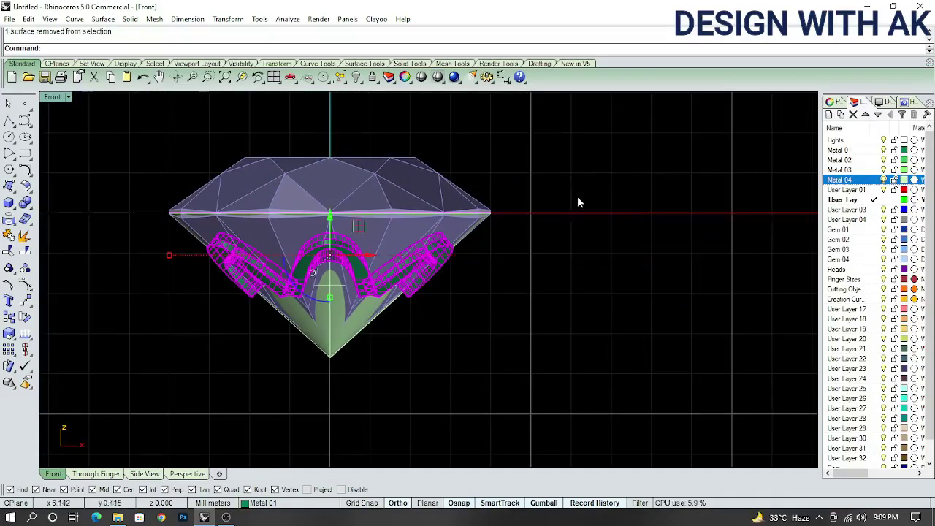
scroll(578, 233, down, 3)
scroll(588, 219, down, 2)
scroll(553, 210, up, 3)
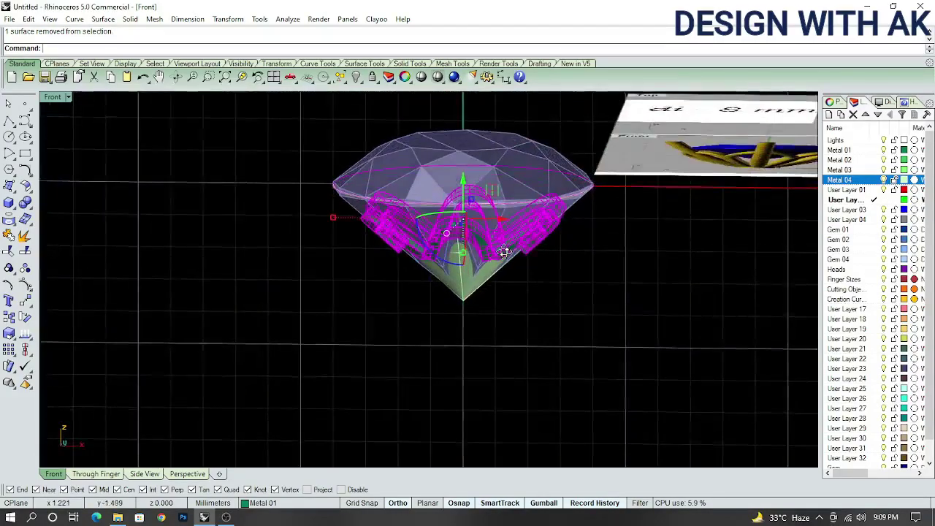
scroll(566, 203, up, 2)
scroll(599, 194, up, 2)
ctrl+click(598, 205)
scroll(599, 208, down, 3)
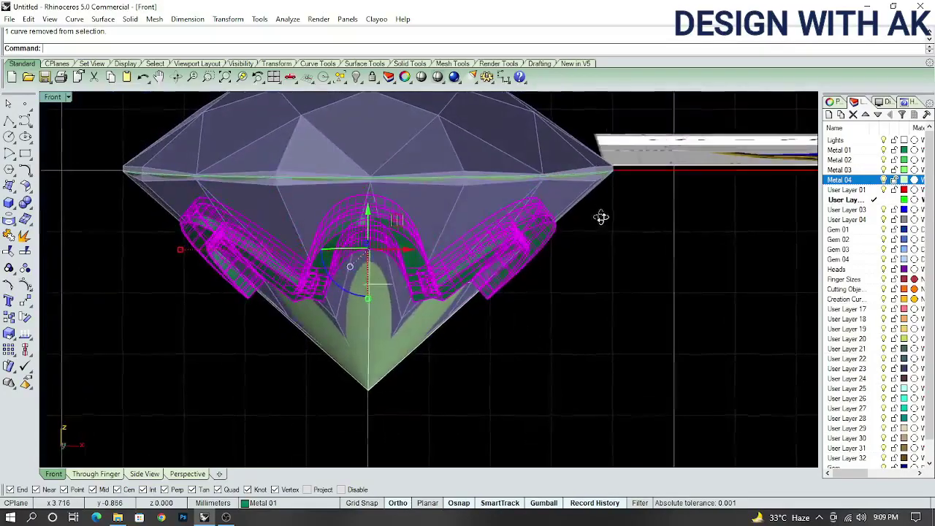
Group the selected arch bands and hide them
key(ctrl+g)
ctrl+shift+right_drag(558, 210, 475, 258)
key(Return)
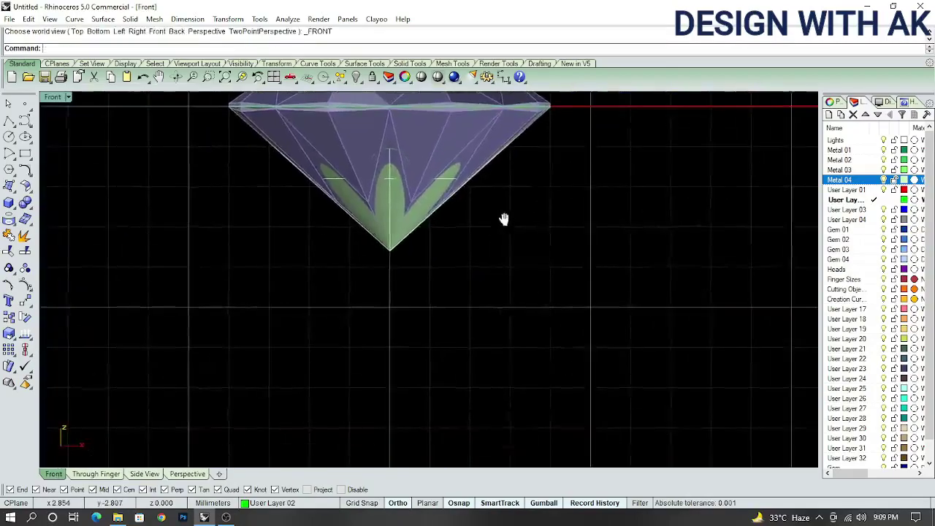
Select the gem from among the overlapping objects
click(415, 232)
click(435, 264)
scroll(480, 295, down, 5)
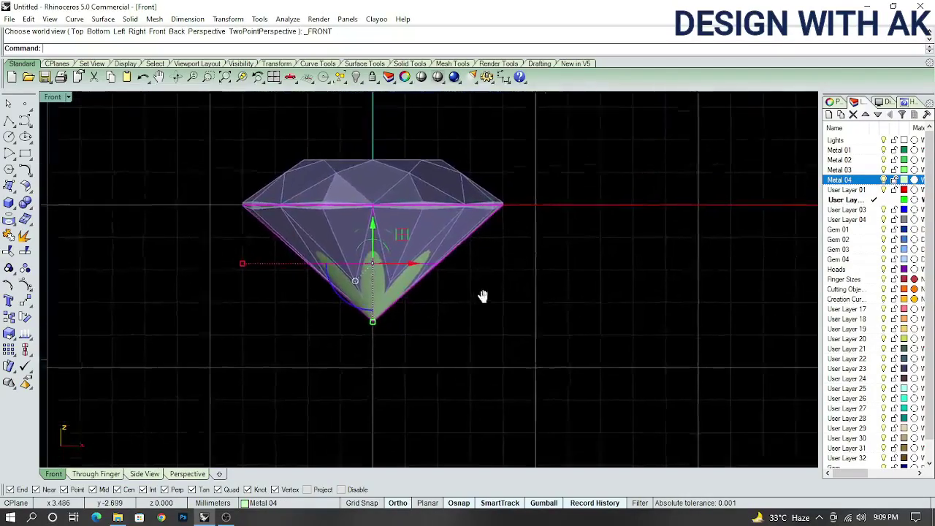
Draw a vertical BothSides line from origin 0 with Ortho on, ending below the gem tip
text(LINE)
key(Return)
text(0)
key(Return)
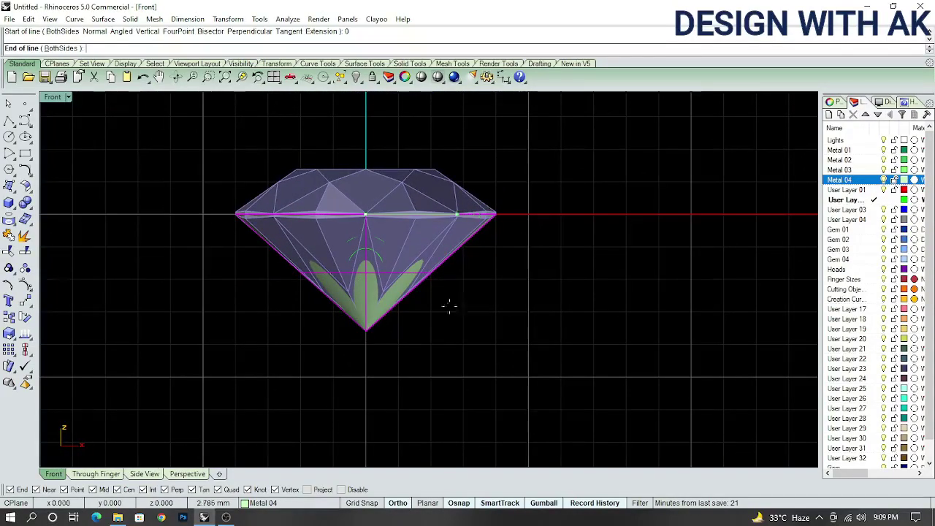
scroll(374, 361, down, 3)
text(b)
key(Return)
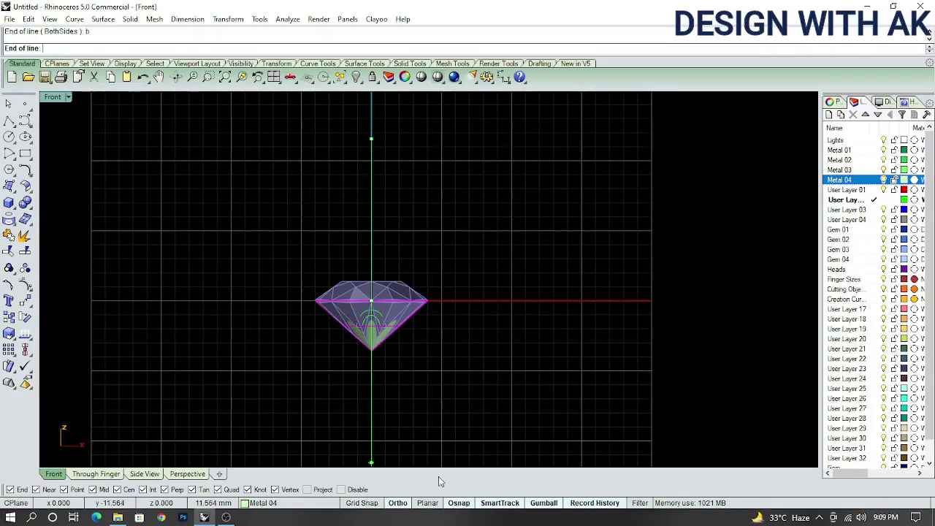
click(398, 502)
scroll(363, 428, up, 3)
scroll(378, 373, up, 2)
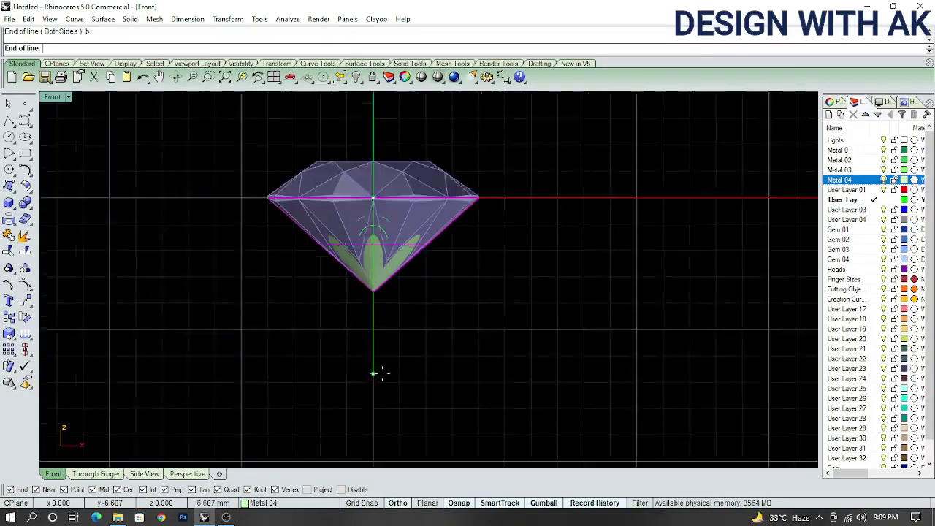
scroll(368, 384, up, 3)
scroll(367, 377, up, 3)
scroll(367, 378, down, 2)
scroll(367, 378, down, 3)
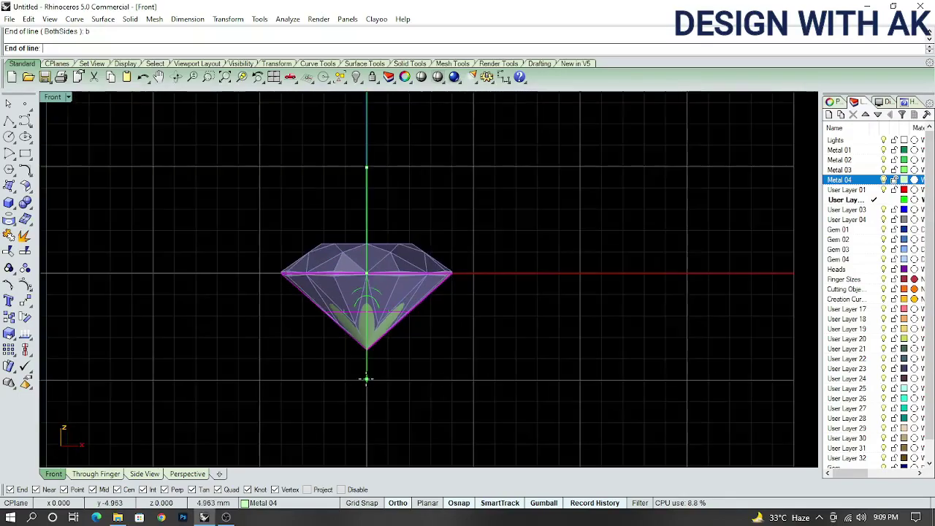
click(367, 384)
scroll(346, 376, up, 2)
Extrude the girdle curve one way only into a band above the girdle
scroll(415, 411, up, 1)
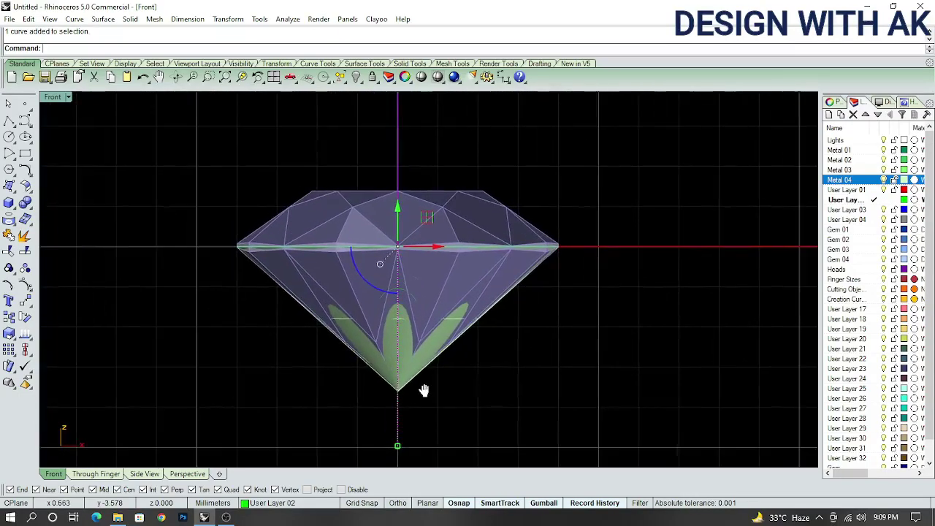
scroll(450, 241, up, 2)
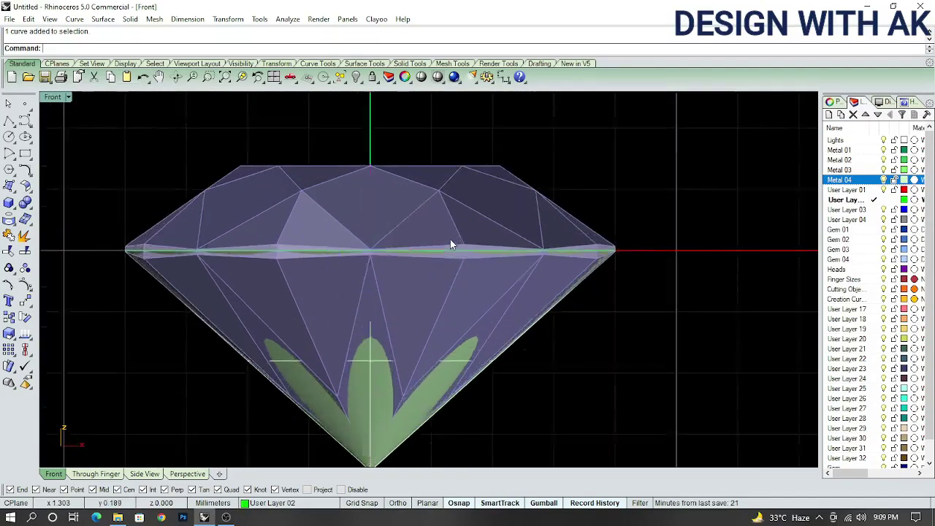
scroll(454, 270, up, 2)
scroll(462, 343, up, 2)
scroll(432, 308, down, 3)
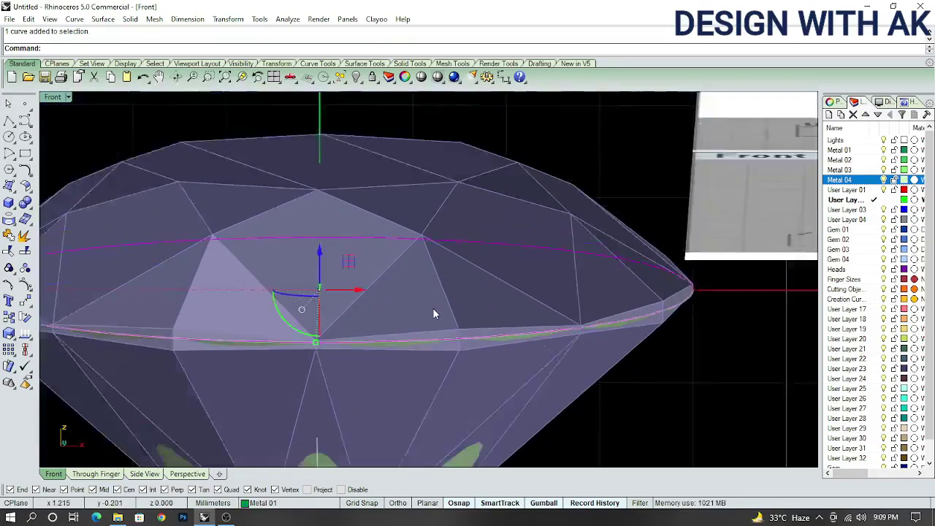
scroll(439, 307, down, 2)
text(e)
key(Return)
text(b)
key(Return)
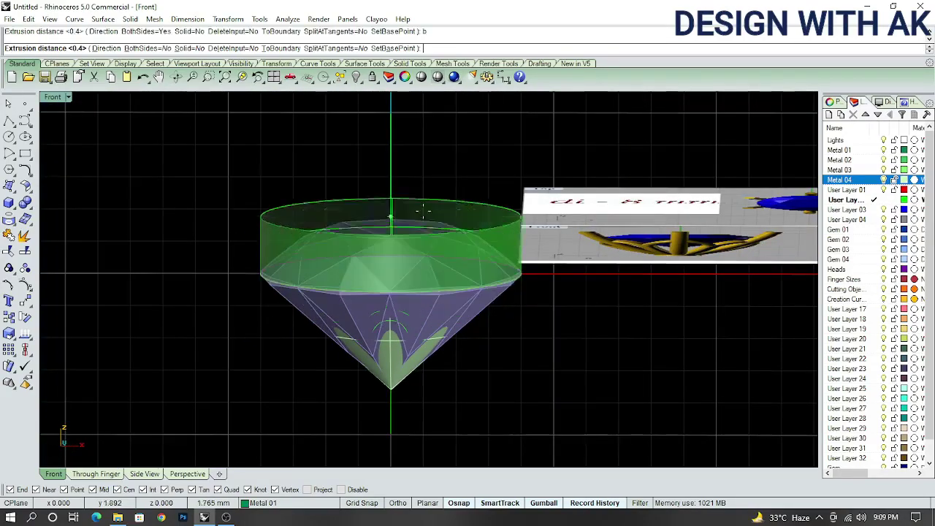
scroll(428, 219, up, 2)
scroll(427, 193, down, 2)
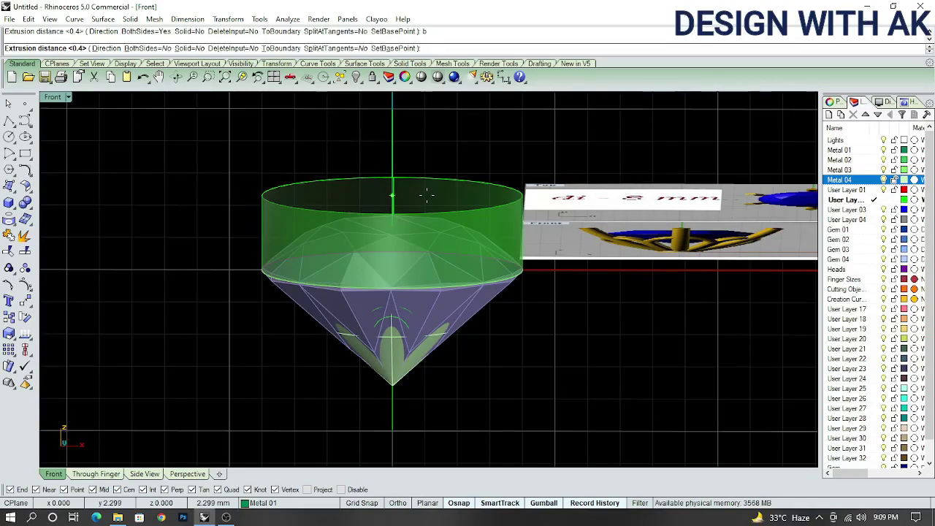
click(428, 193)
Delete the cone surface and the green extruded band, then view from the top
click(448, 295)
scroll(424, 352, up, 3)
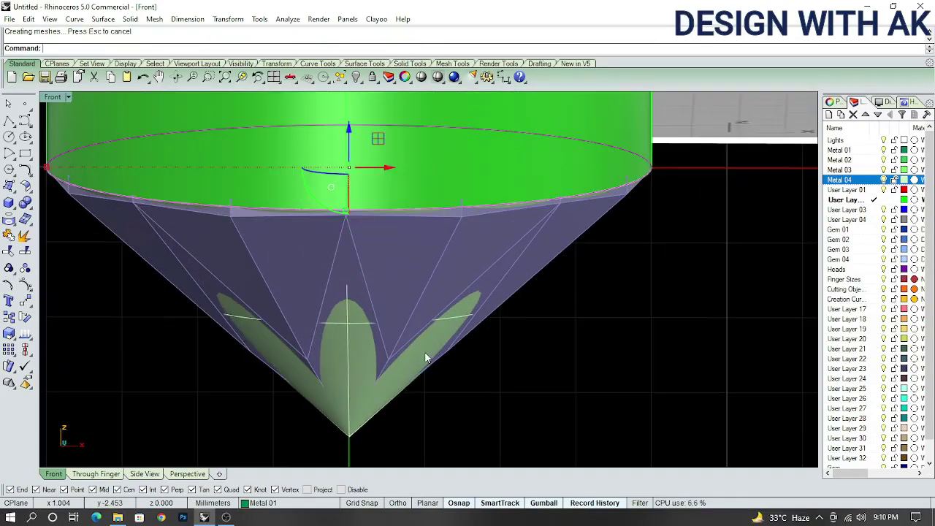
shift+click(510, 218)
scroll(475, 227, down, 2)
ctrl+shift+right_drag(434, 234, 459, 263)
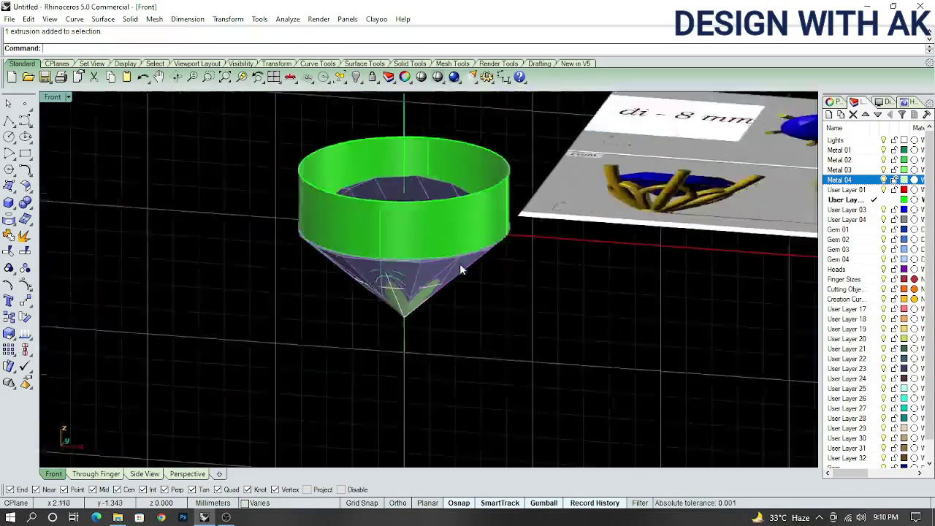
scroll(463, 228, down, 1)
key(Delete)
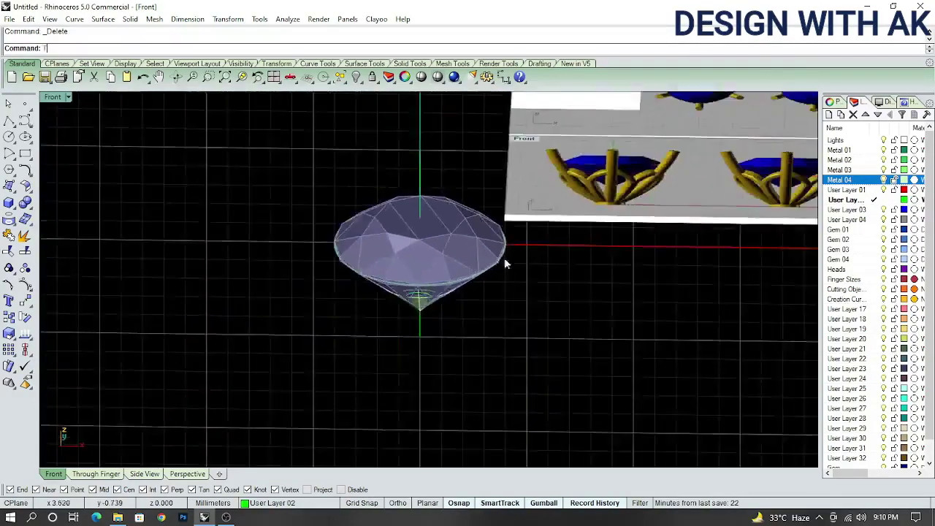
text(op)
key(Return)
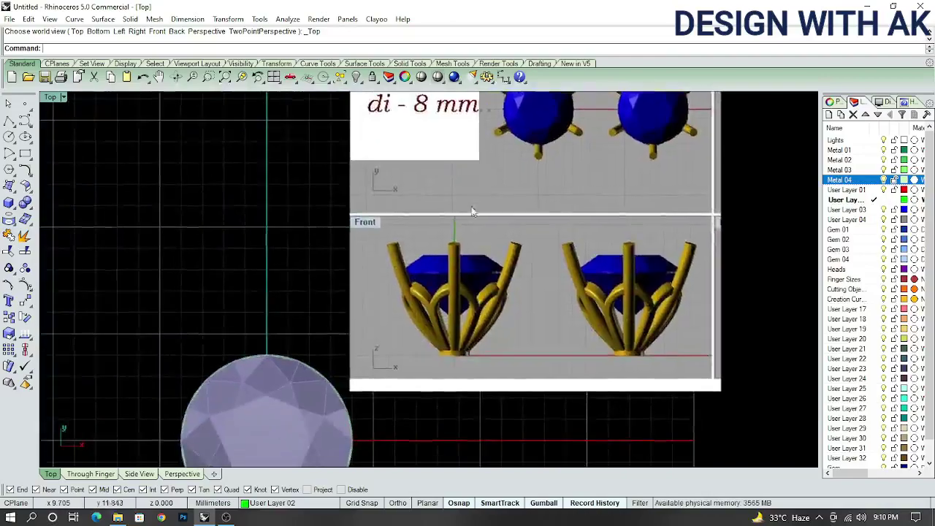
Select the vertical centre line below the gem tip
scroll(447, 304, up, 6)
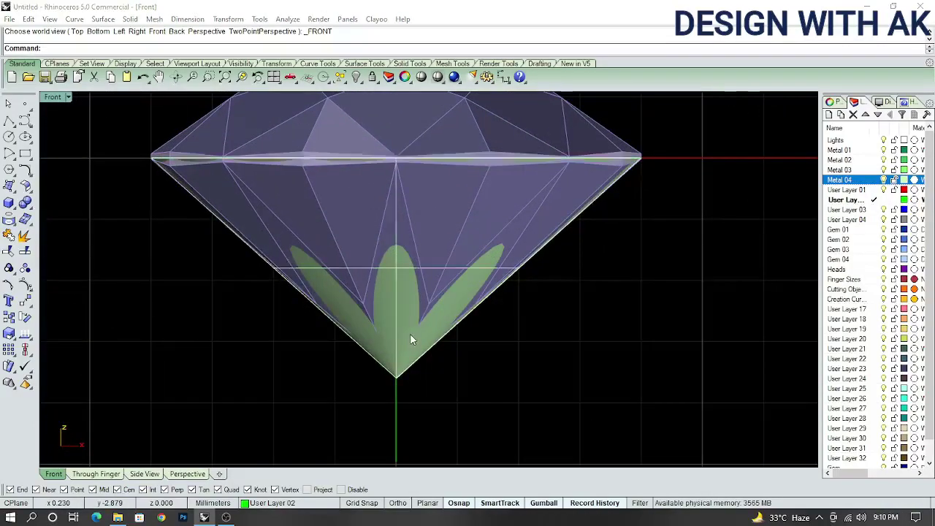
click(456, 363)
click(440, 418)
right_drag(440, 418, 440, 380)
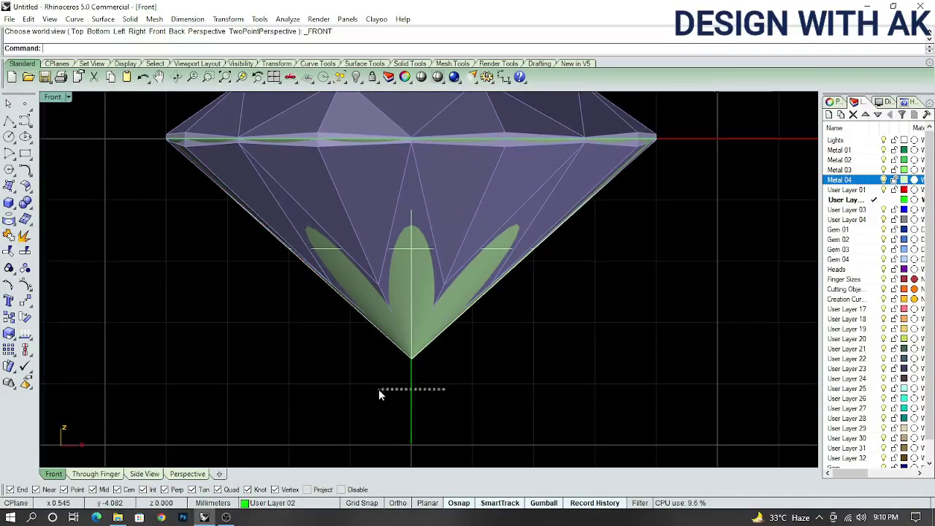
drag(379, 389, 380, 388)
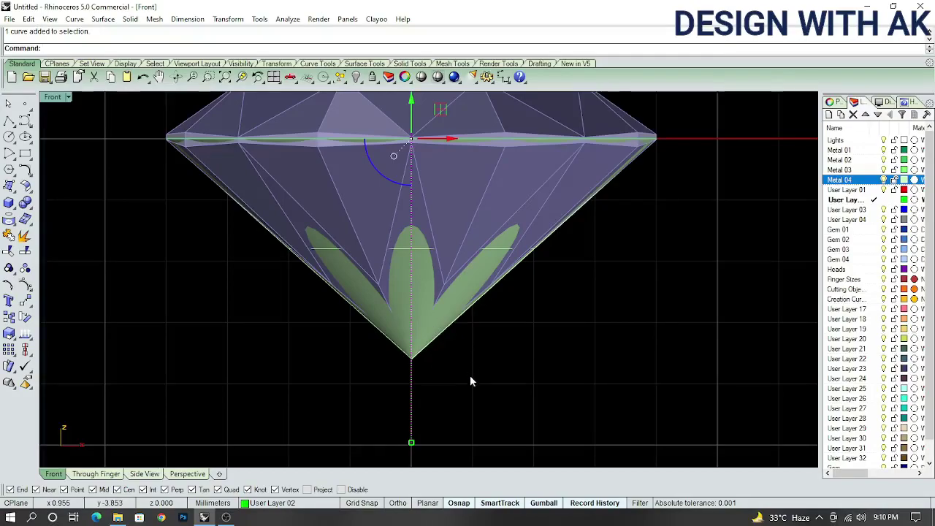
drag(468, 384, 367, 403)
right_drag(487, 387, 442, 404)
Project the centre line onto the gem
text(Project)
key(Return)
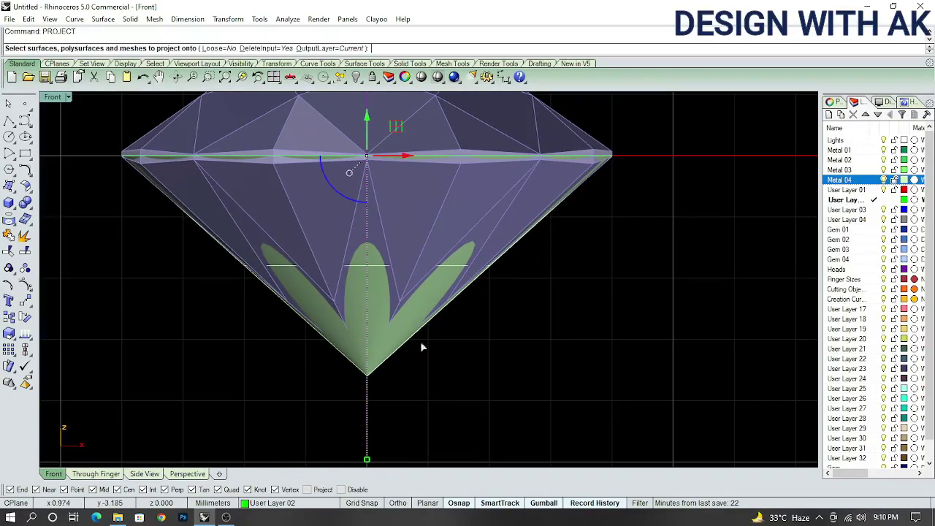
click(396, 324)
click(438, 346)
scroll(394, 325, down, 2)
key(Return)
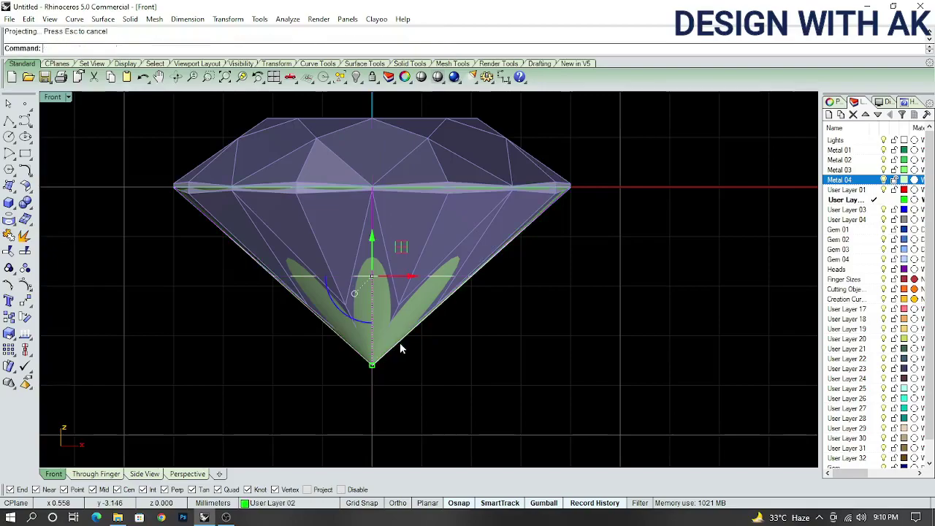
Delete the green leaf-shaped surface and select the gem
click(407, 349)
right_drag(440, 349, 434, 370)
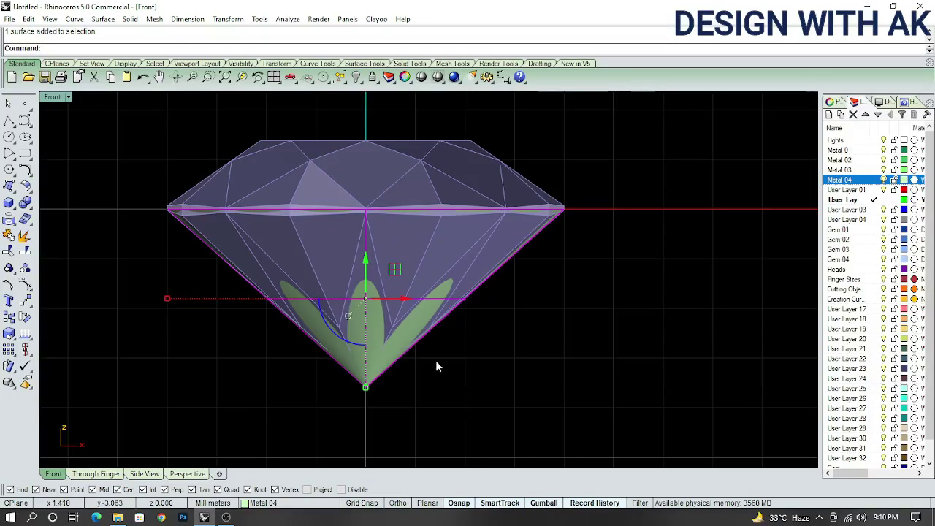
key(Delete)
click(446, 309)
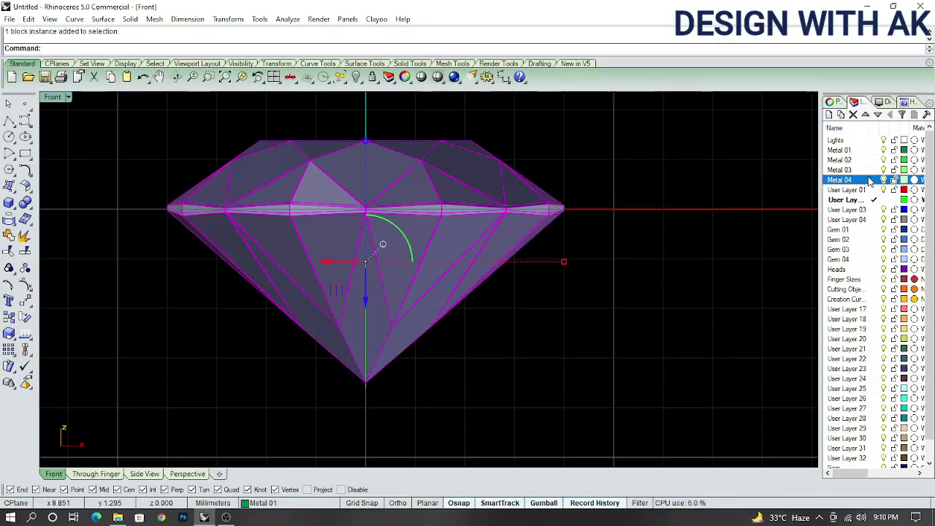
Assign the gem to the Gem 02 layer in its object properties
click(885, 250)
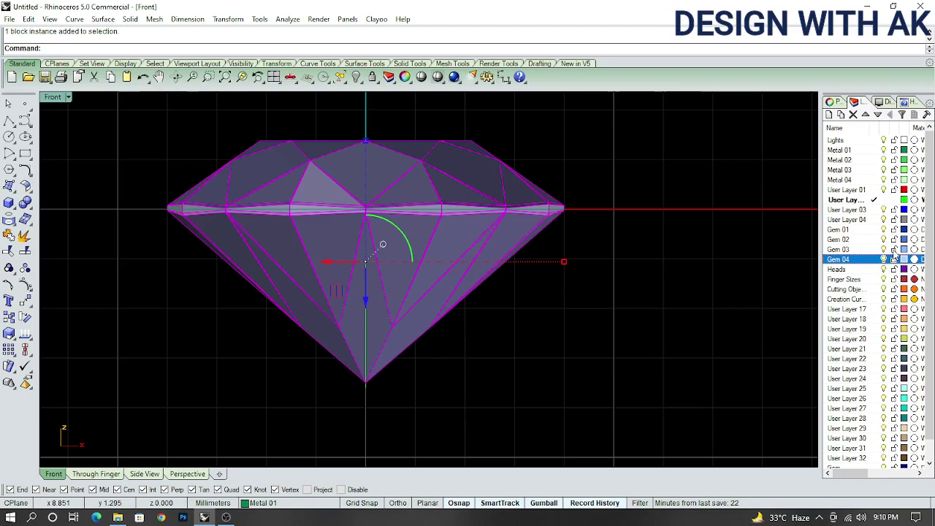
right_drag(565, 256, 589, 260)
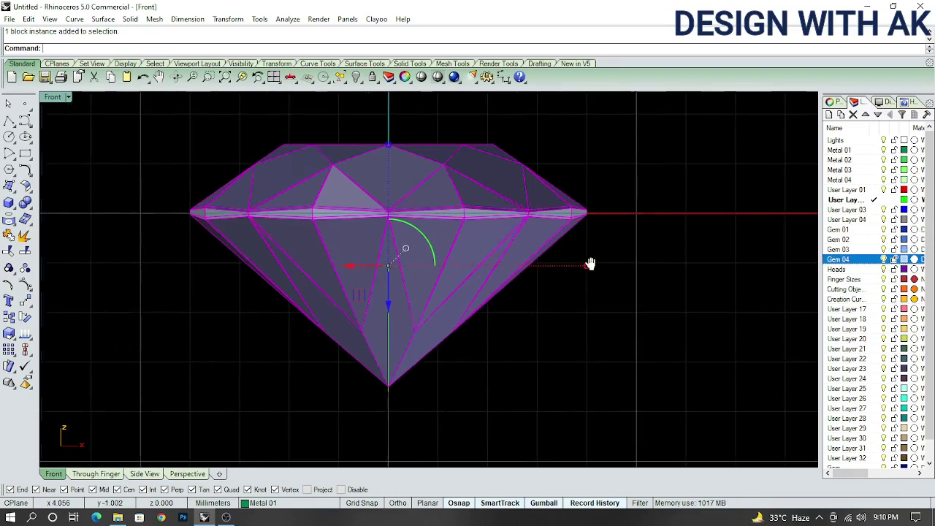
click(885, 250)
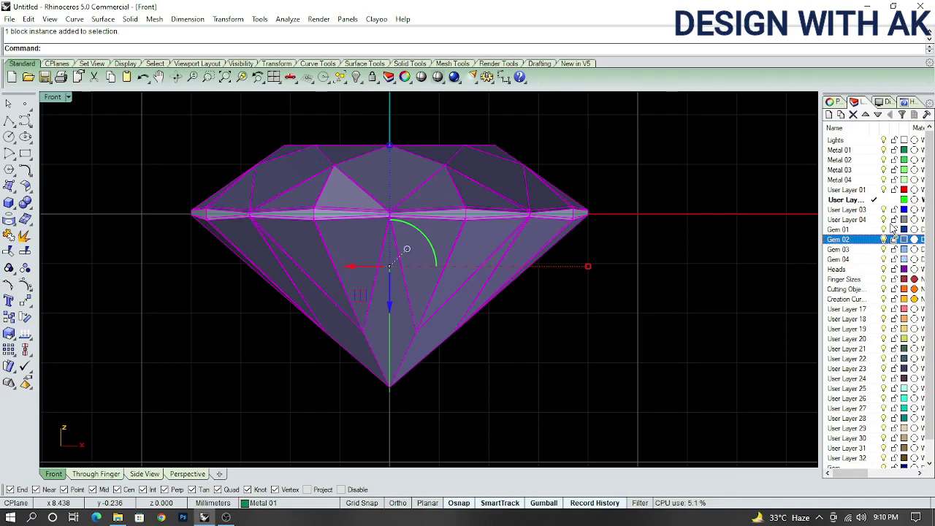
click(889, 230)
scroll(633, 280, down, 3)
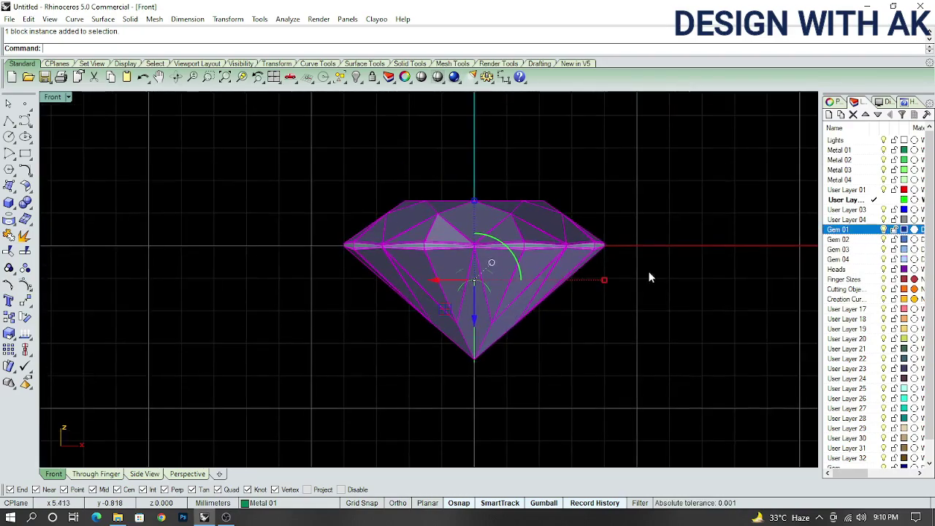
click(839, 103)
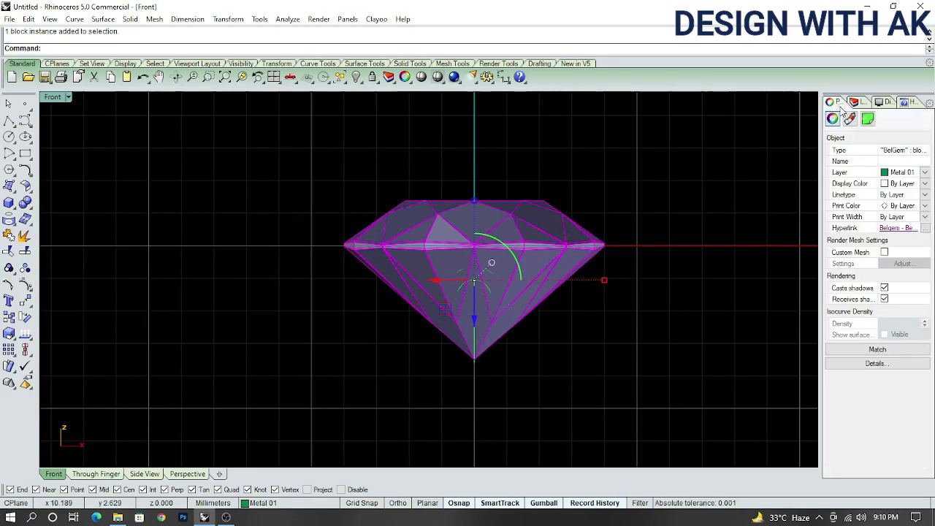
click(892, 173)
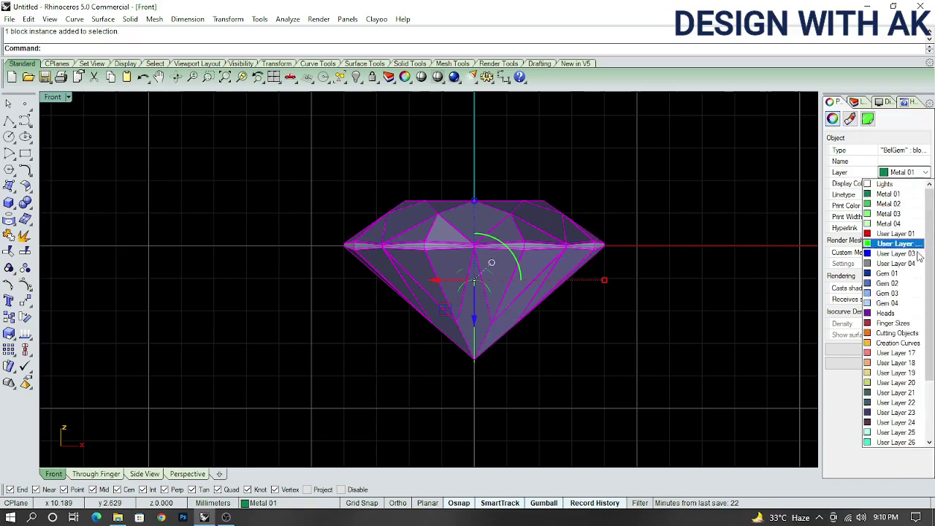
click(899, 284)
Turn off the Gem 02 layer and show the hidden cone and arches
click(861, 104)
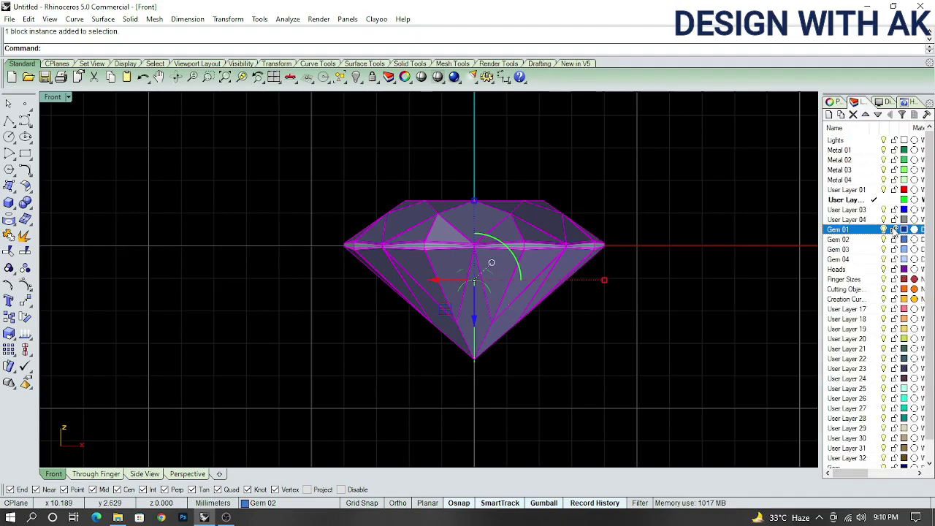
click(884, 239)
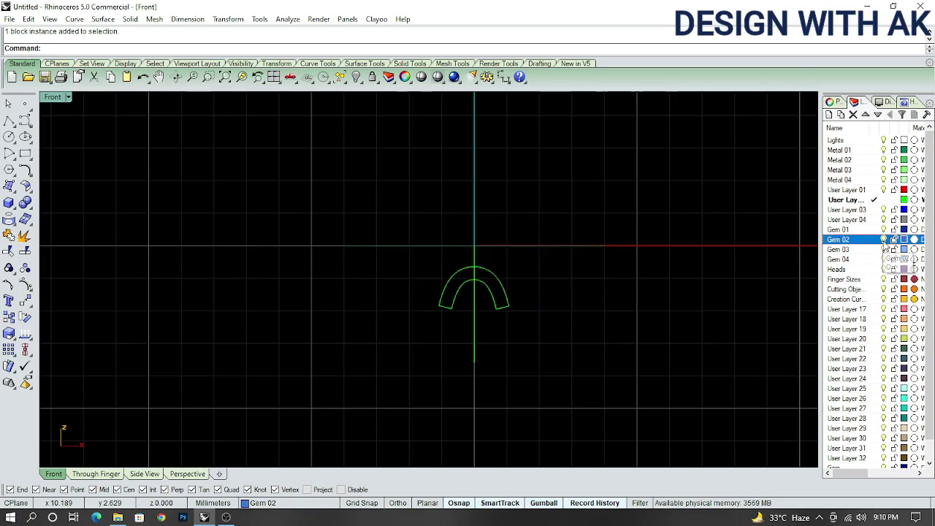
scroll(586, 296, up, 2)
scroll(485, 305, up, 3)
key(ctrl+alt+h)
Select the six arches around the cone and hide them
ctrl+shift+right_drag(510, 306, 574, 319)
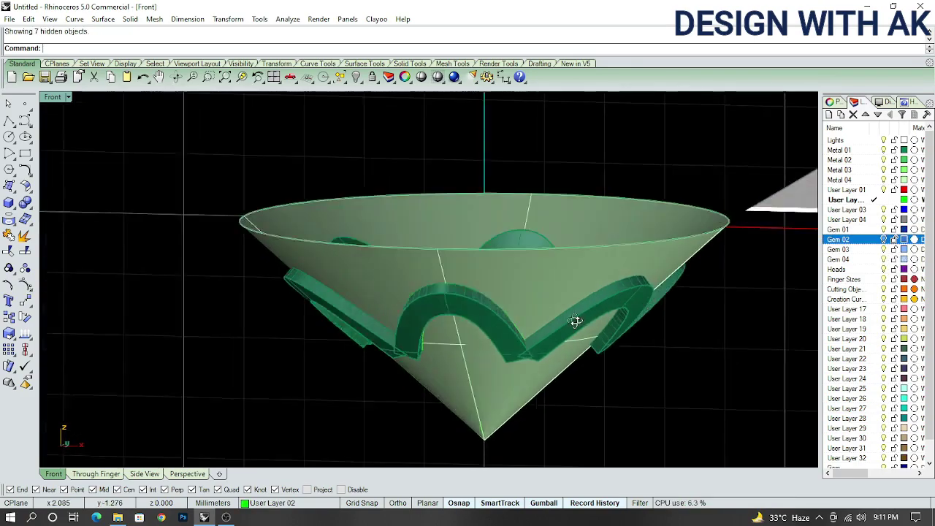
key(ctrl+a)
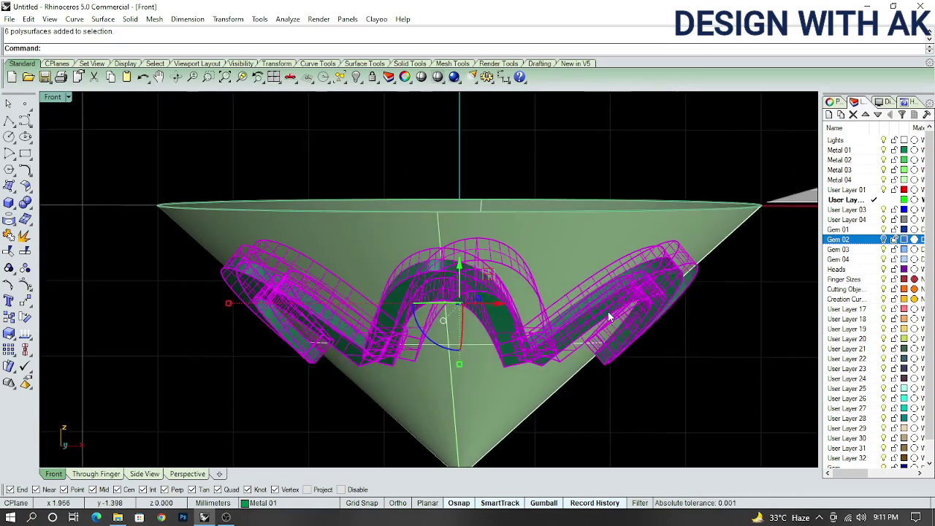
key(ctrl+h)
Hide the cone surface and select the V-shaped profile curve
click(556, 295)
mouse_move(556, 294)
ctrl+shift+right_down()
mouse_move(581, 301)
mouse_move(577, 340)
ctrl+shift+right_up()
key(ctrl+h)
drag(617, 347, 560, 301)
ctrl+shift+right_drag(560, 301, 578, 324)
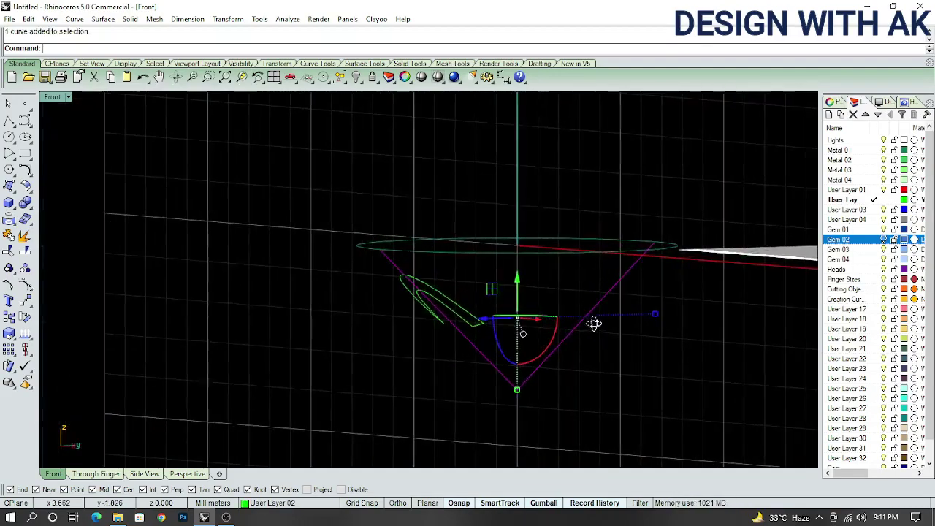
Draw a BothSides vertical line from 0 through the V's apex
text(L)
key(Return)
text(0)
key(Return)
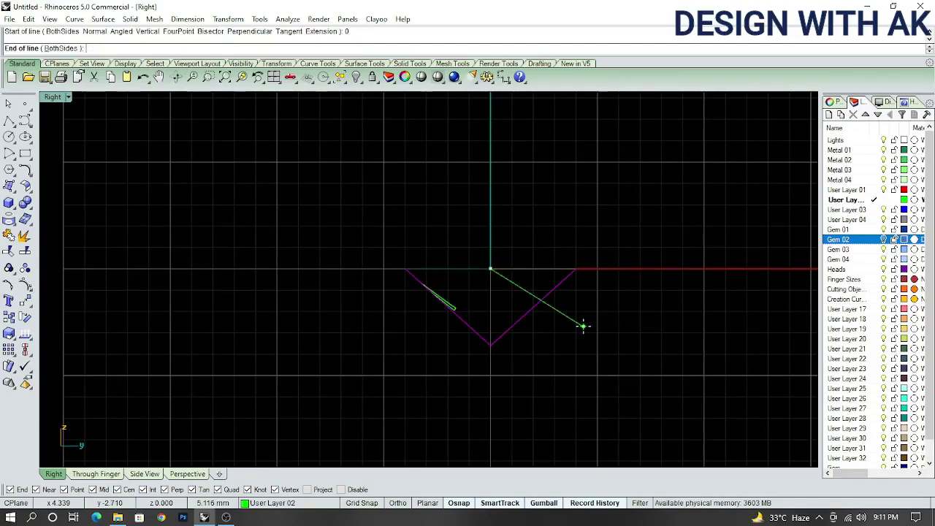
text(b)
key(Return)
click(523, 423)
Trim away the V's right arm with the vertical line, then delete the cutting line
scroll(511, 377, up, 3)
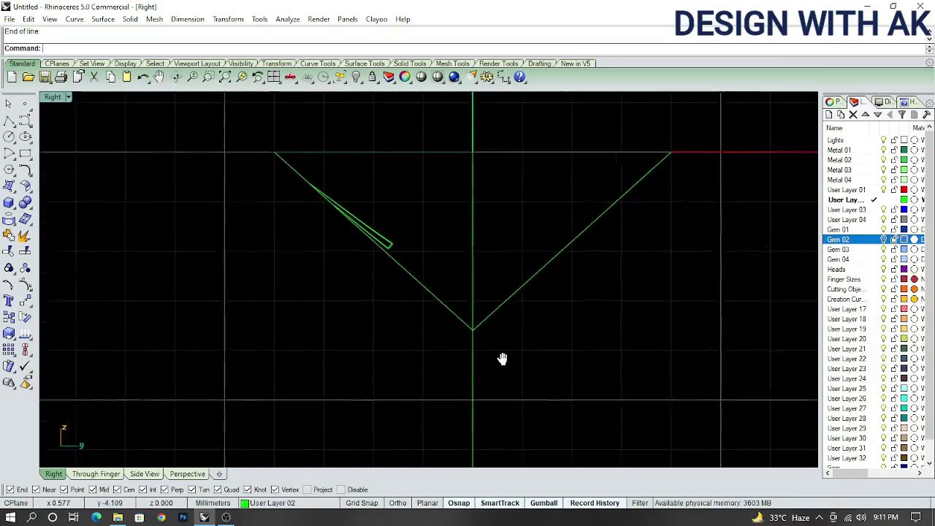
drag(501, 358, 456, 300)
text(trim)
key(Return)
click(535, 288)
key(Return)
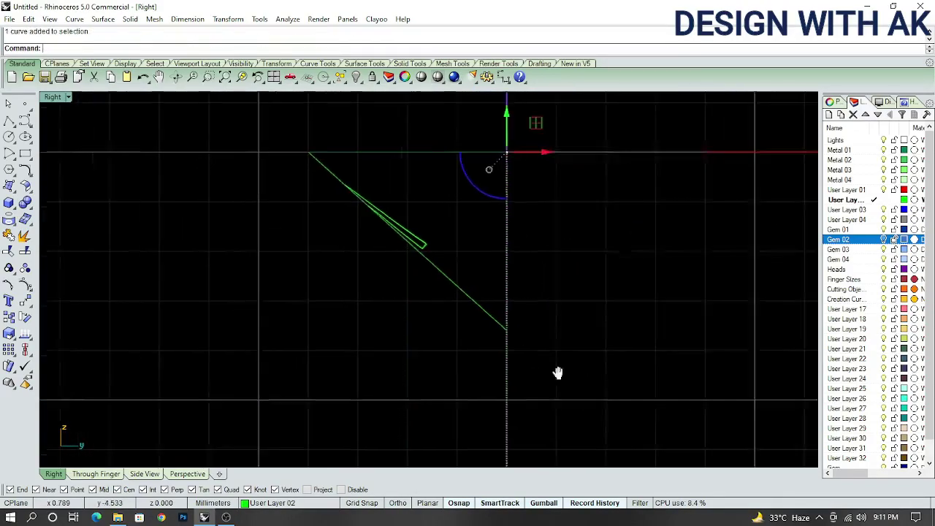
right_drag(560, 372, 584, 357)
key(Delete)
Drag the slanted line's top control point up and outward to lengthen it
click(537, 358)
scroll(407, 289, up, 3)
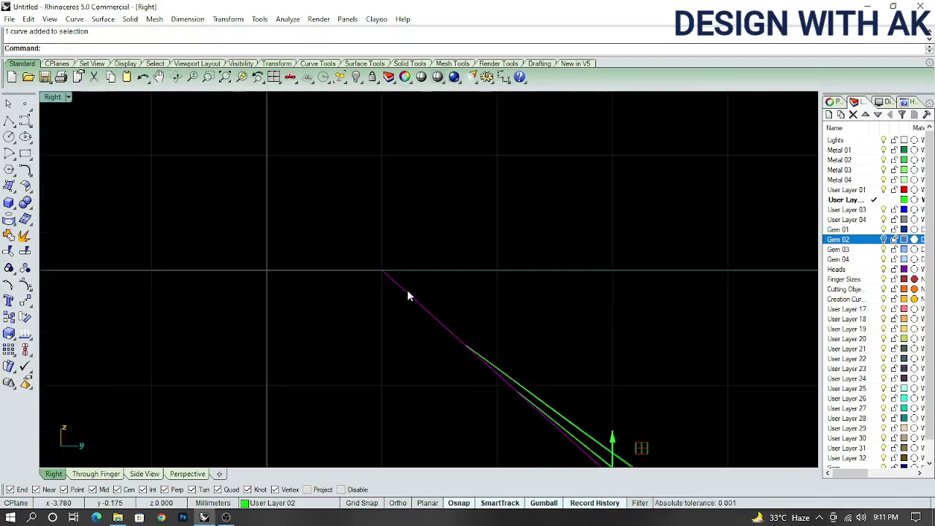
right_drag(459, 287, 478, 347)
key(F10)
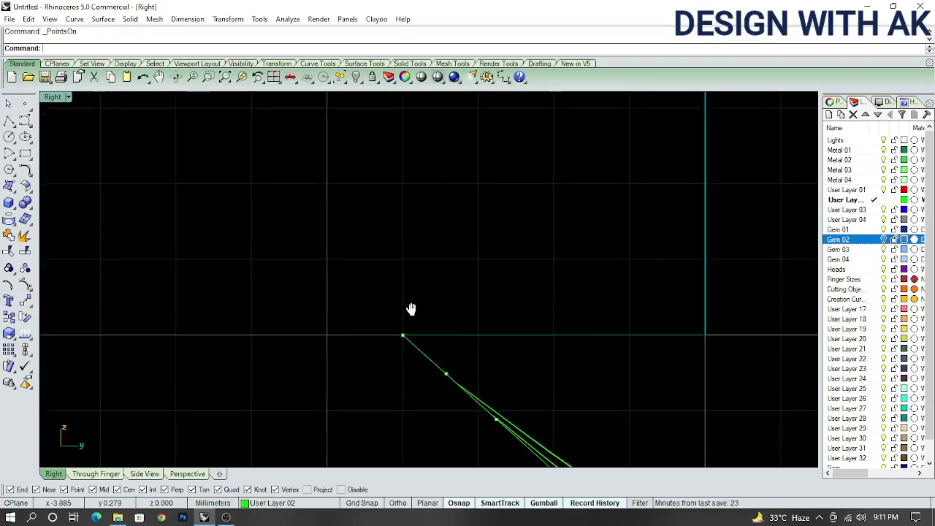
right_drag(412, 309, 377, 282)
drag(428, 333, 428, 332)
scroll(428, 333, down, 3)
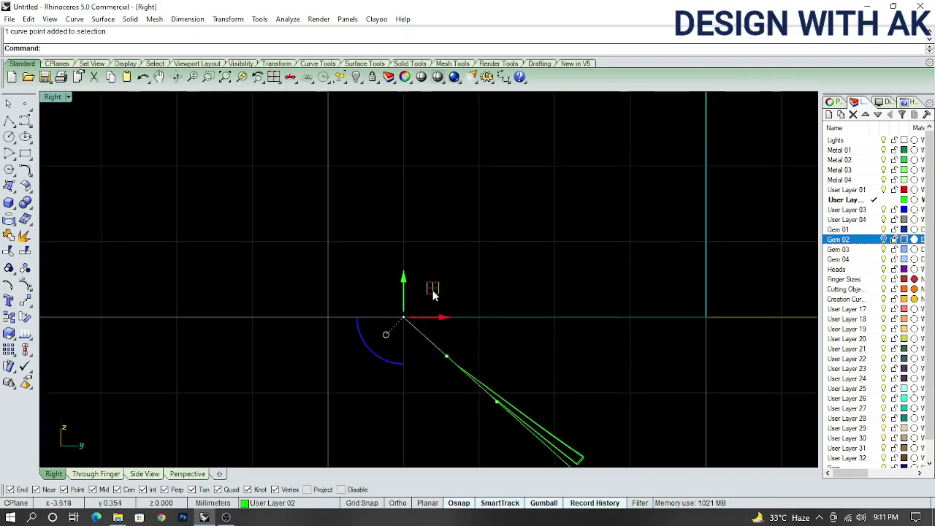
drag(423, 291, 417, 264)
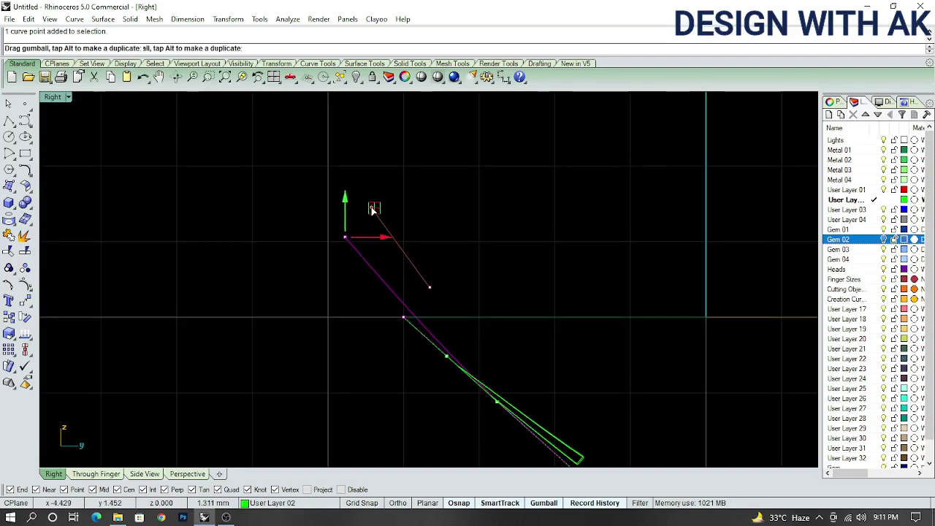
mouse_move(373, 210)
right_down()
mouse_move(492, 285)
mouse_move(512, 316)
right_up()
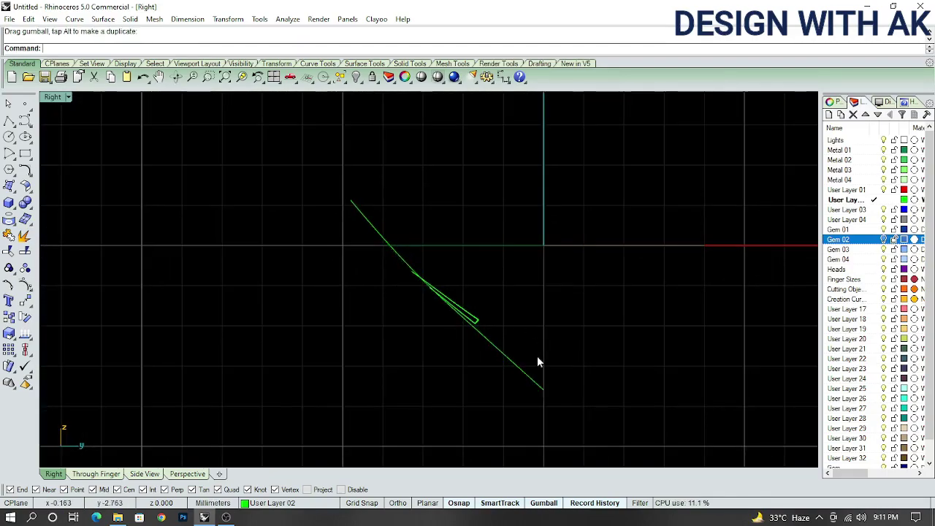
Measure the stretched line end to end, confirming a length of 6.74
text(Dim)
key(Return)
click(543, 387)
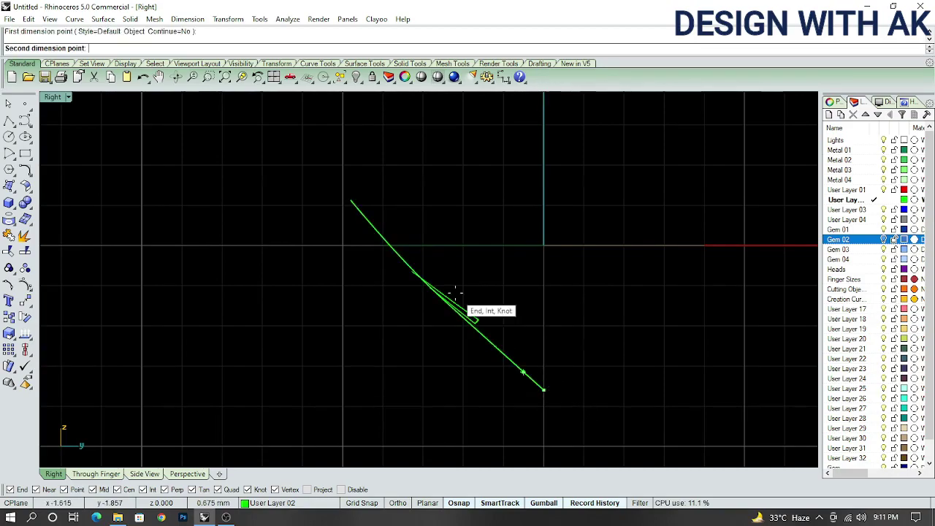
click(351, 200)
key(Escape)
key(Return)
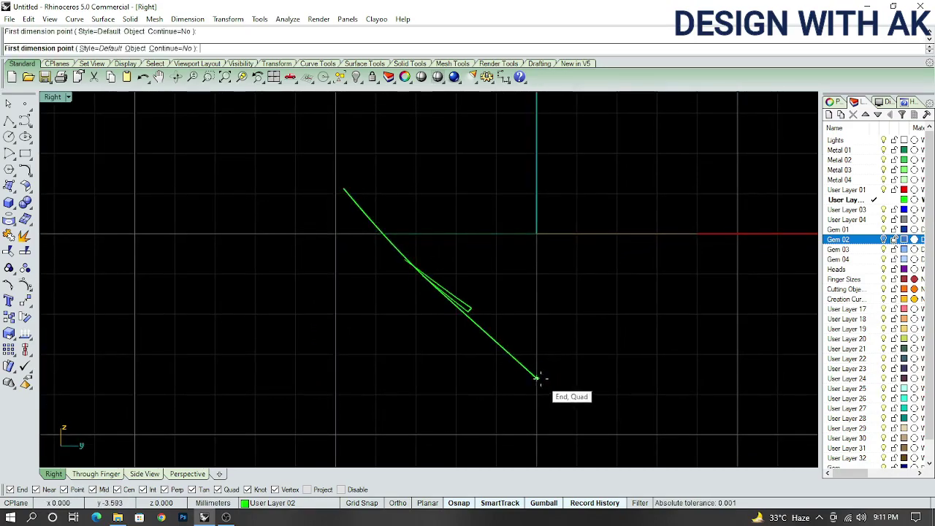
click(537, 378)
click(356, 200)
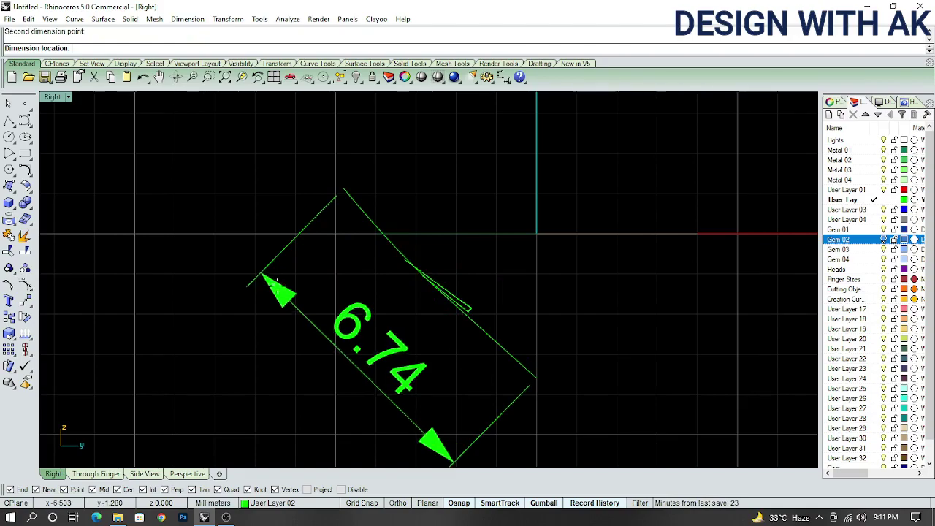
key(Escape)
scroll(306, 292, down, 3)
ctrl+shift+right_drag(306, 292, 411, 261)
click(388, 299)
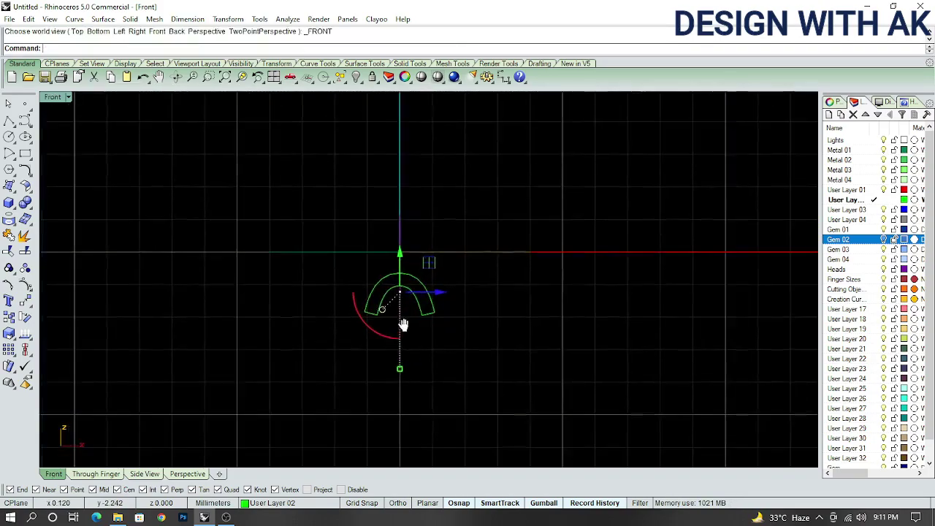
Bend the slanted prong line by moving its control points into a smooth bow
right_drag(400, 335, 363, 290)
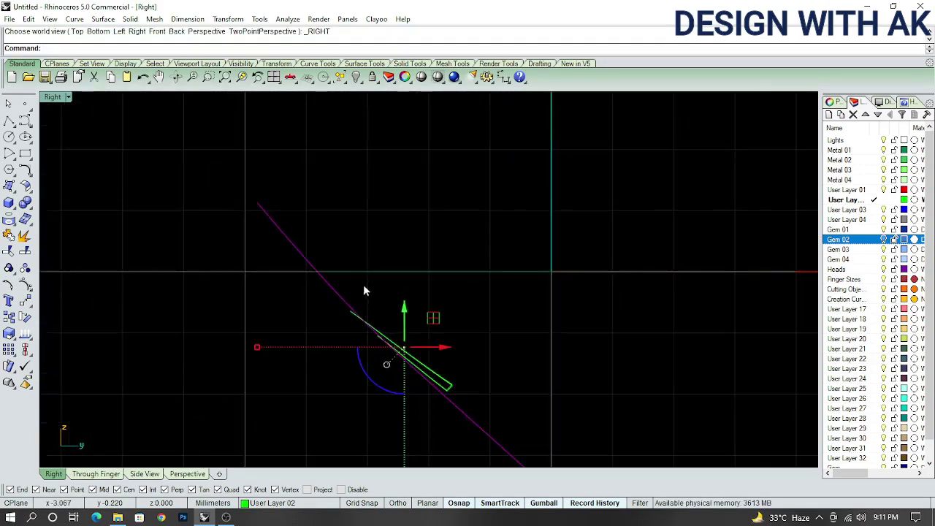
scroll(365, 299, up, 2)
key(F10)
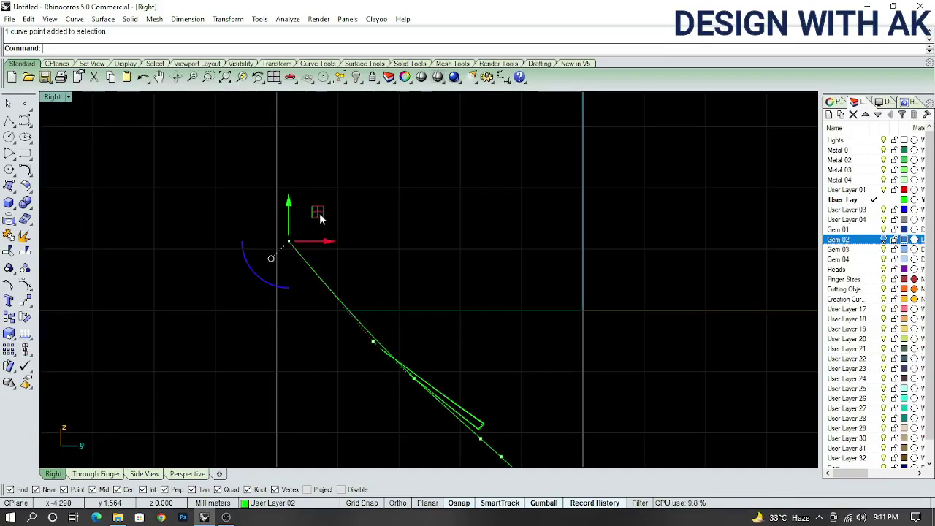
drag(319, 217, 344, 194)
scroll(337, 250, up, 3)
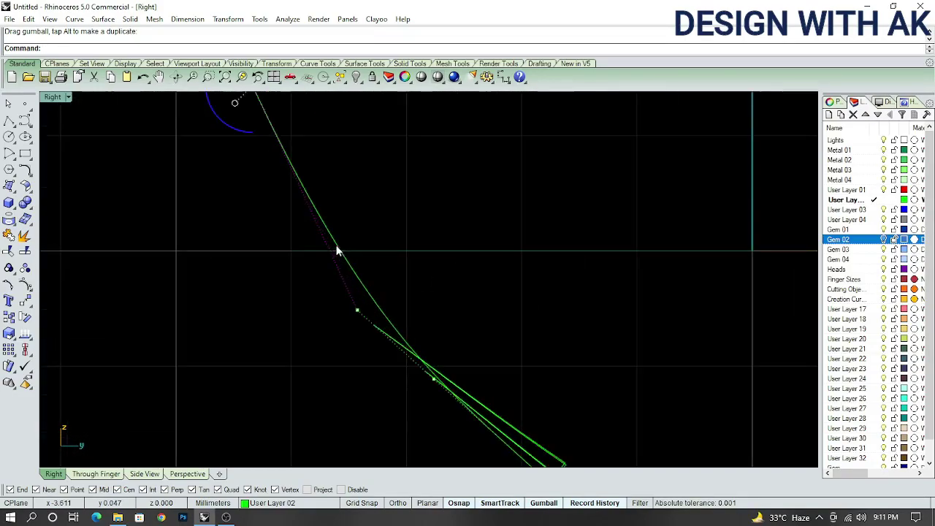
drag(385, 291, 344, 293)
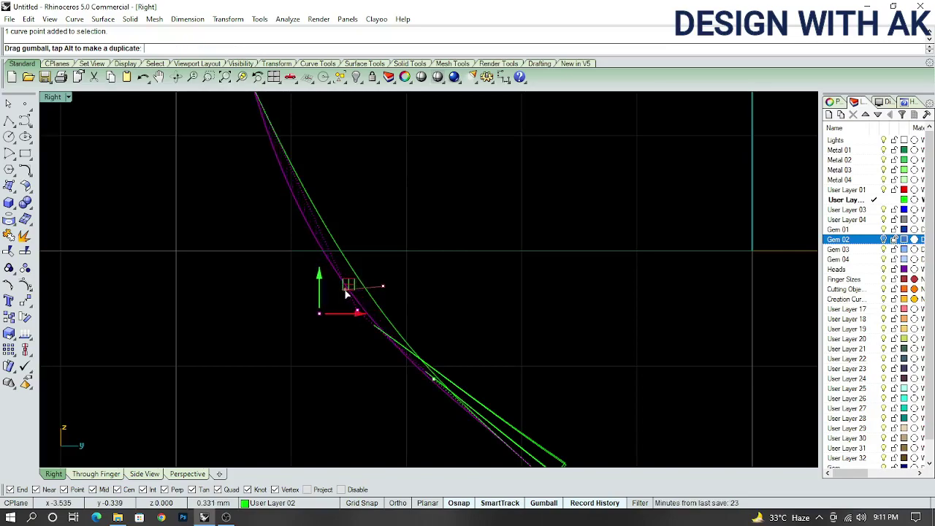
right_drag(344, 293, 397, 285)
Rebuild the bent curve as a clean degree 3 curve
click(415, 362)
scroll(417, 359, up, 2)
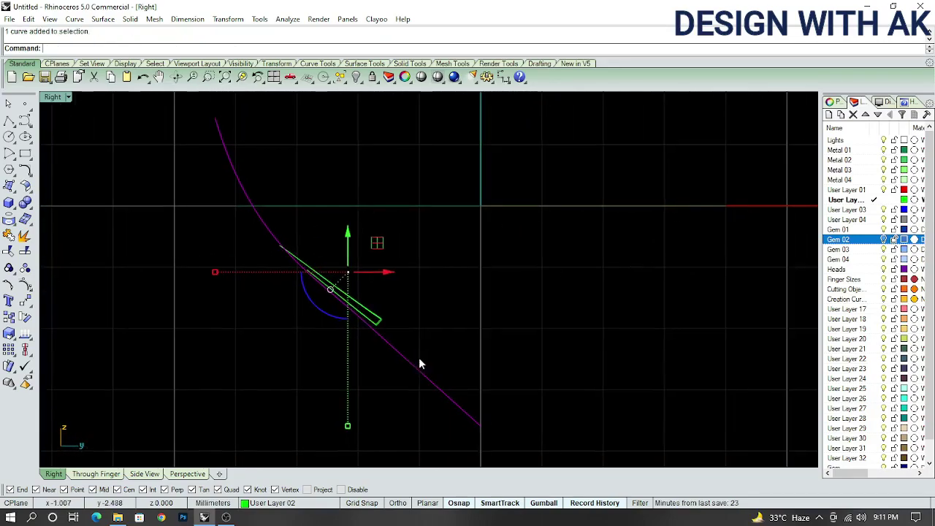
text(rebuild)
key(Return)
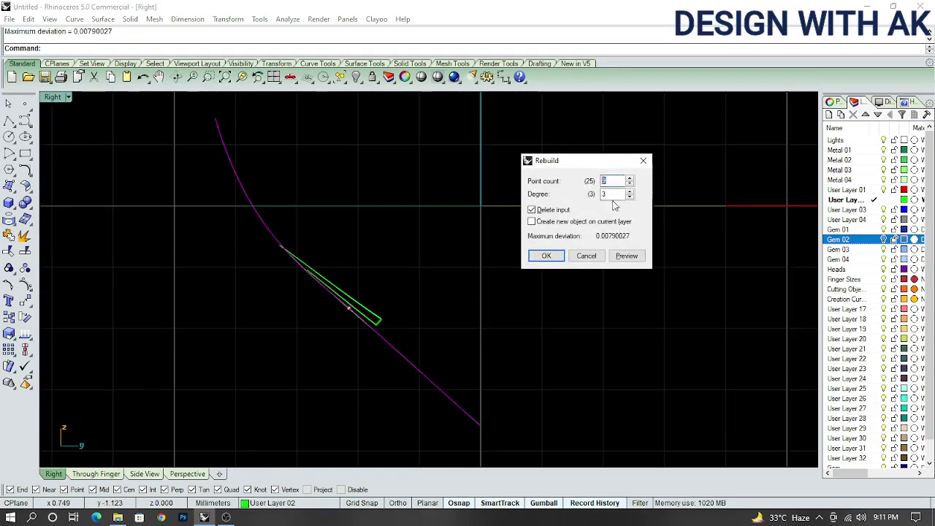
key(Return)
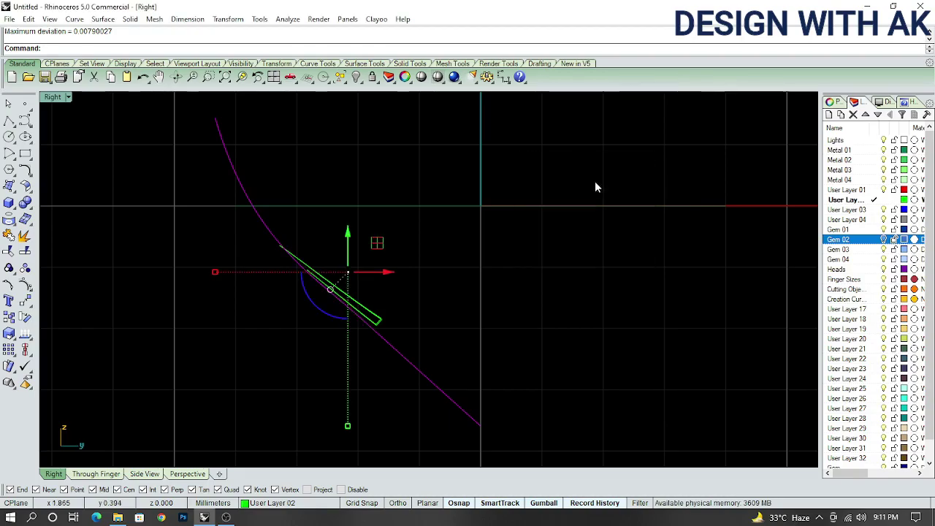
mouse_move(436, 267)
ctrl+shift+right_down()
mouse_move(453, 304)
mouse_move(593, 271)
mouse_move(538, 200)
mouse_move(441, 323)
ctrl+shift+right_up()
Create a first pipe along the curve with a 0.8 start radius
click(377, 342)
key(ctrl+F2)
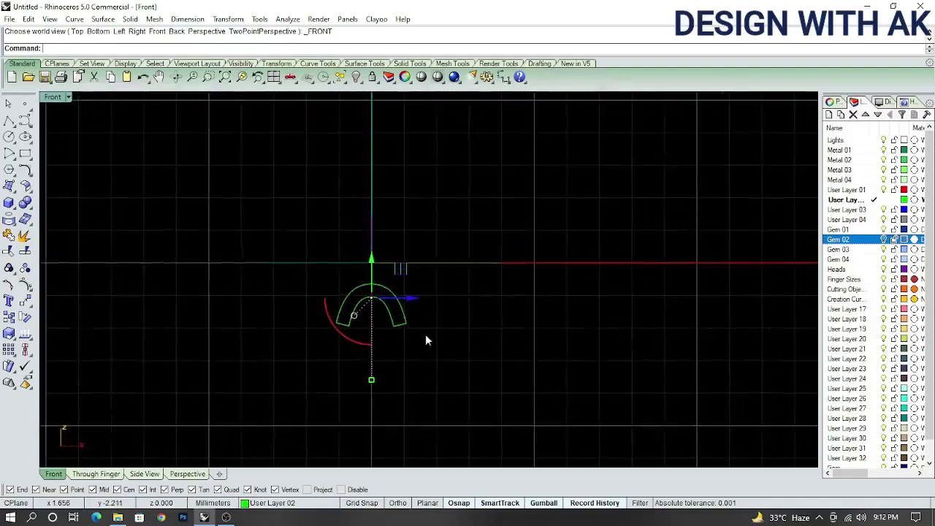
text(p)
key(Return)
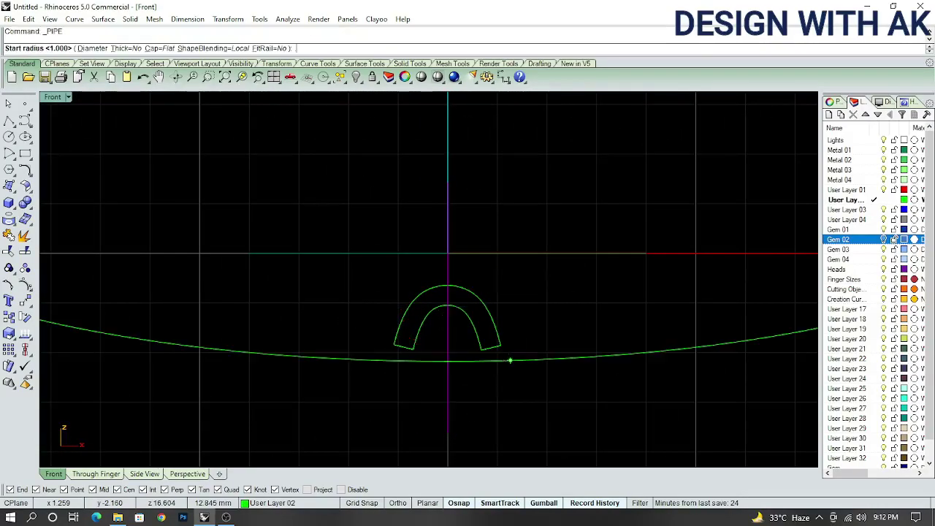
text(0.8)
key(Return)
key(Return)
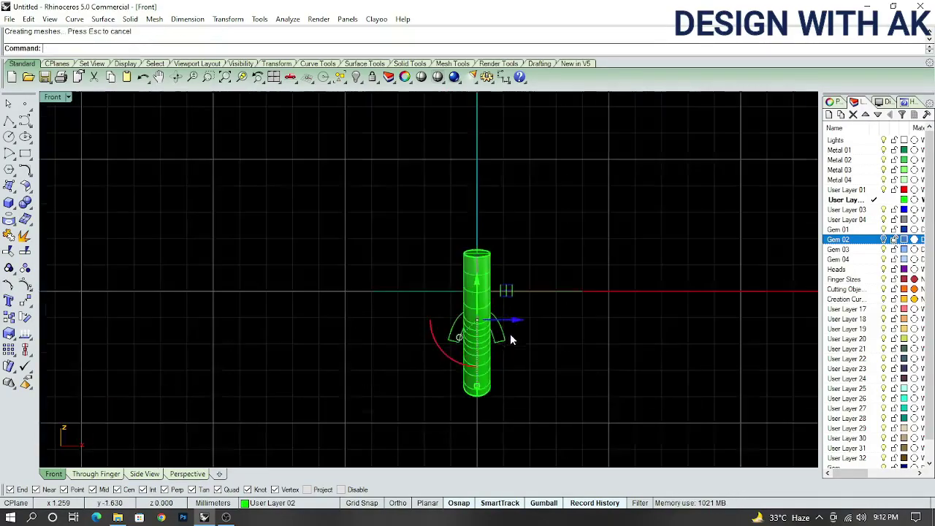
ctrl+shift+right_drag(509, 333, 417, 367)
key(ctrl+F2)
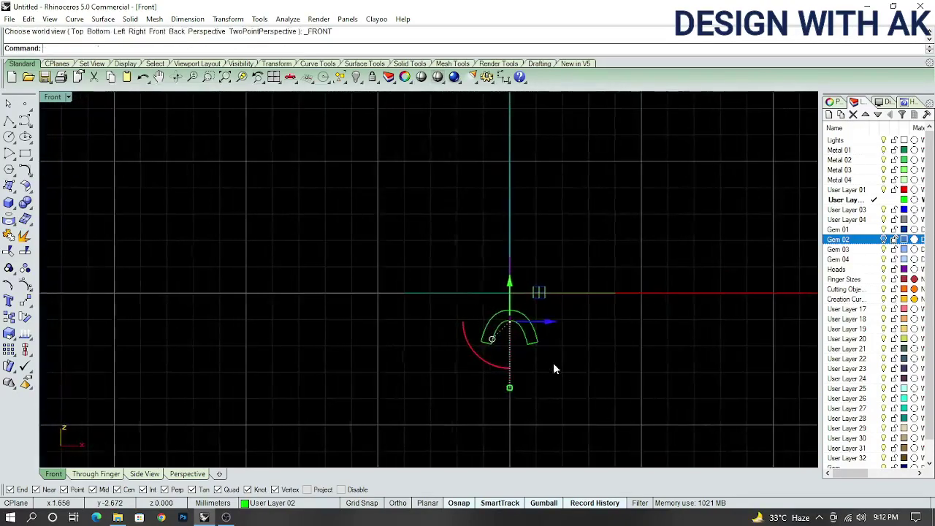
text(P)
Rerun Pipe to make the prong taper from 0.8 to an end radius of 0.4
key(Return)
key(Return)
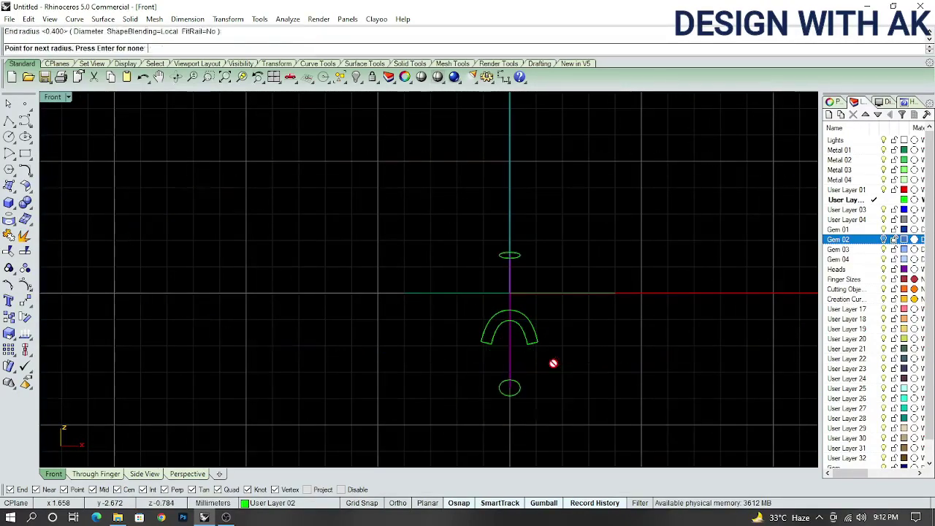
key(Return)
mouse_move(545, 329)
ctrl+shift+right_down()
mouse_move(587, 319)
mouse_move(432, 305)
ctrl+shift+right_up()
key(ctrl+F2)
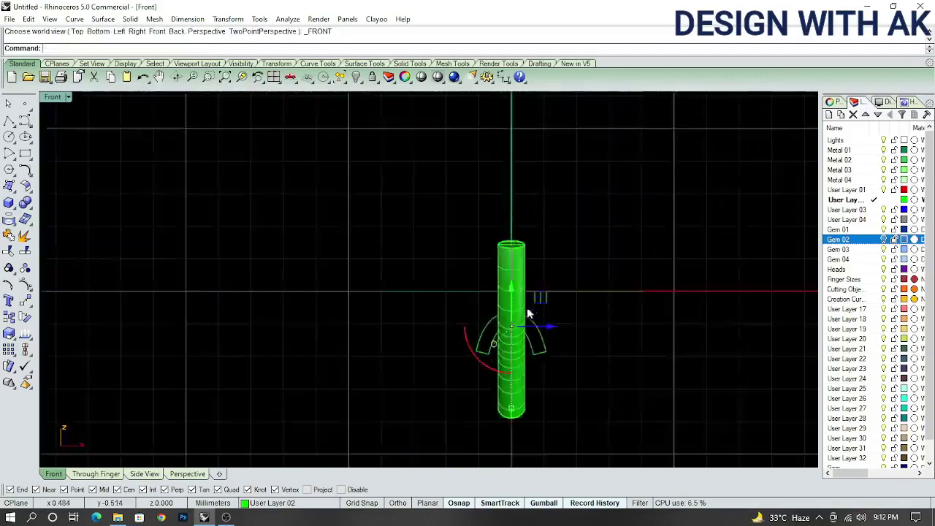
key(ctrl+F3)
scroll(321, 277, up, 3)
scroll(390, 290, up, 5)
Fillet the pipe prong's top edge with radius 1.000
text(FE)
key(Return)
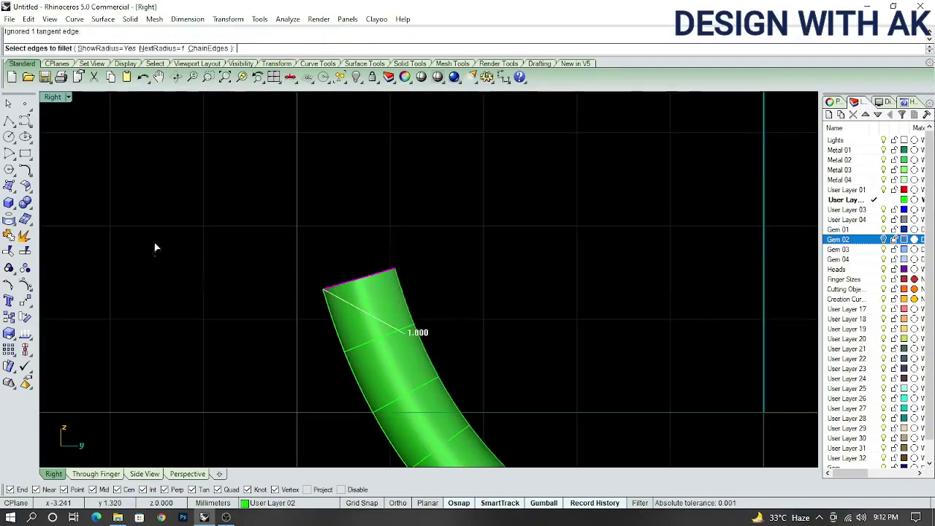
click(358, 279)
key(Return)
text(s)
key(Return)
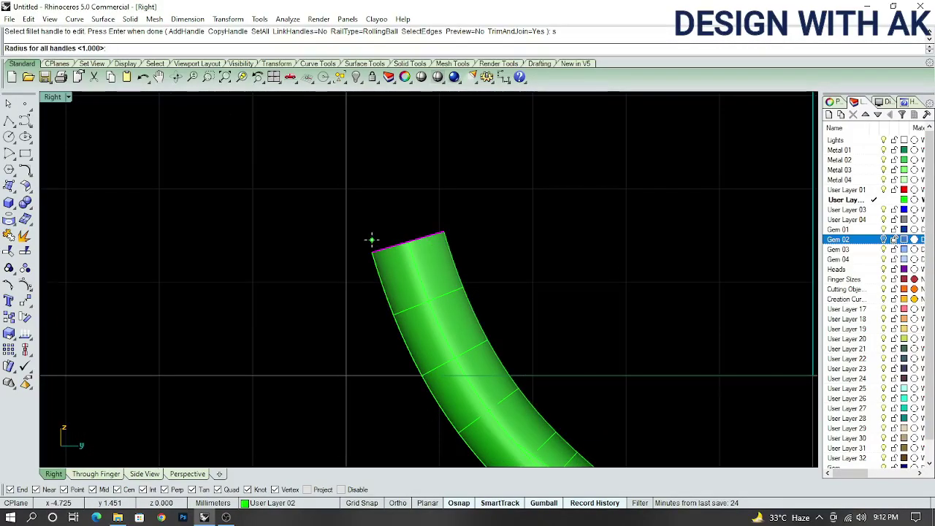
text(3)
key(Return)
key(Return)
mouse_move(371, 241)
ctrl+shift+right_down()
mouse_move(468, 263)
mouse_move(459, 255)
ctrl+shift+right_up()
Show the hidden cone and arches again and switch to the Top view
key(ctrl+alt+h)
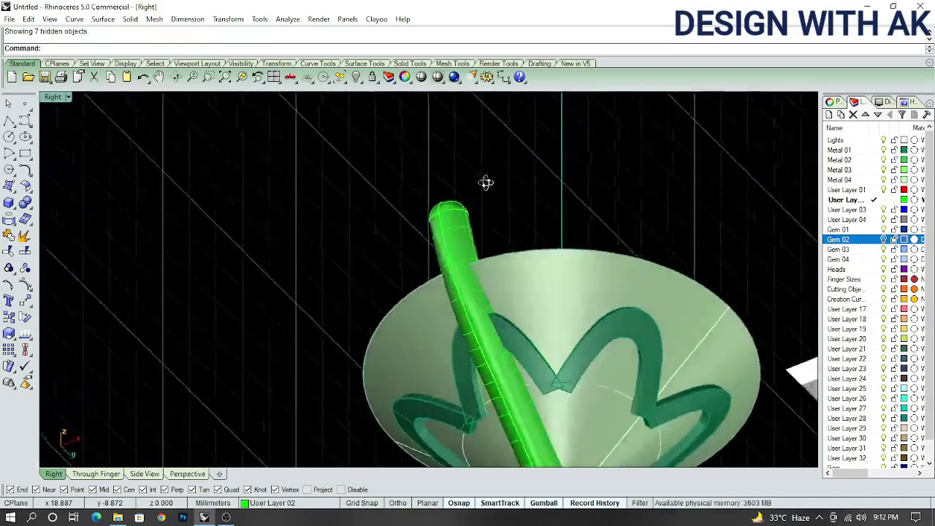
scroll(552, 301, down, 3)
key(ctrl+F1)
scroll(591, 219, up, 3)
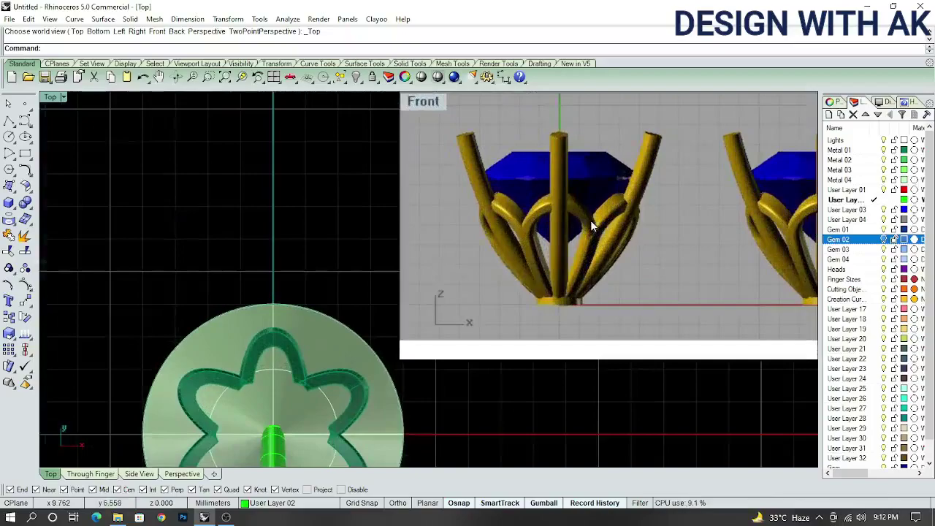
scroll(590, 220, up, 2)
Undo the edge fillet and the prong pipe, leaving the bare curve
key(ctrl+z)
key(ctrl+z)
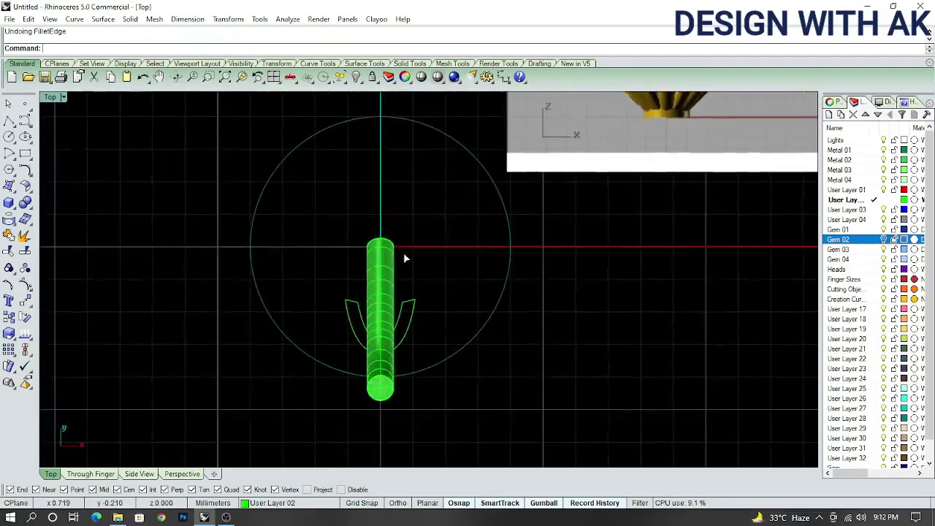
mouse_move(402, 255)
ctrl+shift+right_down()
mouse_move(371, 264)
mouse_move(390, 301)
ctrl+shift+right_up()
key(ctrl+z)
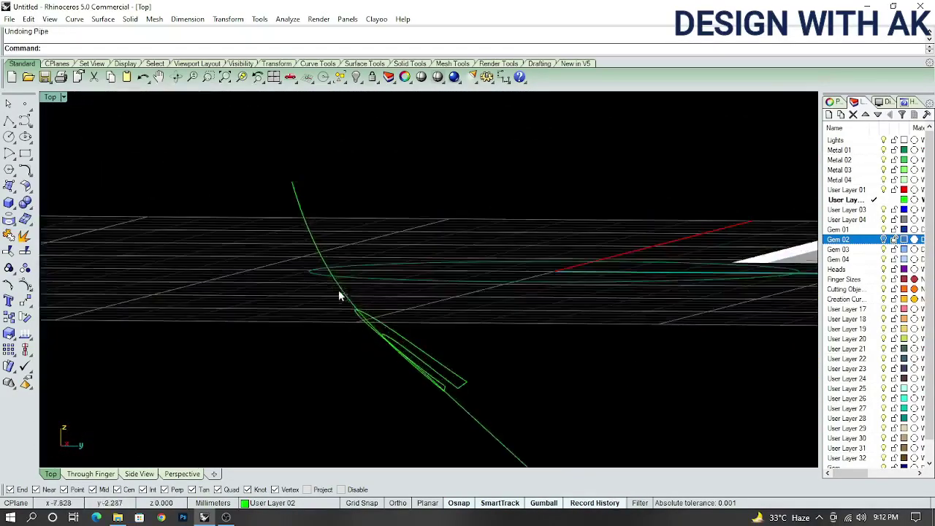
Raise the curve's top point in the Front view and reopen Rebuild at 20 points, degree 3
key(ctrl+F2)
key(ctrl+F3)
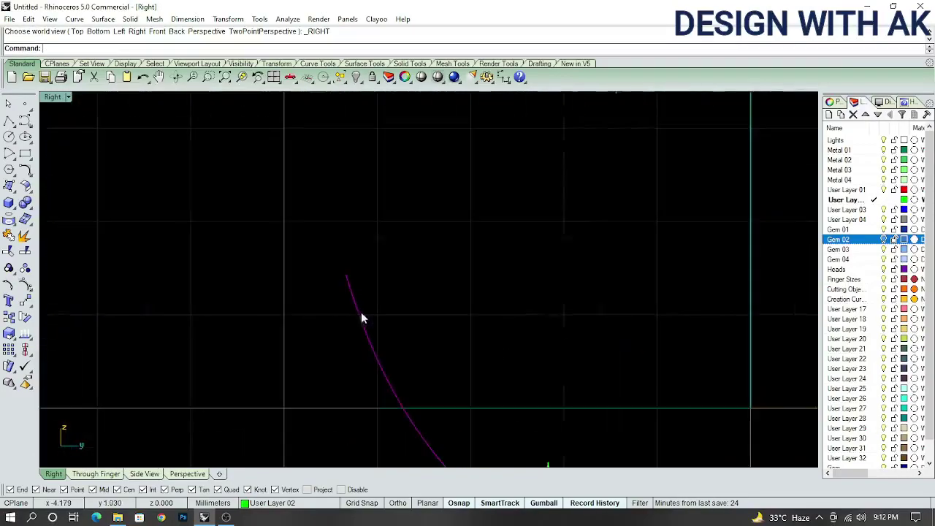
key(ctrl+F1)
key(ctrl+F2)
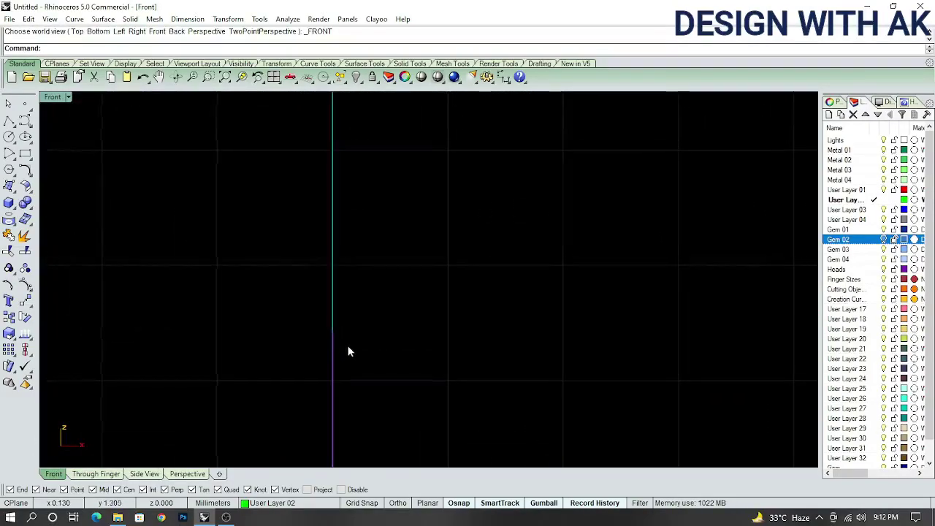
drag(333, 293, 335, 271)
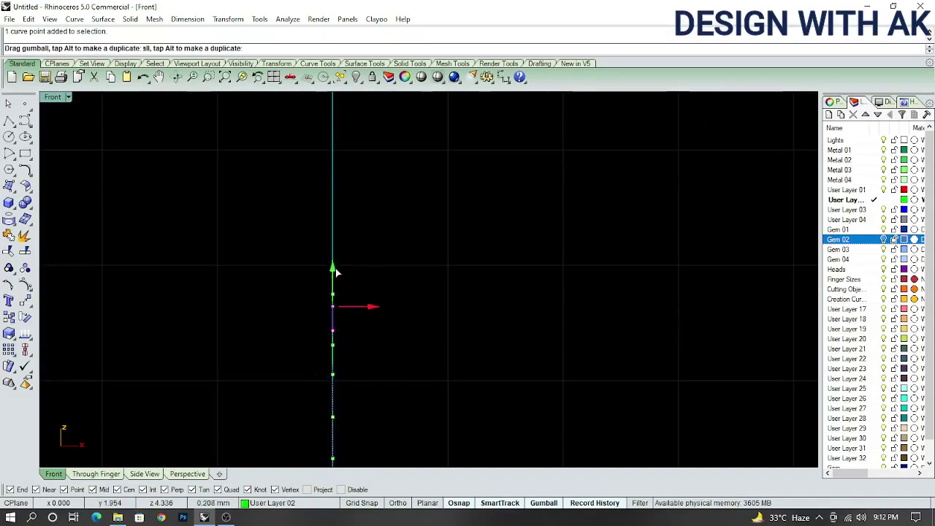
key(ctrl+F3)
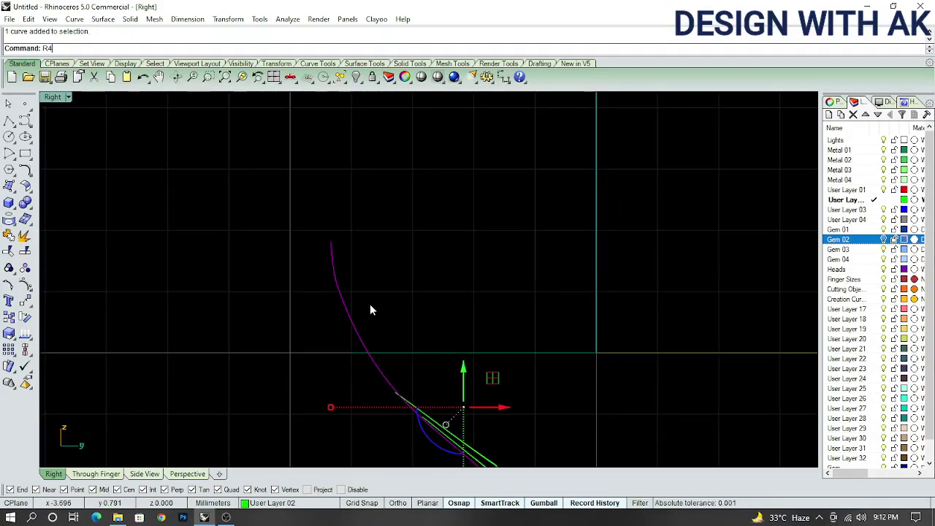
text(R4)
right_click(370, 304)
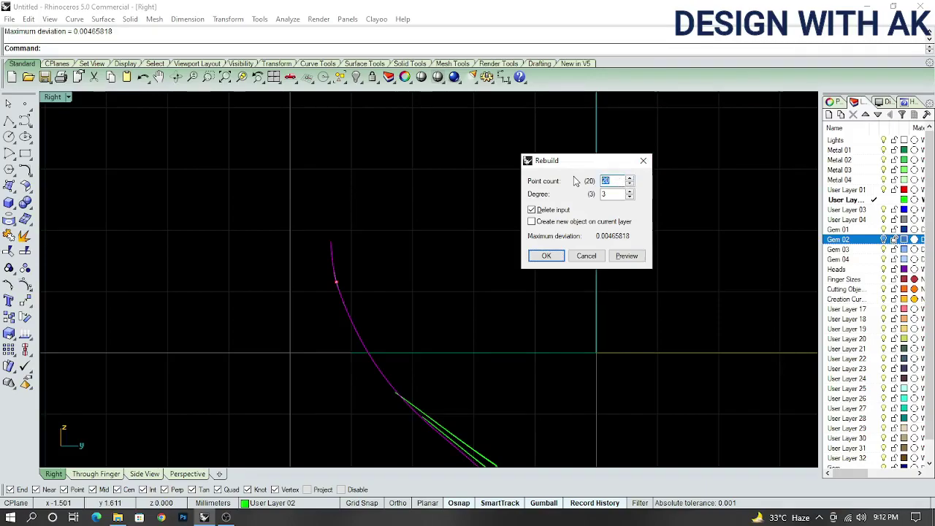
Rebuild the prong curve with 20 points at degree 3
key(Return)
scroll(410, 320, down, 2)
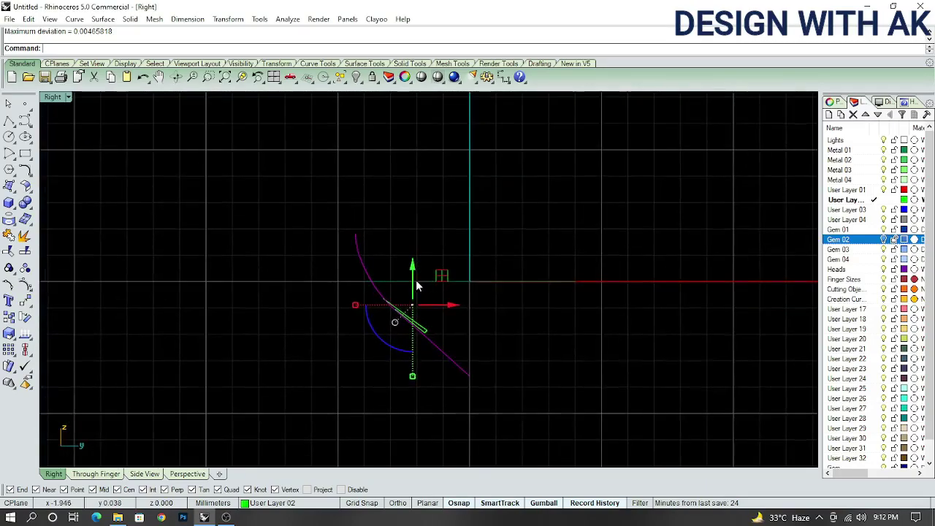
click(348, 292)
right_drag(360, 268, 347, 278)
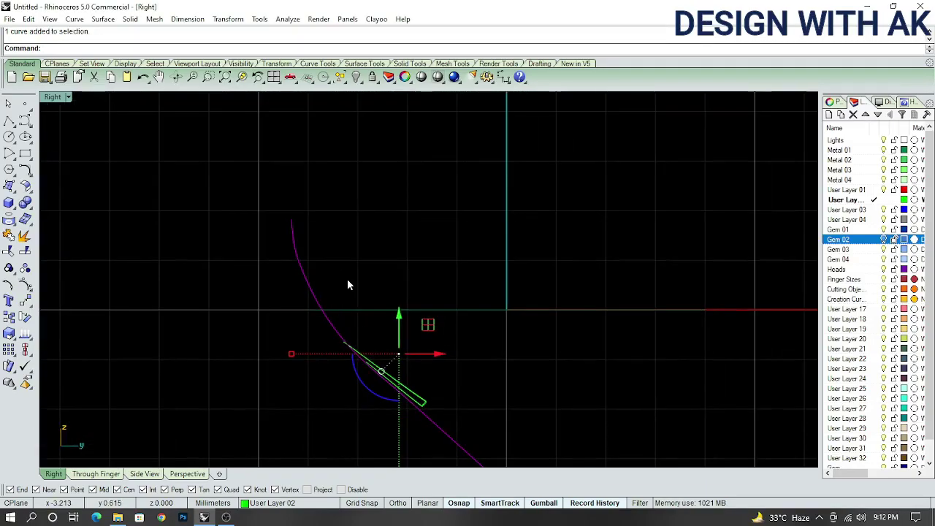
Try a pipe along the rebuilt curve, then undo it
text(Plpe)
key(Return)
key(Return)
key(Return)
right_click(347, 278)
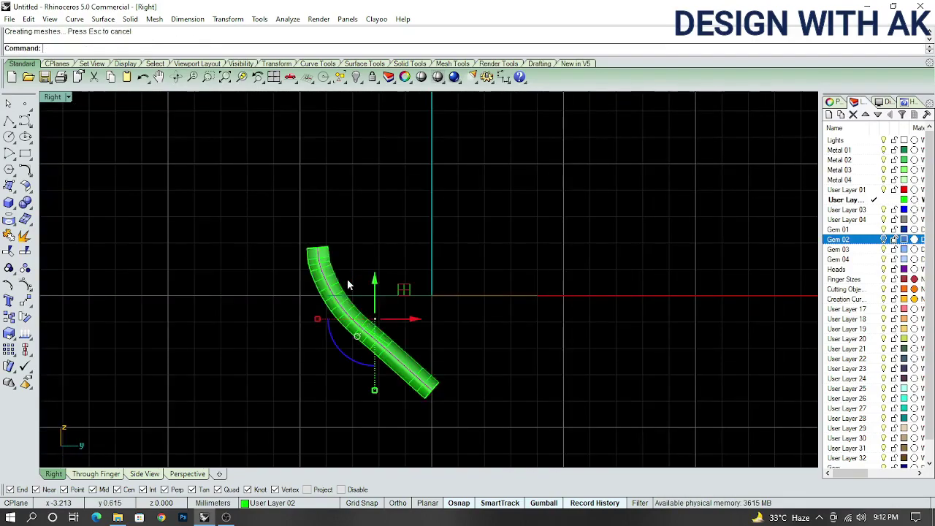
key(ctrl+z)
scroll(286, 268, up, 3)
text(Proje)
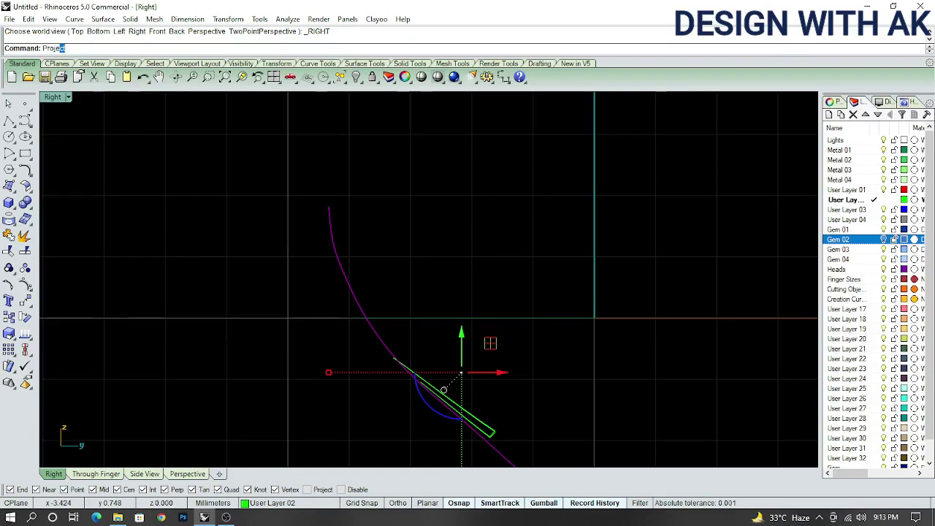
Project the prong curve onto the construction plane, deleting the original
text(ctToCPlane)
key(Return)
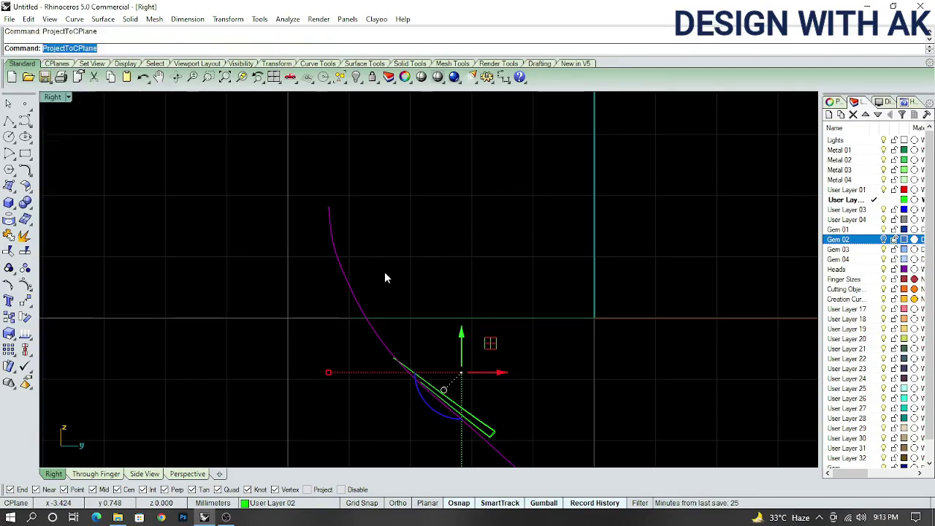
text(y)
key(Return)
drag(395, 268, 309, 244)
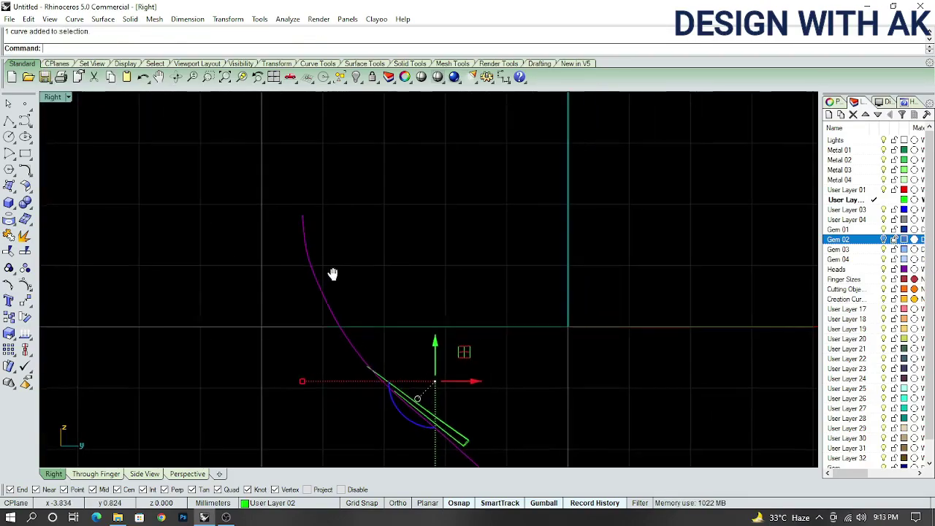
scroll(329, 270, down, 2)
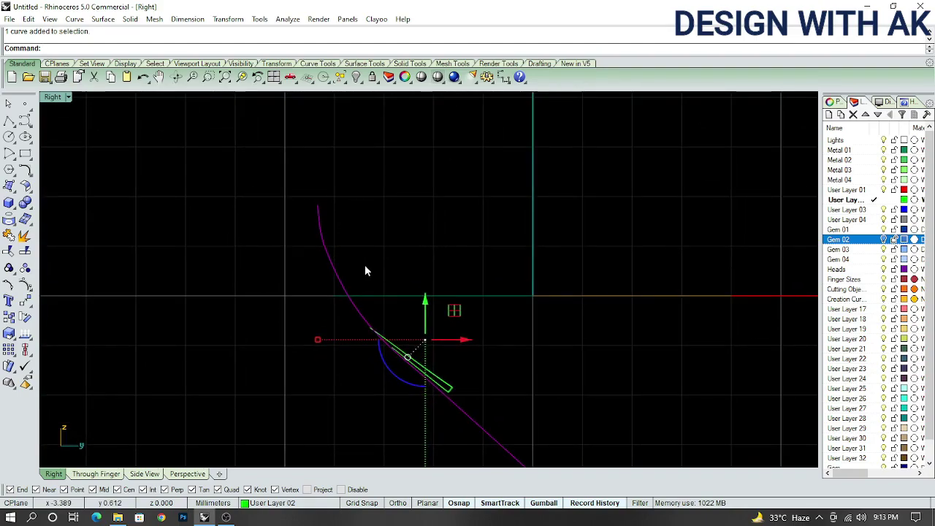
Rebuild the flattened curve with 15 points at degree 3
text(rebuild)
key(Return)
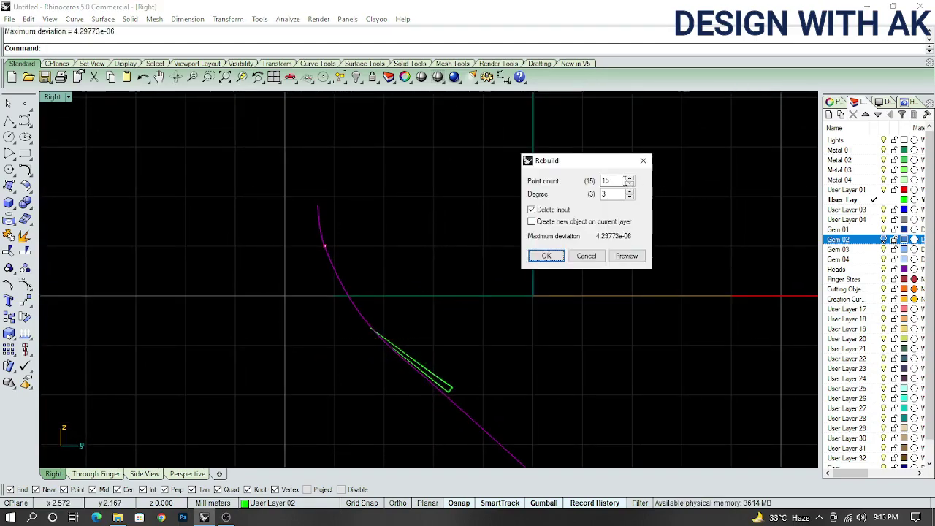
key(Return)
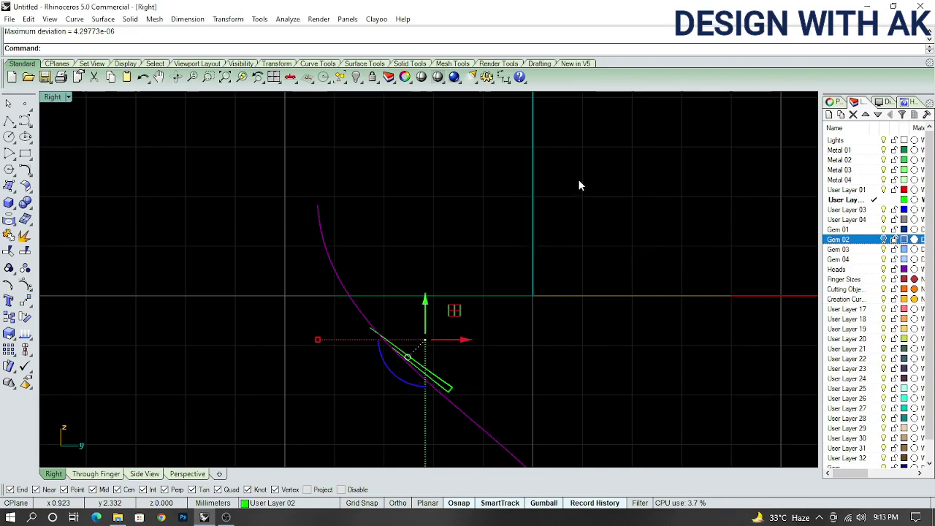
click(459, 208)
scroll(460, 207, down, 3)
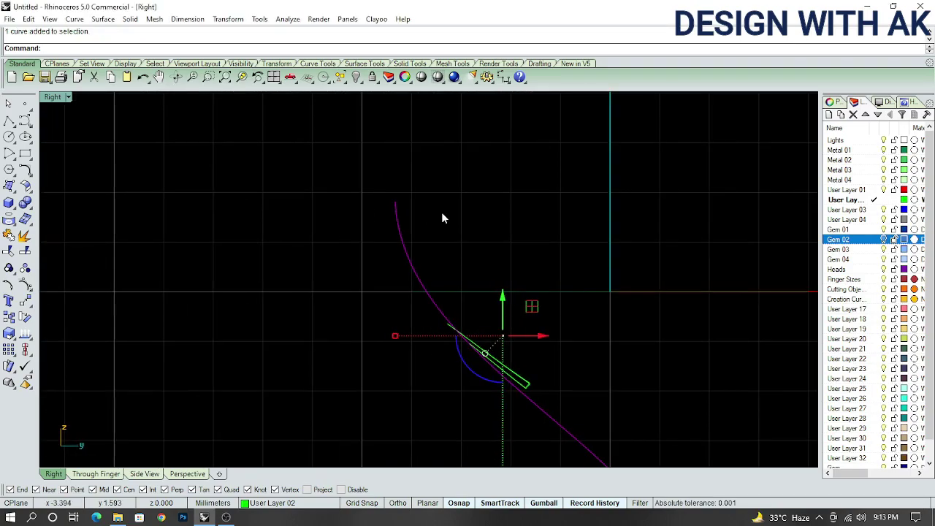
Pipe the flattened prong curve at radius 0.30, replacing an undone first attempt
text(p)
key(Return)
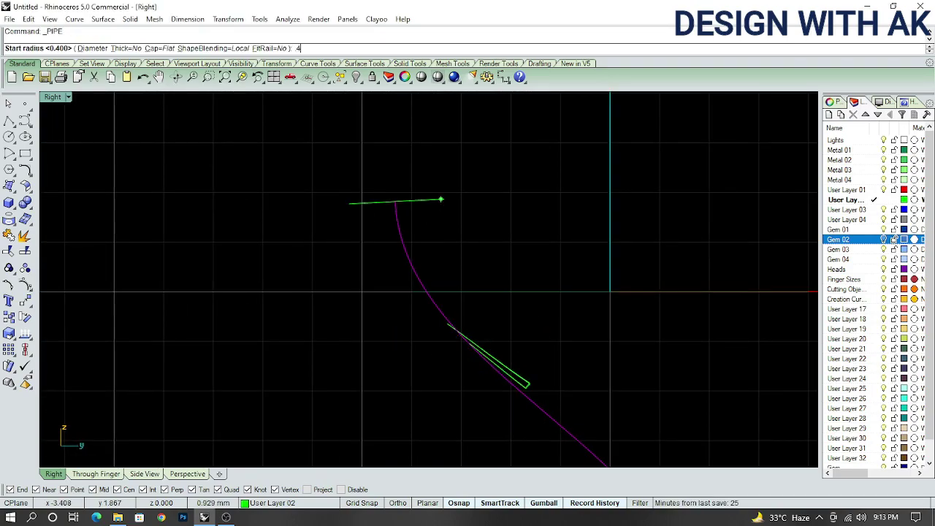
key(Return)
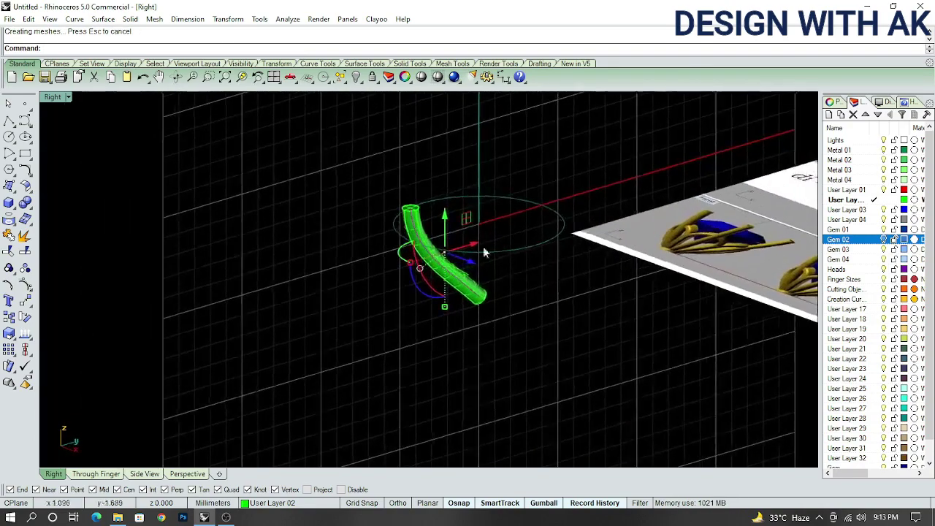
key(ctrl+z)
key(Return)
text(30)
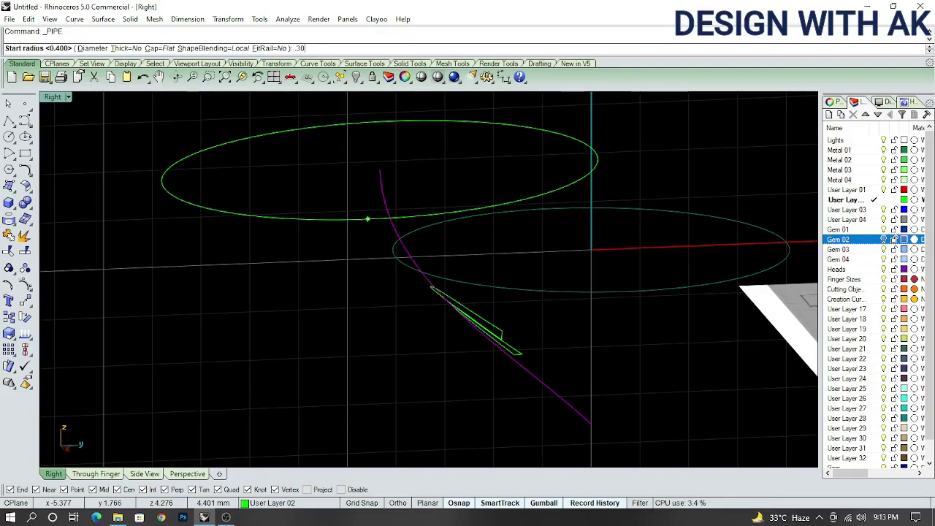
key(Return)
key(Return)
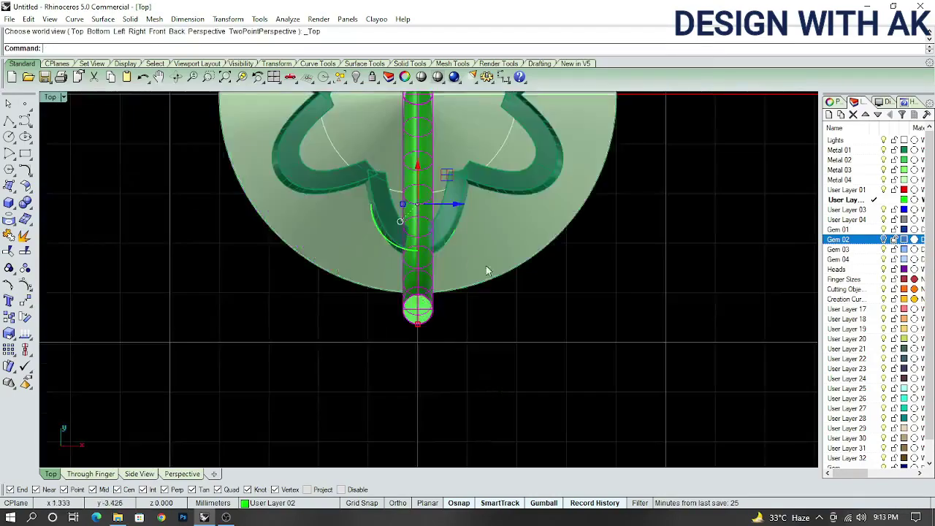
Complete the six-prong circular array centred at the origin, entering 60
text(AA0)
key(Return)
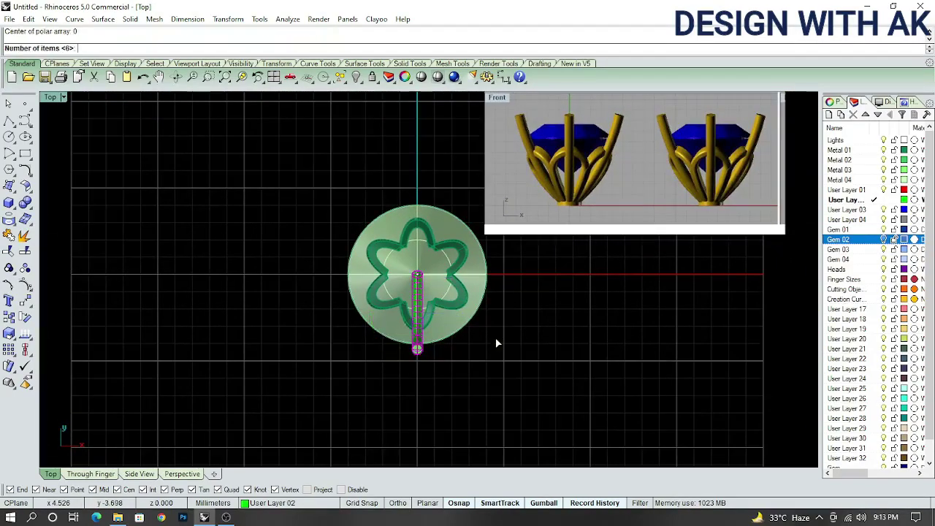
text(60)
key(Return)
key(Return)
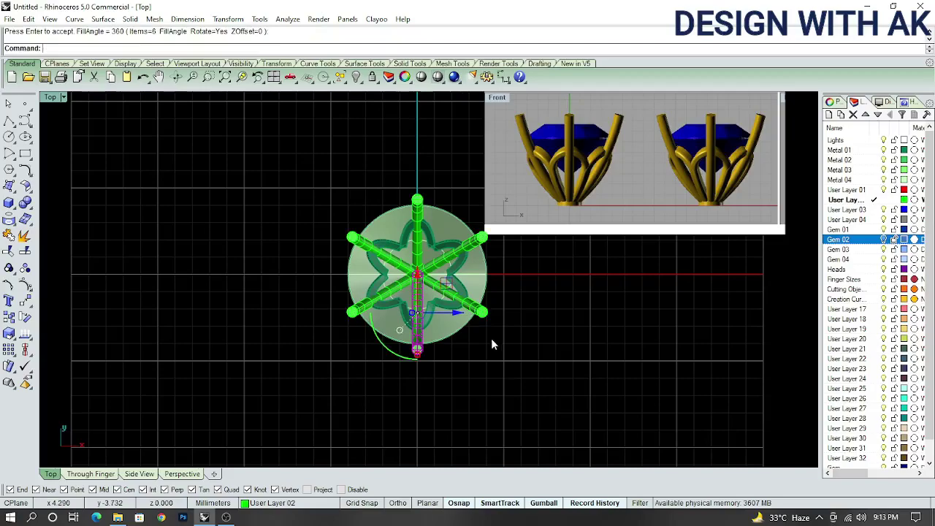
Hide the gem cone to check the prongs, then show it again and inspect at an angle
click(428, 305)
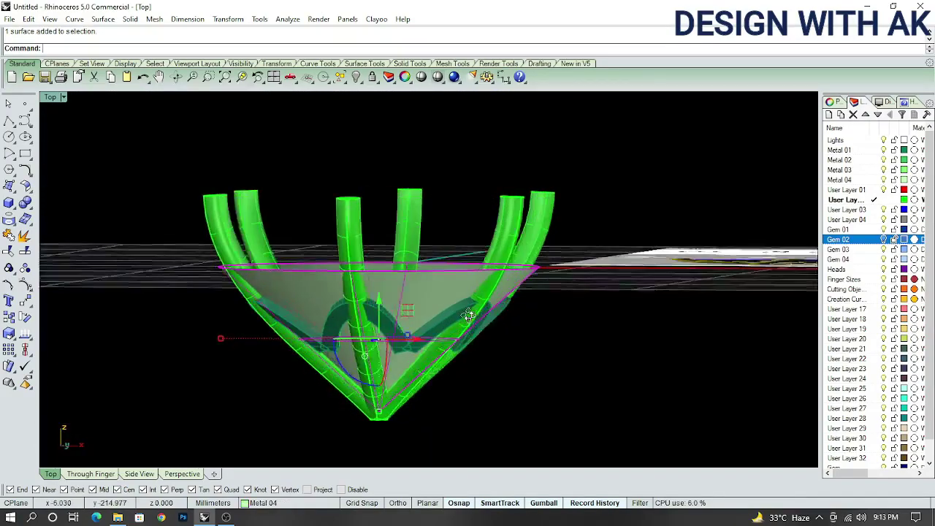
key(ctrl+h)
key(ctrl+alt+h)
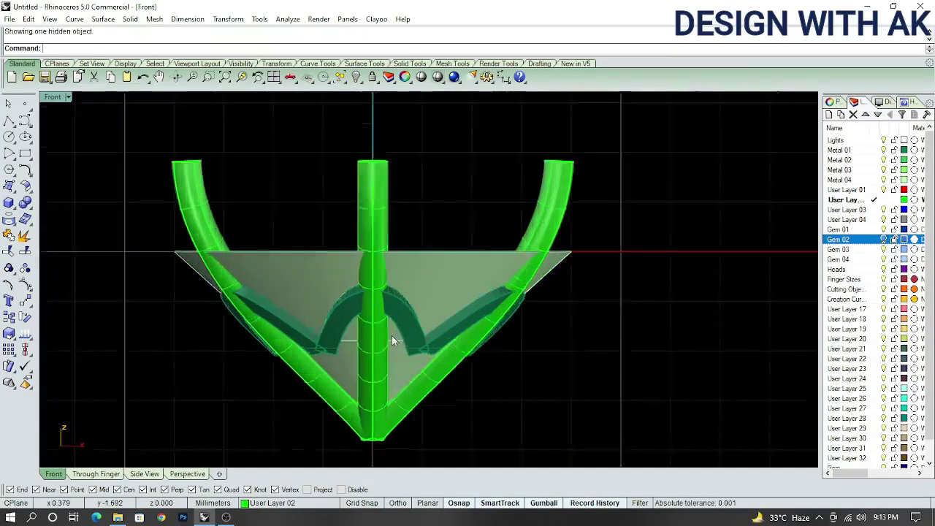
scroll(391, 335, up, 3)
scroll(394, 314, up, 2)
right_drag(379, 320, 448, 335)
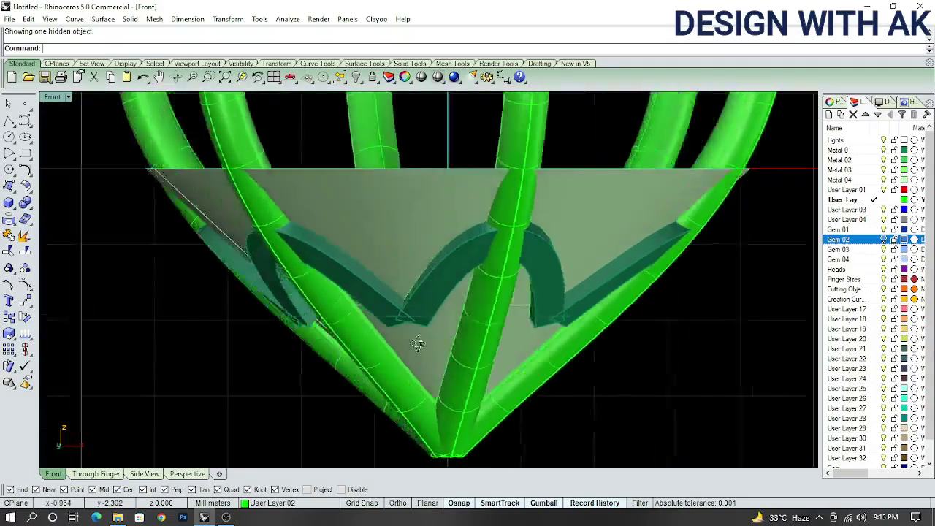
scroll(455, 319, down, 2)
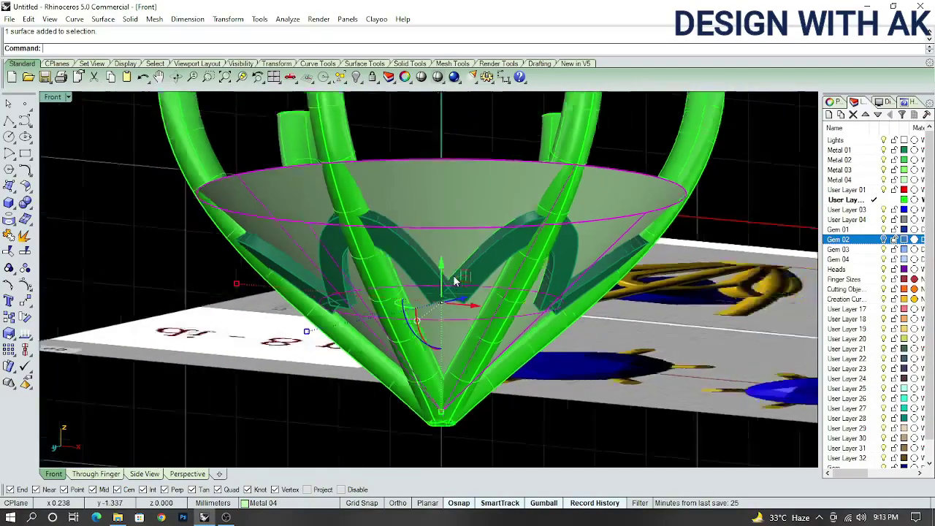
mouse_move(453, 278)
right_down()
mouse_move(461, 233)
mouse_move(439, 293)
right_up()
scroll(439, 293, up, 4)
key(Escape)
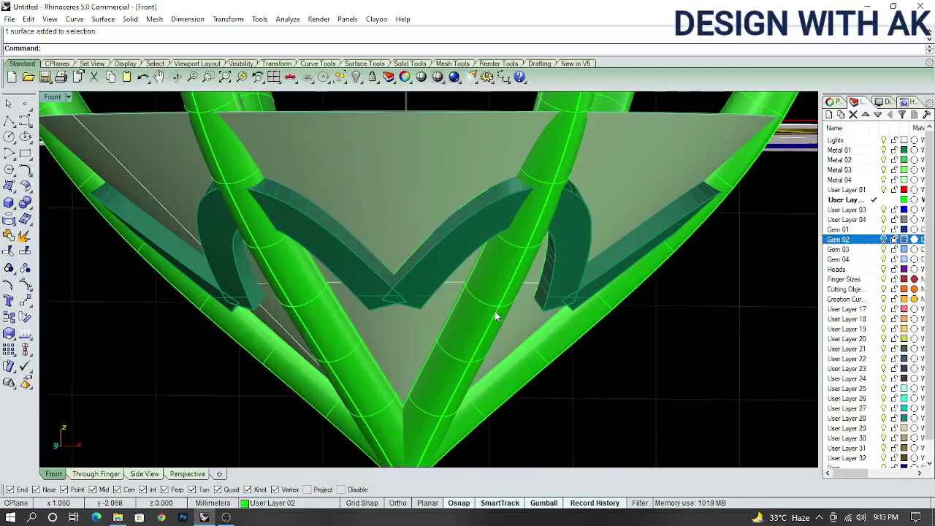
Hide the grouped prongs to inspect the bare cone, then show them again
right_drag(495, 316, 494, 322)
click(527, 366)
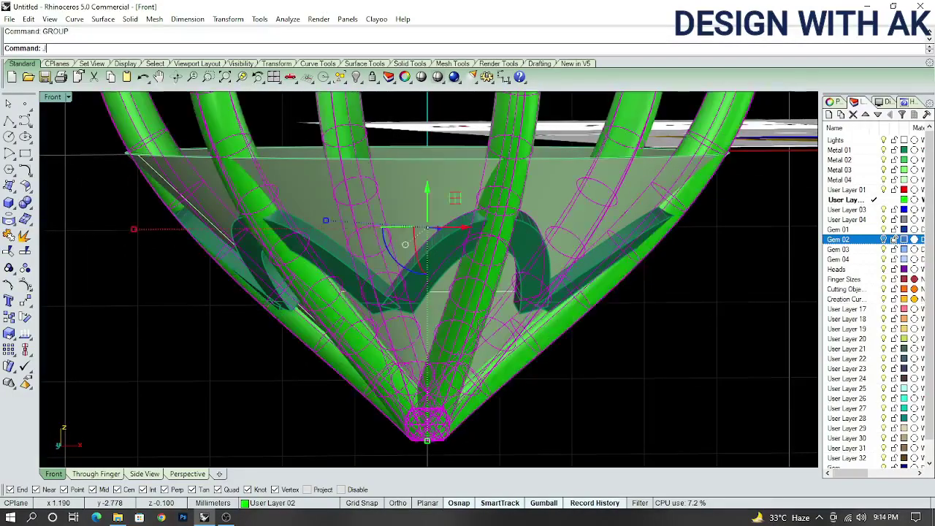
key(ctrl+h)
mouse_move(526, 360)
right_down()
mouse_move(413, 392)
mouse_move(483, 411)
right_up()
key(Home)
key(ctrl+alt+h)
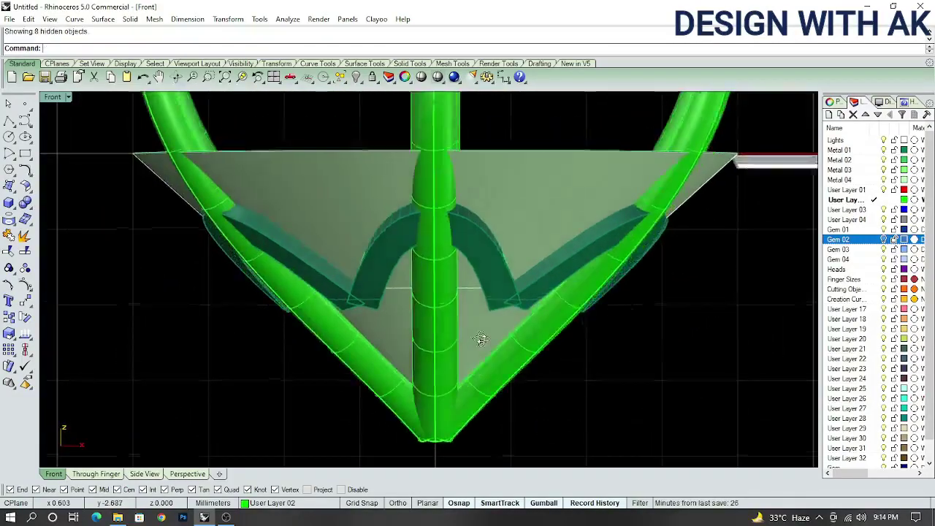
Ungroup the prongs, hide the centre pipe, and view the basket from the Top
text(ngroup)
key(Return)
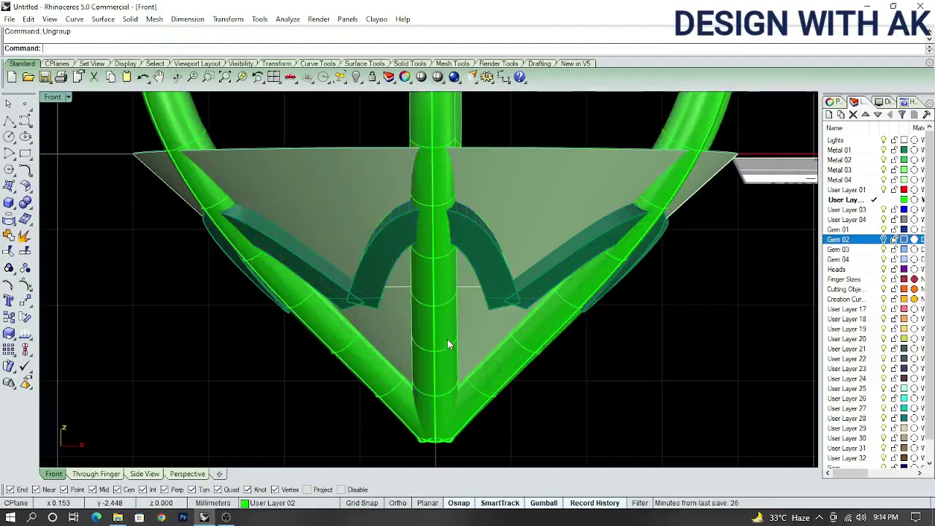
click(448, 343)
mouse_move(448, 343)
right_down()
mouse_move(470, 342)
mouse_move(483, 360)
right_up()
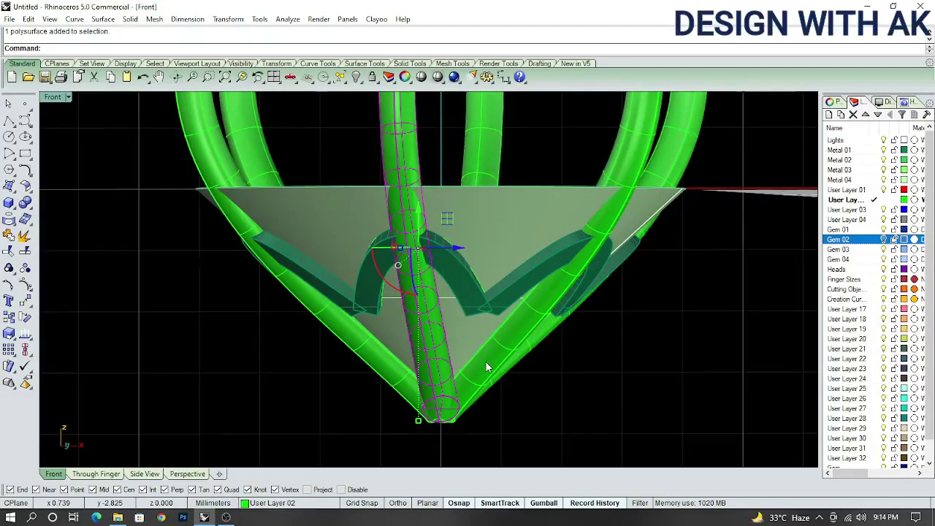
key(ctrl+h)
mouse_move(421, 314)
right_down()
mouse_move(434, 333)
mouse_move(400, 269)
right_up()
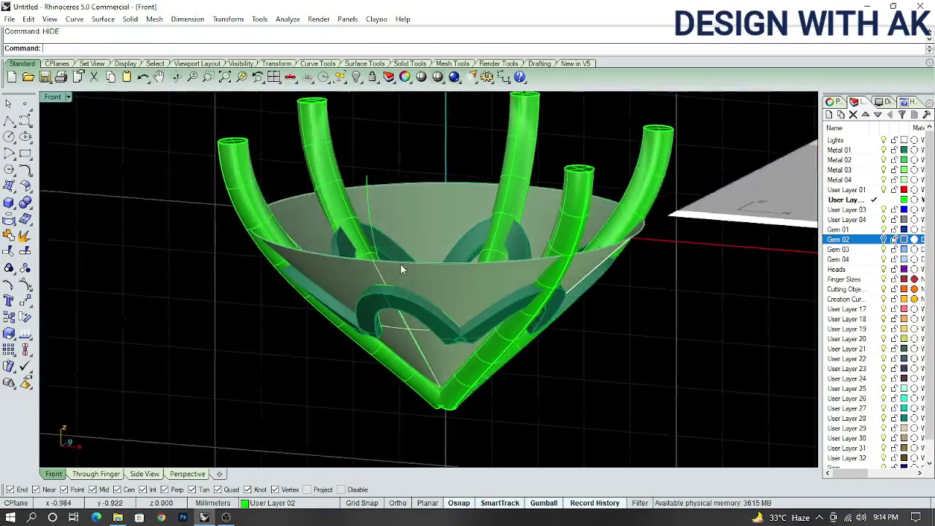
click(371, 221)
key(ctrl+F1)
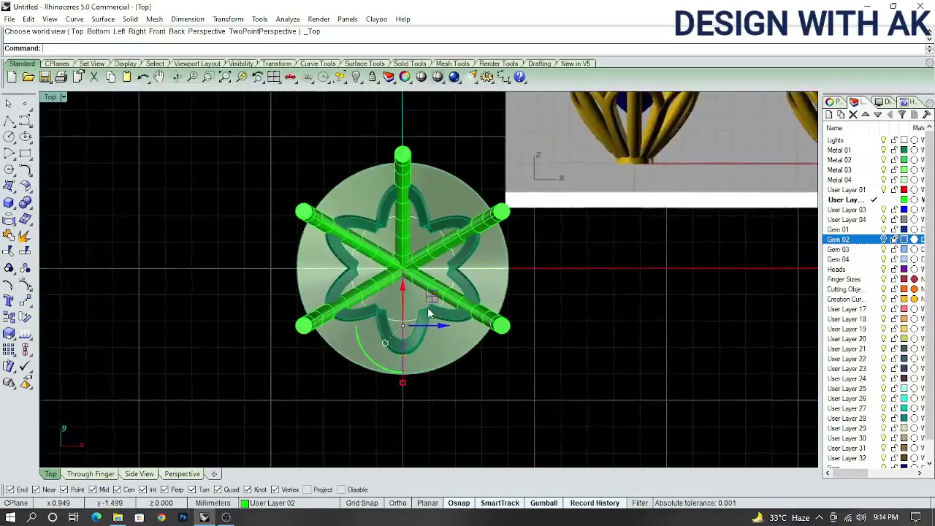
Rotate the guide line about centre 0, from the circle's bottom to the lower-left radial line
key(ctrl+c)
key(ctrl+v)
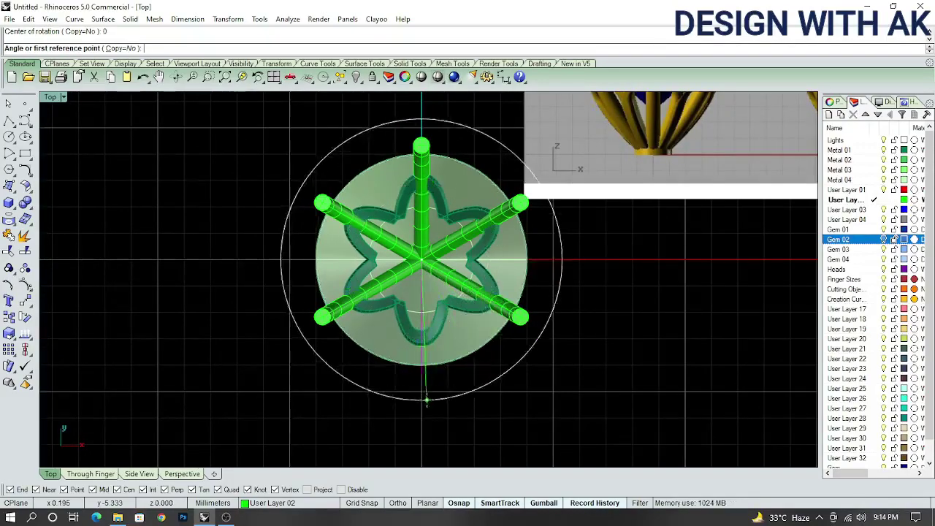
scroll(427, 399, up, 5)
scroll(431, 409, down, 1)
click(443, 397)
scroll(446, 396, down, 2)
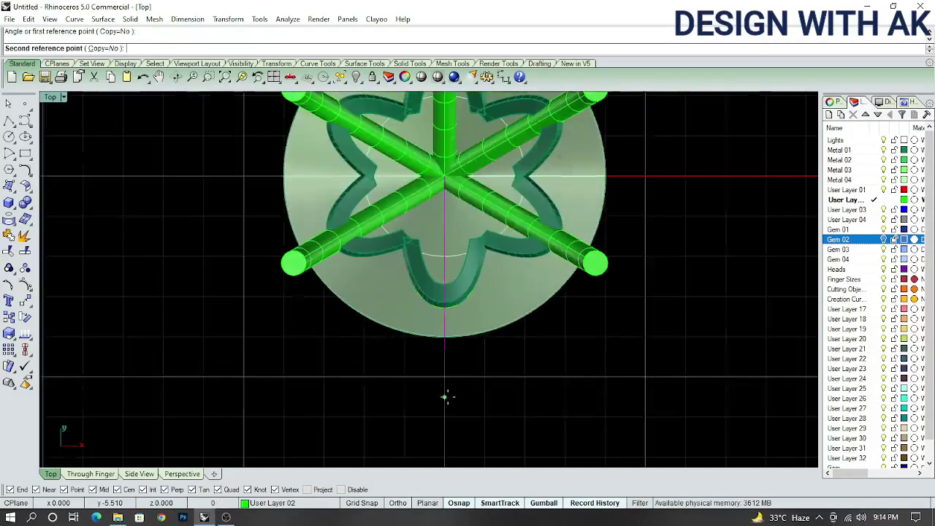
scroll(423, 392, up, 2)
right_drag(422, 381, 456, 400)
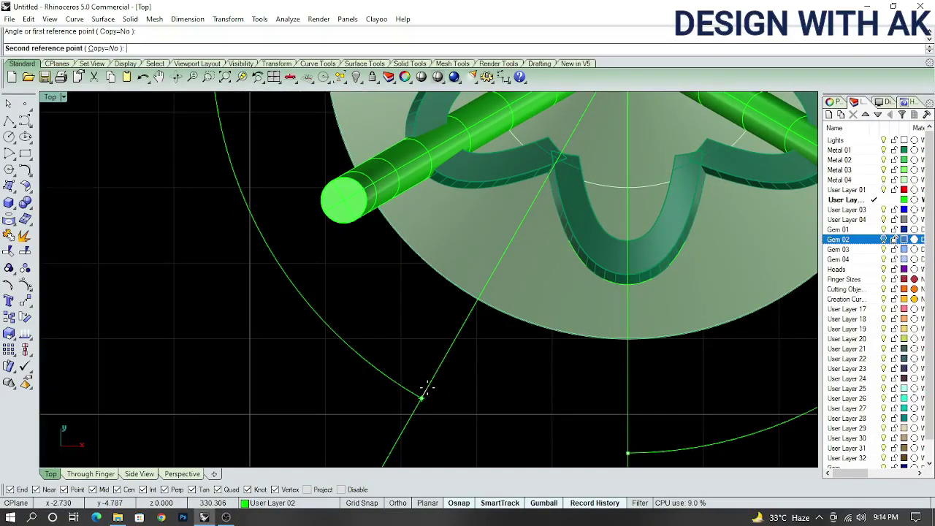
click(425, 394)
scroll(468, 394, down, 3)
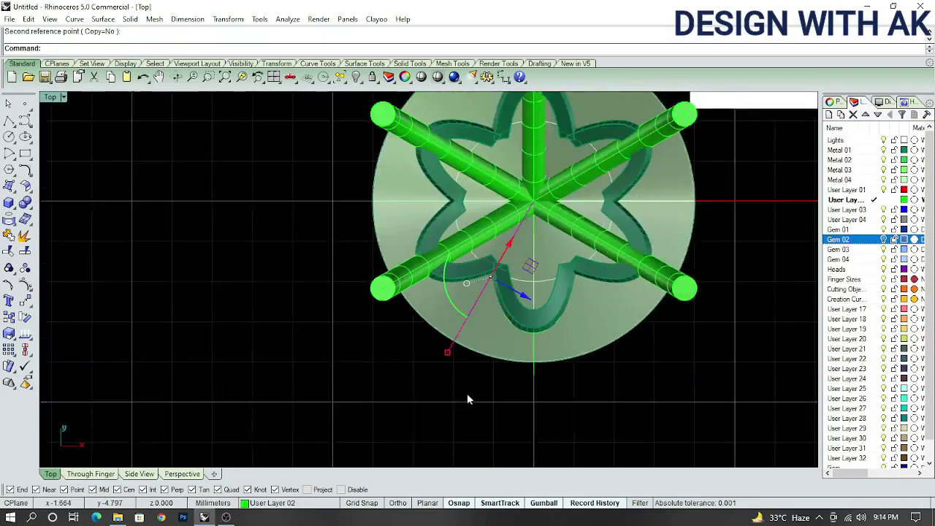
Select the rotated guide line and view the setting from the front
mouse_move(479, 374)
ctrl+shift+right_down()
mouse_move(501, 307)
mouse_move(452, 266)
ctrl+shift+right_up()
scroll(452, 265, up, 3)
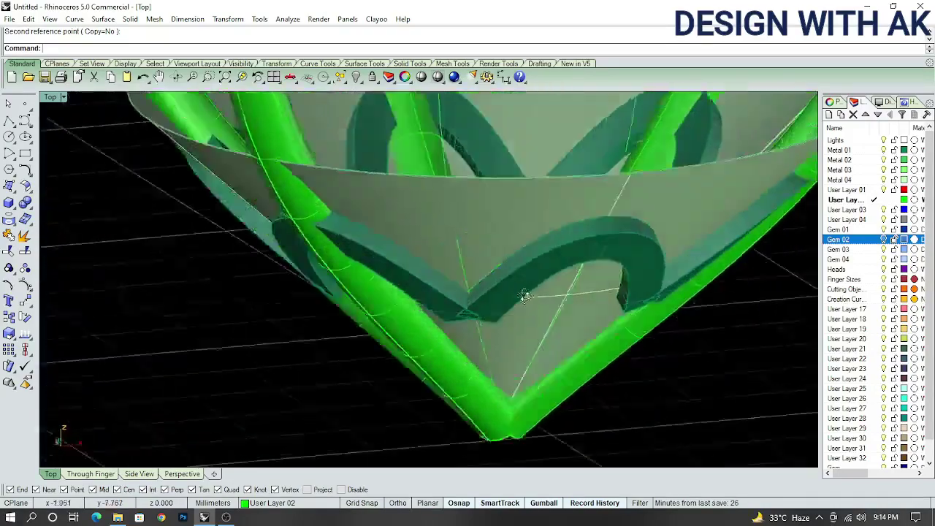
scroll(448, 344, up, 3)
scroll(466, 317, up, 2)
scroll(531, 284, up, 2)
scroll(530, 284, down, 3)
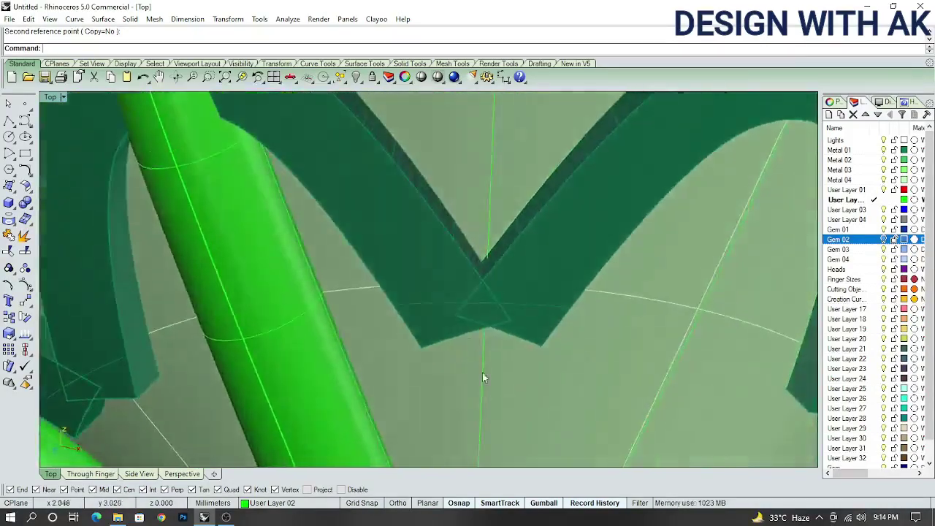
scroll(482, 372, down, 3)
click(491, 269)
key(ctrl+F2)
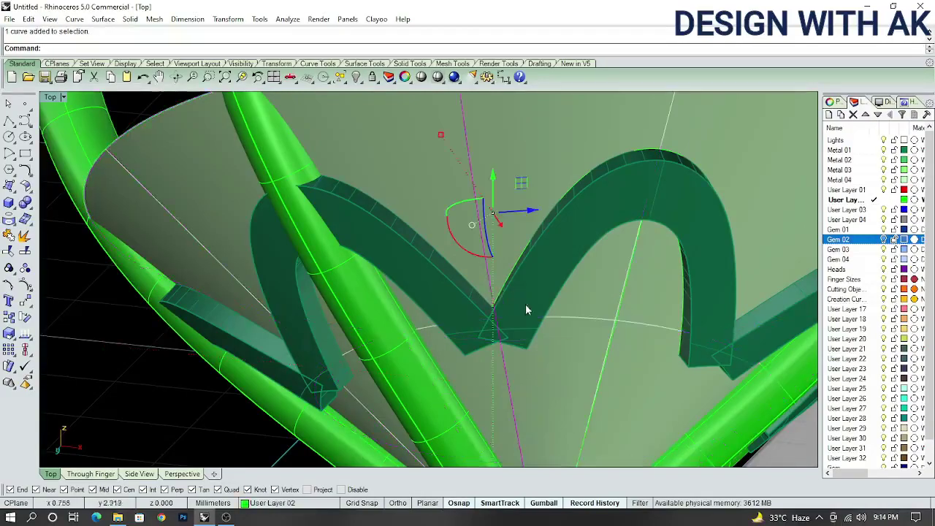
scroll(546, 349, up, 2)
scroll(495, 342, down, 2)
In the Right view, hide the prongs, cone and curves, leaving only the six arch bands
key(ctrl+F3)
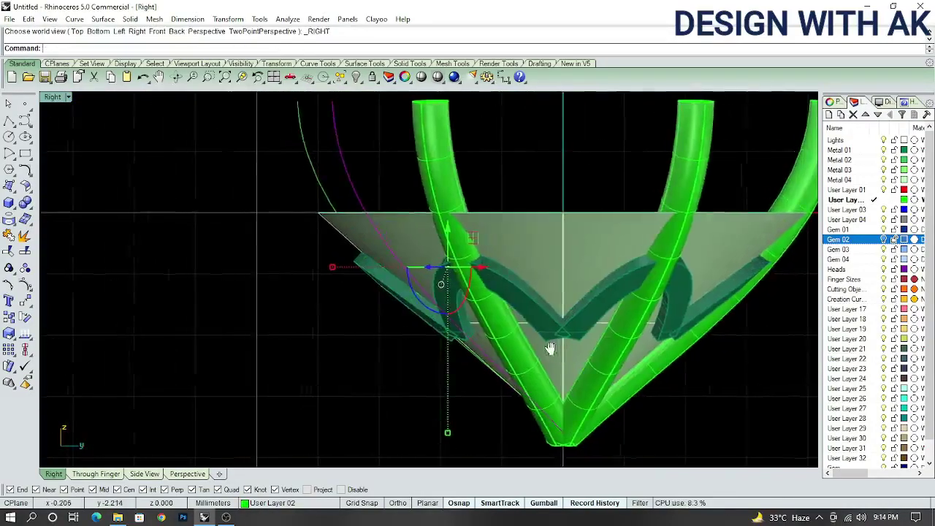
scroll(553, 349, up, 3)
scroll(538, 361, up, 1)
right_drag(498, 373, 504, 351)
scroll(504, 351, up, 3)
click(477, 287)
scroll(477, 287, down, 2)
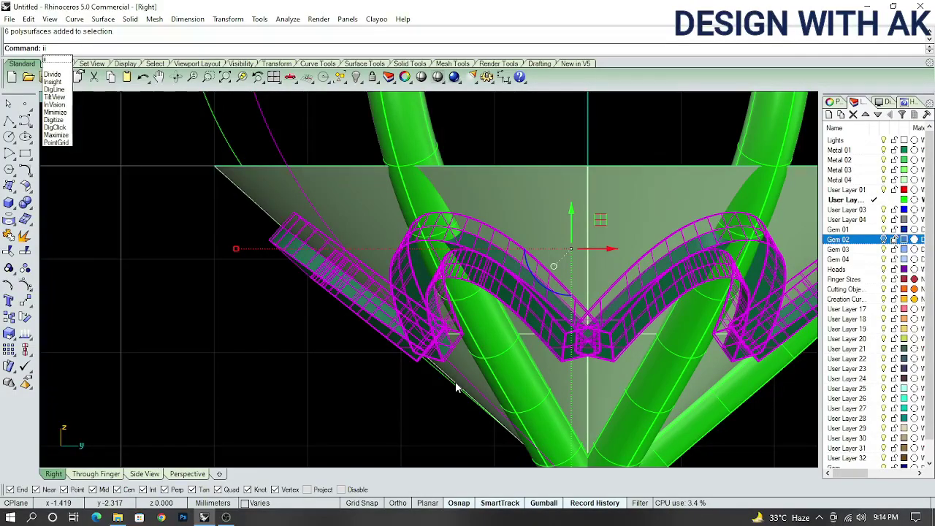
key(Return)
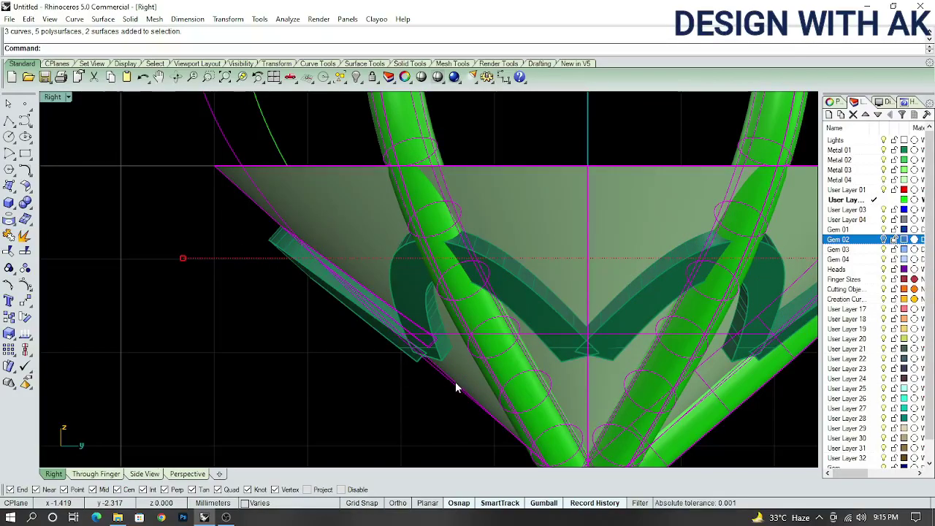
key(ctrl+h)
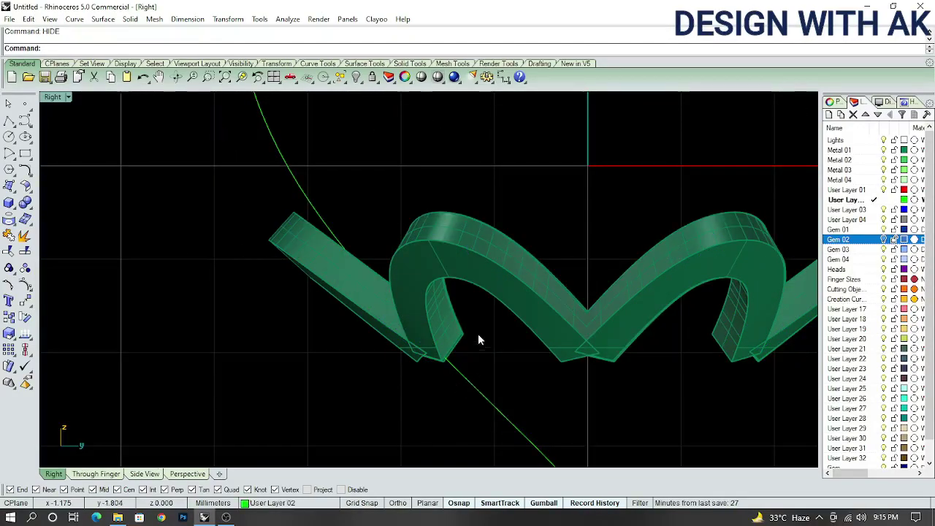
Draw a straight line crossing the guide curves below the band
scroll(478, 338, down, 2)
scroll(481, 354, up, 2)
scroll(464, 357, up, 1)
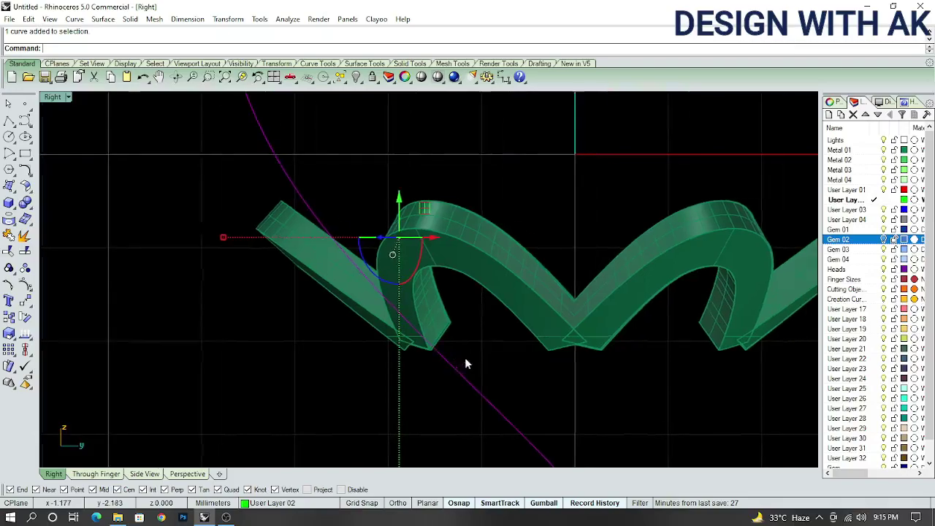
scroll(499, 331, down, 2)
text(L)
key(Return)
click(388, 375)
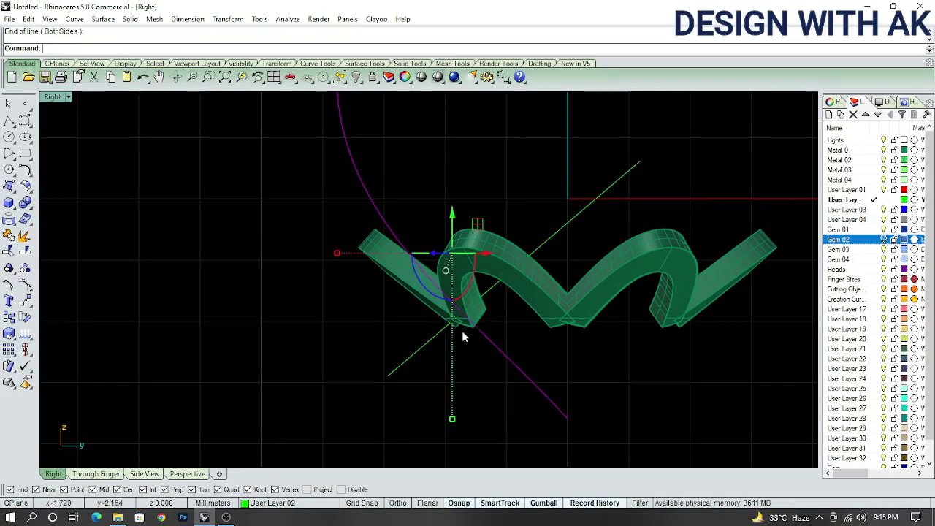
mouse_move(461, 336)
ctrl+shift+right_down()
mouse_move(599, 340)
mouse_move(526, 365)
ctrl+shift+right_up()
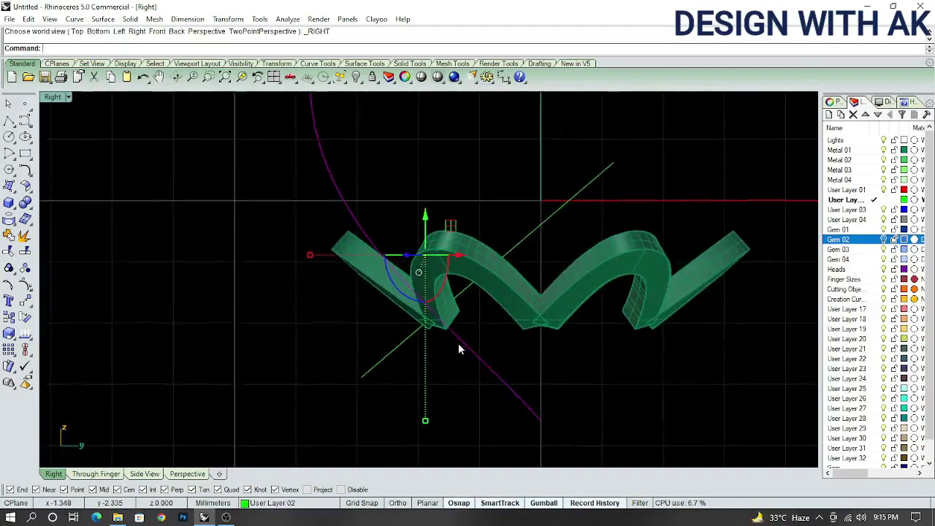
scroll(460, 344, up, 5)
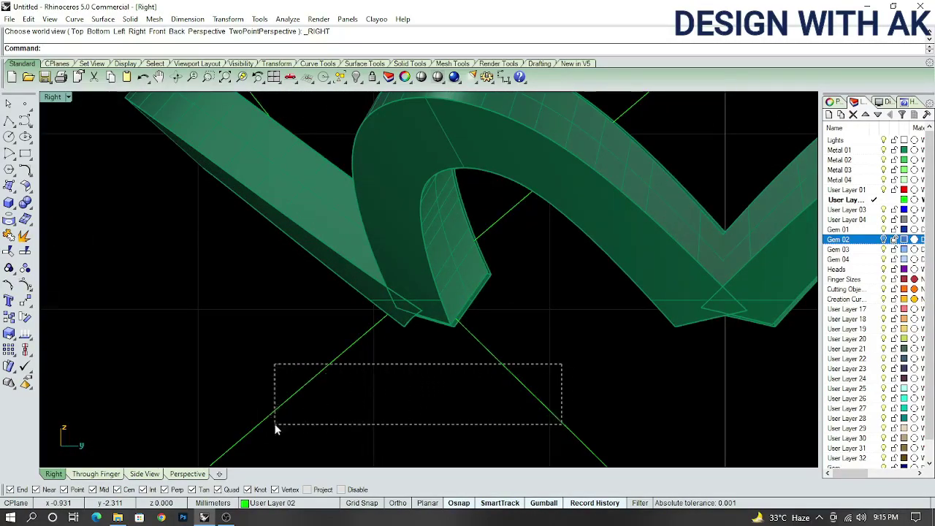
Trim the guide curve pieces at the crossing, then view the gallery ring from the top
drag(275, 429, 275, 430)
scroll(485, 394, down, 3)
scroll(454, 296, down, 2)
click(436, 245)
scroll(435, 245, down, 3)
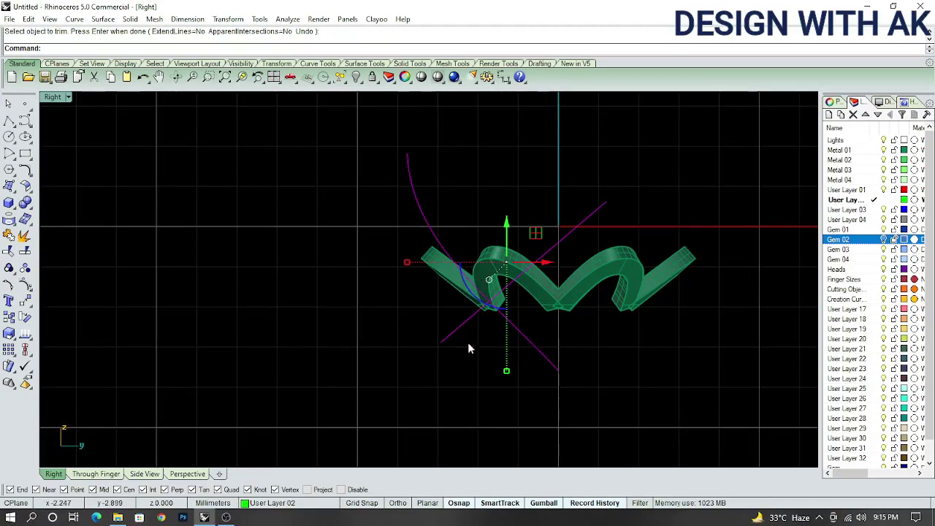
scroll(475, 344, up, 5)
key(Return)
scroll(511, 343, down, 2)
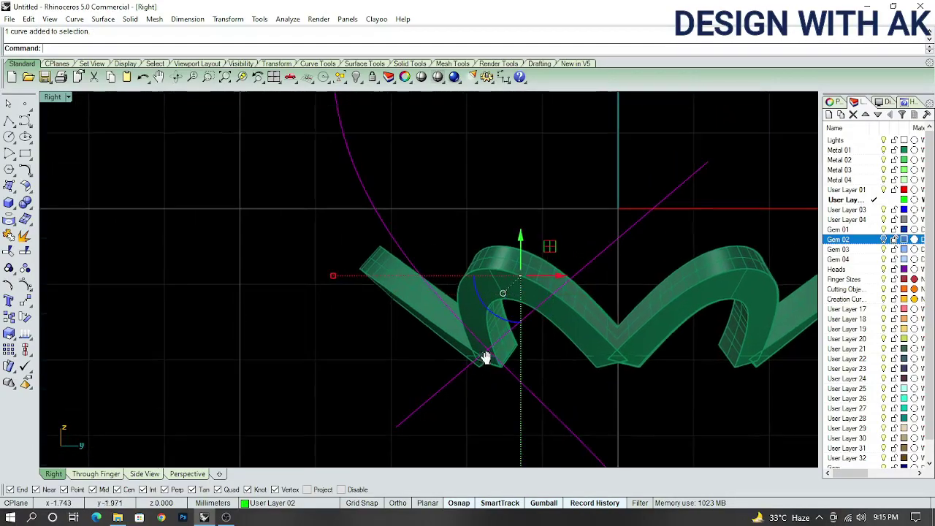
drag(306, 199, 306, 199)
scroll(417, 298, down, 2)
scroll(417, 298, down, 1)
key(Return)
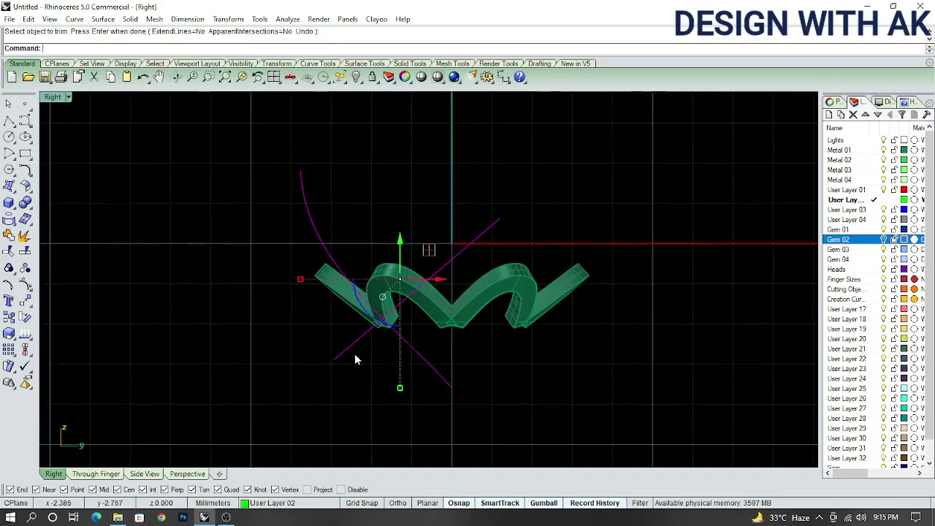
key(ctrl+F1)
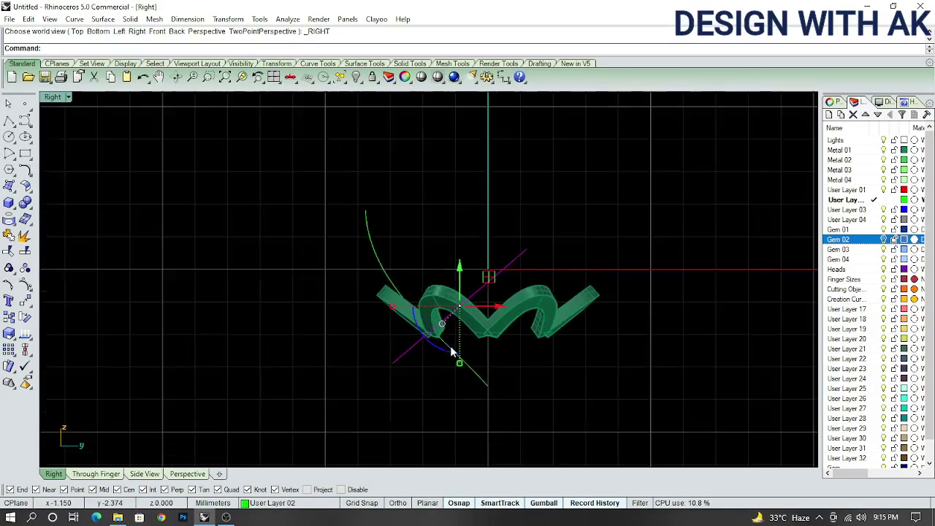
scroll(453, 362, up, 3)
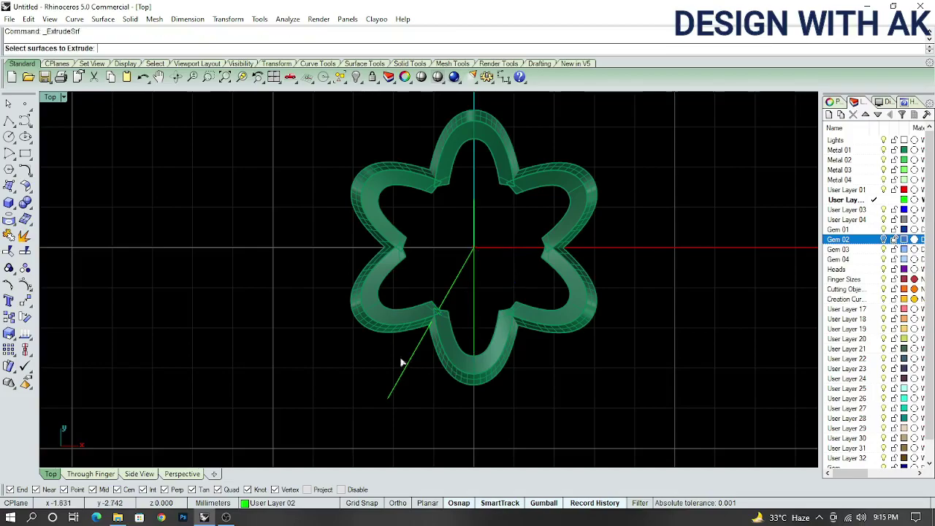
Extrude the guide line along a set direction into a cutting surface and inspect it from the front
key(Return)
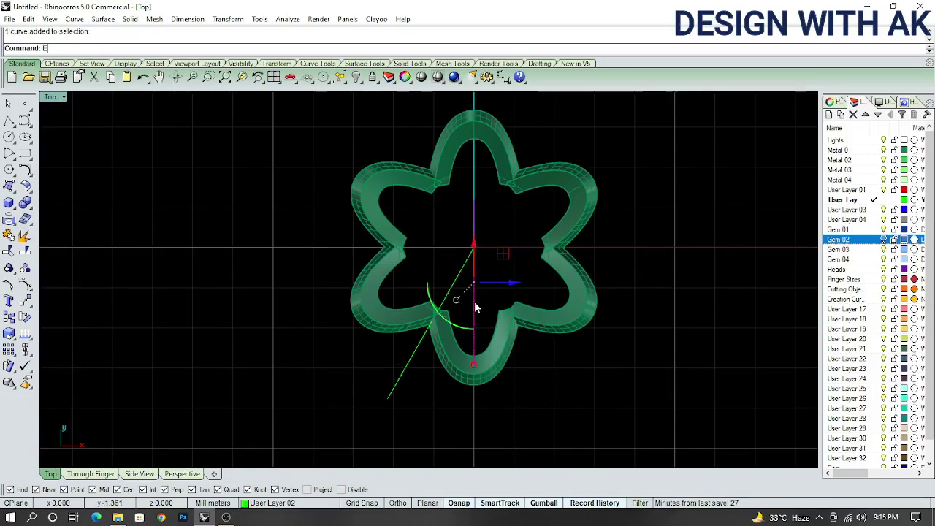
text(d)
click(346, 266)
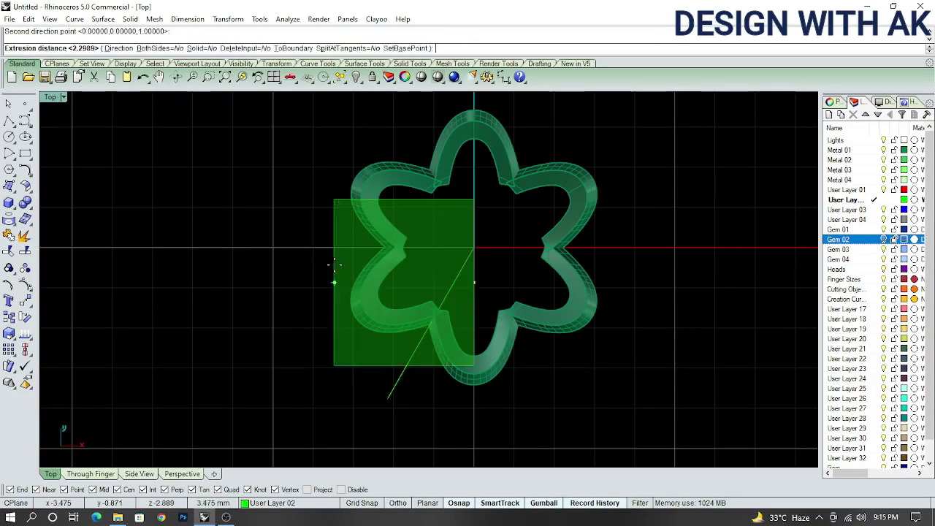
click(252, 270)
key(ctrl+F2)
scroll(460, 322, up, 3)
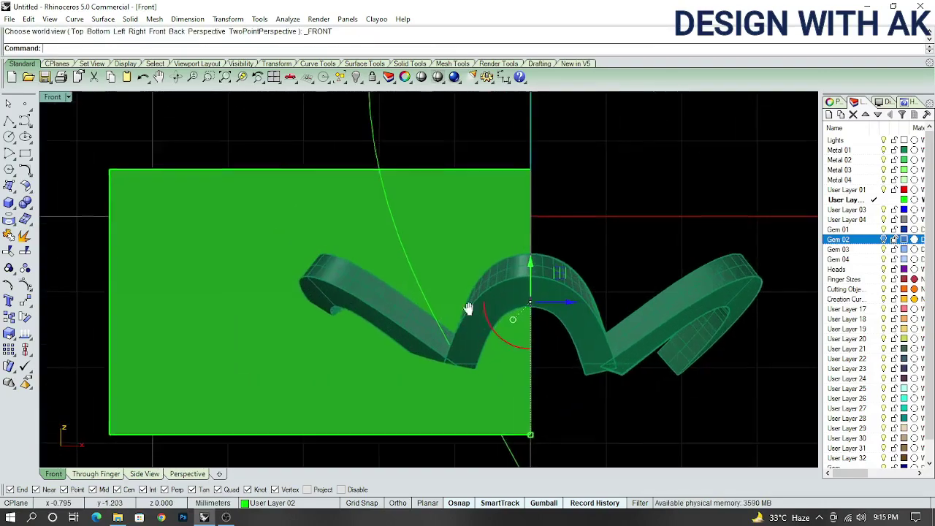
scroll(447, 323, down, 5)
mouse_move(494, 294)
ctrl+shift+right_down()
mouse_move(517, 338)
mouse_move(551, 275)
mouse_move(470, 328)
ctrl+shift+right_up()
scroll(495, 360, up, 3)
scroll(500, 365, up, 2)
mouse_move(500, 365)
ctrl+shift+right_down()
mouse_move(495, 341)
mouse_move(490, 367)
mouse_move(514, 242)
ctrl+shift+right_up()
scroll(513, 360, down, 2)
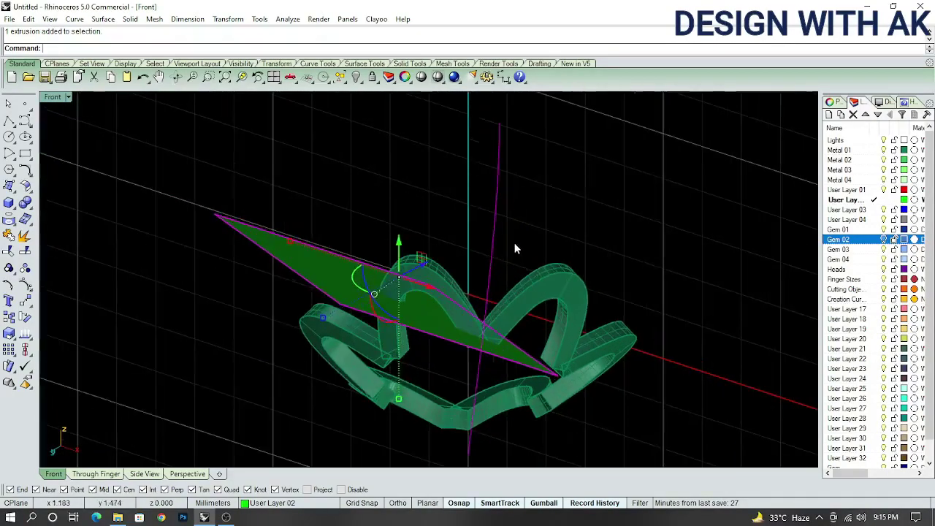
Begin trimming the gallery band with the cutting surface, viewed edge-on
text(trim)
key(Return)
mouse_move(463, 209)
ctrl+shift+right_down()
mouse_move(468, 270)
mouse_move(340, 289)
ctrl+shift+right_up()
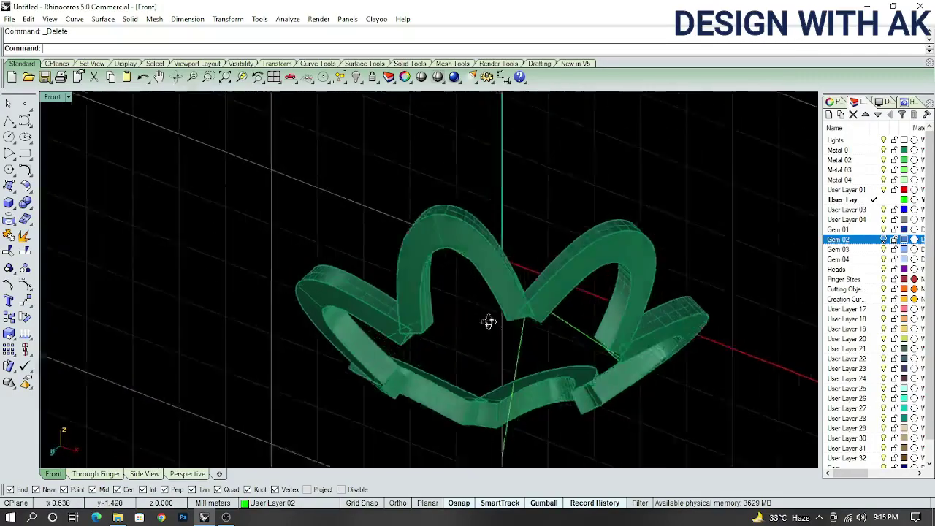
scroll(488, 323, up, 5)
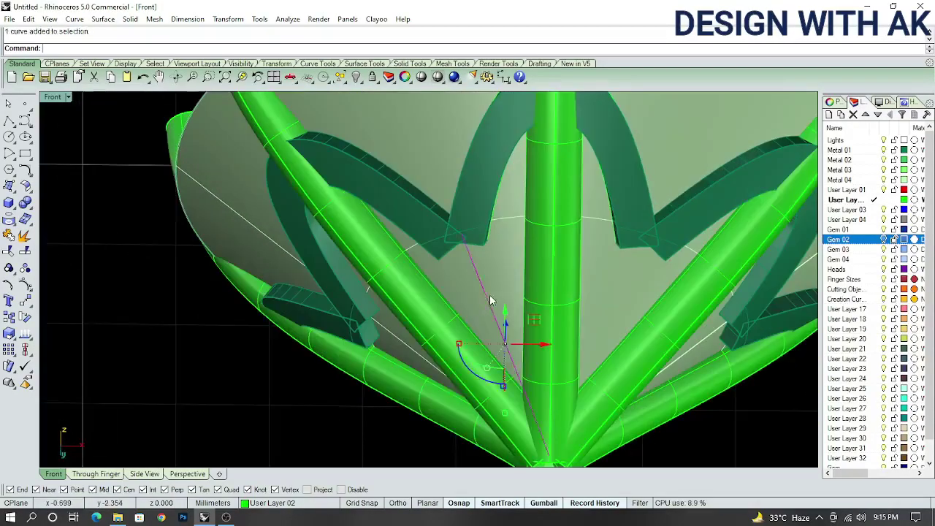
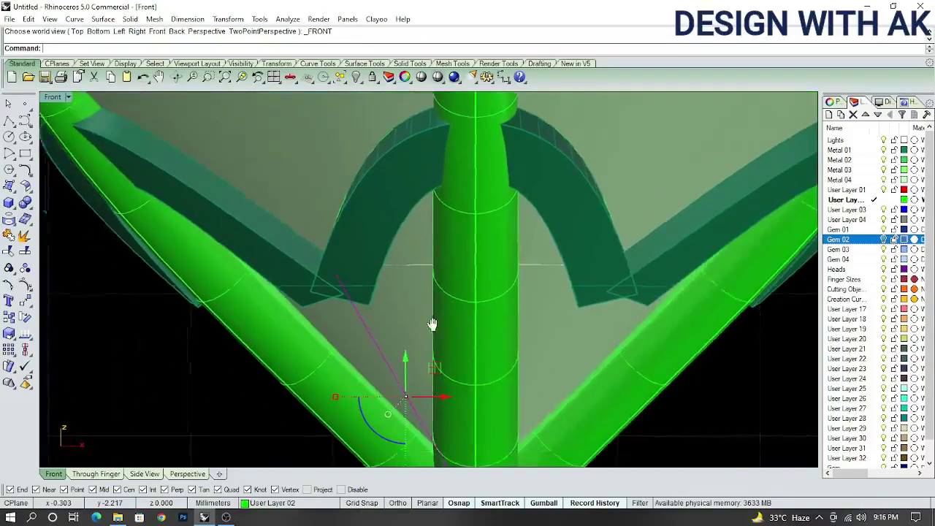
Extrude the curve along a custom direction picked in the view
right_drag(431, 324, 393, 308)
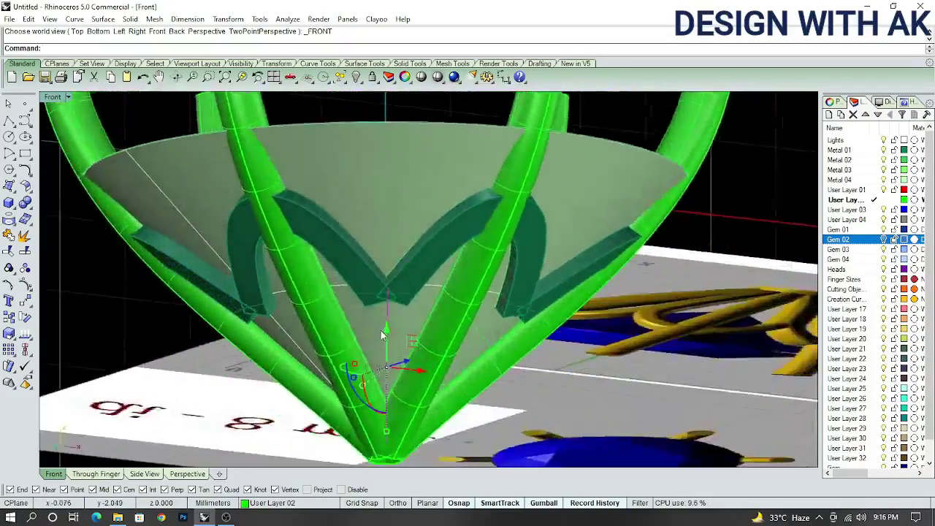
scroll(391, 320, up, 2)
text(d)
key(Return)
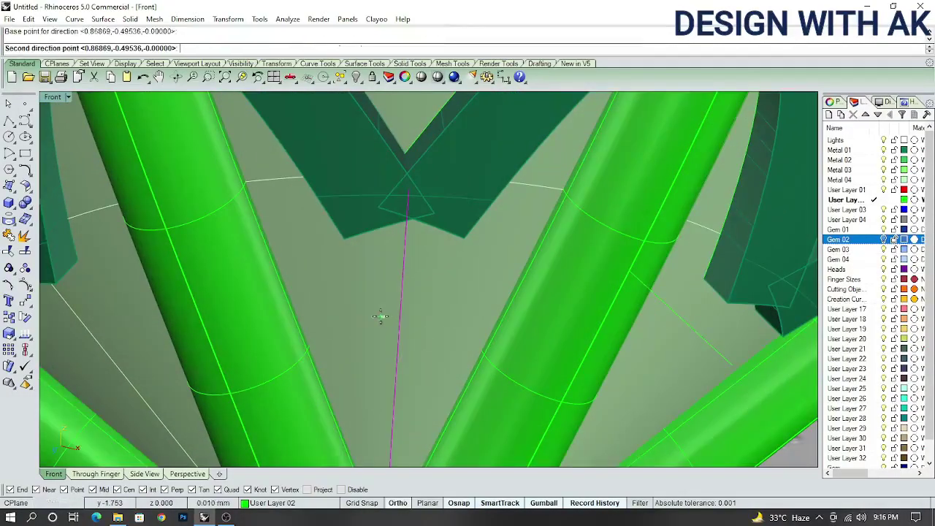
click(381, 315)
key(Return)
Repeat the curve extrusion from the right-side view along a new custom direction
mouse_move(361, 316)
right_down()
mouse_move(389, 251)
mouse_move(386, 210)
mouse_move(374, 348)
right_up()
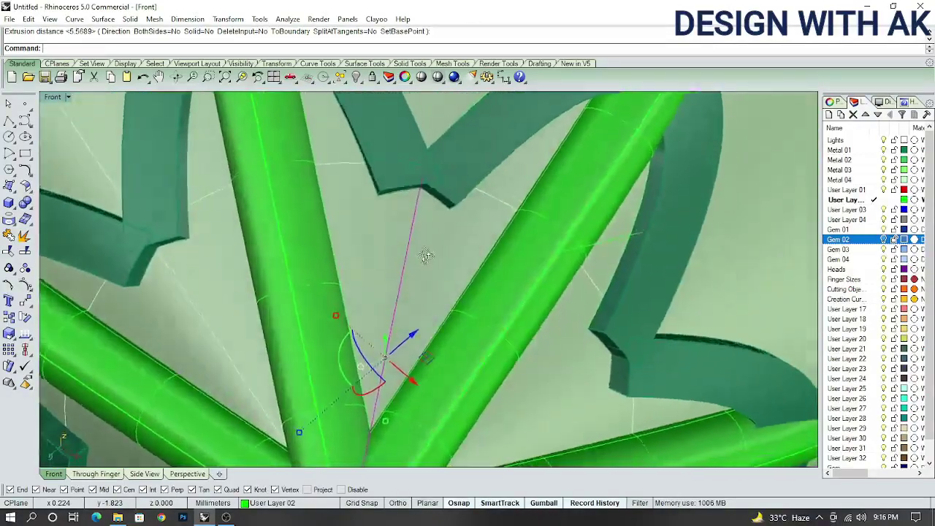
key(ctrl+shift+r)
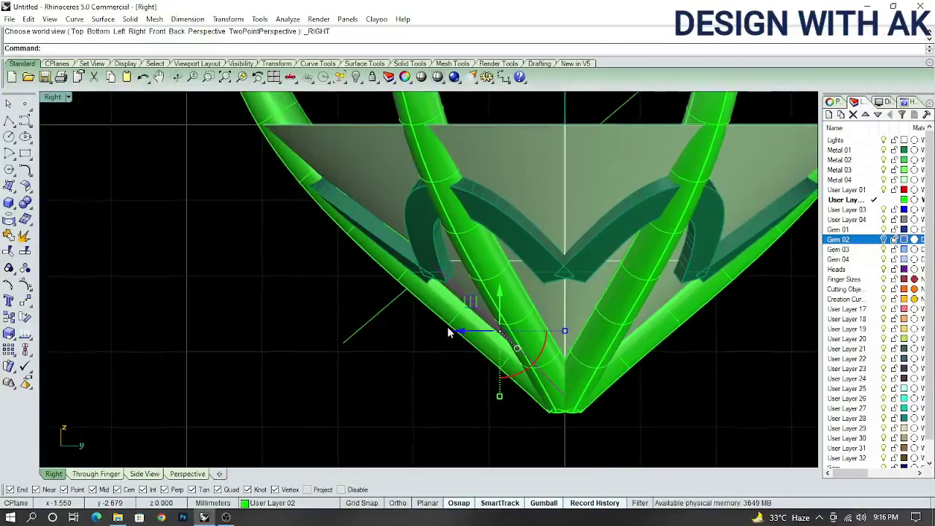
key(Return)
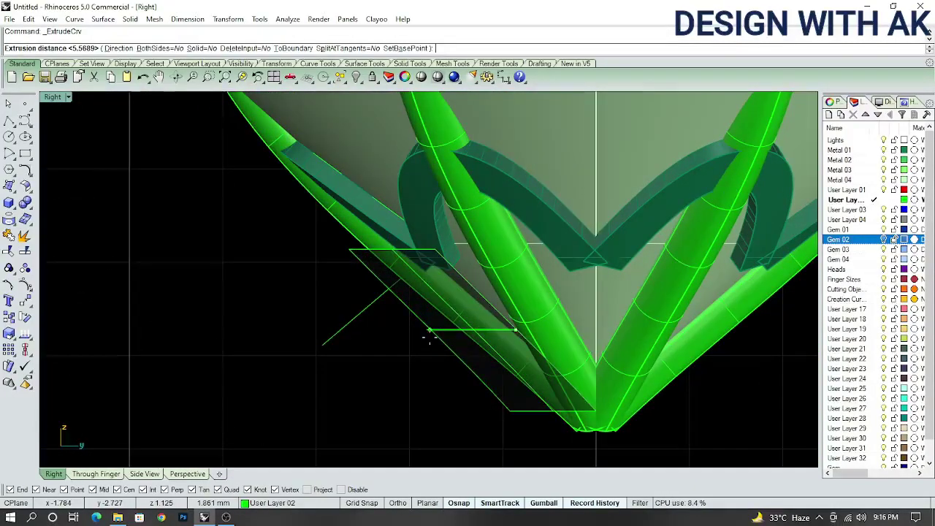
text(d)
key(Return)
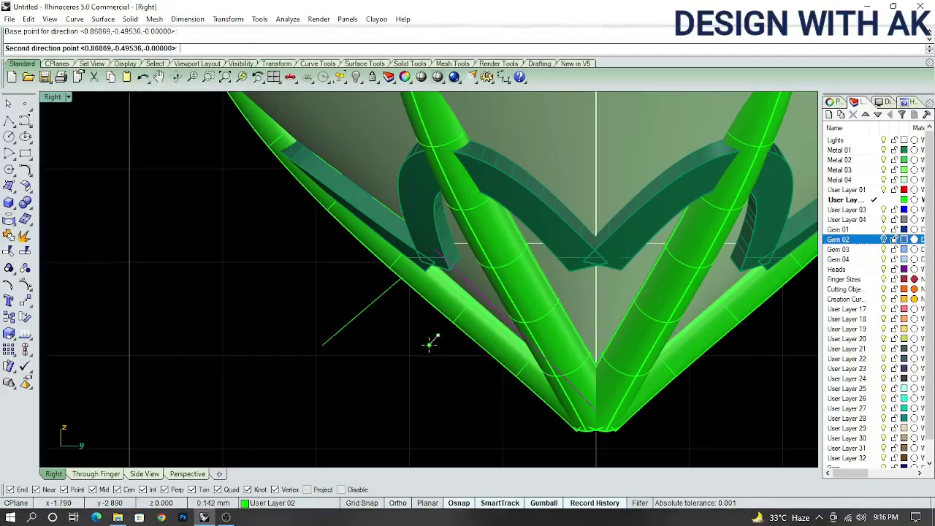
click(430, 342)
scroll(430, 341, up, 2)
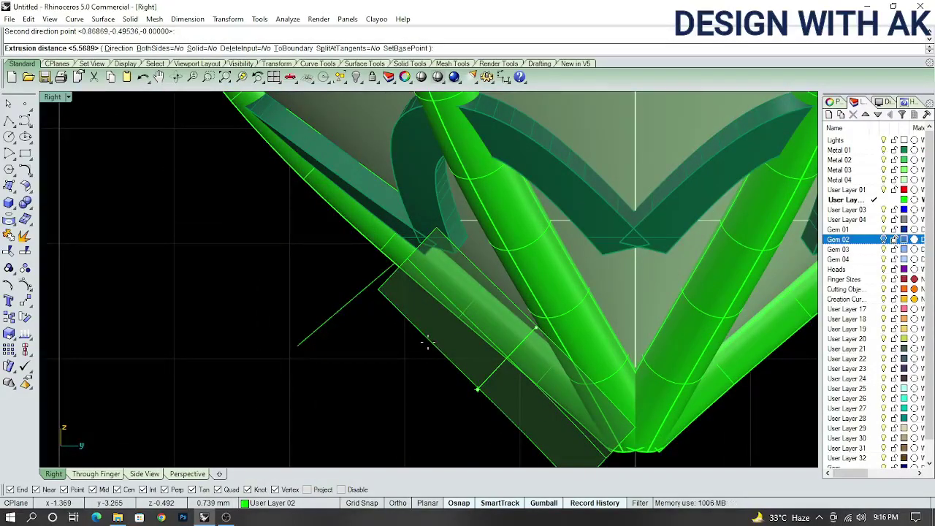
text(20)
key(Return)
Zoom in to check the result and undo that extrusion
scroll(428, 342, down, 2)
scroll(479, 301, up, 3)
scroll(479, 314, up, 2)
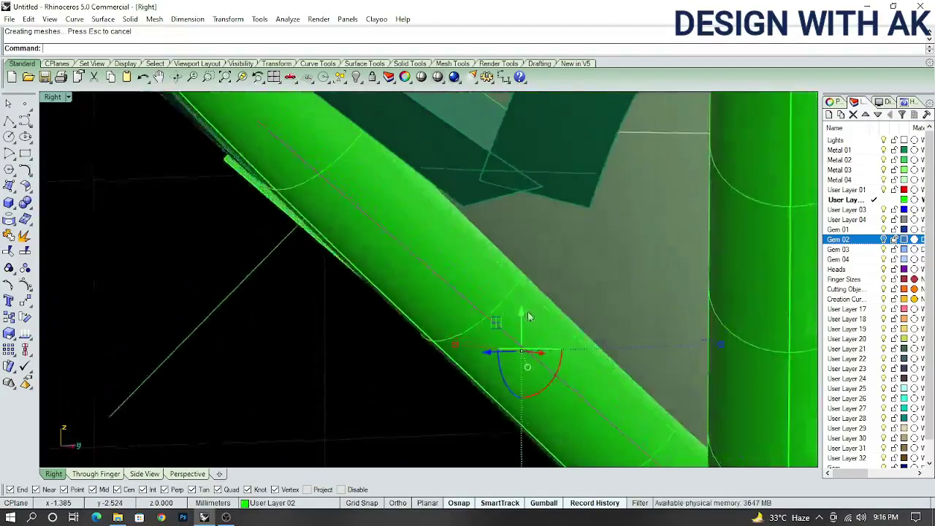
scroll(483, 327, down, 2)
key(ctrl+z)
scroll(482, 327, down, 2)
Extrude the curve once more as a solid box, inspect it in 3D, then undo it
key(Return)
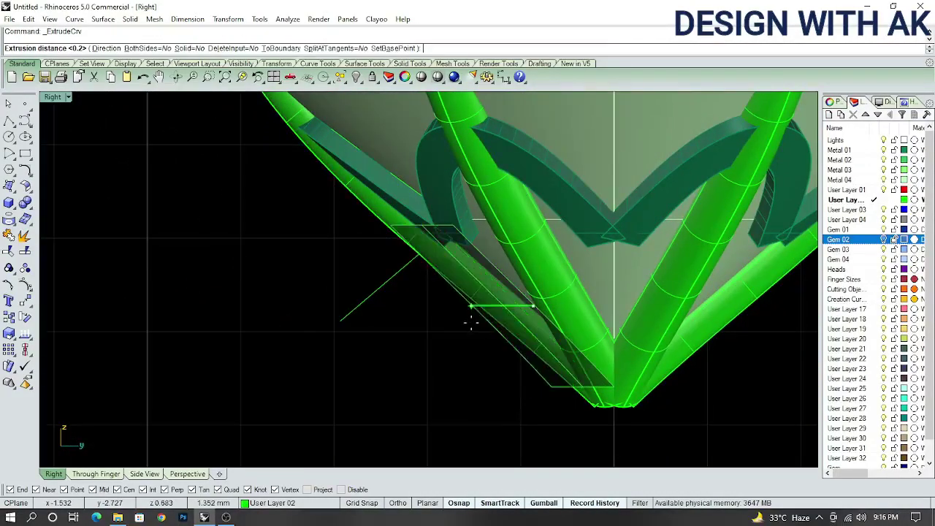
text(d)
key(Return)
click(465, 329)
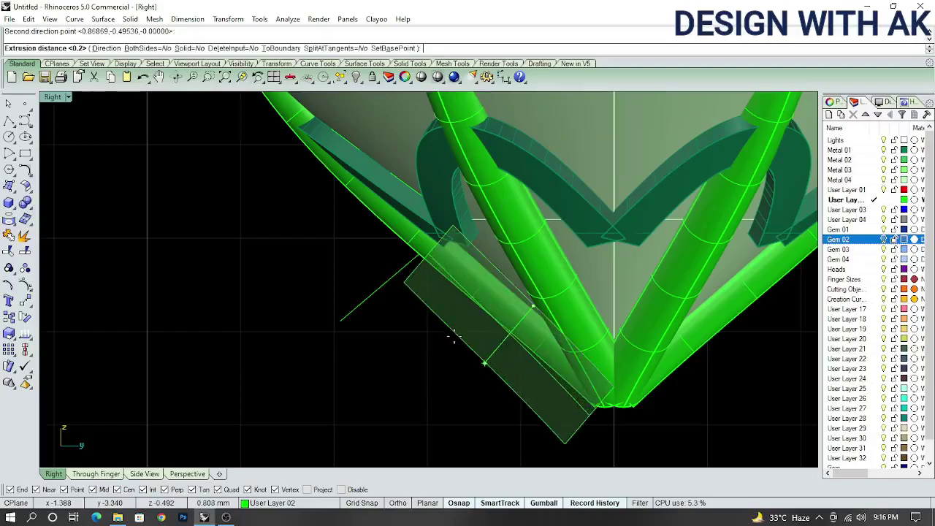
click(454, 334)
right_drag(478, 340, 511, 343)
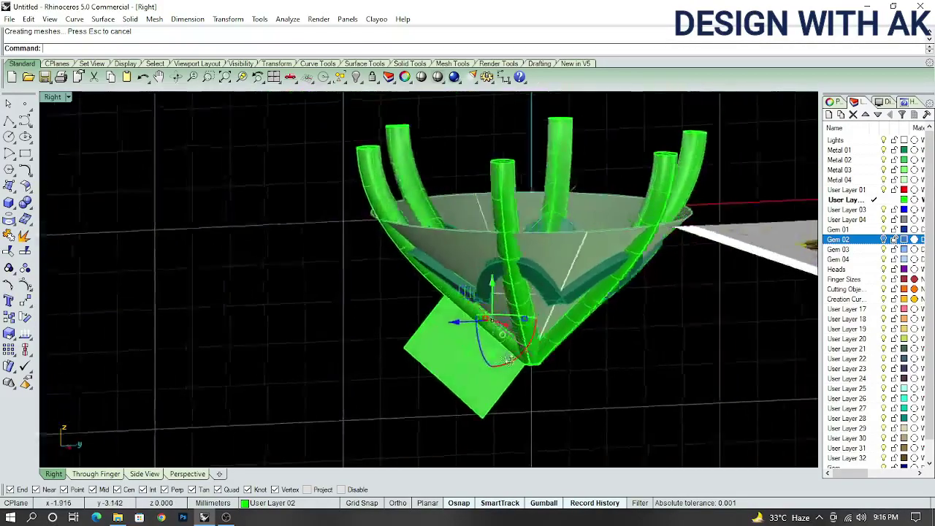
key(ctrl+z)
scroll(505, 284, up, 3)
scroll(477, 275, up, 1)
scroll(519, 265, up, 1)
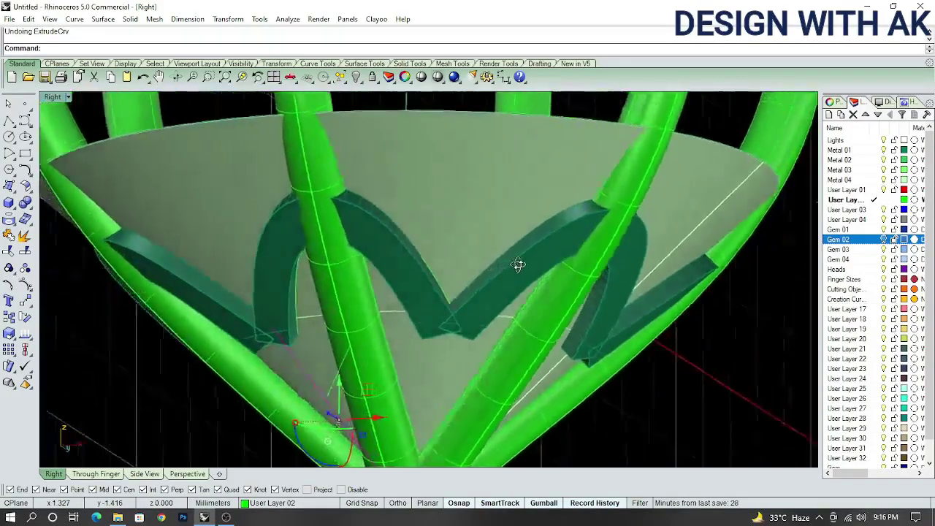
scroll(463, 290, up, 1)
Isolate the M-shaped gallery strip by inverting the selection and hiding everything else
click(462, 290)
key(ctrl+F1)
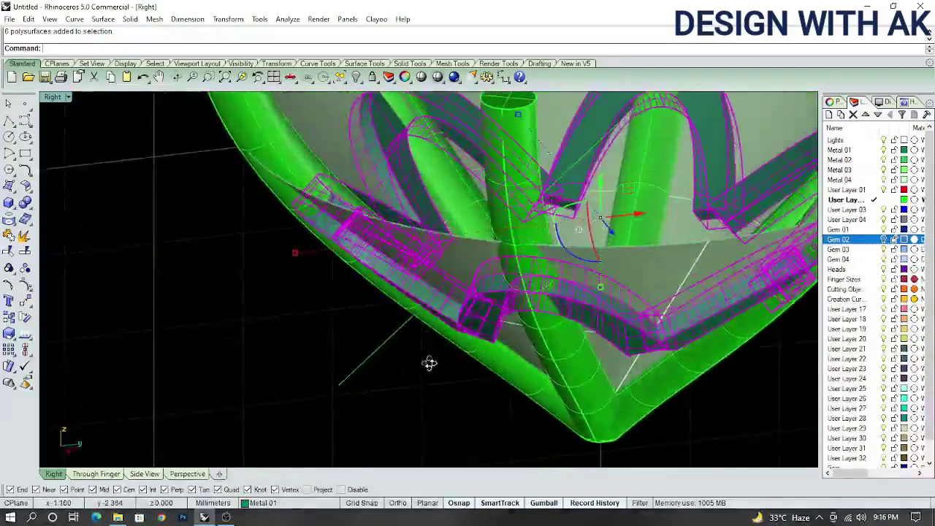
key(ctrl+i)
key(ctrl+h)
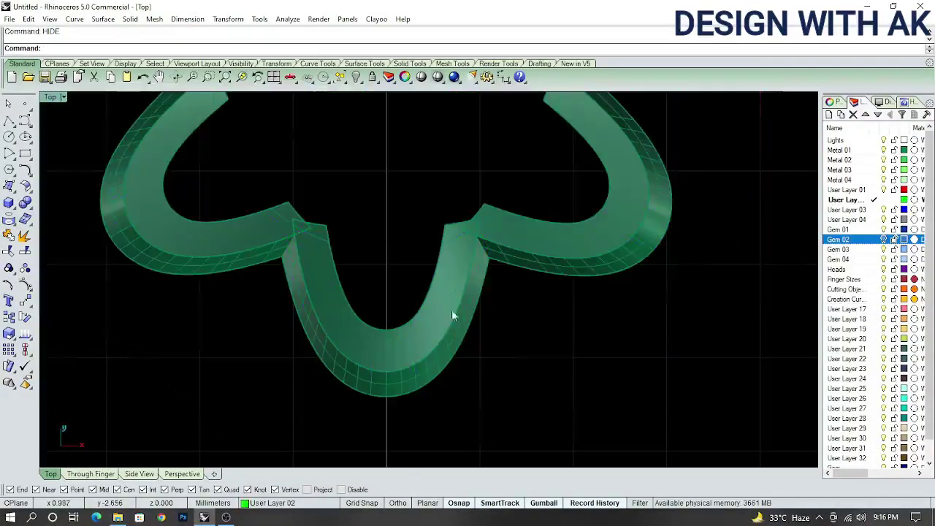
scroll(454, 312, down, 2)
mouse_move(397, 267)
right_down()
mouse_move(460, 197)
mouse_move(506, 252)
mouse_move(474, 280)
right_up()
Measure the strip's thickness at the knot with DD (0.27), then cancel the dimension
text(DD)
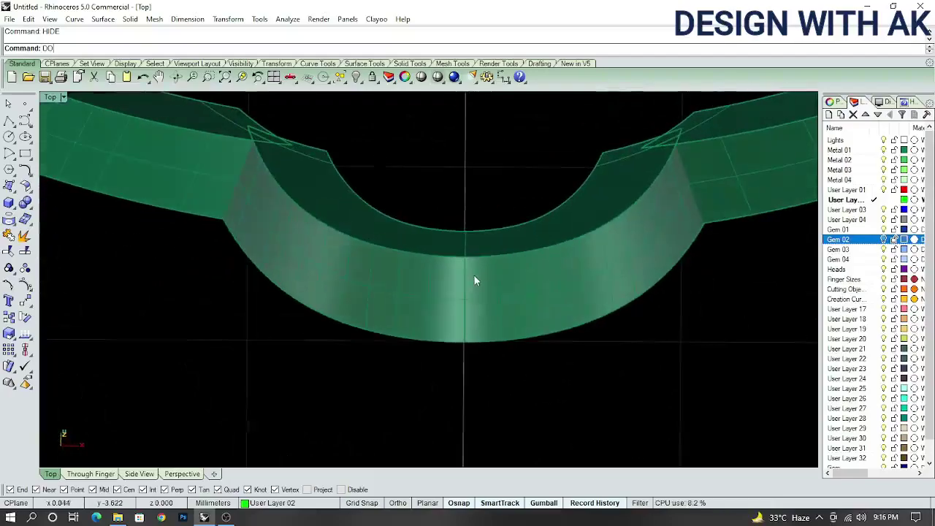
click(464, 343)
scroll(460, 339, down, 3)
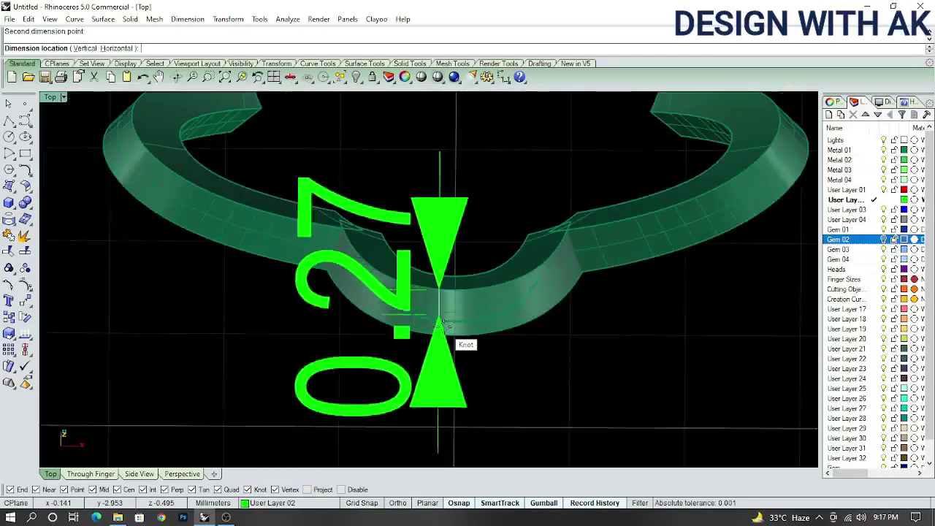
key(Escape)
Show all hidden prongs and cone again and view the whole head from the top
mouse_move(403, 333)
right_down()
mouse_move(445, 293)
mouse_move(433, 340)
mouse_move(347, 381)
right_up()
key(ctrl+alt+h)
scroll(428, 348, up, 3)
scroll(475, 351, up, 2)
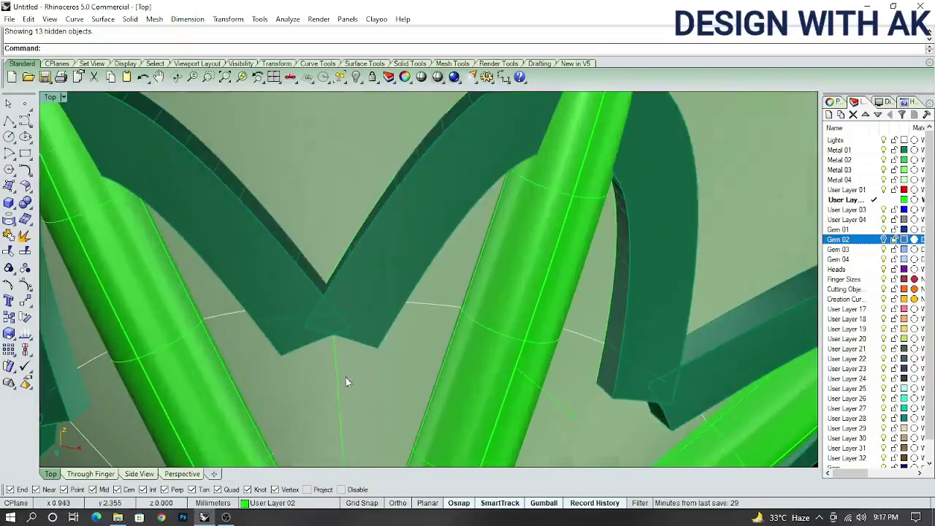
key(ctrl+F3)
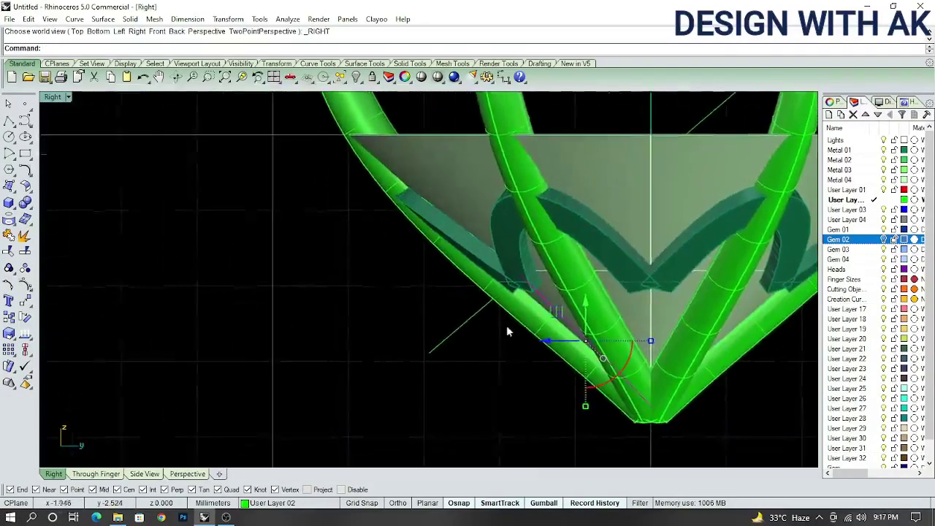
key(ctrl+F2)
right_drag(531, 335, 409, 294)
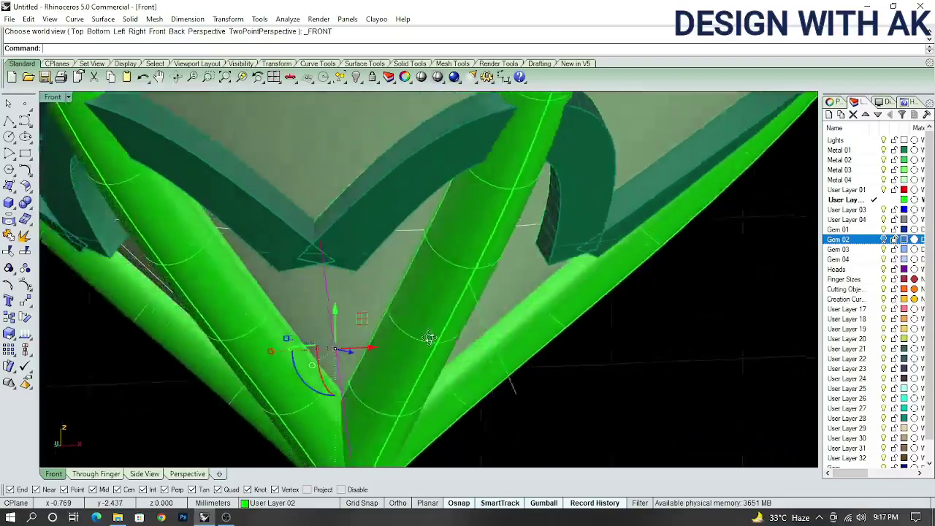
key(ctrl+F1)
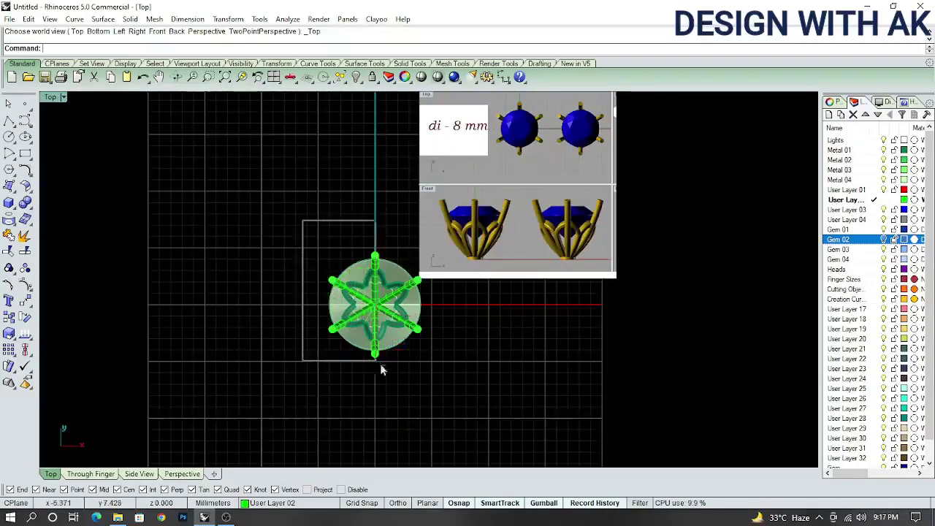
Rotate the selected gallery and prong tubes about centre 0 by about 30° with RO
drag(302, 220, 438, 386)
scroll(449, 353, up, 3)
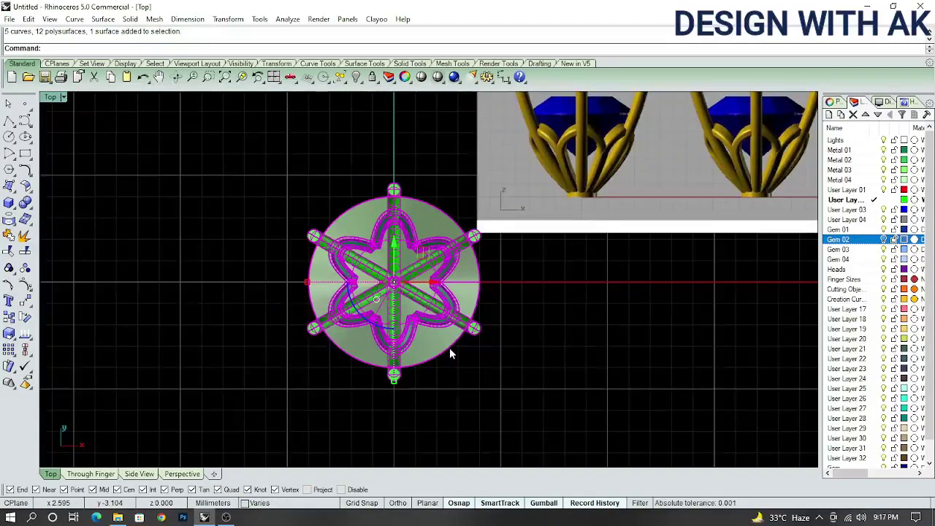
text(ro)
key(Return)
text(0)
key(Return)
scroll(336, 377, up, 5)
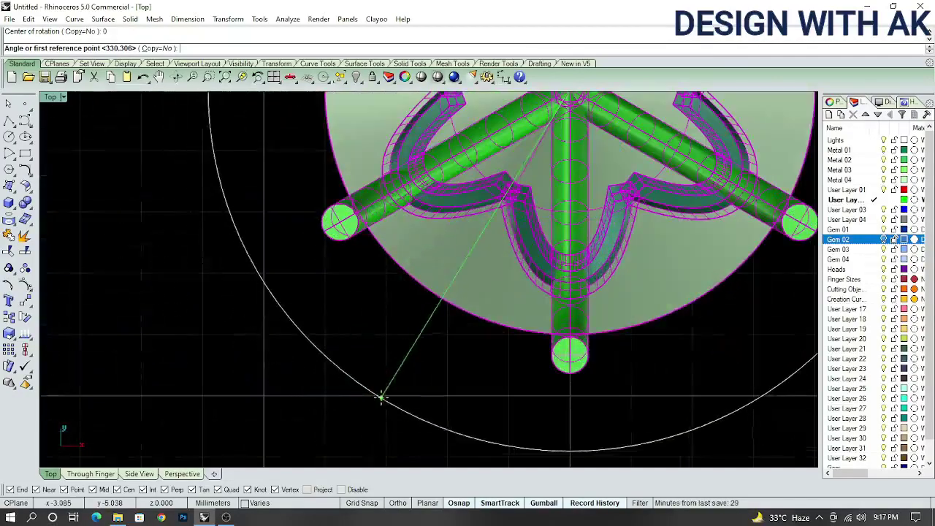
scroll(388, 398, up, 2)
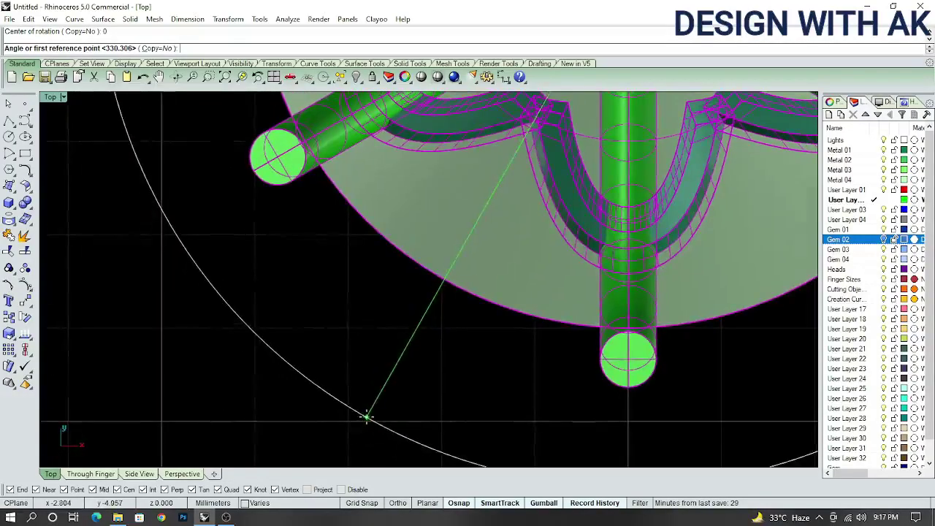
click(361, 414)
scroll(362, 414, down, 5)
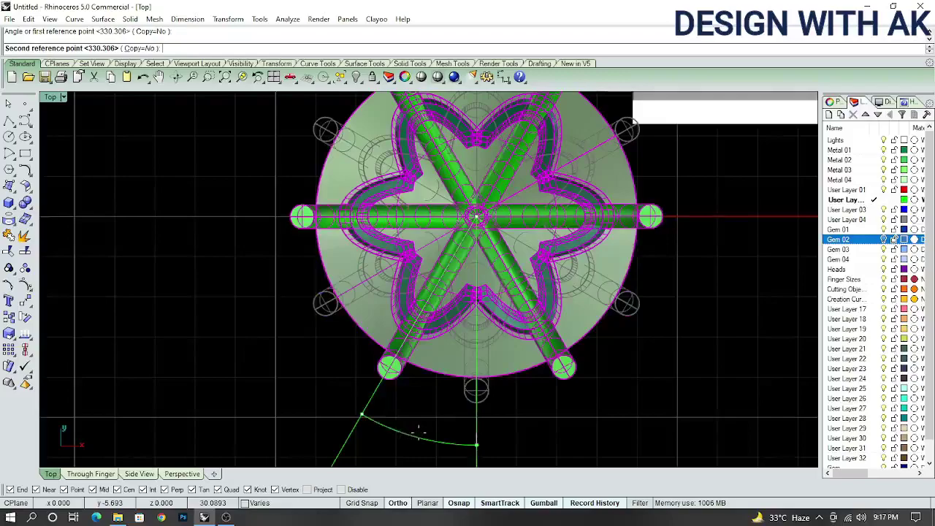
key(Escape)
key(ctrl+F2)
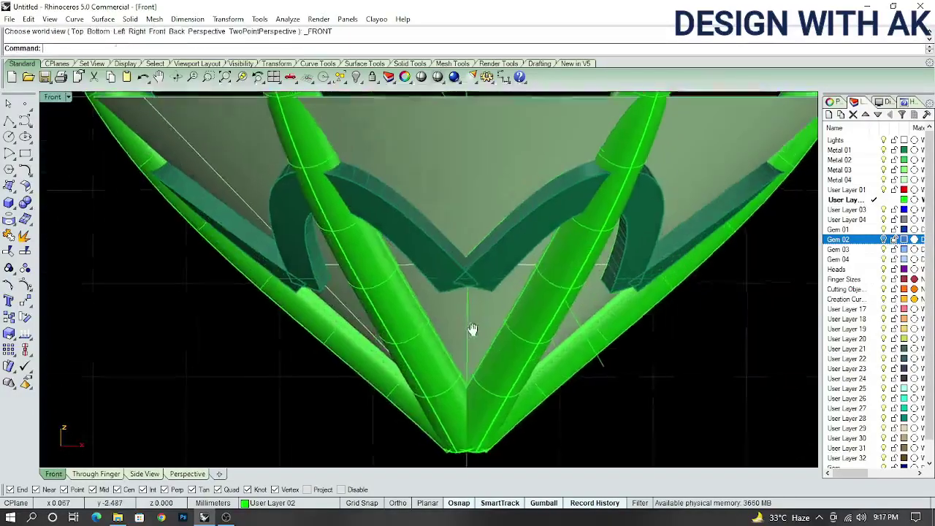
Extrude the vertical curve equally to both sides
scroll(473, 330, up, 2)
click(467, 329)
scroll(473, 322, up, 3)
scroll(453, 270, up, 2)
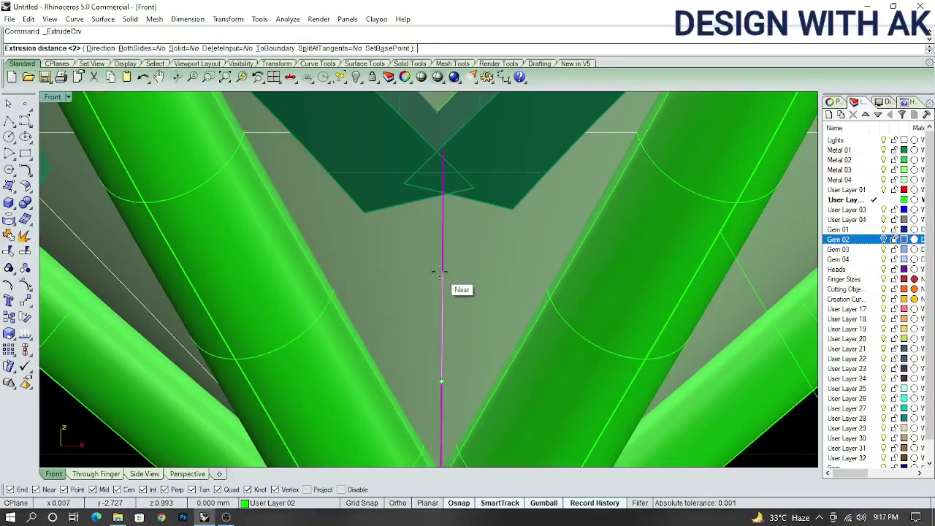
text(b)
key(Return)
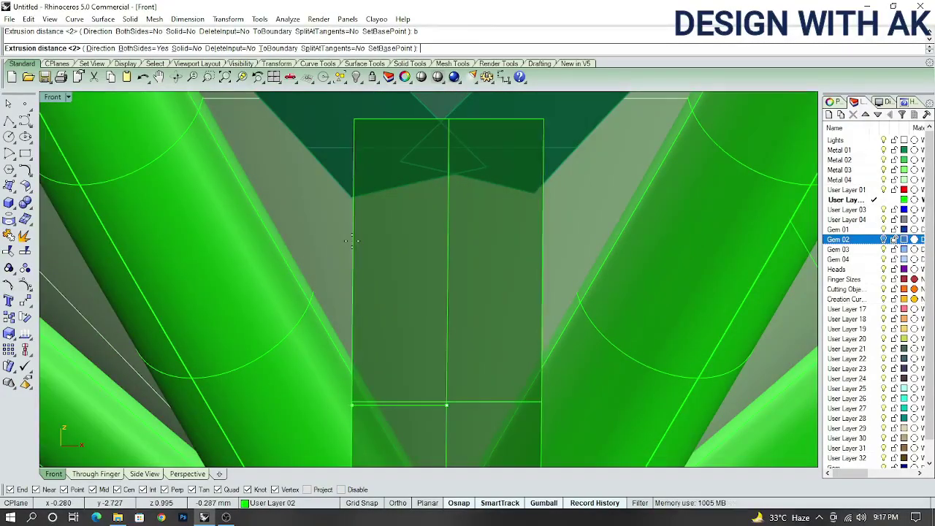
key(ctrl+F3)
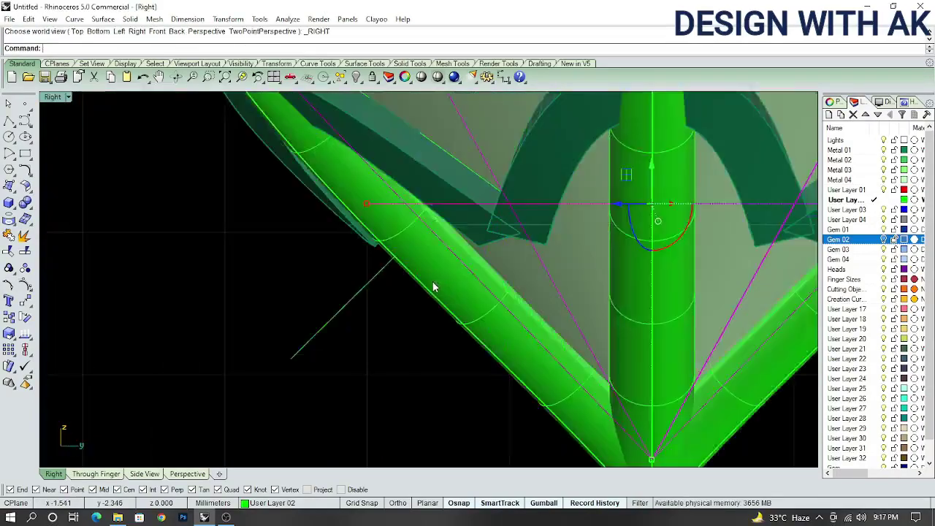
Delete the selected curve, then undo the deletion to restore it
scroll(443, 288, up, 5)
click(440, 291)
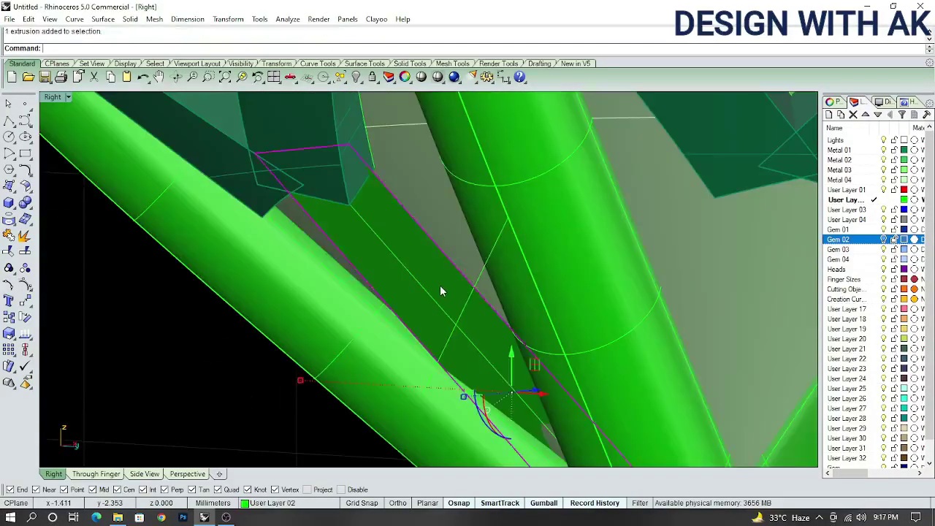
key(ctrl+F3)
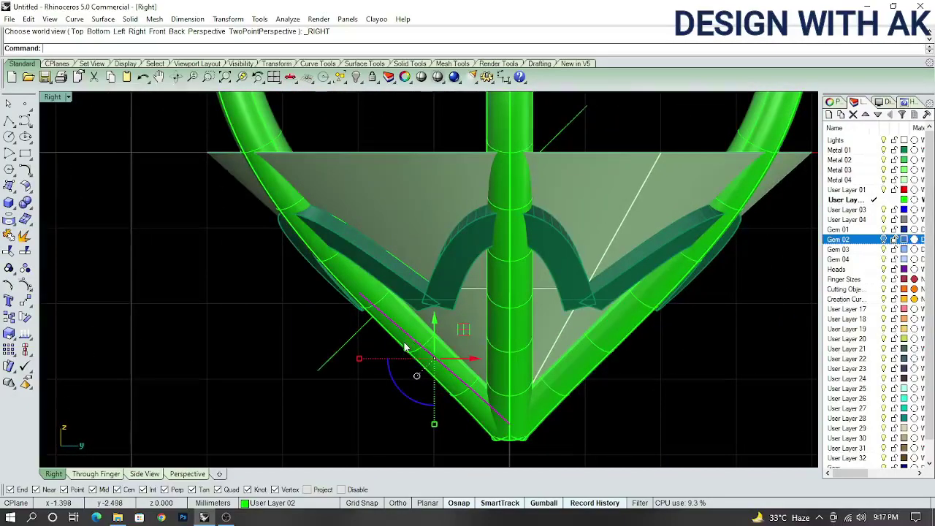
scroll(406, 346, up, 3)
key(Delete)
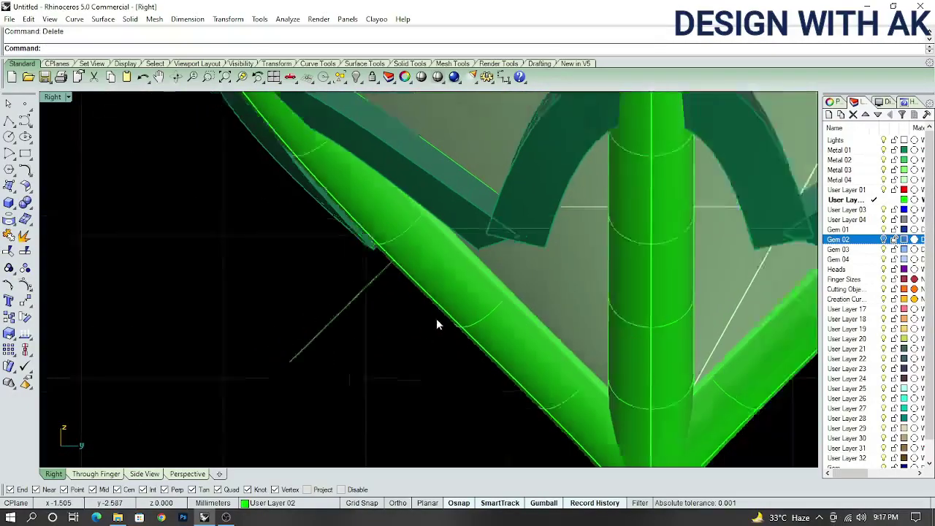
scroll(436, 321, down, 3)
scroll(452, 311, up, 6)
key(ctrl+z)
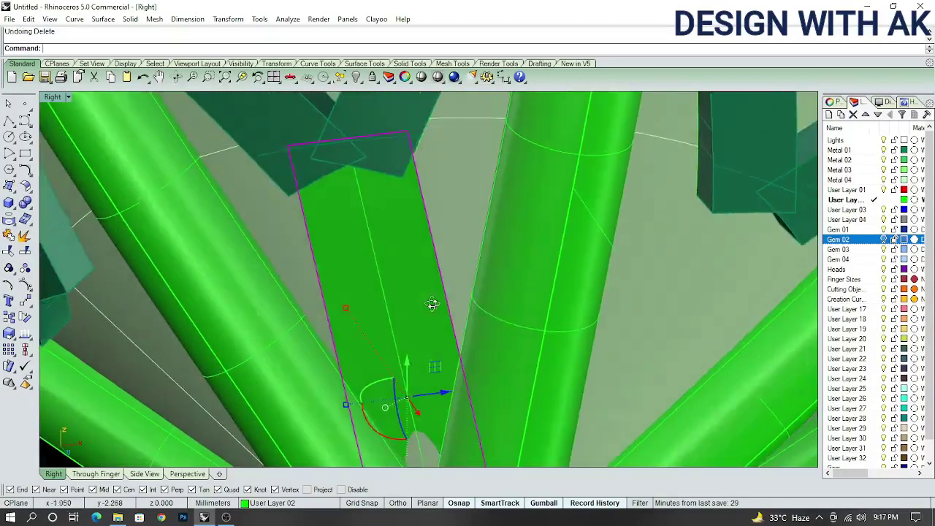
Pick the curve along the left prong and extrude it as a surface along a two-point direction
click(418, 297)
click(447, 346)
key(ctrl+F3)
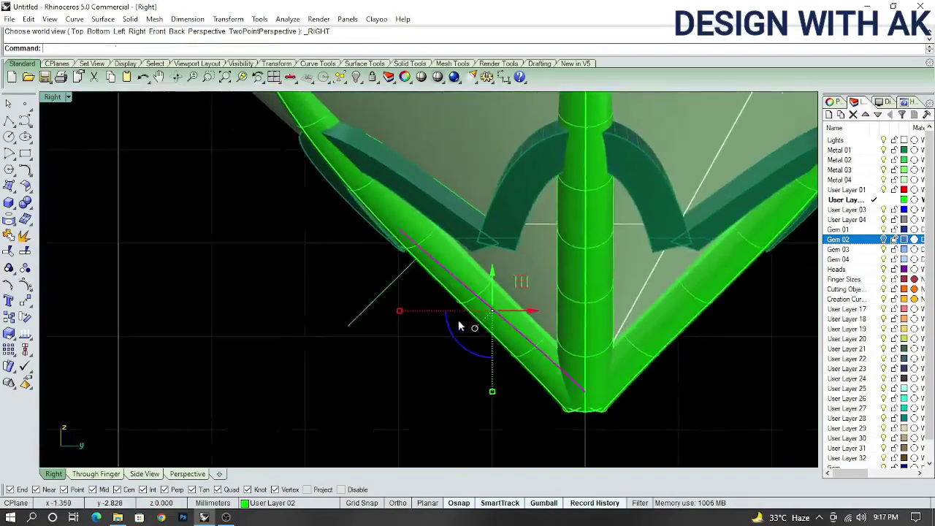
key(ctrl+e)
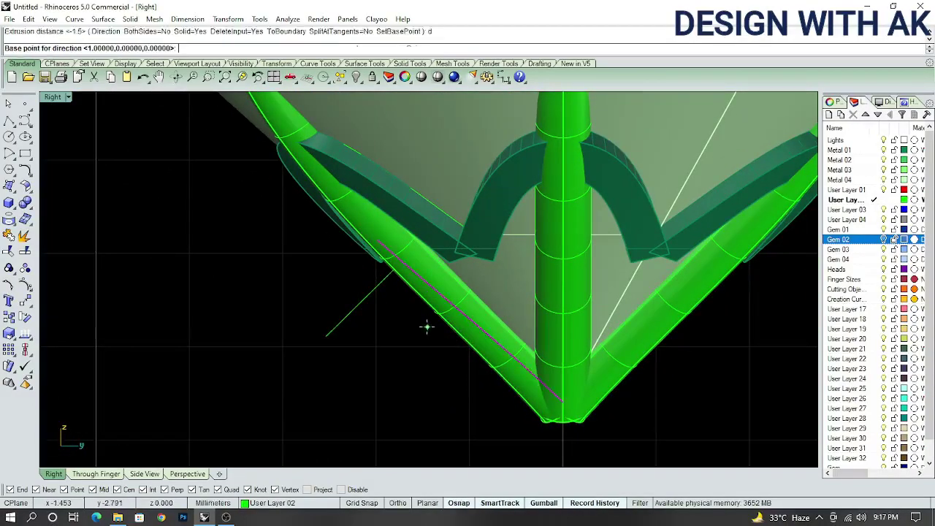
scroll(417, 334, up, 1)
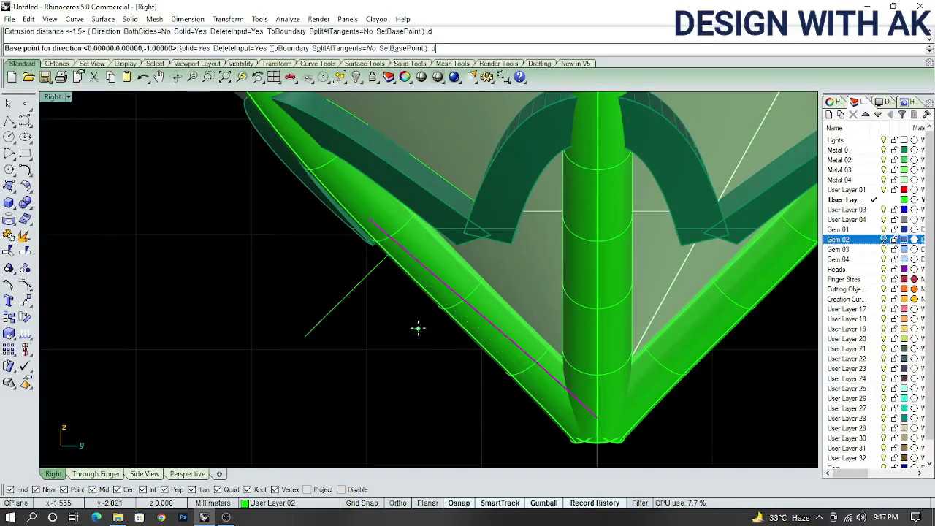
click(416, 324)
key(Escape)
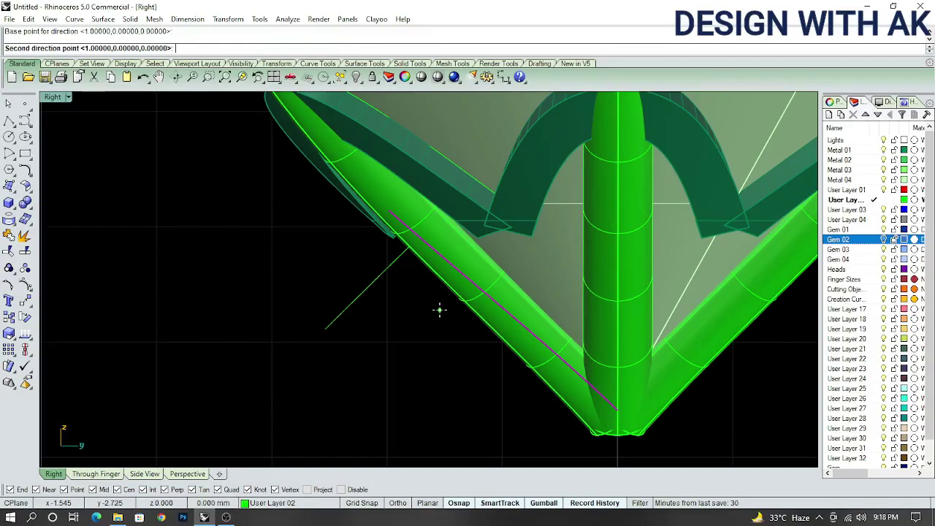
scroll(434, 317, up, 3)
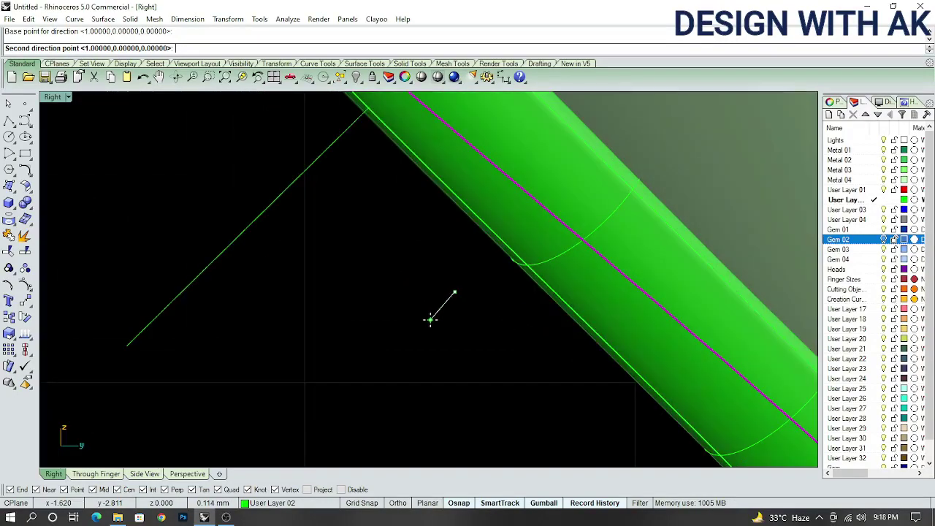
click(431, 318)
scroll(427, 310, down, 2)
scroll(423, 299, down, 2)
scroll(420, 290, down, 2)
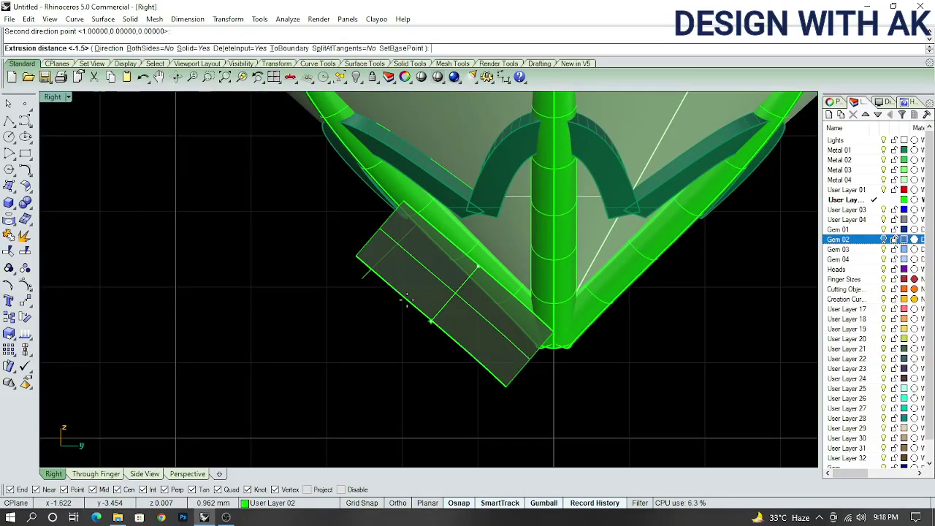
text(.27)
Commit the 0.27 strip extrusion, inspect it, then undo it
key(Return)
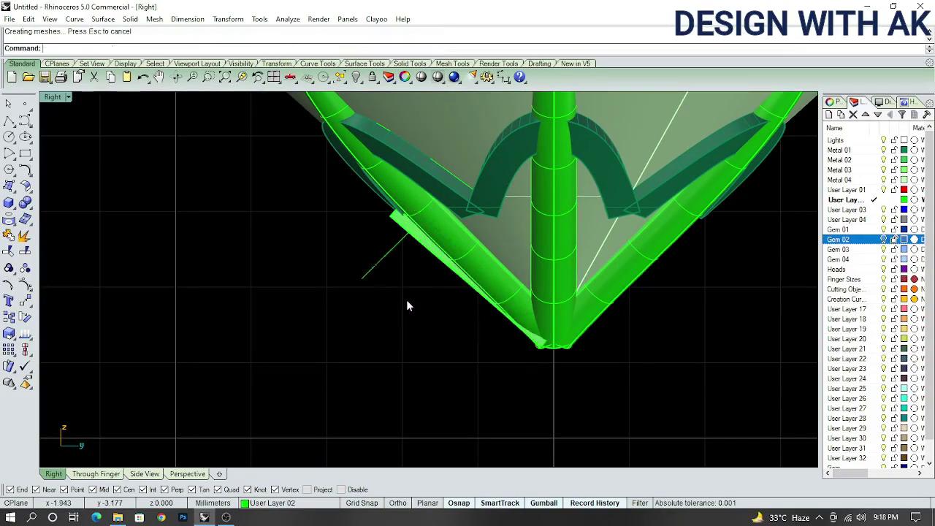
mouse_move(406, 299)
ctrl+shift+right_down()
mouse_move(425, 259)
mouse_move(324, 251)
mouse_move(392, 144)
ctrl+shift+right_up()
key(ctrl+z)
scroll(402, 252, up, 3)
mouse_move(402, 252)
ctrl+shift+right_down()
mouse_move(412, 202)
mouse_move(378, 183)
ctrl+shift+right_up()
key(ctrl+F1)
Window-select all six prongs and hide them
drag(359, 183, 445, 277)
scroll(449, 351, up, 3)
mouse_move(449, 351)
ctrl+shift+right_down()
mouse_move(434, 298)
mouse_move(571, 300)
mouse_move(560, 268)
mouse_move(530, 237)
ctrl+shift+right_up()
key(ctrl+h)
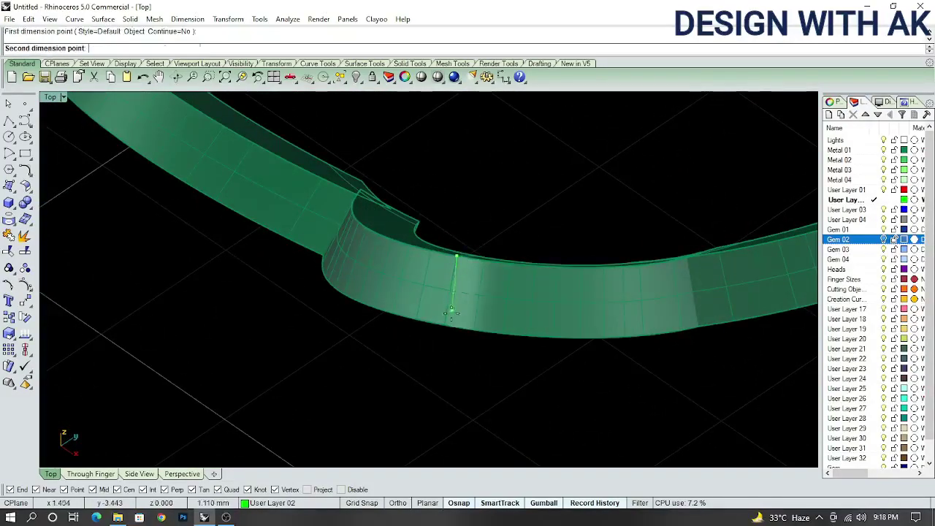
Place a linear dimension across the gallery band in Top view, reading 0.27
click(451, 312)
key(ctrl+F1)
key(Escape)
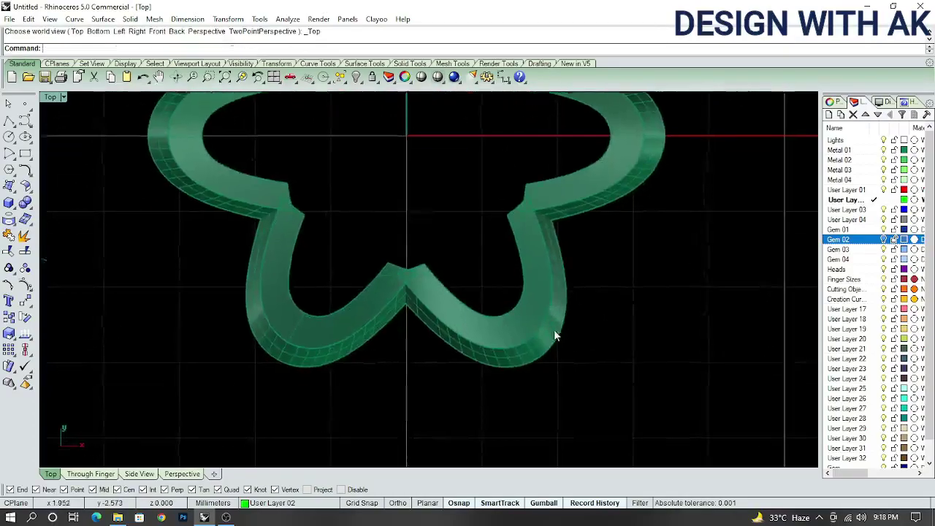
scroll(554, 333, up, 3)
click(497, 343)
scroll(583, 317, down, 3)
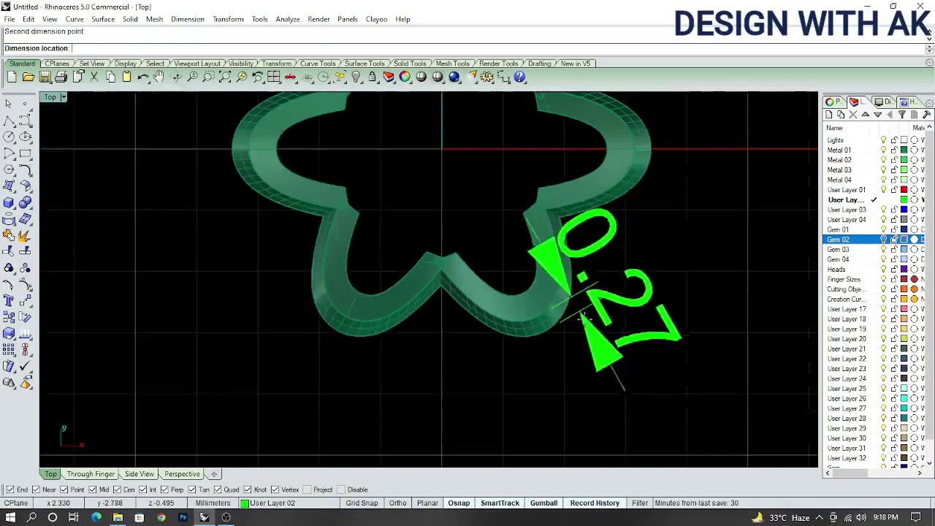
ctrl+shift+right_drag(621, 310, 626, 250)
scroll(626, 267, up, 3)
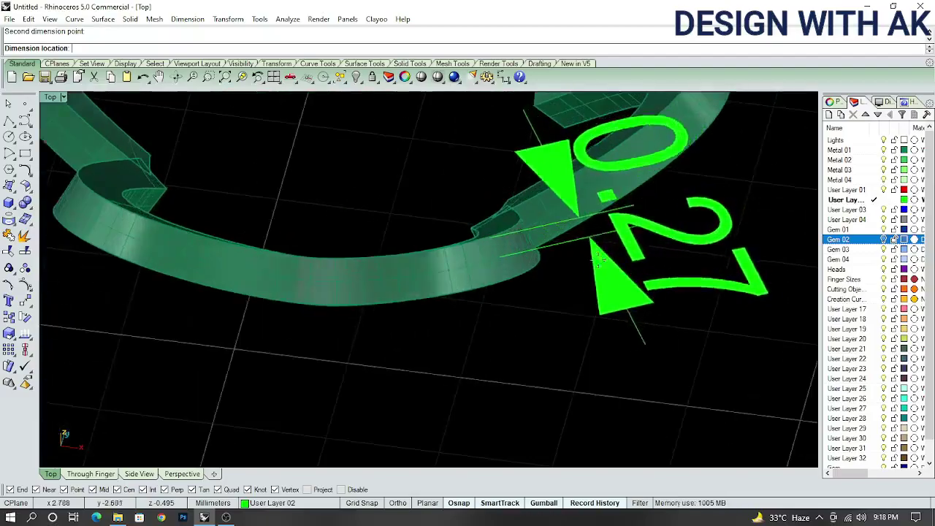
key(Escape)
Show the hidden prongs and disc again and select the strip beside the prong
mouse_move(558, 246)
ctrl+shift+right_down()
mouse_move(565, 161)
mouse_move(468, 140)
mouse_move(467, 263)
mouse_move(530, 257)
ctrl+shift+right_up()
key(ctrl+F1)
key(ctrl+alt+h)
scroll(475, 298, up, 3)
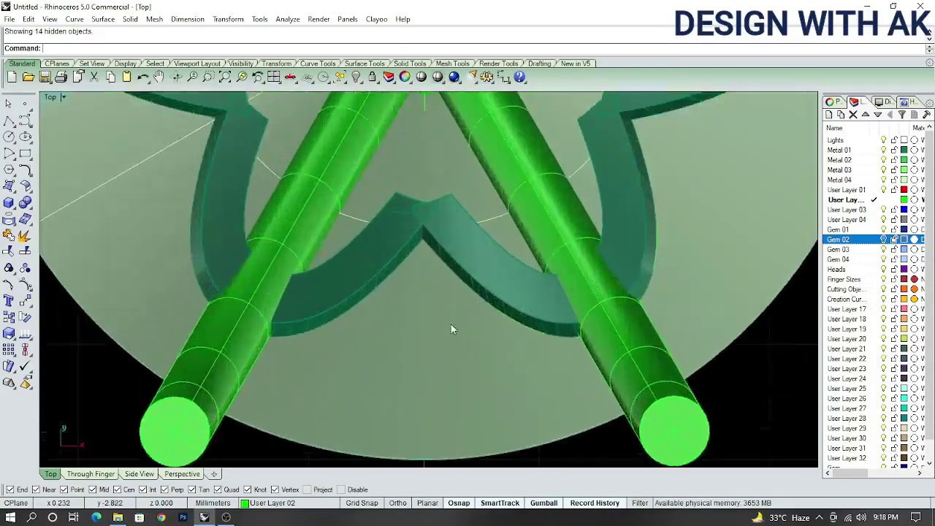
mouse_move(453, 328)
ctrl+shift+right_down()
mouse_move(468, 237)
mouse_move(485, 338)
mouse_move(574, 358)
mouse_move(608, 342)
ctrl+shift+right_up()
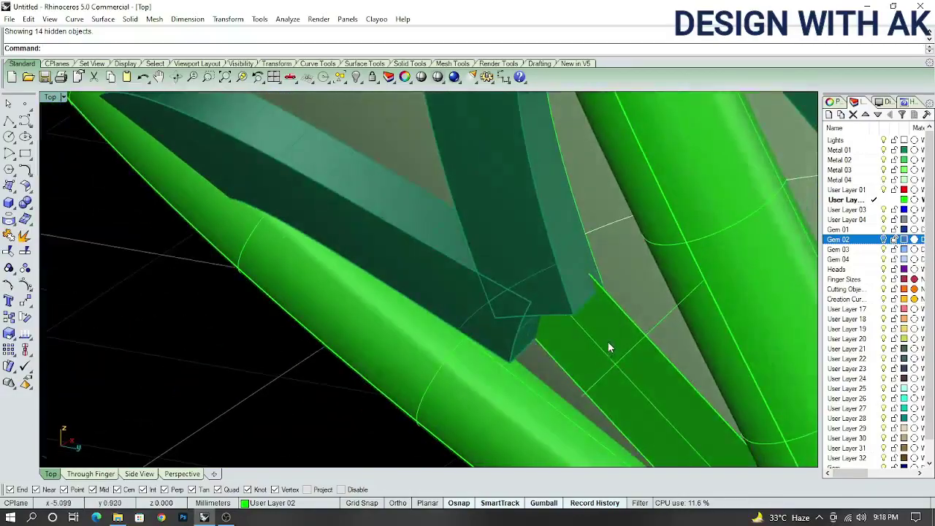
click(609, 339)
key(ctrl+F3)
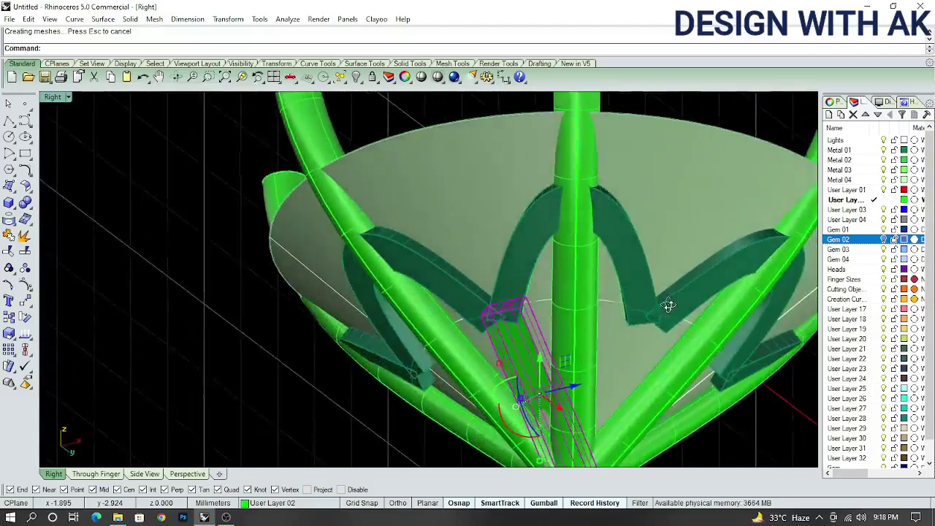
Select the strip's polysurface beside the prong and undo its previous offset
ctrl+shift+right_drag(550, 358, 528, 329)
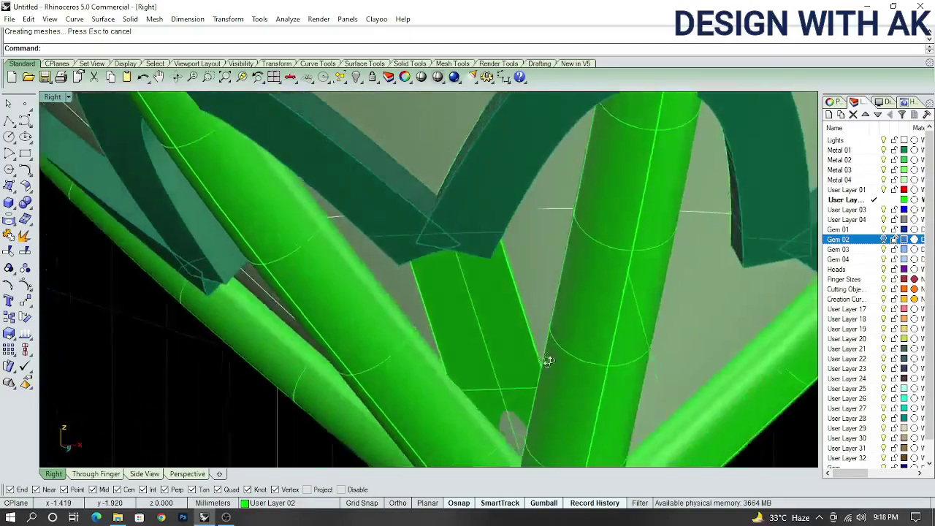
click(527, 350)
click(566, 385)
mouse_move(566, 386)
ctrl+shift+right_down()
mouse_move(607, 355)
mouse_move(588, 334)
mouse_move(558, 369)
mouse_move(576, 334)
ctrl+shift+right_up()
key(ctrl+z)
key(ctrl+F2)
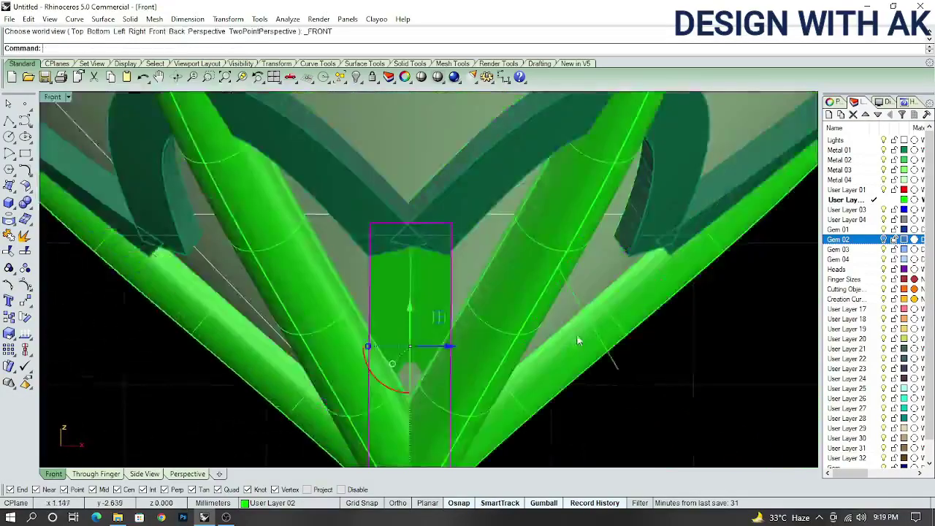
key(ctrl+F3)
scroll(601, 325, up, 5)
scroll(599, 325, up, 3)
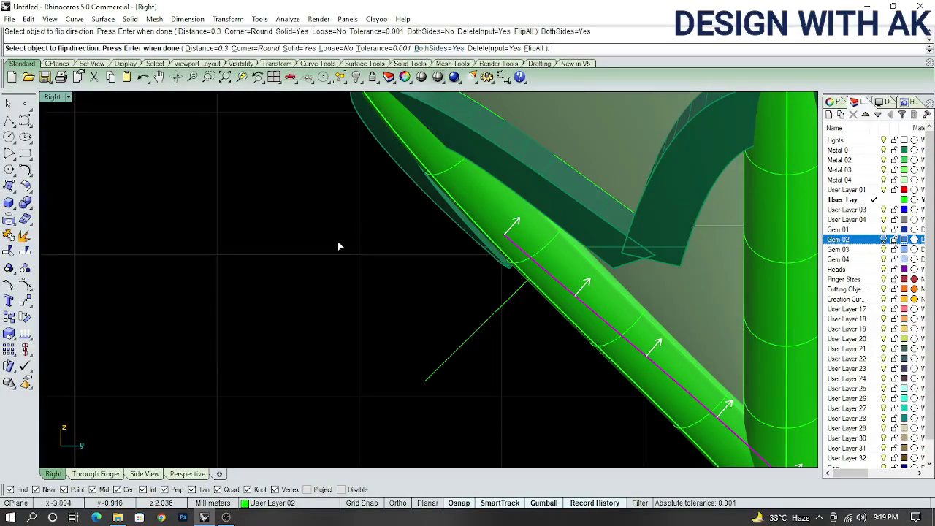
text(3)
Offset the strip 0.3 on both sides into a solid rectangular bar
key(Return)
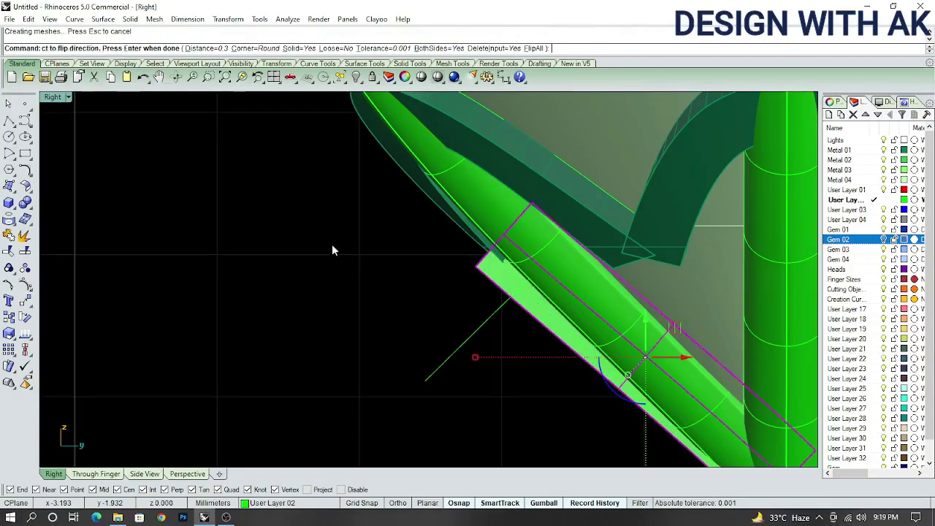
scroll(430, 275, up, 3)
scroll(421, 265, up, 2)
scroll(424, 274, down, 5)
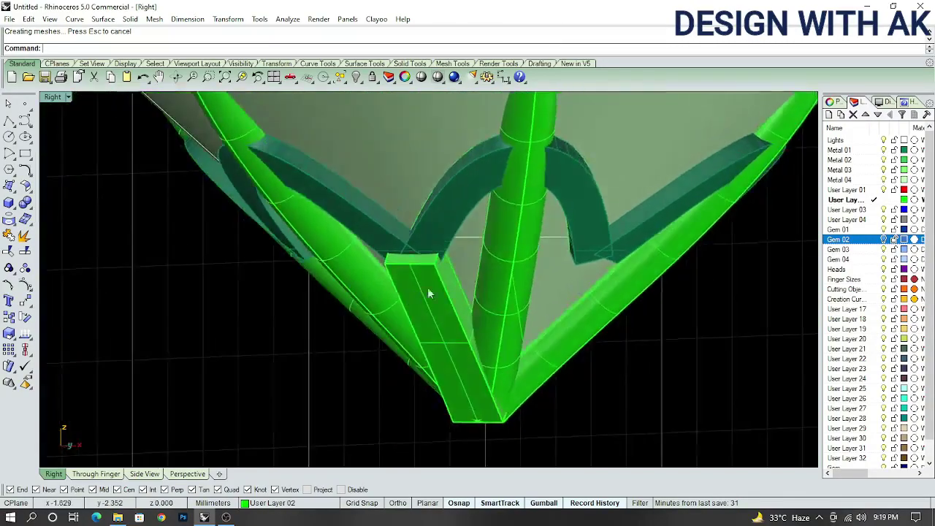
mouse_move(427, 287)
right_down()
mouse_move(338, 353)
mouse_move(398, 318)
right_up()
key(ctrl+F3)
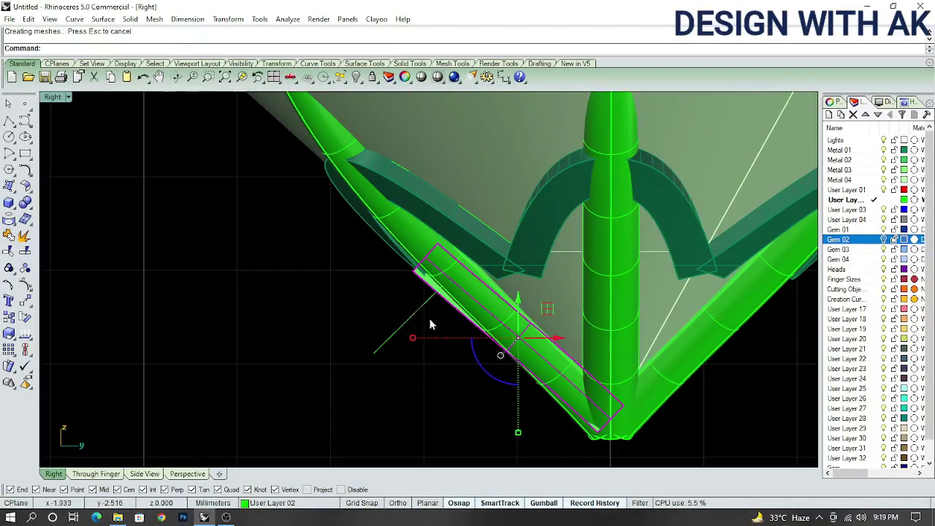
Select the new rectangular bar beside the prong
mouse_move(431, 324)
right_down()
mouse_move(427, 279)
mouse_move(384, 264)
mouse_move(387, 310)
mouse_move(376, 309)
right_up()
click(375, 308)
scroll(367, 306, up, 3)
scroll(372, 310, up, 2)
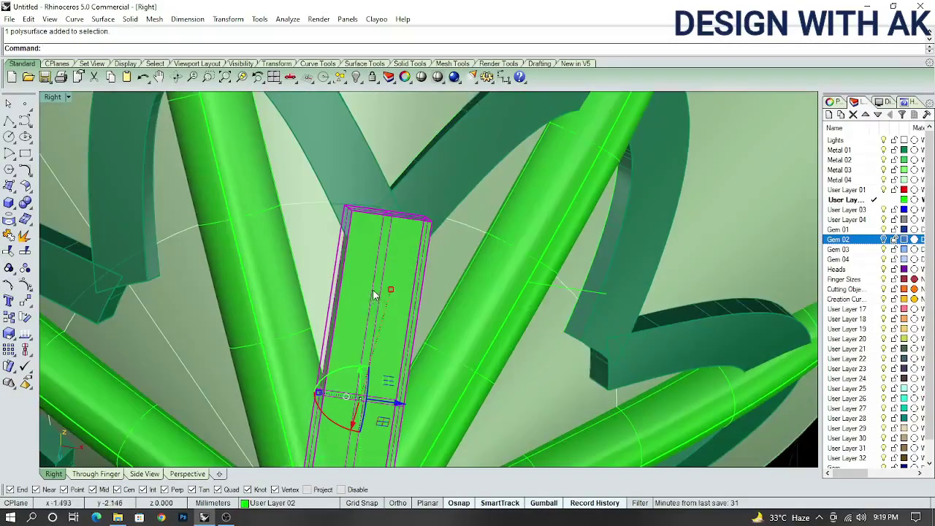
scroll(373, 295, down, 3)
scroll(373, 324, down, 2)
Isolate the bar and round all its edges with a 0.2 FilletEdge from the Front view
key(Return)
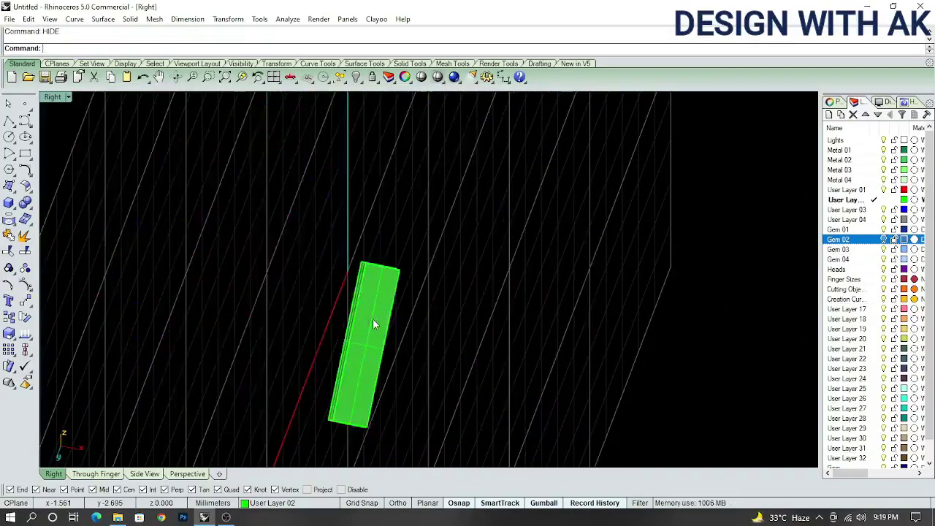
scroll(370, 318, up, 3)
text(FilletEdge)
key(Return)
mouse_move(369, 317)
right_down()
mouse_move(521, 349)
mouse_move(414, 348)
mouse_move(421, 334)
right_up()
right_drag(449, 389, 442, 373)
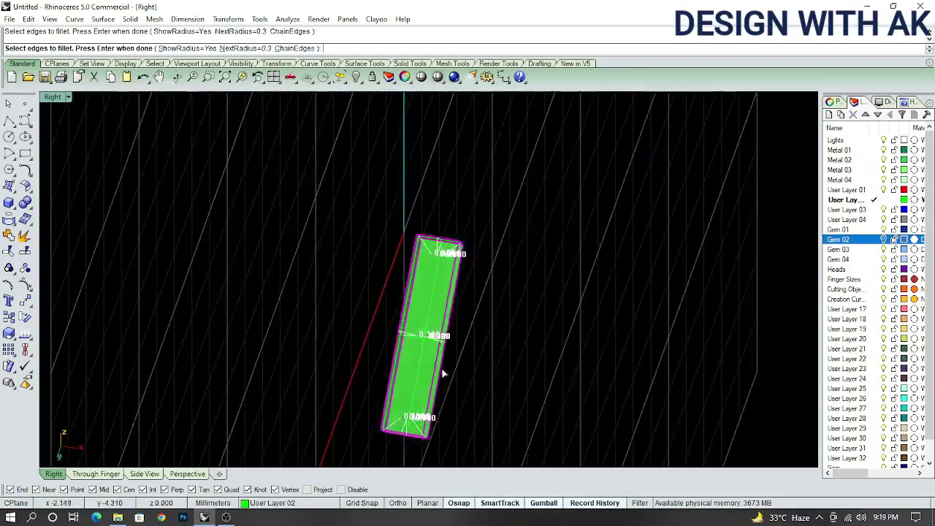
key(Escape)
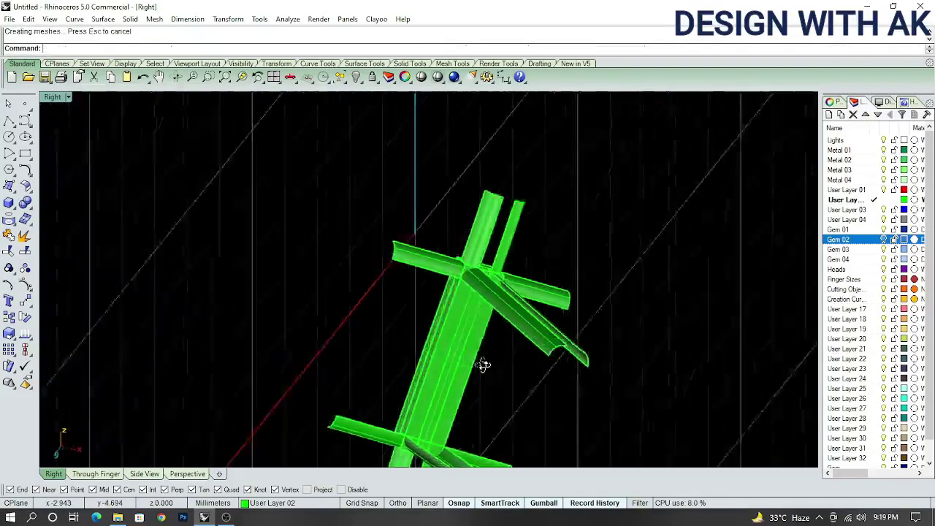
right_click(386, 292)
drag(387, 293, 572, 365)
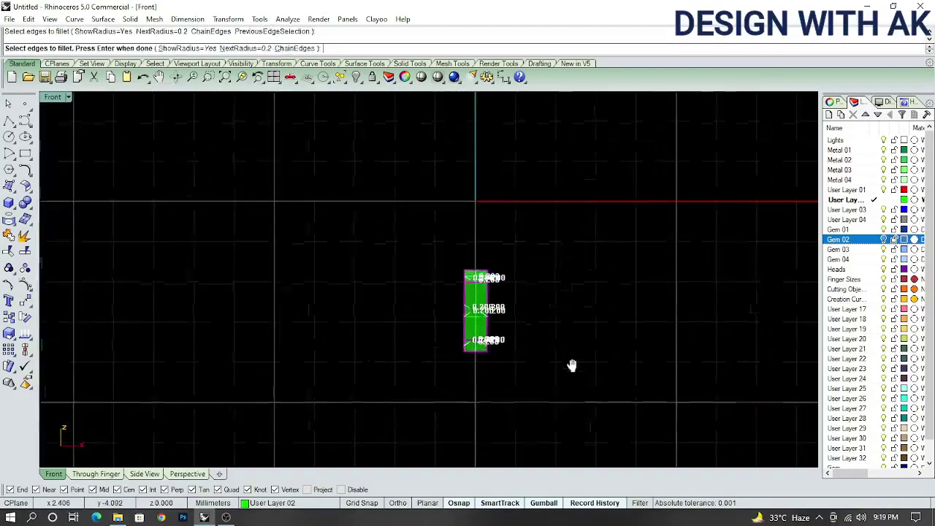
key(Return)
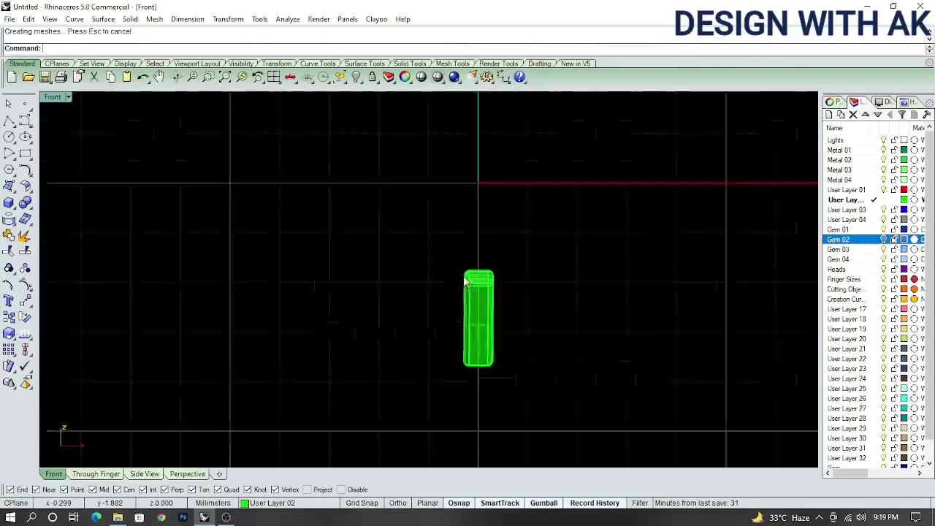
Unhide the prongs and gallery and view the rounded bar among them
scroll(471, 277, up, 5)
key(ctrl+alt+h)
right_drag(471, 277, 531, 297)
scroll(473, 230, up, 5)
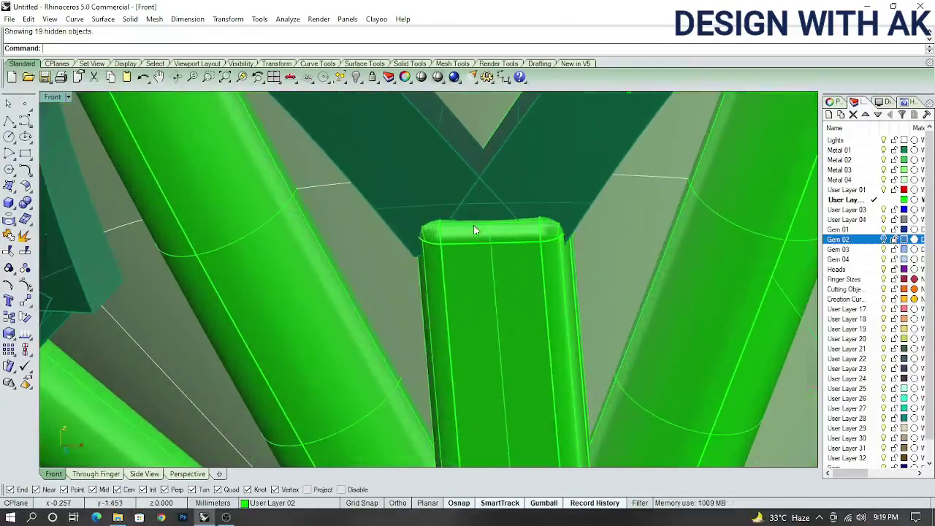
scroll(513, 285, down, 5)
Isolate the six-piece flower gallery and fit it in the top view
scroll(514, 285, down, 3)
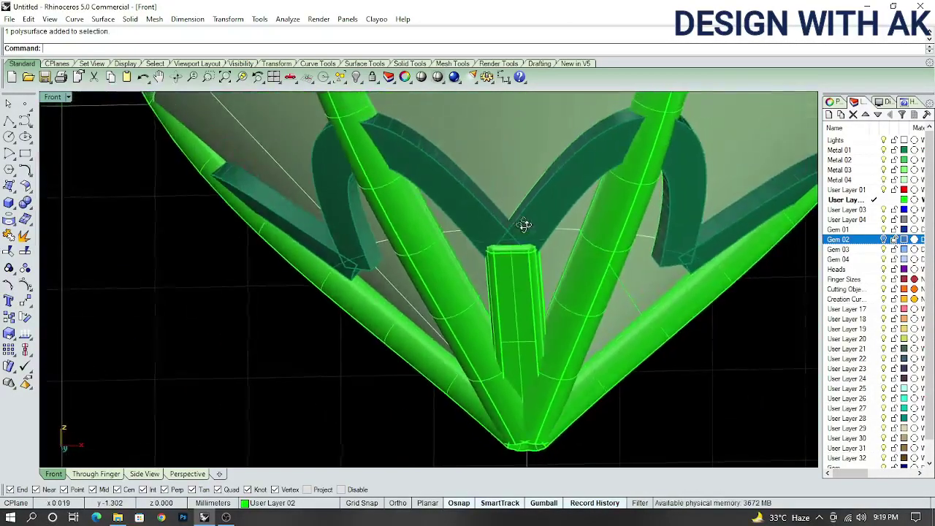
click(538, 224)
key(ctrl+F1)
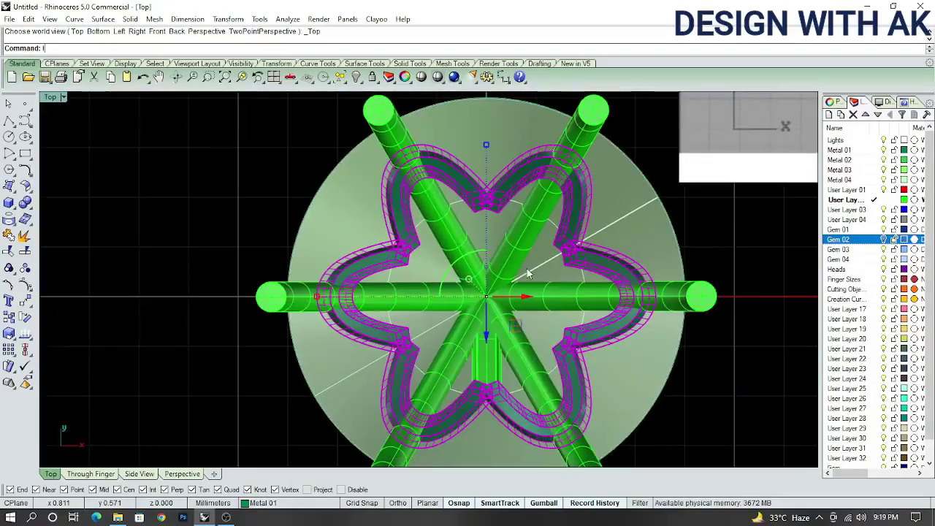
key(ctrl+i)
key(ctrl+h)
drag(649, 204, 574, 236)
key(ctrl+shift+e)
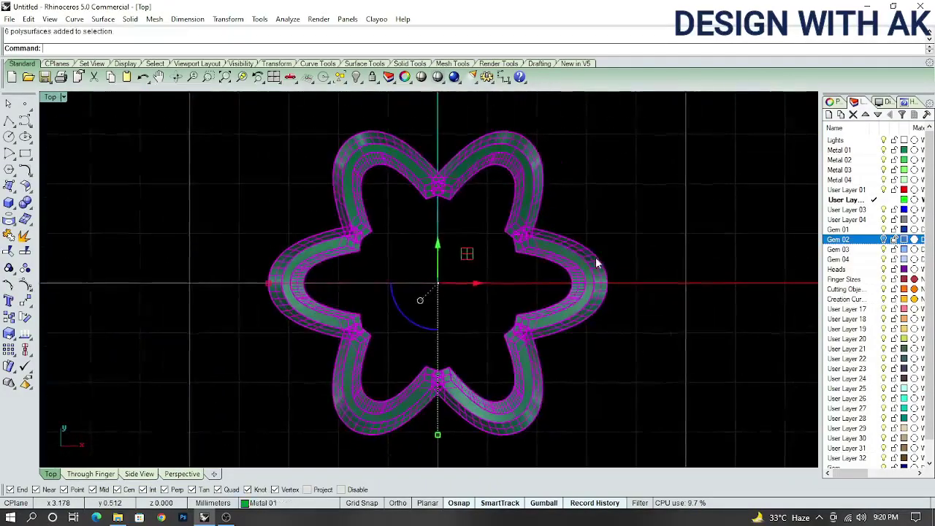
Ungroup the gallery and delete every petal except one
text(Ungroup)
key(Return)
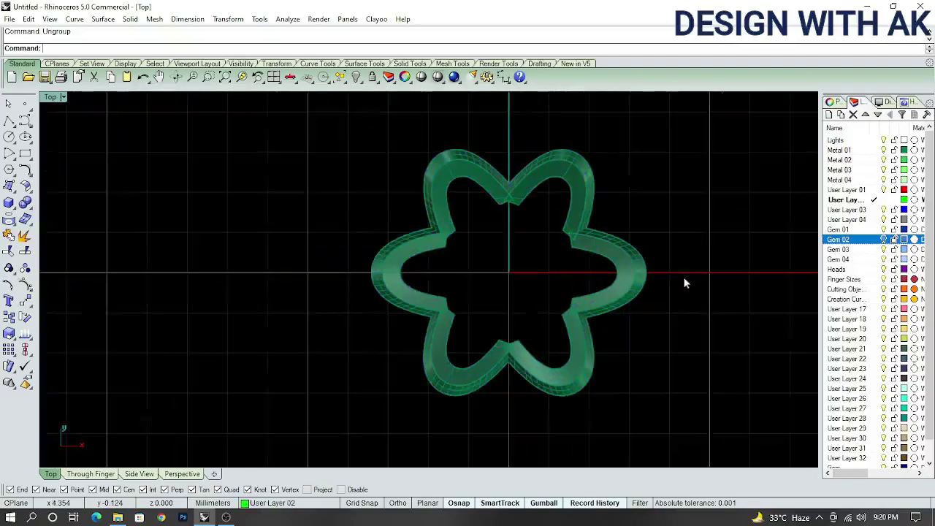
right_drag(369, 223, 501, 269)
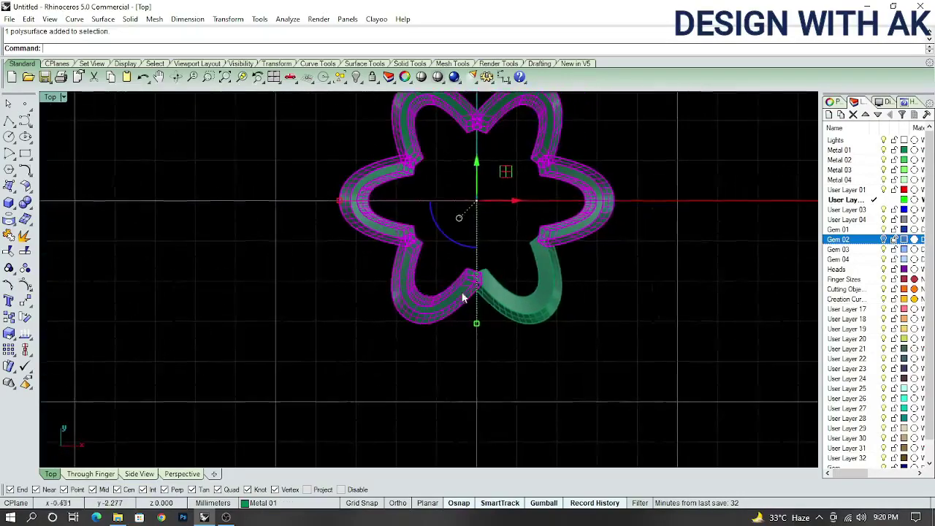
key(Delete)
mouse_move(463, 296)
ctrl+shift+right_down()
mouse_move(550, 307)
mouse_move(555, 276)
mouse_move(493, 267)
ctrl+shift+right_up()
scroll(492, 267, down, 3)
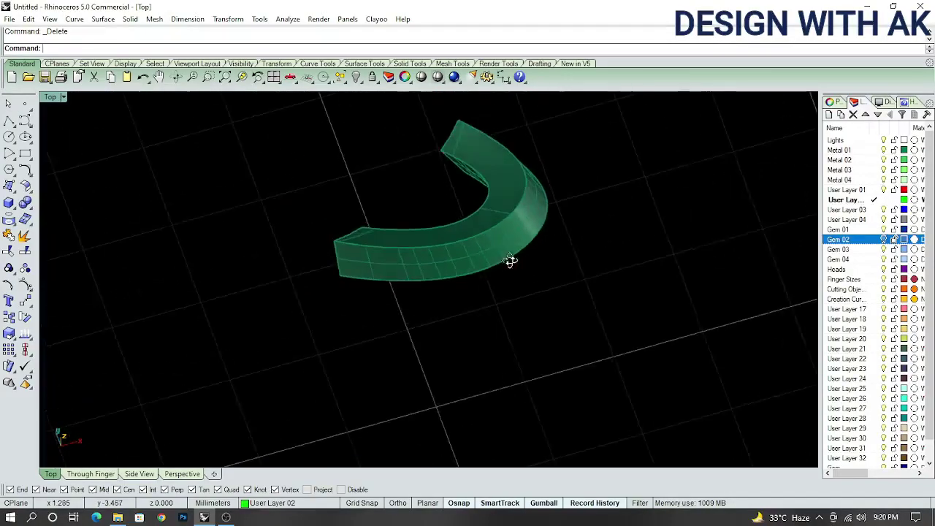
Start FilletEdge on the remaining petal and select all its edges
text(filletedge)
key(Return)
click(503, 225)
mouse_move(502, 225)
ctrl+shift+right_down()
mouse_move(516, 250)
mouse_move(319, 285)
mouse_move(328, 205)
mouse_move(517, 318)
ctrl+shift+right_up()
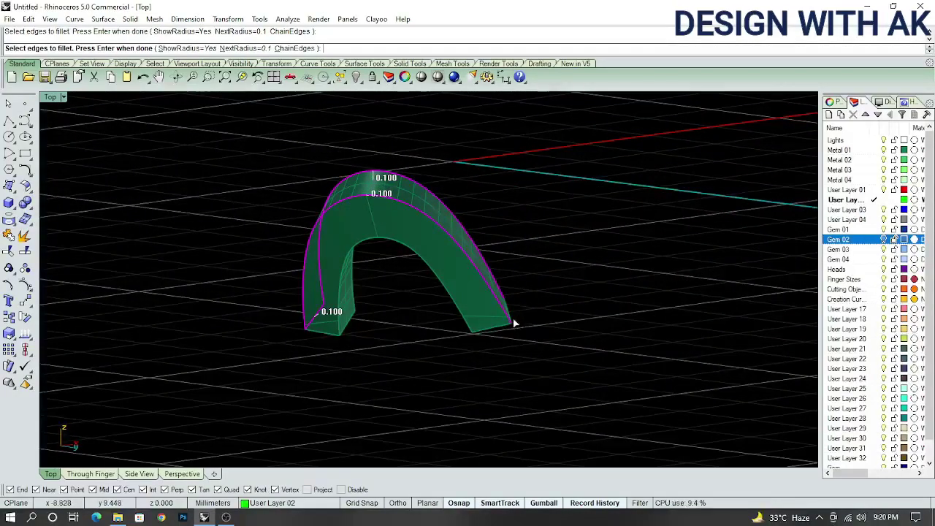
ctrl+shift+right_drag(416, 280, 470, 236)
scroll(328, 373, up, 3)
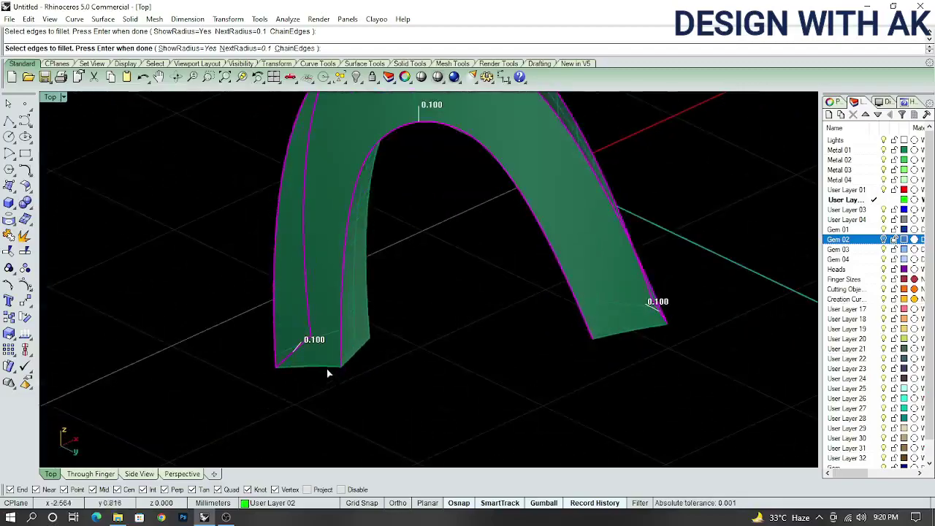
scroll(570, 346, down, 2)
mouse_move(571, 346)
ctrl+shift+right_down()
mouse_move(472, 367)
mouse_move(426, 355)
ctrl+shift+right_up()
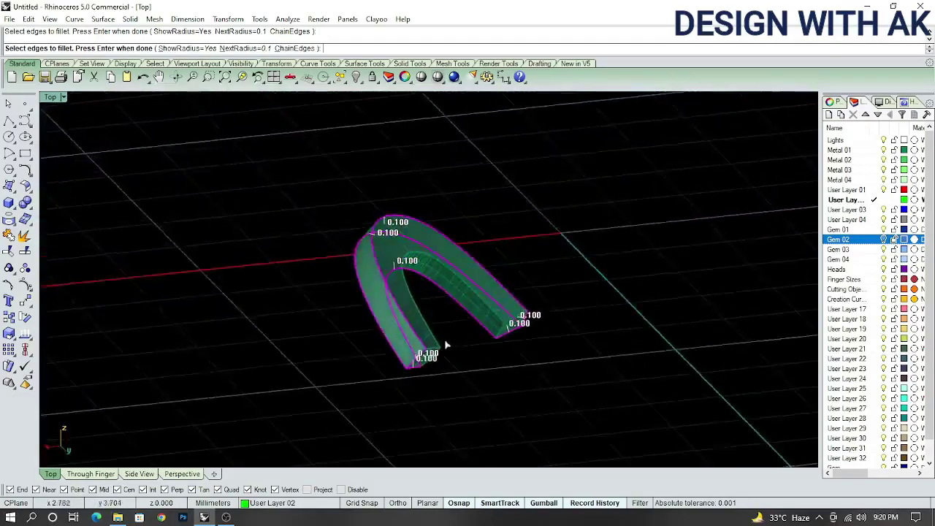
scroll(424, 357, up, 5)
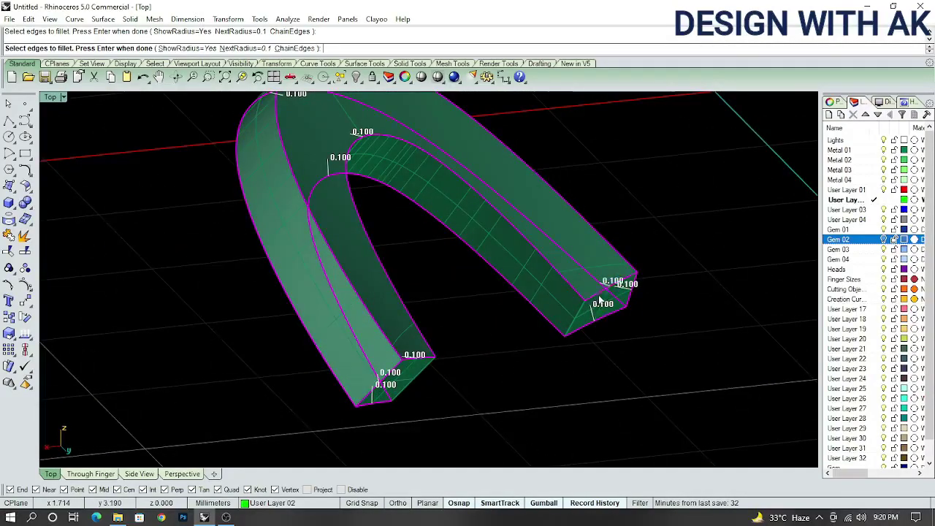
scroll(599, 301, down, 3)
ctrl+shift+right_drag(600, 301, 661, 300)
text(2)
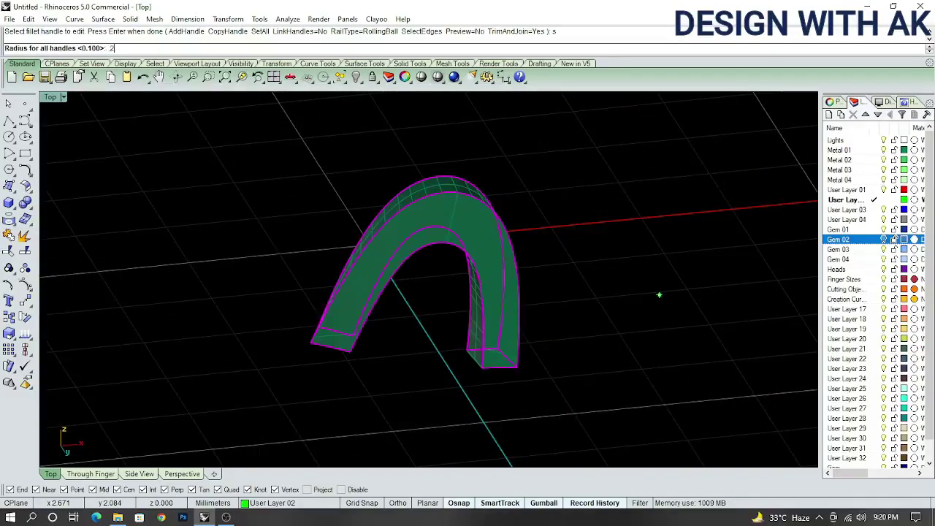
Undo the failed 0.2 fillet and round the petal's edges at 0.1 instead
key(Return)
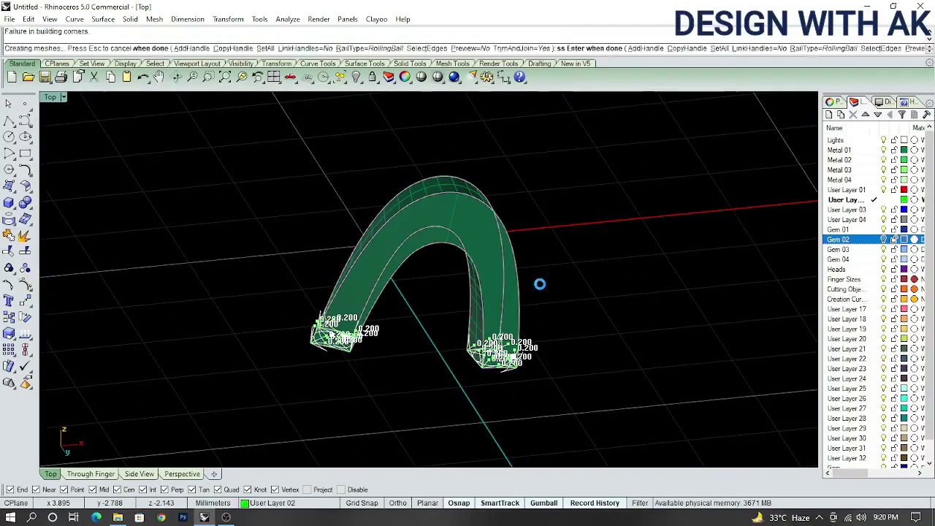
scroll(499, 256, up, 2)
key(ctrl+z)
scroll(485, 276, down, 3)
text(1)
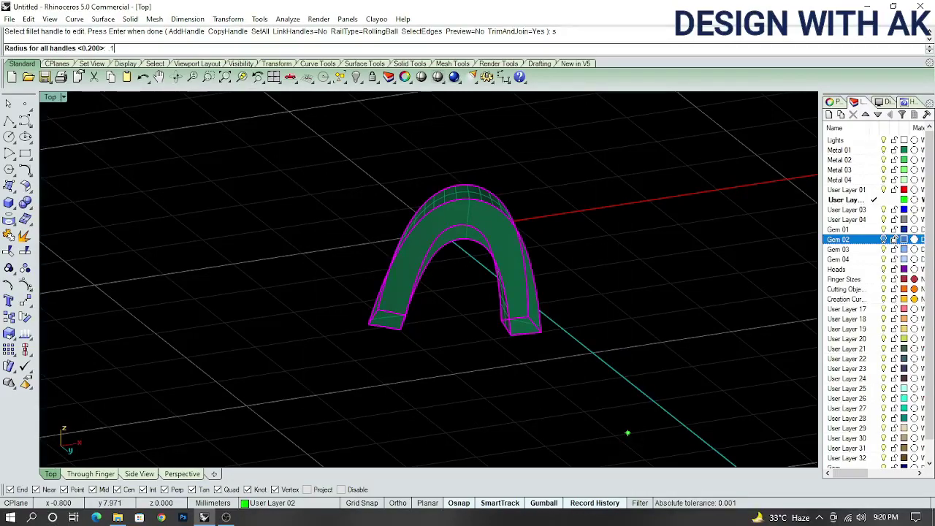
text(0)
key(Return)
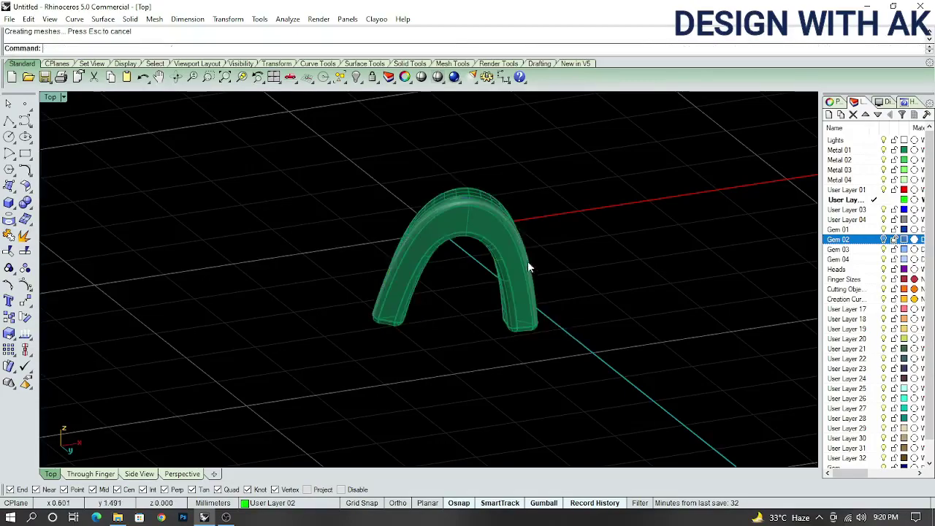
Bring back the 14 hidden objects, including the prongs and cone
scroll(529, 267, up, 3)
scroll(433, 236, up, 2)
key(ctrl+alt+h)
scroll(469, 175, down, 4)
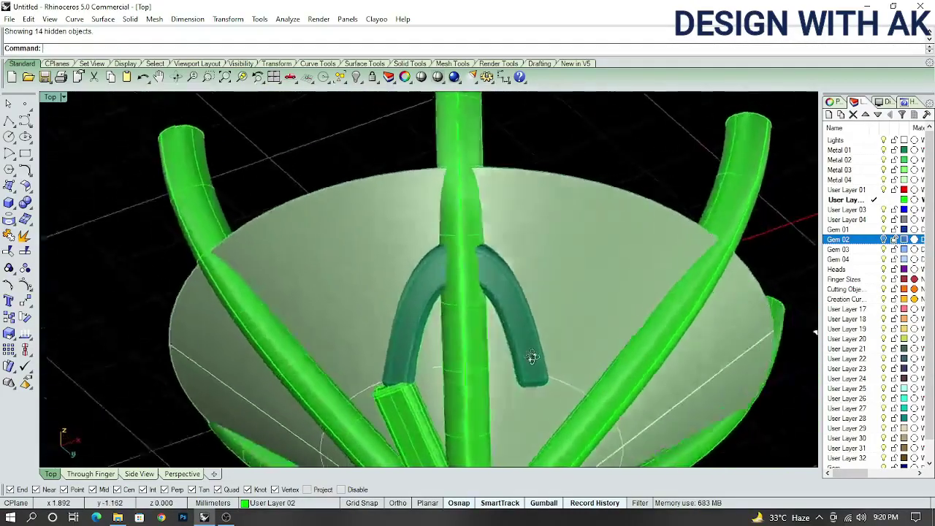
Polar-array the rounded petal with AA into six copies over 360° around the origin
key(ctrl+F1)
key(ctrl+F2)
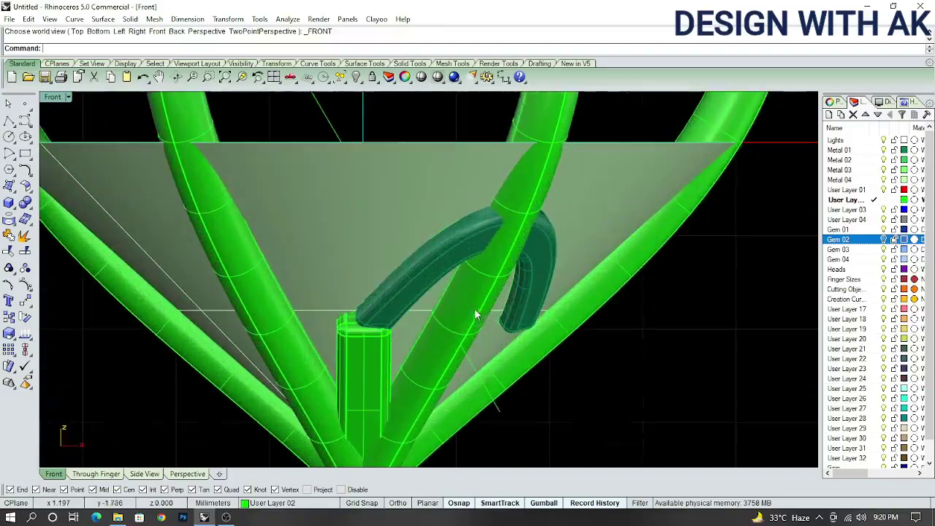
click(475, 313)
key(ctrl+F1)
scroll(484, 330, down, 3)
text(AA)
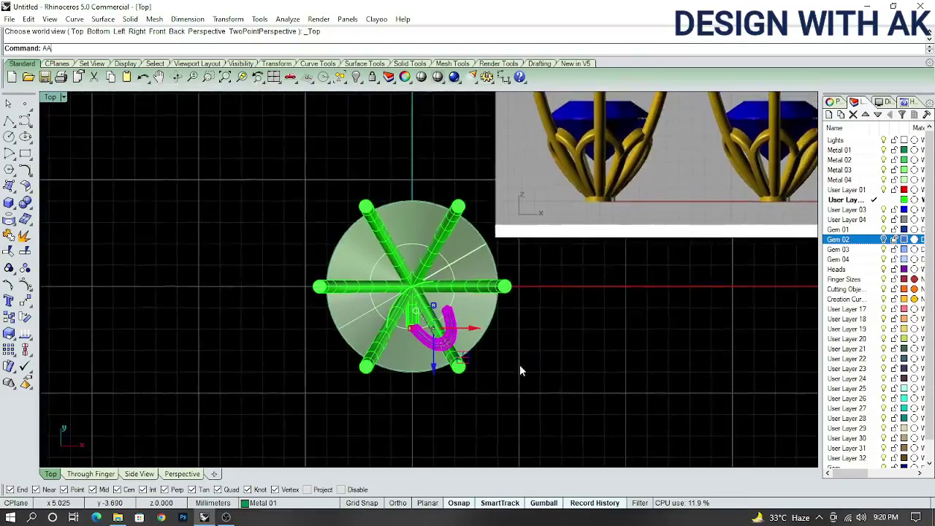
key(Return)
text(0)
key(Return)
key(Return)
key(Return)
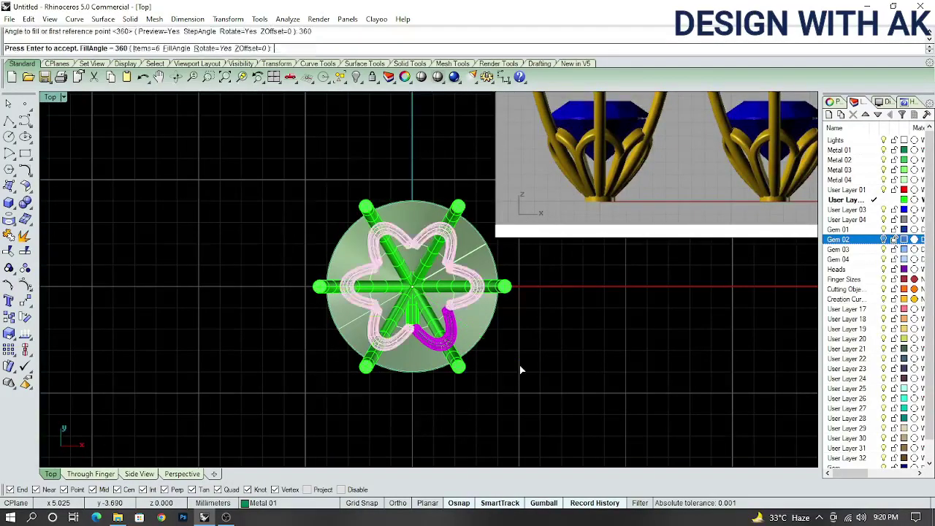
key(Return)
scroll(470, 333, up, 5)
ctrl+shift+right_drag(459, 326, 381, 270)
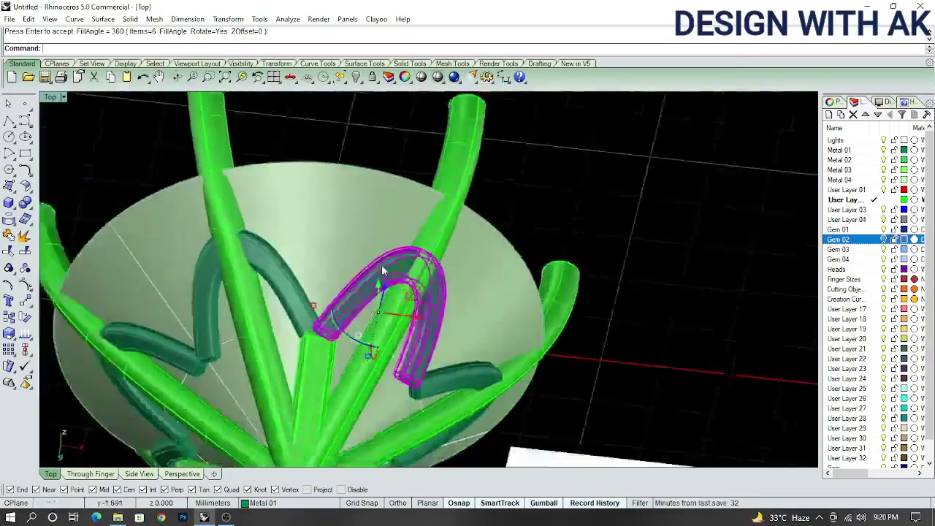
scroll(340, 346, down, 3)
scroll(340, 346, up, 5)
Select the straight bar and frame it against the V-shaped prongs from the right side
click(333, 331)
scroll(336, 315, down, 3)
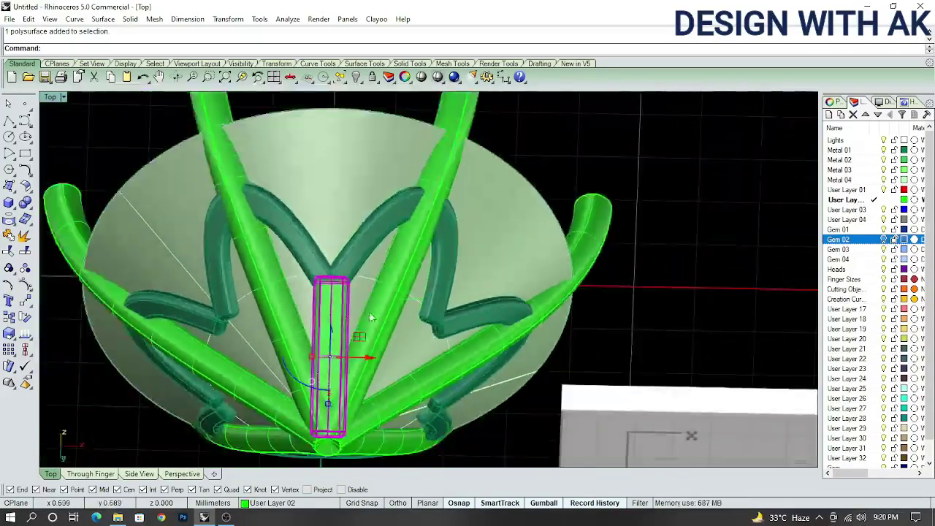
key(ctrl+F3)
scroll(437, 397, up, 3)
right_drag(436, 397, 493, 401)
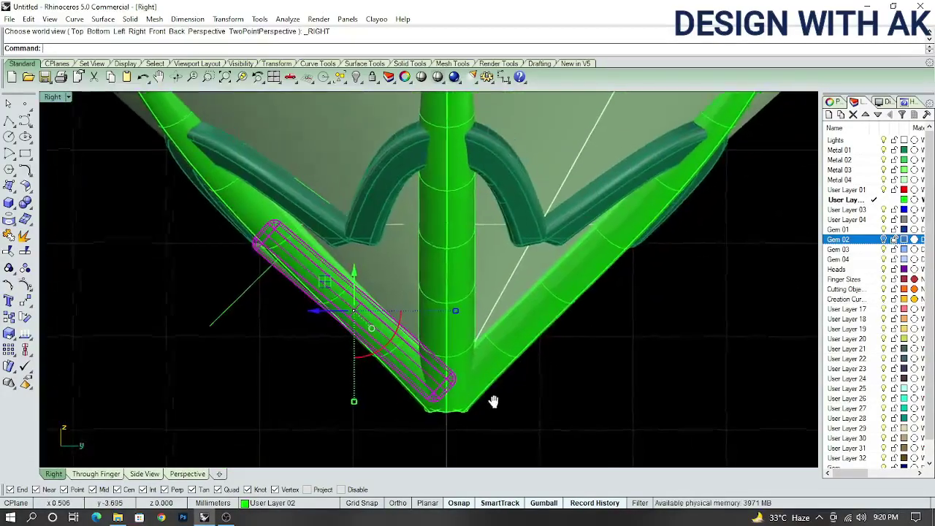
scroll(338, 289, up, 2)
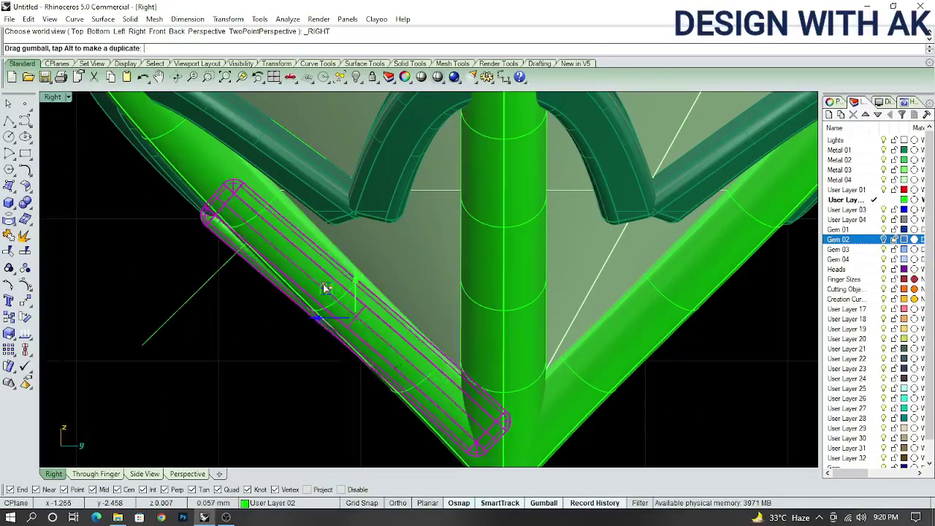
scroll(327, 287, down, 3)
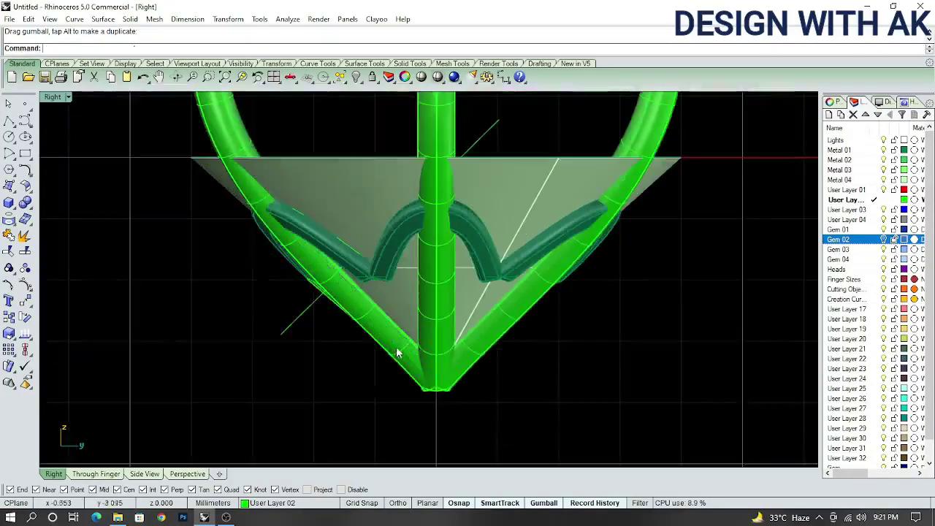
mouse_move(327, 286)
ctrl+shift+right_down()
mouse_move(293, 241)
mouse_move(310, 261)
ctrl+shift+right_up()
scroll(282, 230, up, 3)
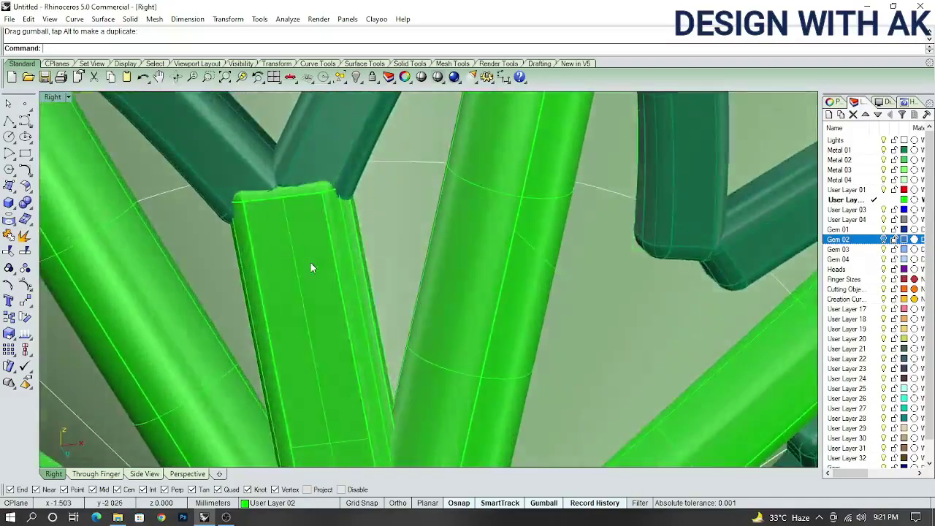
click(190, 249)
mouse_move(190, 249)
ctrl+shift+right_down()
mouse_move(406, 348)
mouse_move(459, 328)
ctrl+shift+right_up()
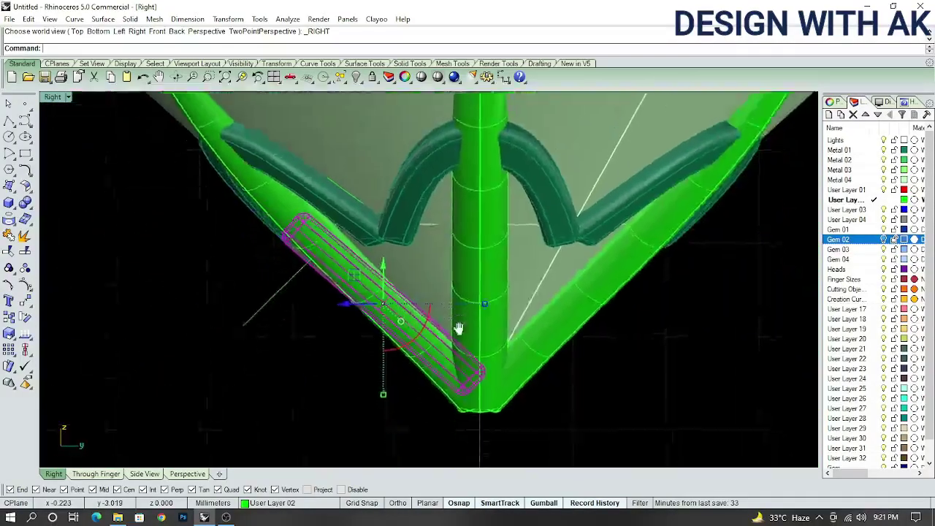
scroll(487, 387, up, 2)
Rotate the bar with R so its top tilts toward the petals
text(R)
scroll(362, 370, up, 3)
scroll(278, 328, up, 2)
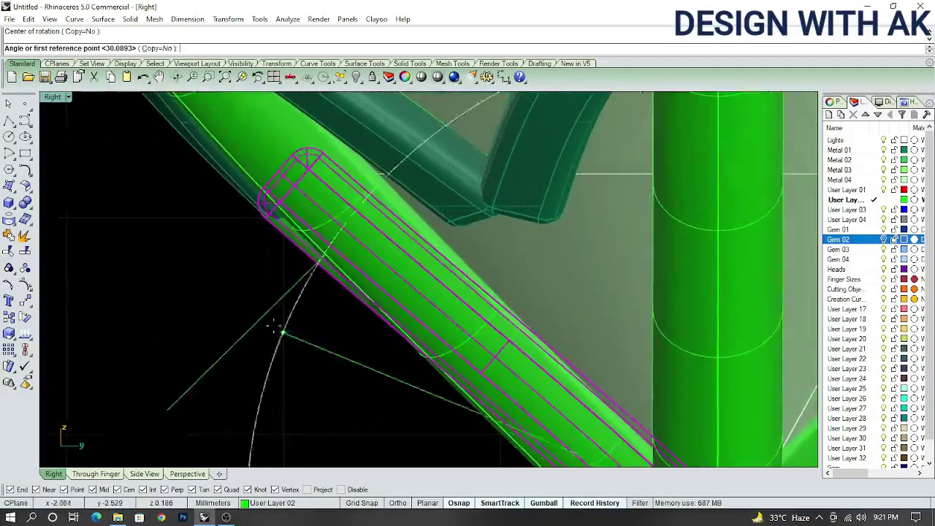
click(257, 318)
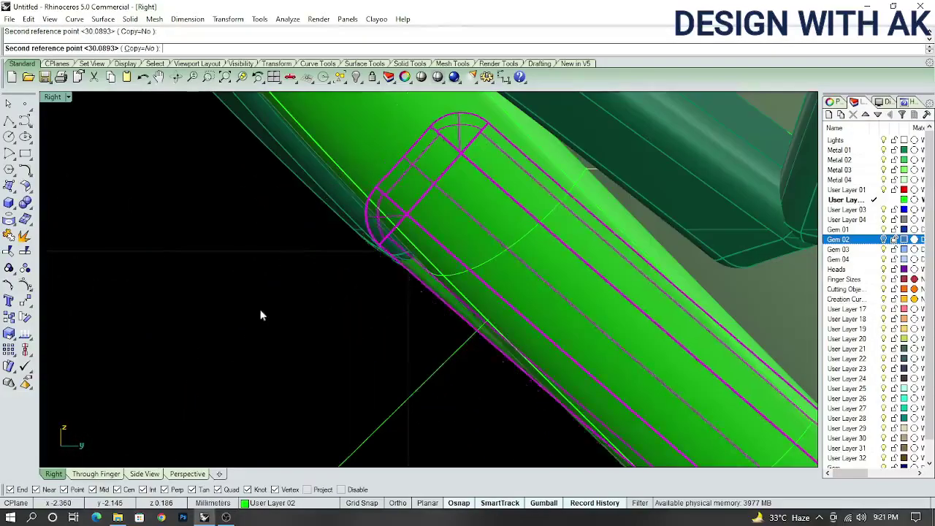
scroll(292, 329, down, 2)
click(321, 347)
ctrl+shift+right_drag(322, 346, 379, 241)
scroll(399, 218, up, 3)
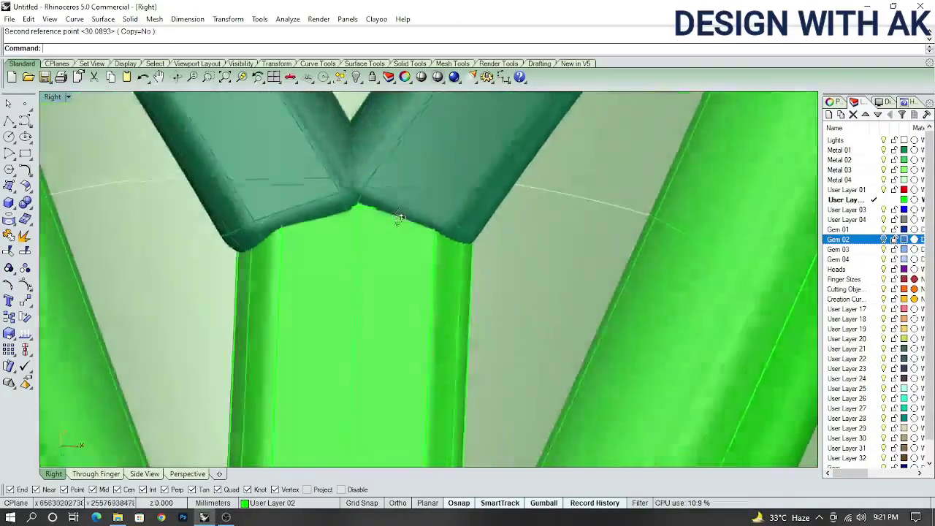
scroll(399, 218, down, 1)
scroll(361, 212, down, 2)
scroll(363, 260, down, 2)
scroll(373, 240, up, 1)
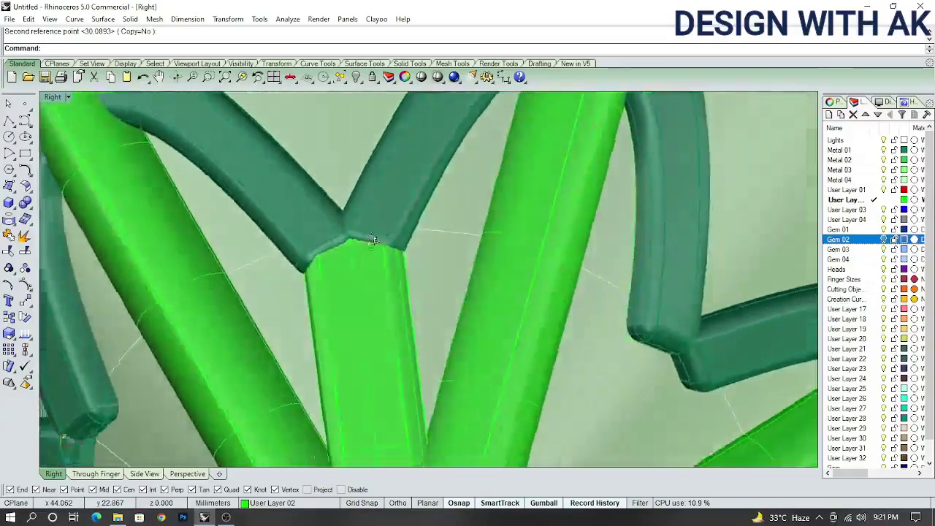
scroll(369, 293, down, 3)
In Right view, adjust the bar's rotation about its end so it lies flush along a prong
key(ctrl+F3)
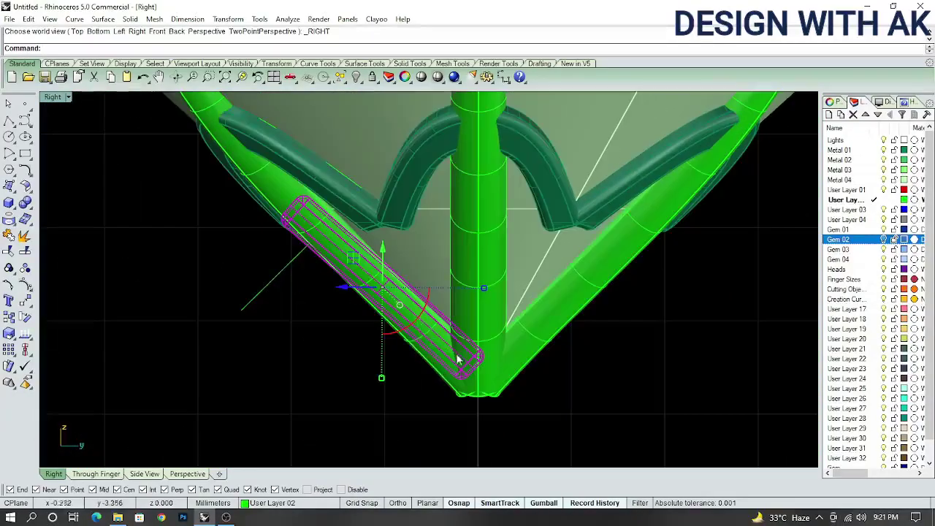
click(480, 356)
scroll(251, 345, up, 2)
scroll(238, 223, up, 2)
scroll(229, 334, up, 2)
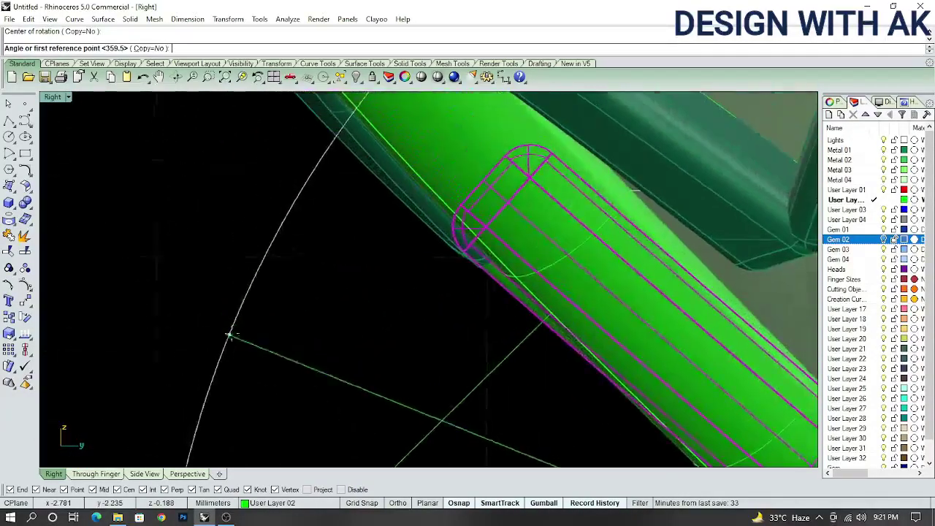
scroll(348, 328, down, 2)
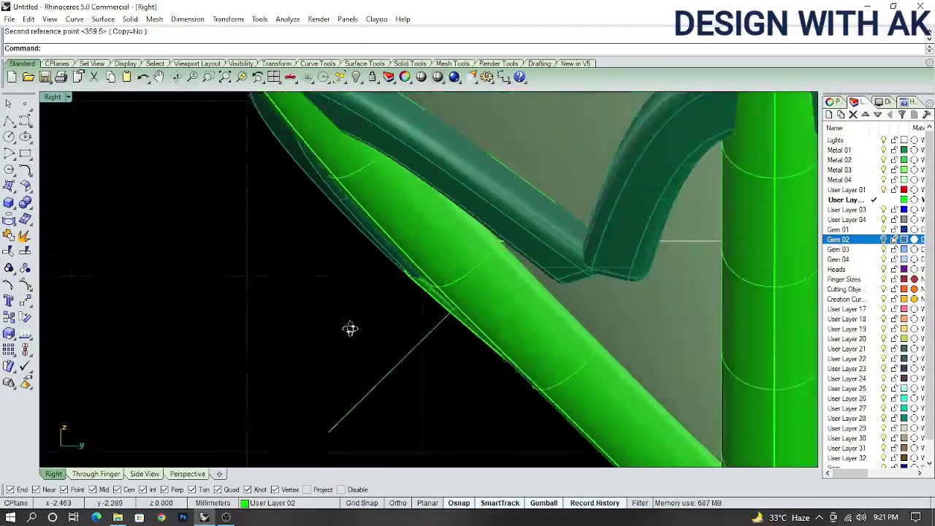
scroll(493, 297, down, 3)
scroll(409, 304, down, 2)
scroll(371, 320, up, 1)
click(370, 320)
scroll(370, 320, down, 3)
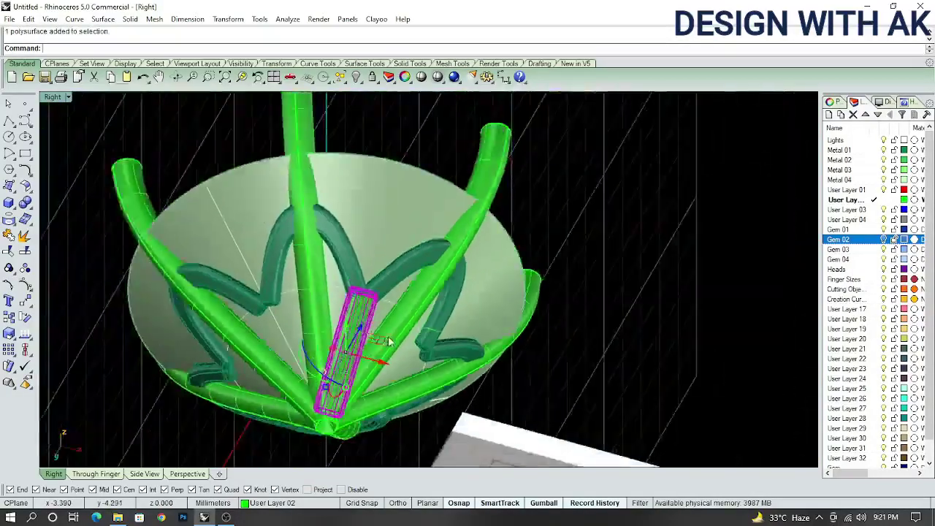
Hide the cone surface and return to the top view
key(ctrl+F1)
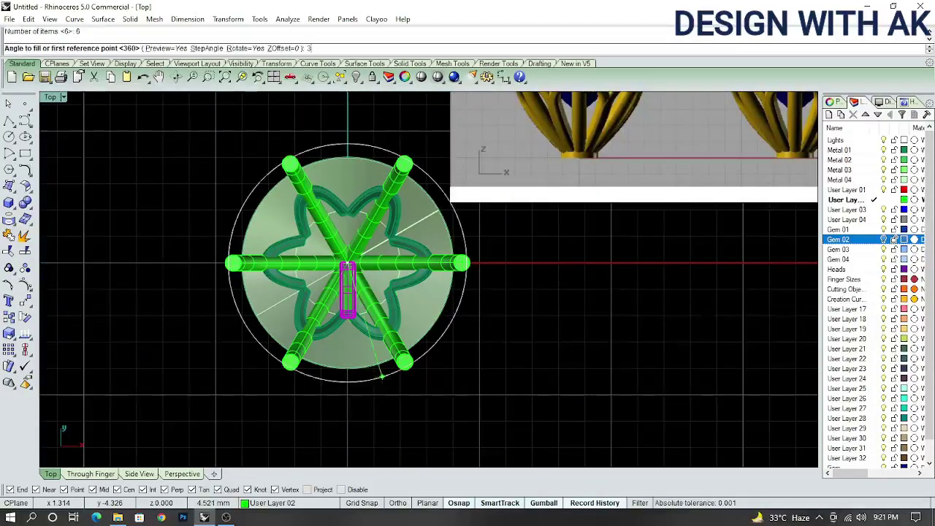
mouse_move(505, 261)
right_down()
mouse_move(471, 242)
mouse_move(359, 267)
mouse_move(423, 173)
mouse_move(400, 282)
mouse_move(385, 298)
right_up()
click(334, 226)
key(ctrl+h)
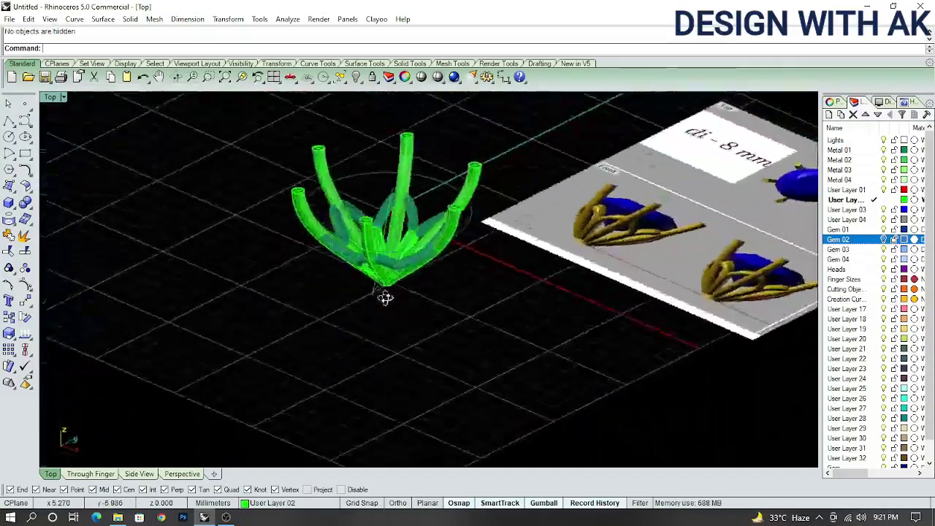
key(ctrl+F1)
Turn on the Gem 02 layer so the gem shows over the prongs
click(885, 249)
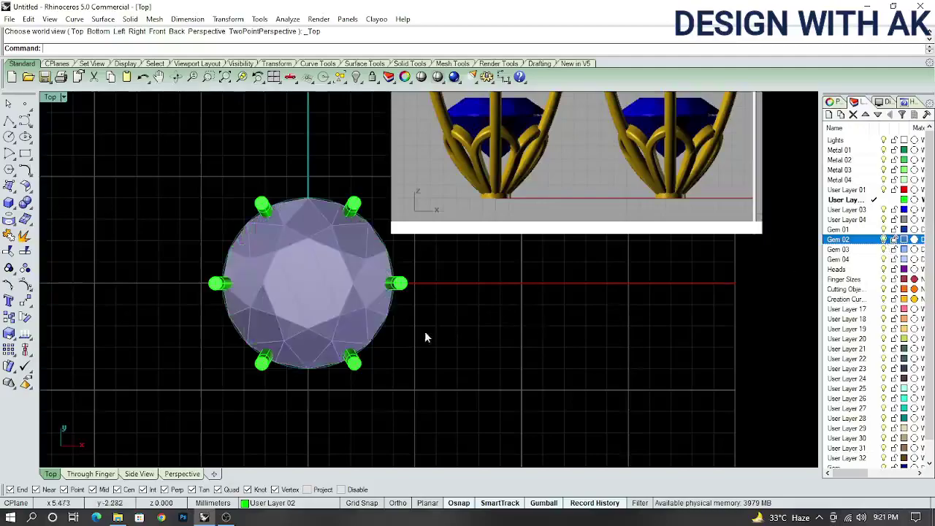
mouse_move(425, 332)
right_down()
mouse_move(497, 307)
mouse_move(522, 235)
mouse_move(500, 213)
mouse_move(490, 250)
mouse_move(497, 307)
mouse_move(444, 284)
right_up()
click(486, 350)
scroll(485, 351, up, 5)
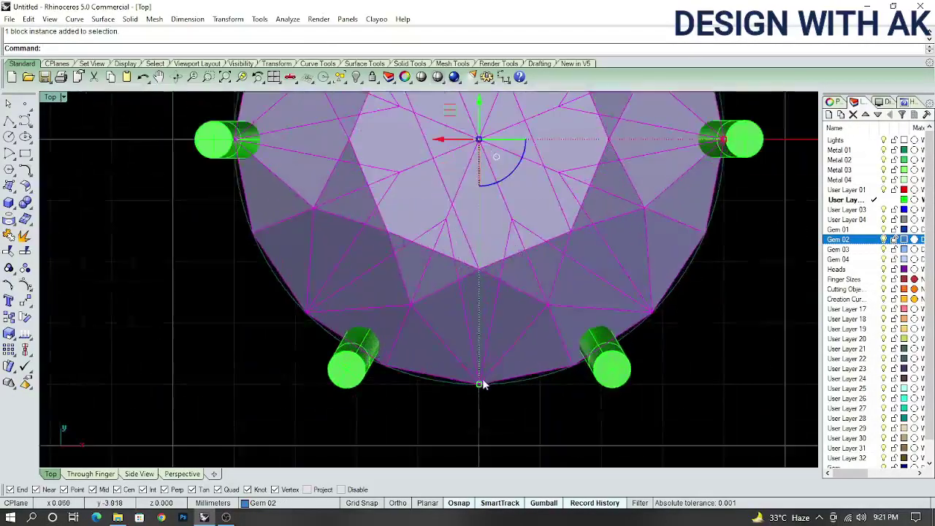
mouse_move(485, 368)
right_down()
mouse_move(557, 320)
mouse_move(572, 277)
mouse_move(555, 244)
mouse_move(776, 224)
mouse_move(463, 209)
right_up()
key(Escape)
scroll(527, 269, down, 4)
key(ctrl+F1)
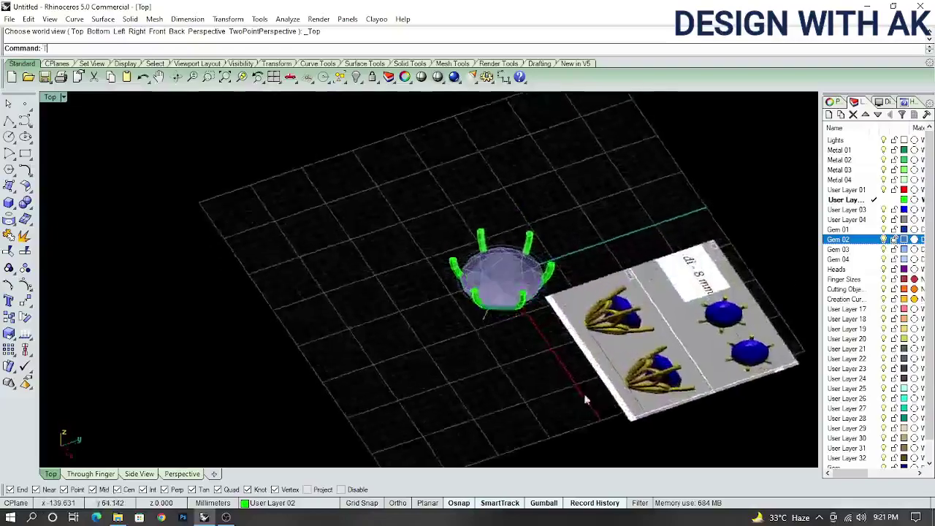
Hide the gem, window-select all prongs and gallery pieces, and view their properties
scroll(498, 318, up, 5)
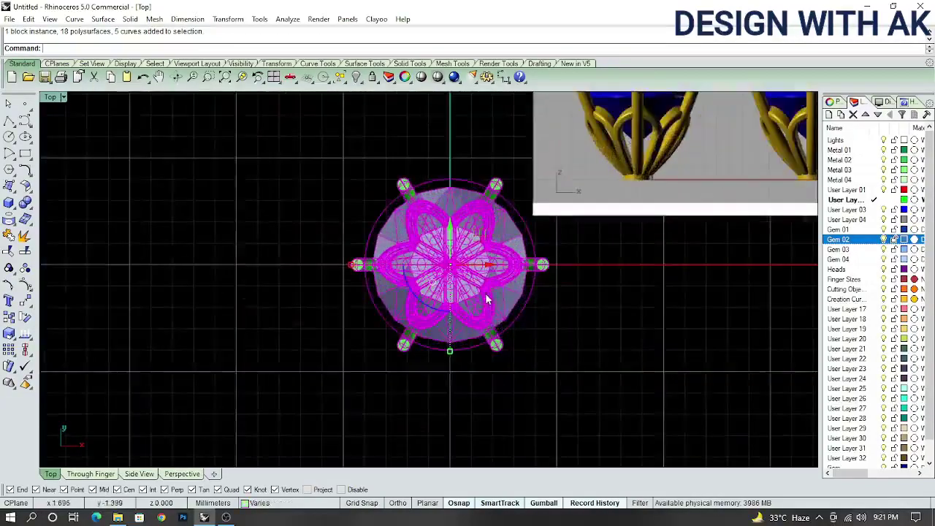
scroll(493, 298, up, 5)
scroll(519, 307, down, 5)
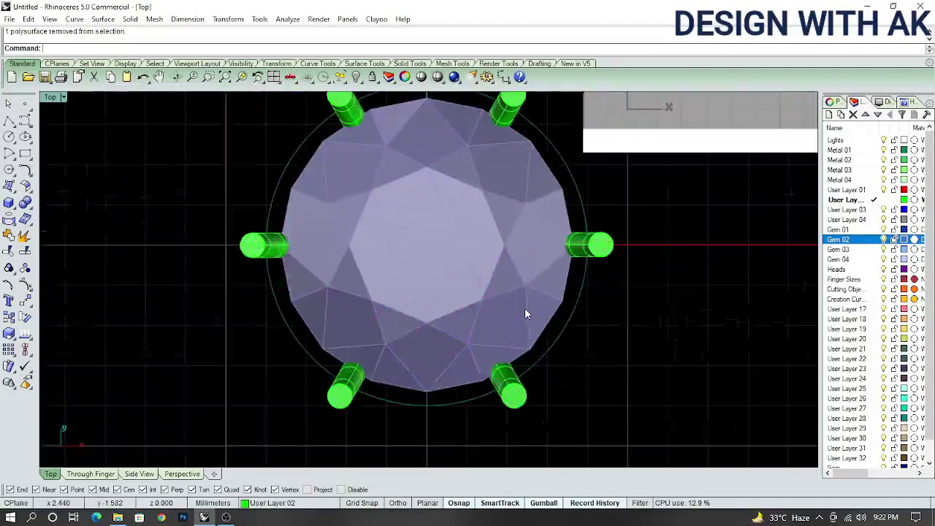
click(528, 314)
right_drag(528, 314, 599, 337)
key(ctrl+h)
scroll(521, 329, up, 2)
drag(353, 192, 587, 416)
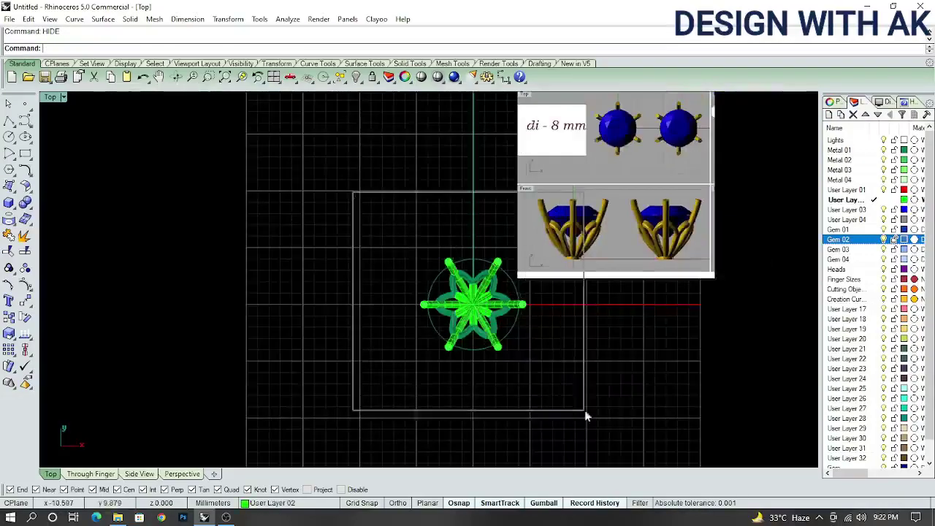
click(833, 102)
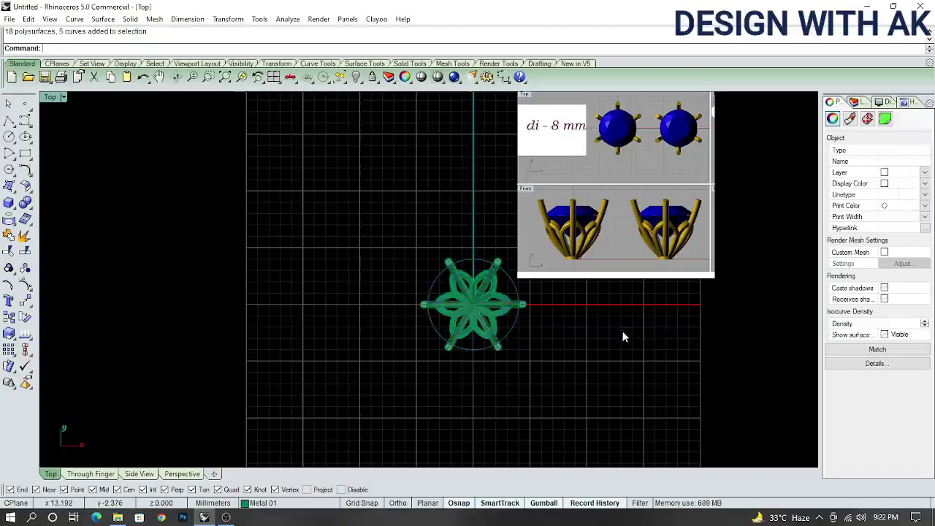
Unhide the gem and orbit down to a low side-on view of the head
ctrl+shift+right_drag(623, 336, 461, 216)
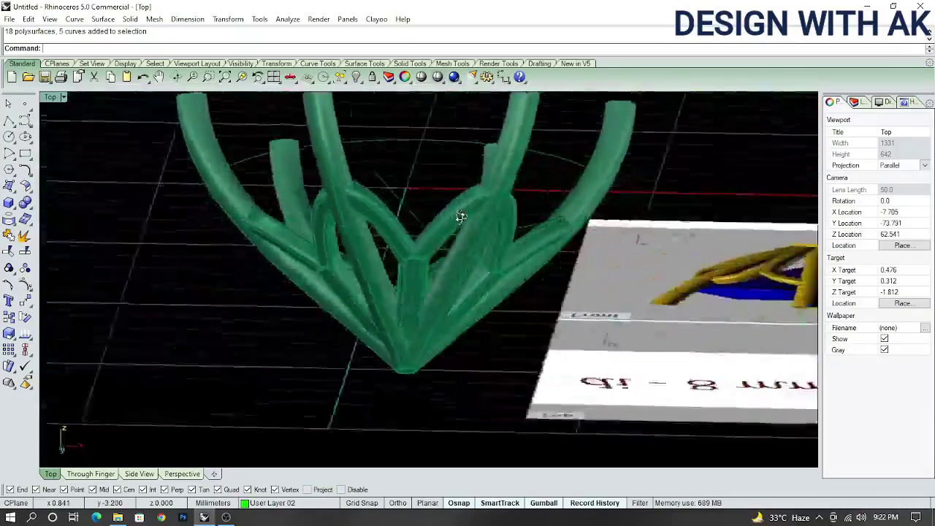
key(ctrl+alt+h)
ctrl+shift+right_drag(461, 217, 539, 354)
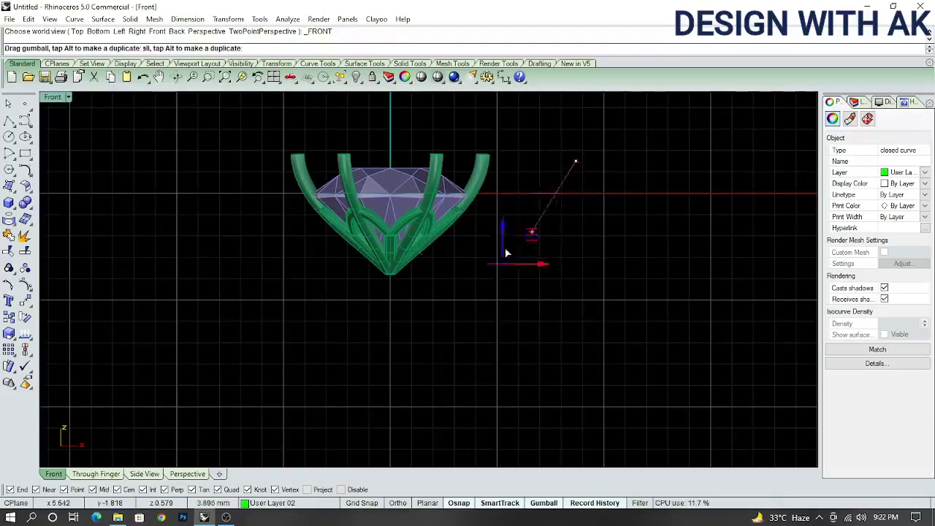
Extrude the closed curve under the head's tip into a solid disc with Solid=Yes
scroll(429, 255, up, 3)
scroll(438, 292, up, 2)
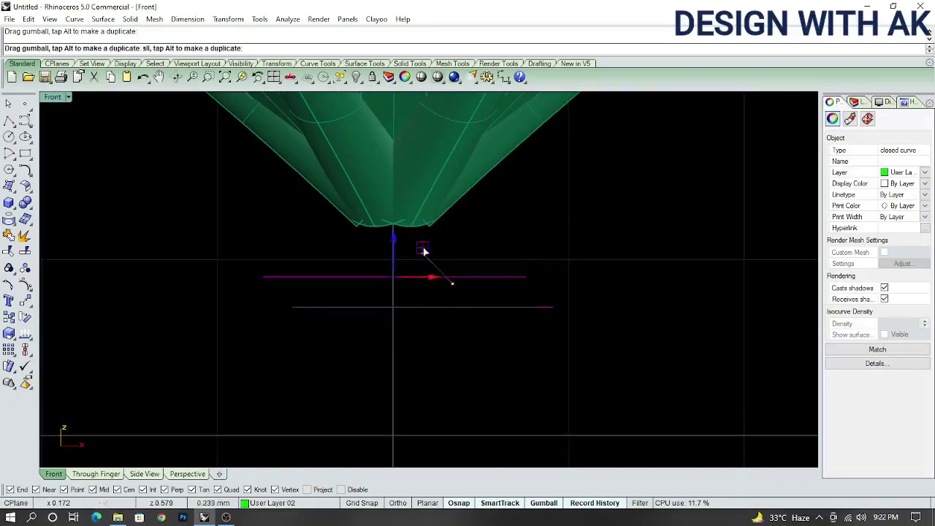
scroll(428, 242, up, 2)
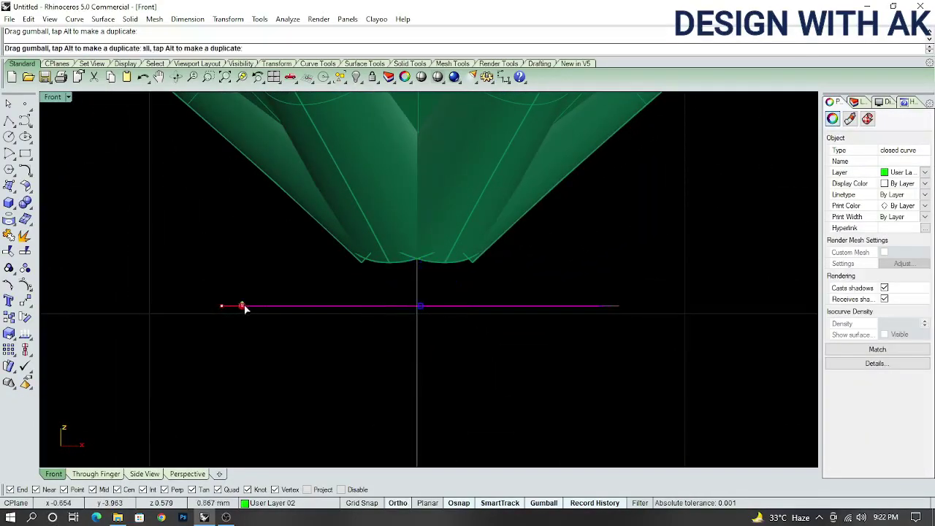
right_drag(426, 281, 422, 297)
scroll(420, 307, down, 2)
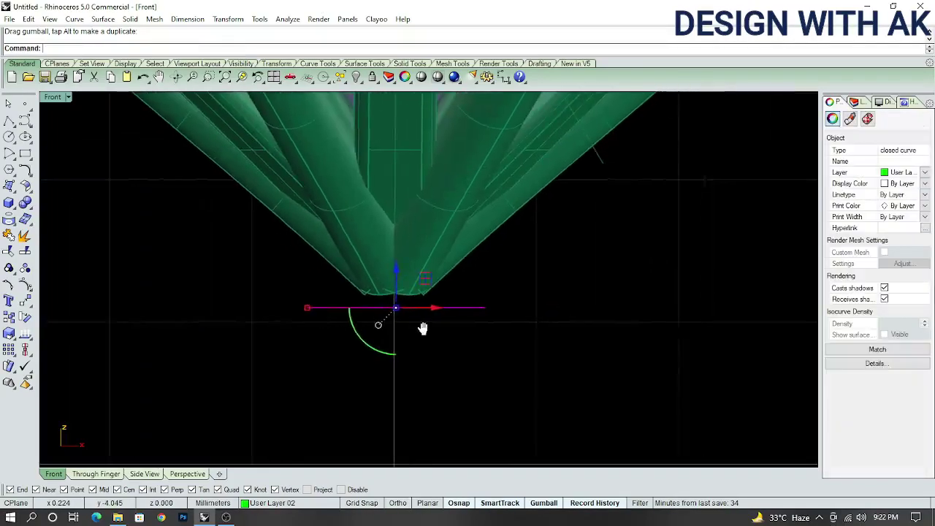
scroll(403, 354, up, 2)
right_drag(403, 354, 412, 345)
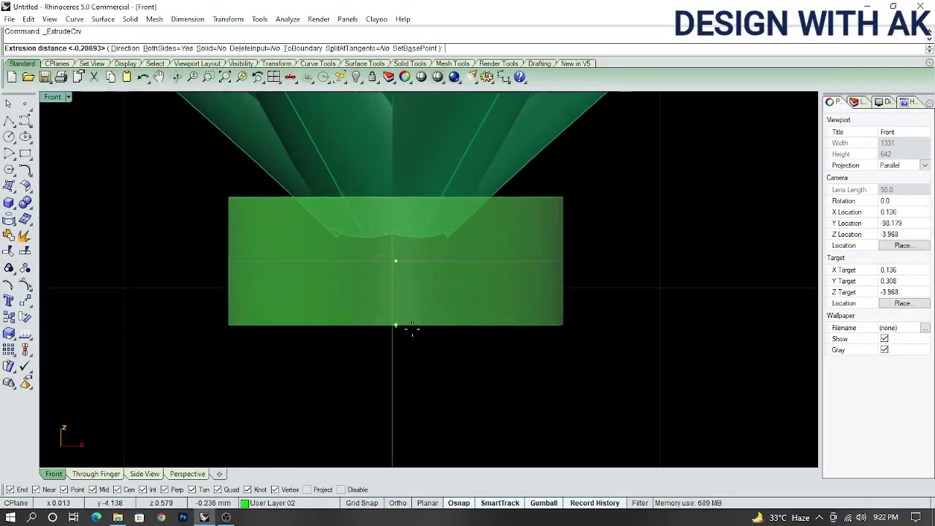
scroll(411, 329, up, 1)
click(207, 49)
scroll(390, 215, up, 1)
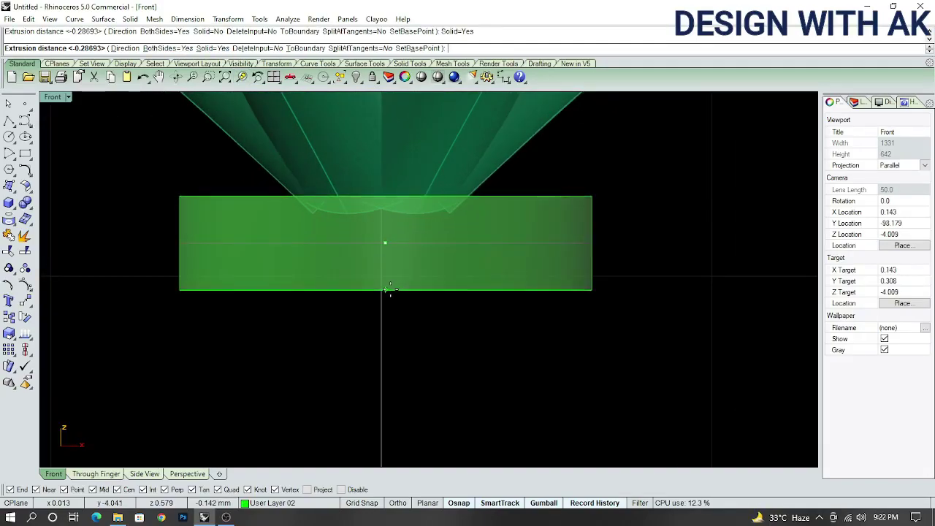
click(390, 289)
Clear the selection and orbit to inspect the disc's 0.2 rounded edges in 3-D
right_drag(393, 243, 377, 263)
key(Escape)
scroll(435, 273, down, 3)
right_drag(435, 272, 416, 292)
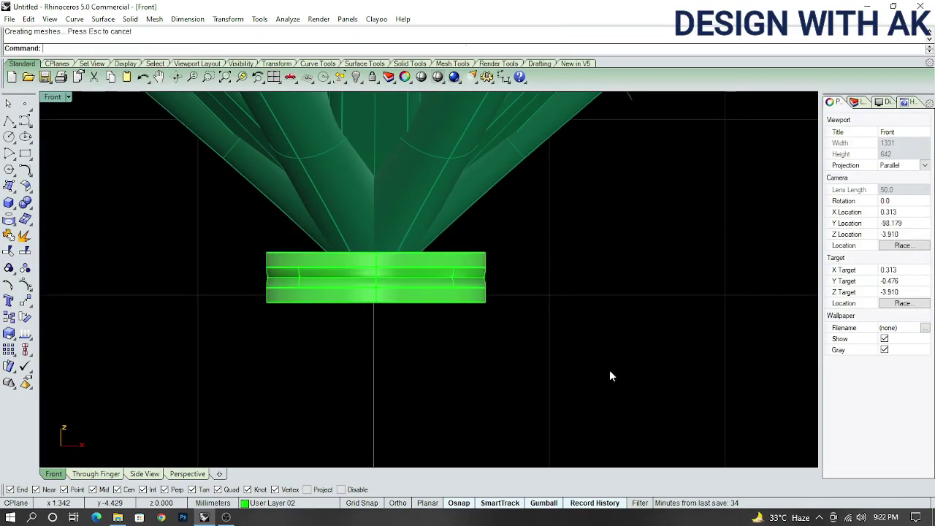
scroll(465, 311, down, 2)
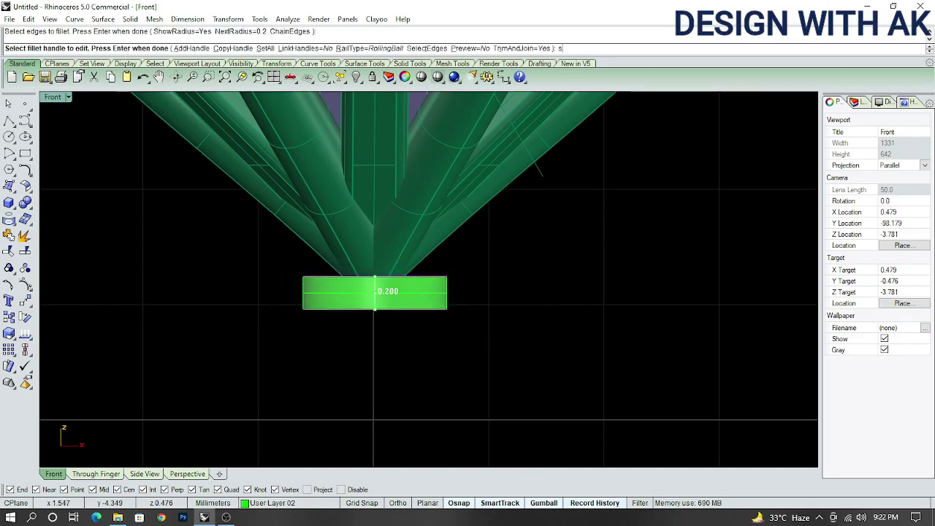
scroll(551, 350, up, 3)
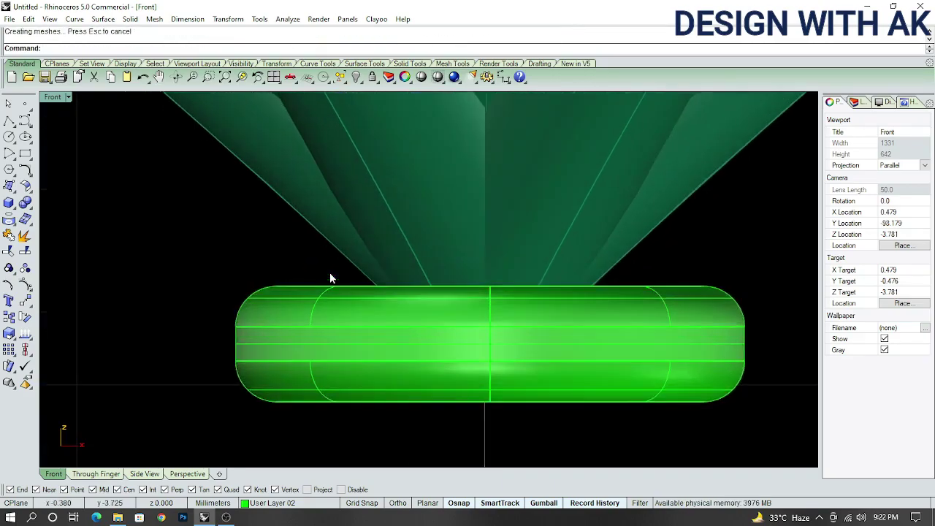
ctrl+shift+right_drag(329, 273, 601, 311)
Centre the rounded disc under the head in the Top view, shown in wireframe
key(ctrl+F2)
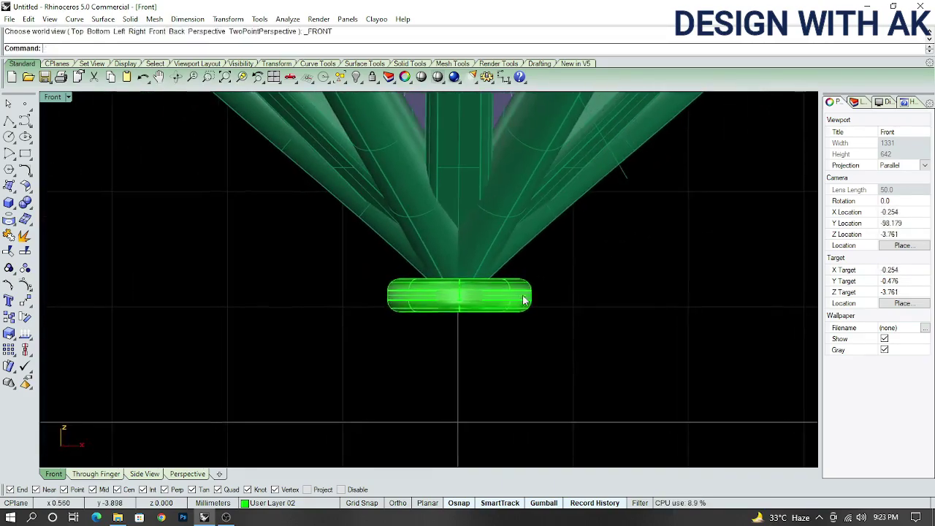
click(536, 338)
key(ctrl+F1)
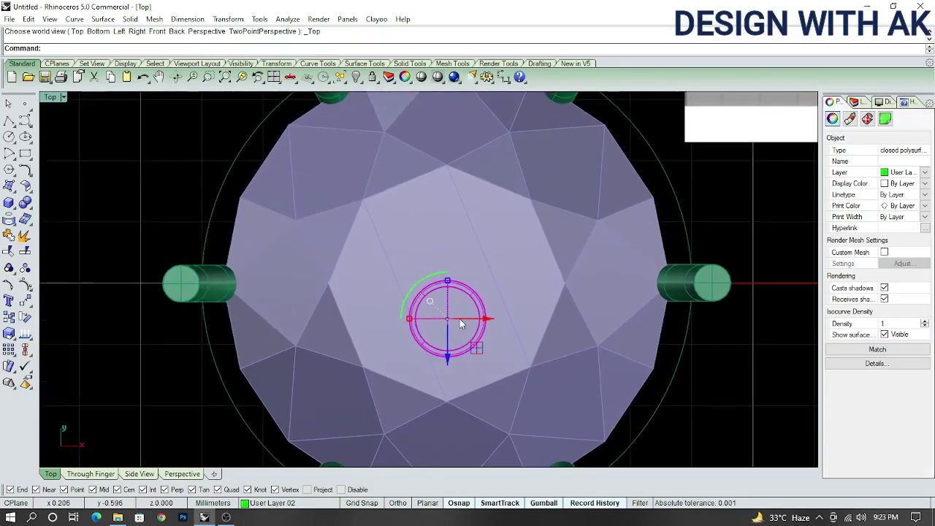
key(ctrl+alt+w)
scroll(419, 344, up, 3)
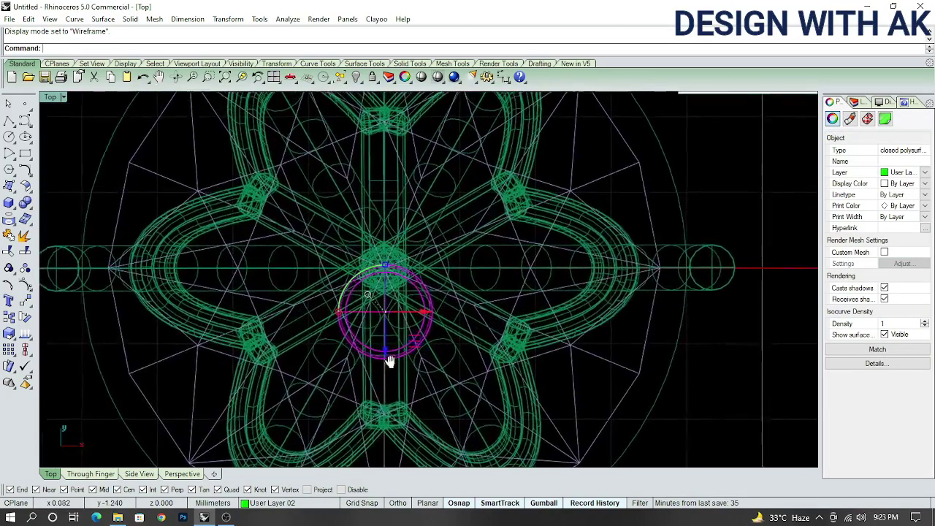
drag(387, 328, 388, 314)
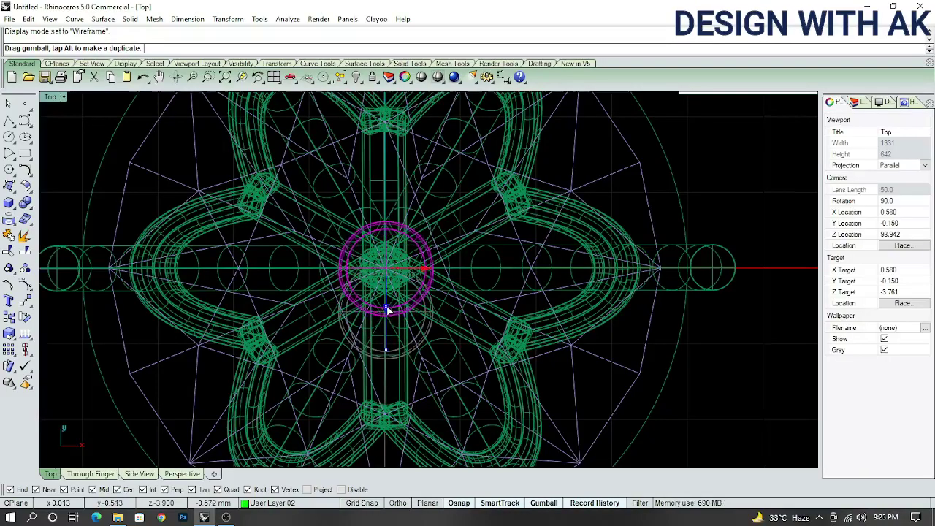
Shade the Front viewport in the White display mode and orbit to view the underside
key(ctrl+F2)
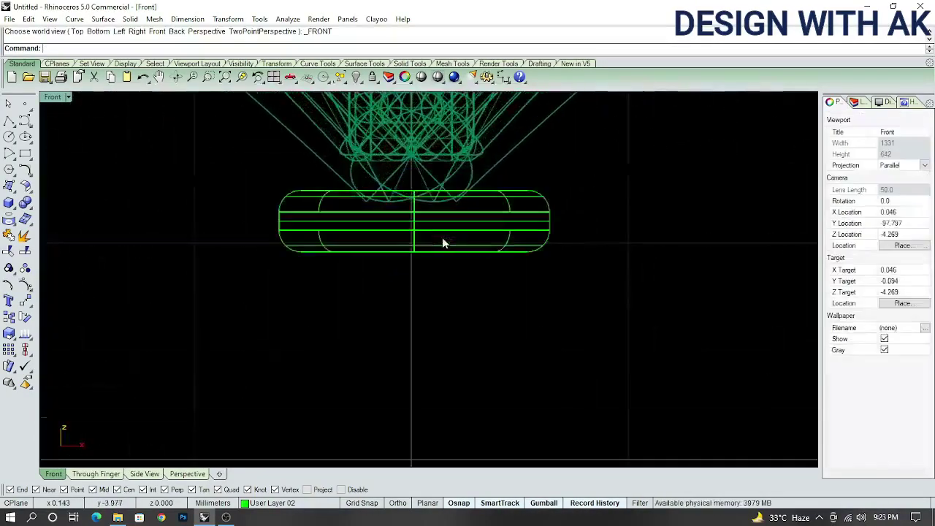
click(68, 97)
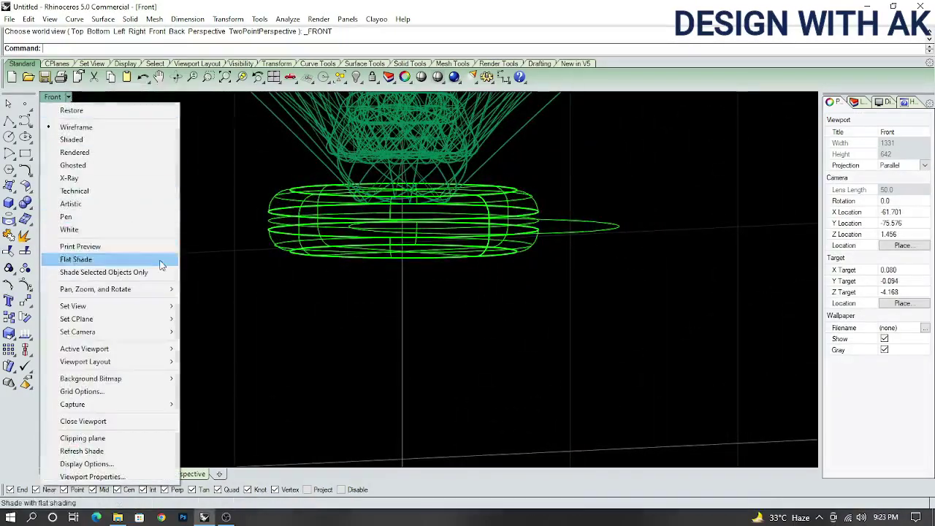
click(70, 229)
mouse_move(385, 358)
right_down()
mouse_move(387, 263)
mouse_move(522, 266)
right_up()
scroll(387, 263, up, 5)
scroll(523, 266, down, 3)
mouse_move(576, 402)
right_down()
mouse_move(365, 328)
mouse_move(328, 353)
right_up()
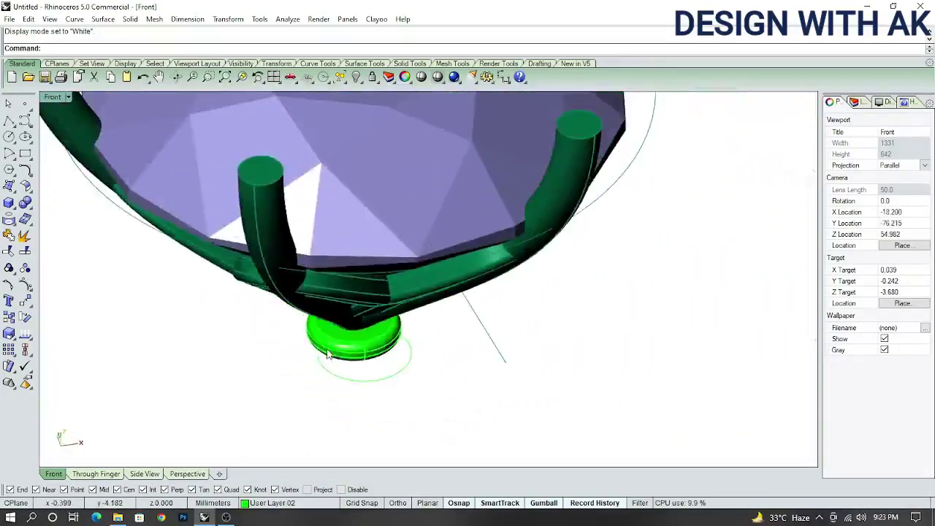
scroll(308, 355, up, 2)
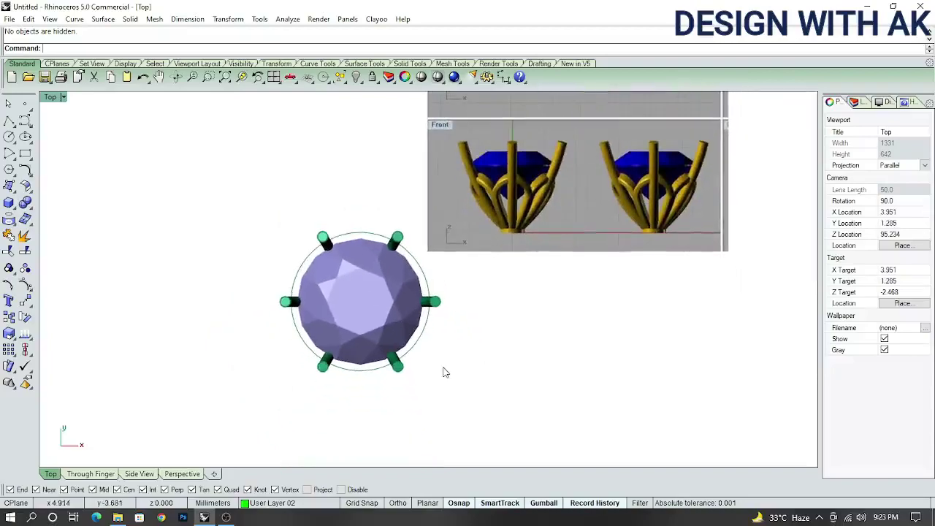
Delete the six selected guide curves and orbit to check the head
scroll(428, 330, up, 3)
scroll(461, 353, down, 3)
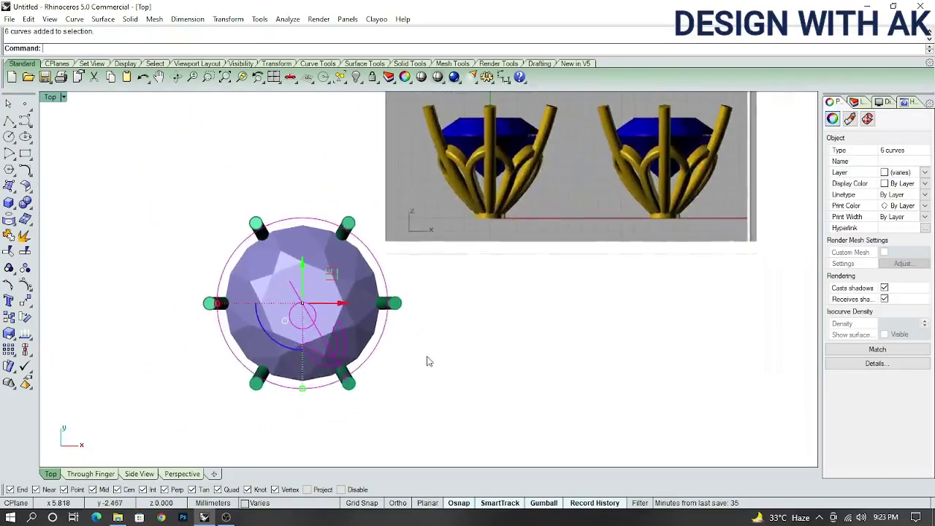
key(Delete)
mouse_move(441, 358)
right_down()
mouse_move(428, 264)
mouse_move(314, 261)
mouse_move(498, 250)
mouse_move(334, 254)
mouse_move(320, 297)
right_up()
scroll(324, 268, up, 3)
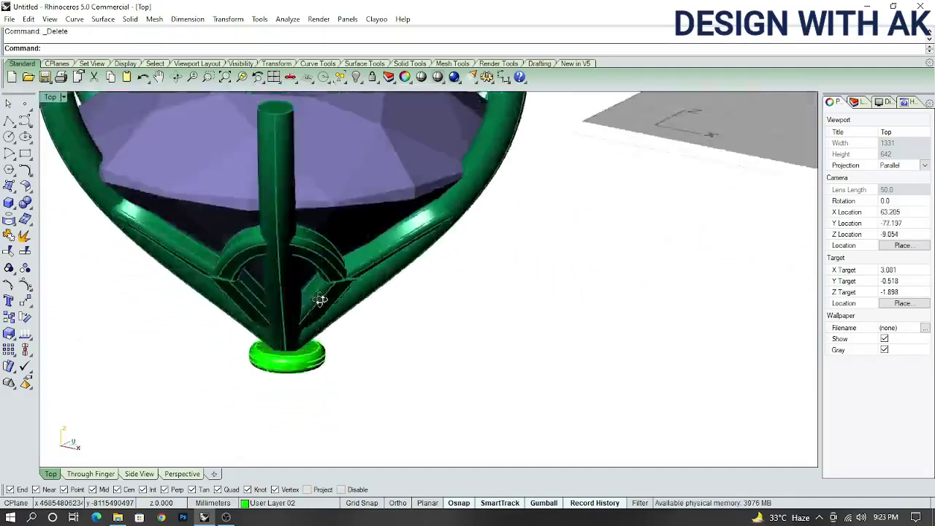
Return to the Top view and zoom to frame the finished head
key(ctrl+F1)
scroll(434, 409, down, 3)
scroll(423, 220, up, 3)
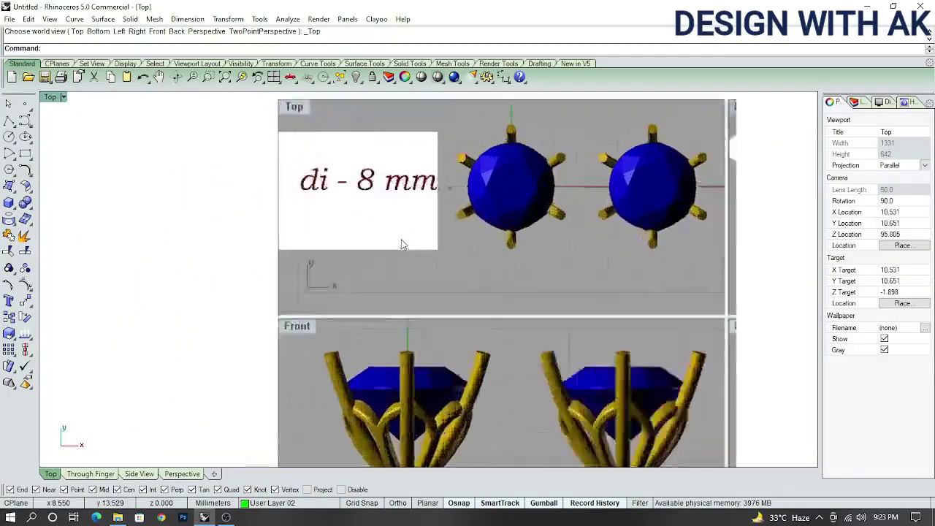
scroll(403, 244, up, 2)
scroll(403, 244, down, 3)
scroll(338, 340, up, 2)
scroll(355, 276, up, 3)
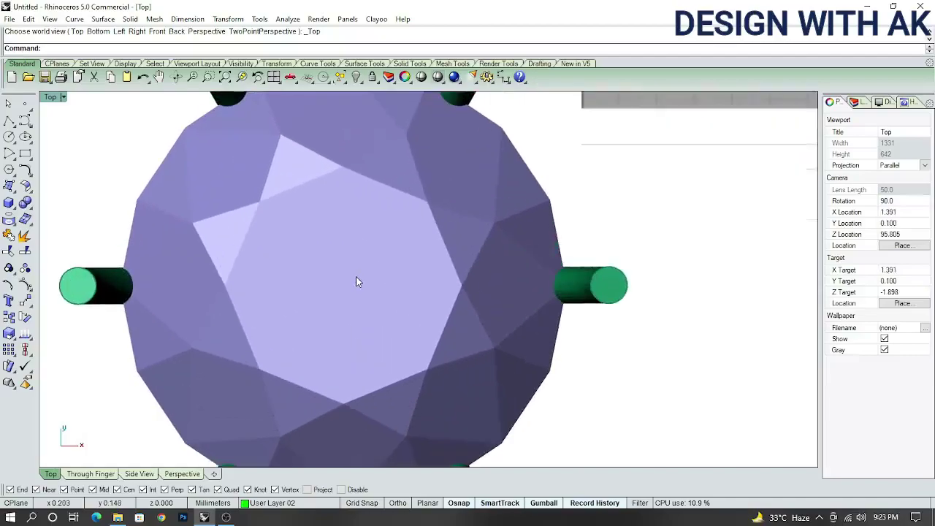
scroll(397, 261, down, 1)
scroll(429, 305, down, 2)
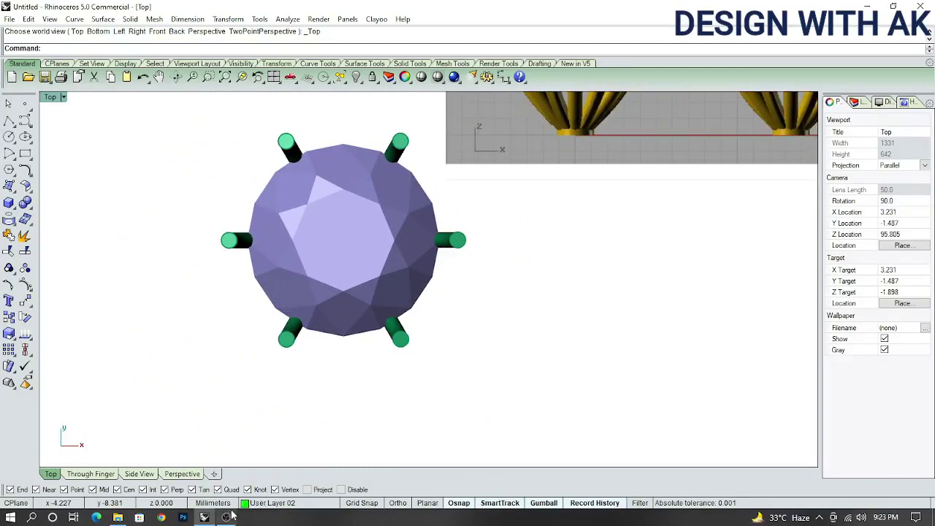